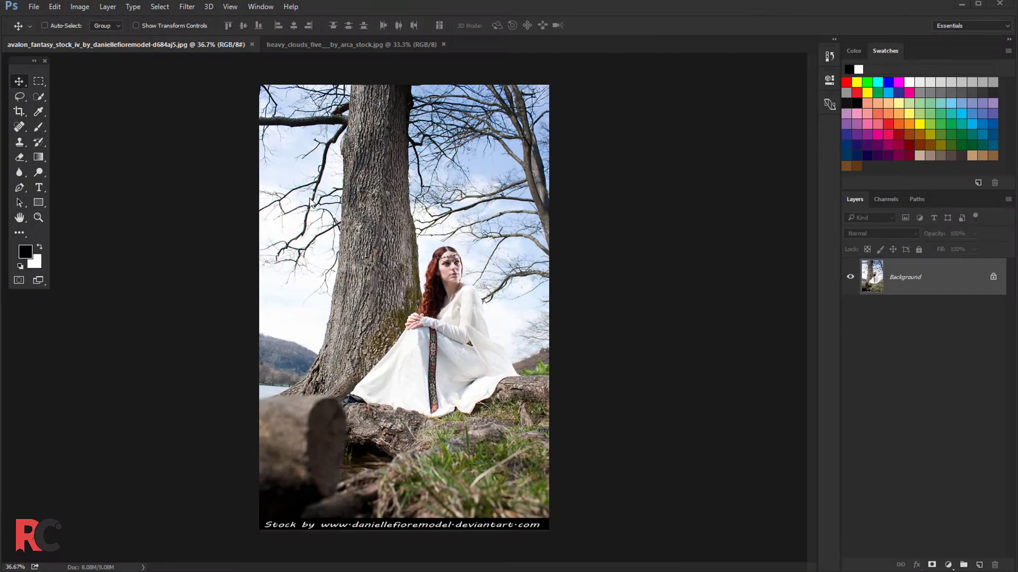
Step: Crop the stock credit strip off the photo's bottom and return to the Move tool
left_click(20, 112)
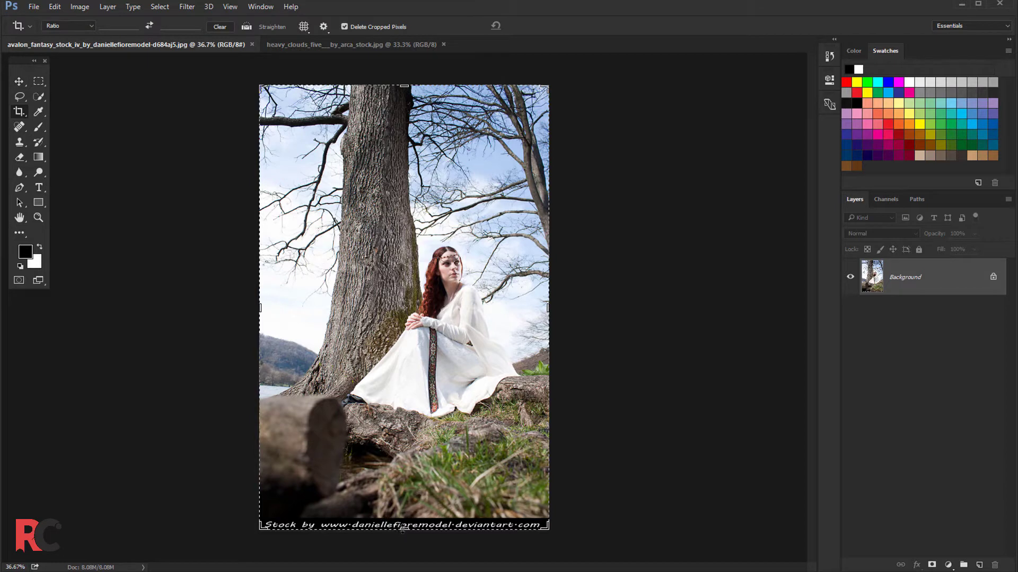
left_click_drag(403, 527, 393, 503)
key("Return")
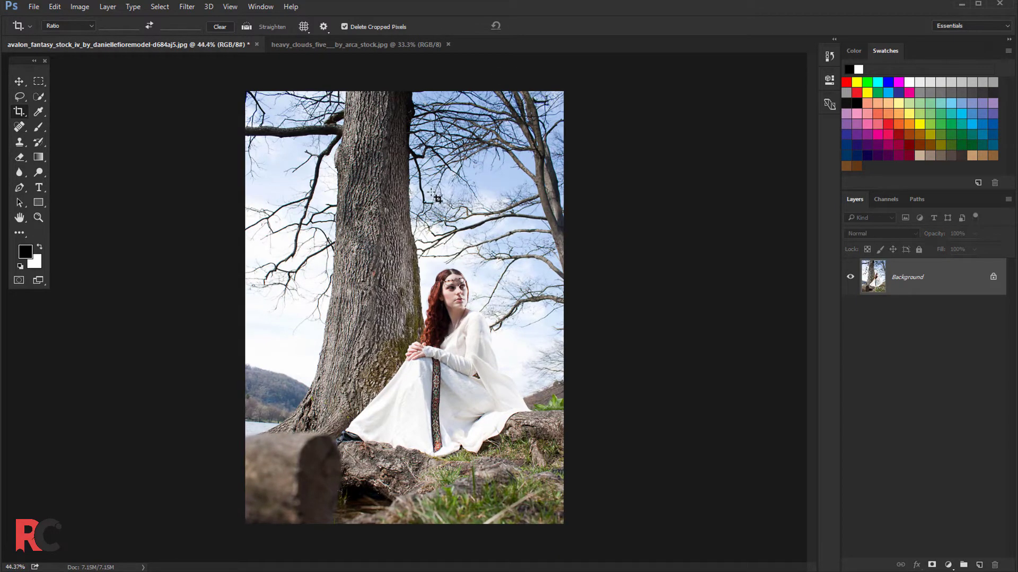
scroll(437, 198, "up", 2)
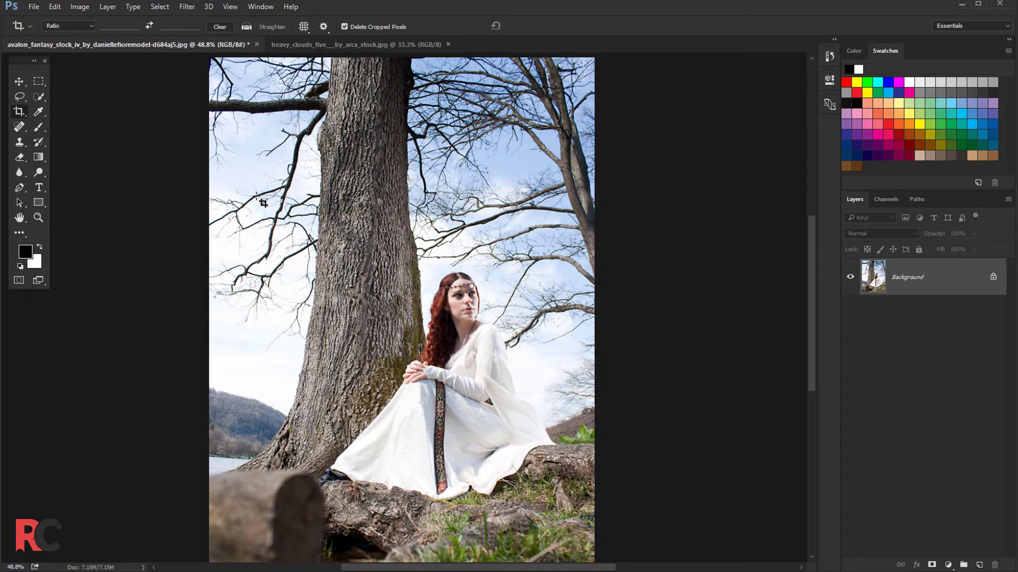
left_click(23, 96)
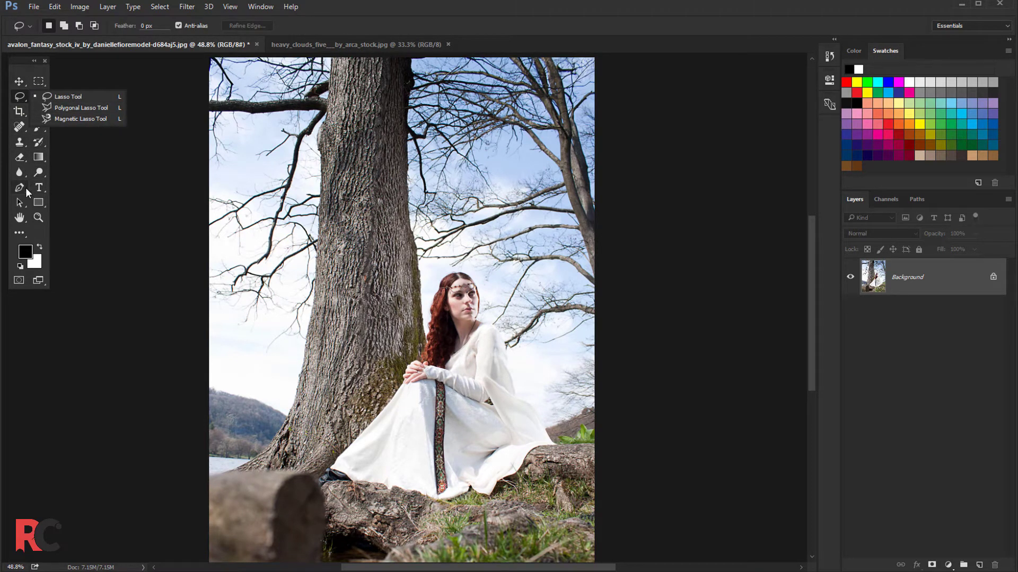
key("v")
scroll(397, 286, "down", 2)
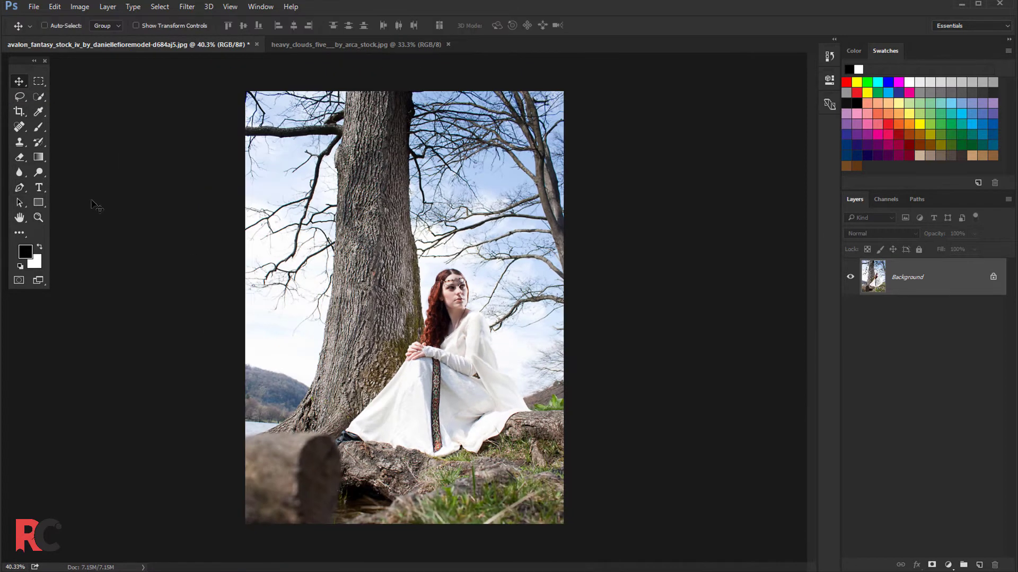
Step: Start a Pen path along the trunk base, across its top and down its right edge
left_click(22, 190)
scroll(327, 461, "up", 1)
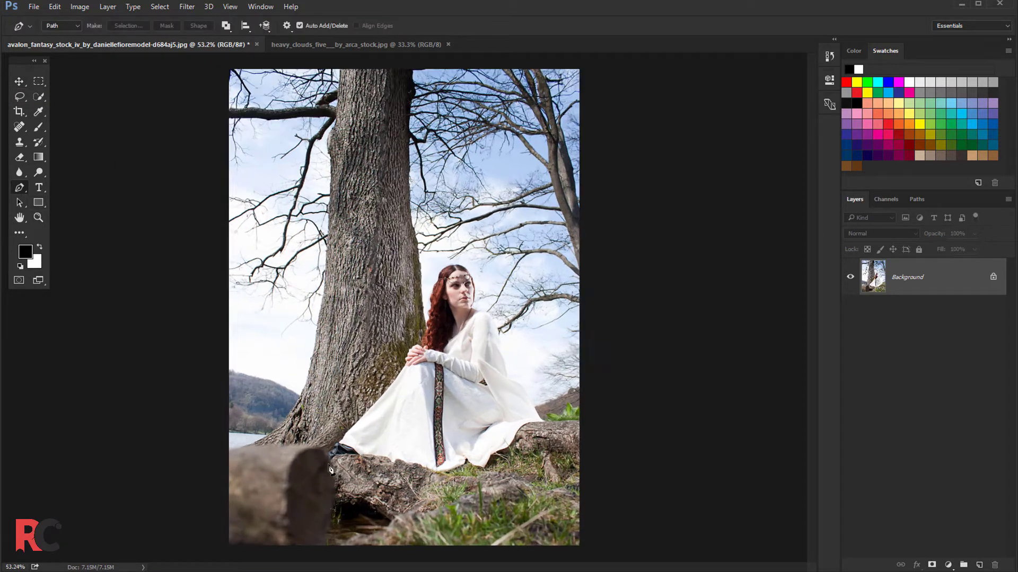
scroll(326, 459, "up", 3)
scroll(323, 455, "up", 1)
scroll(320, 451, "up", 2)
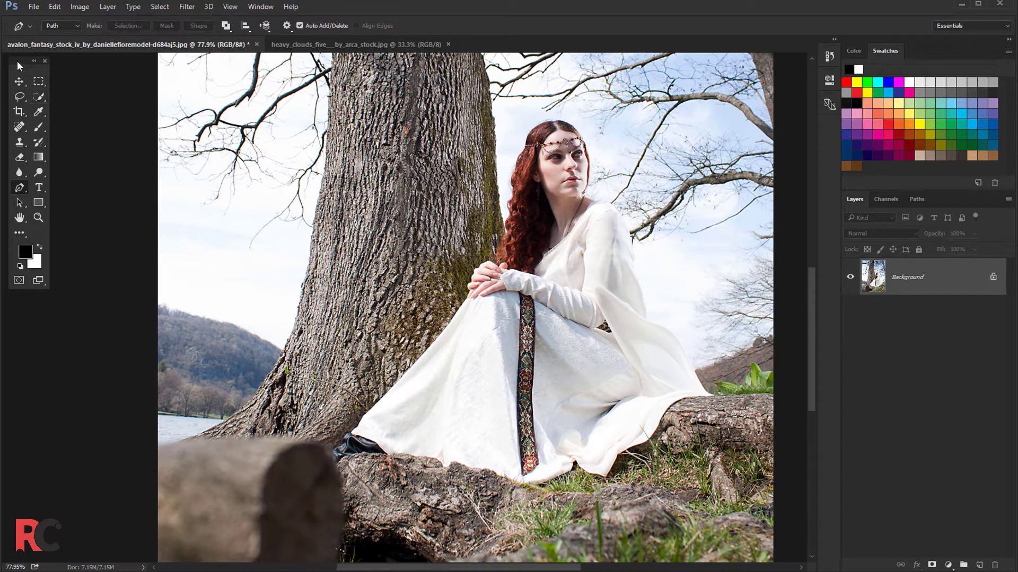
left_click_drag(17, 62, 17, 79)
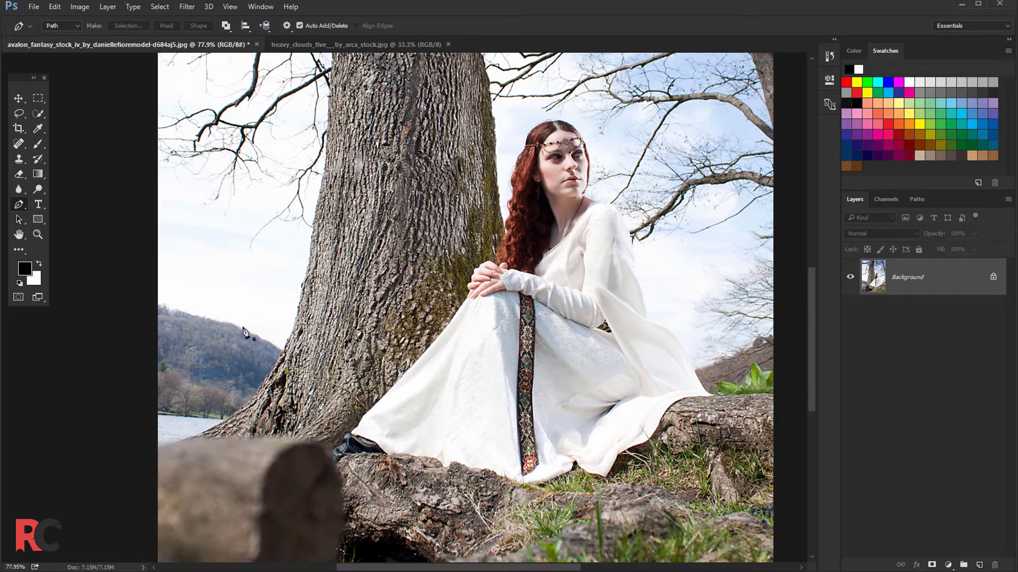
scroll(199, 434, "up", 2)
scroll(198, 427, "up", 1)
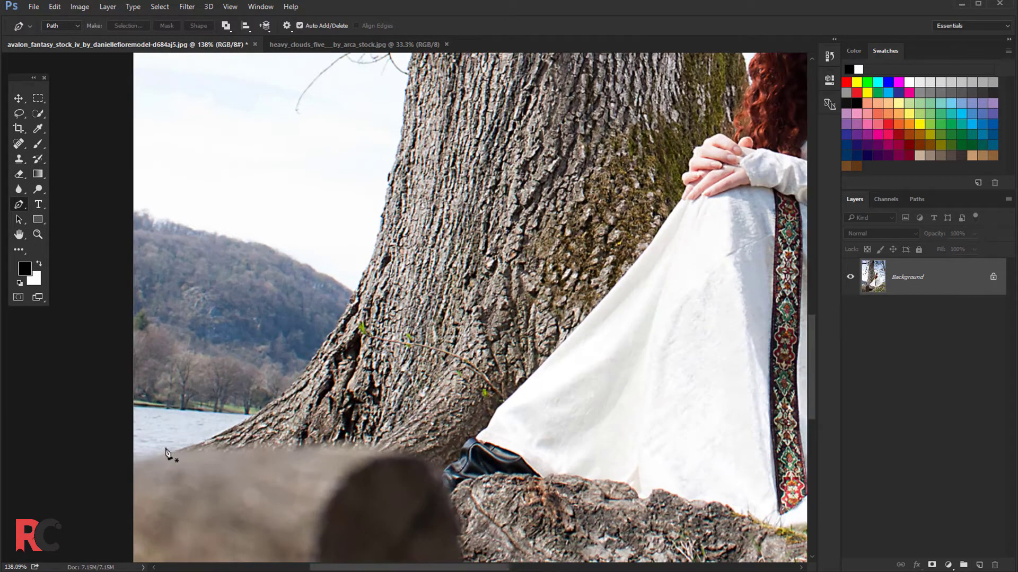
left_click(133, 465)
left_click(170, 454)
left_click(220, 434)
left_click(257, 417)
left_click(295, 386)
scroll(395, 195, "up", 3)
scroll(358, 85, "up", 3)
scroll(355, 221, "up", 3)
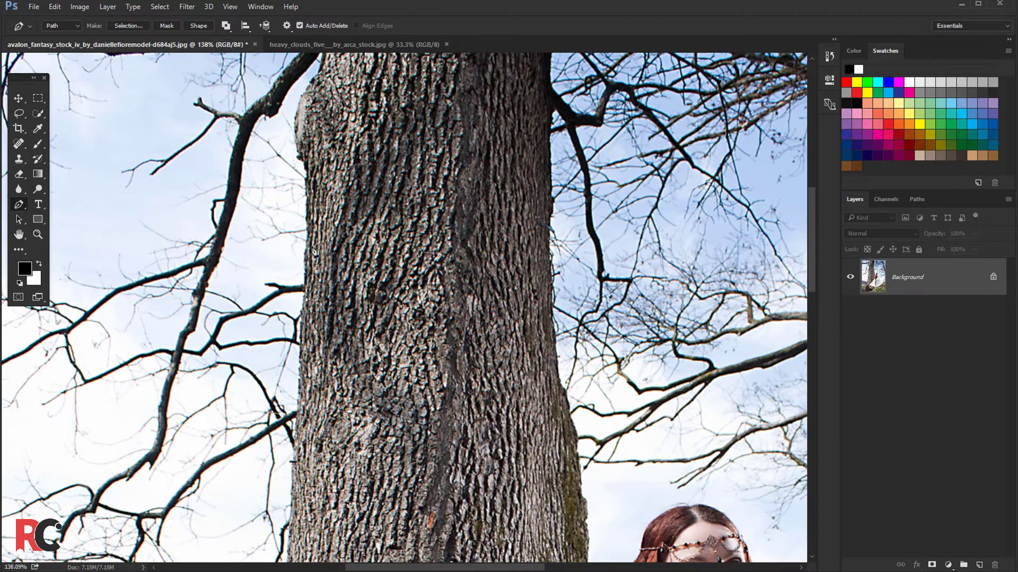
left_click(308, 101)
scroll(307, 106, "up", 3)
left_click(303, 127)
left_click(398, 123)
left_click(528, 129)
left_click(531, 212)
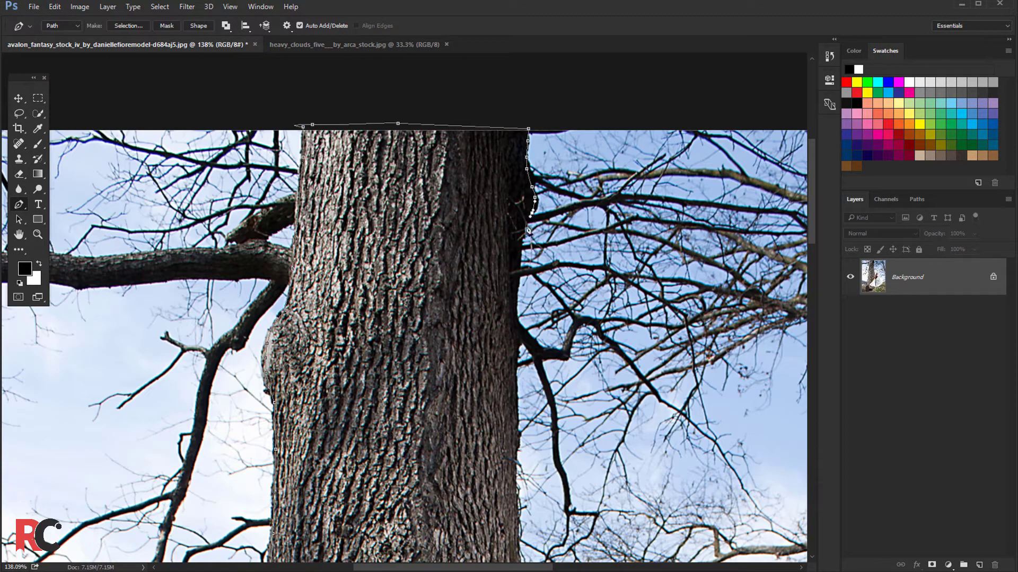
left_click(522, 305)
left_click(517, 419)
left_click(514, 490)
scroll(514, 491, "up", 2)
scroll(397, 341, "down", 5)
scroll(396, 342, "down", 2)
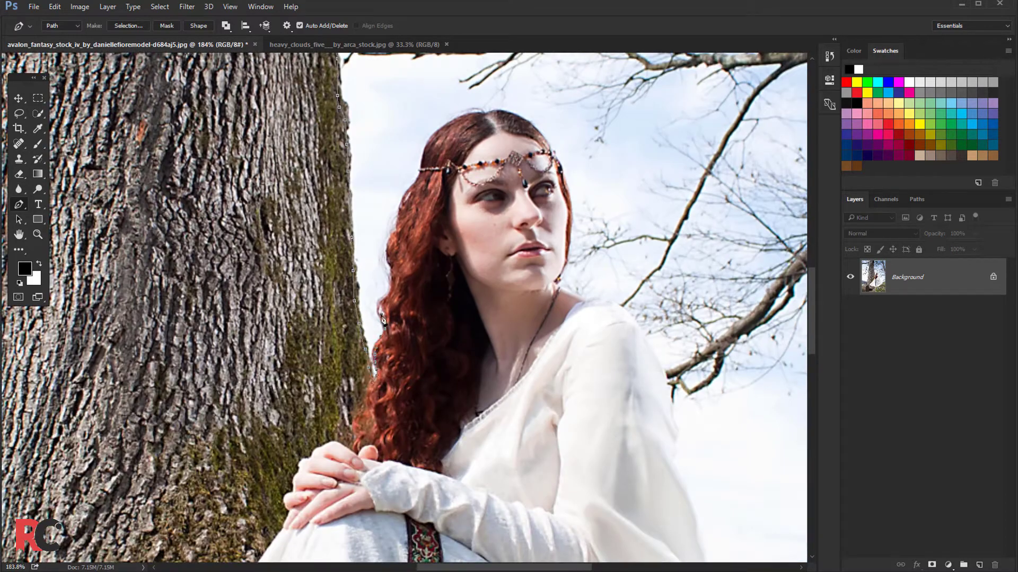
Step: Continue the path up the hair's left edge, over the head and down to the neck
left_click(391, 239)
scroll(414, 191, "up", 2)
left_click(430, 140)
left_click(472, 109)
left_click(505, 90)
left_click(613, 140)
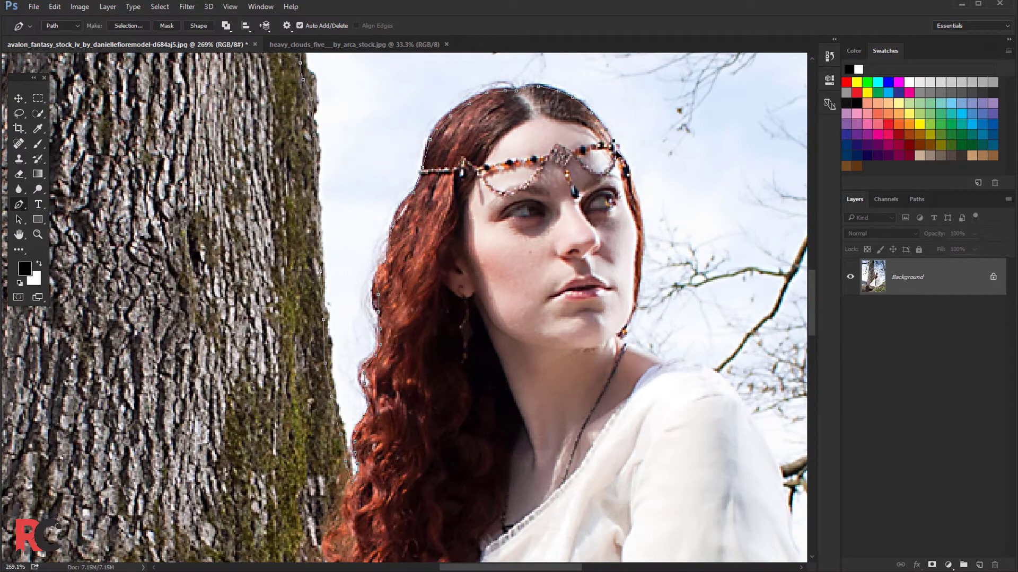
left_click(640, 207)
left_click(642, 260)
left_click(639, 304)
scroll(636, 322, "up", 2)
Step: Trace the shoulder, sleeve, dress edge and green leaves, extending the path past the photo's edge
left_click(699, 380)
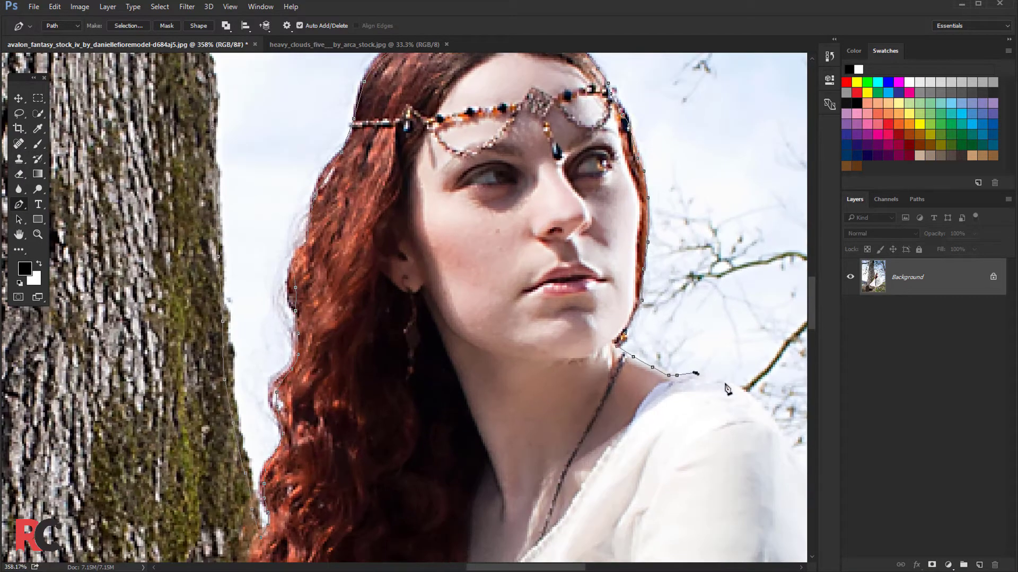
left_click(602, 453)
left_click(508, 351)
left_click(534, 429)
left_click(543, 493)
left_click(546, 513)
scroll(553, 525, "down", 2)
left_click(511, 368)
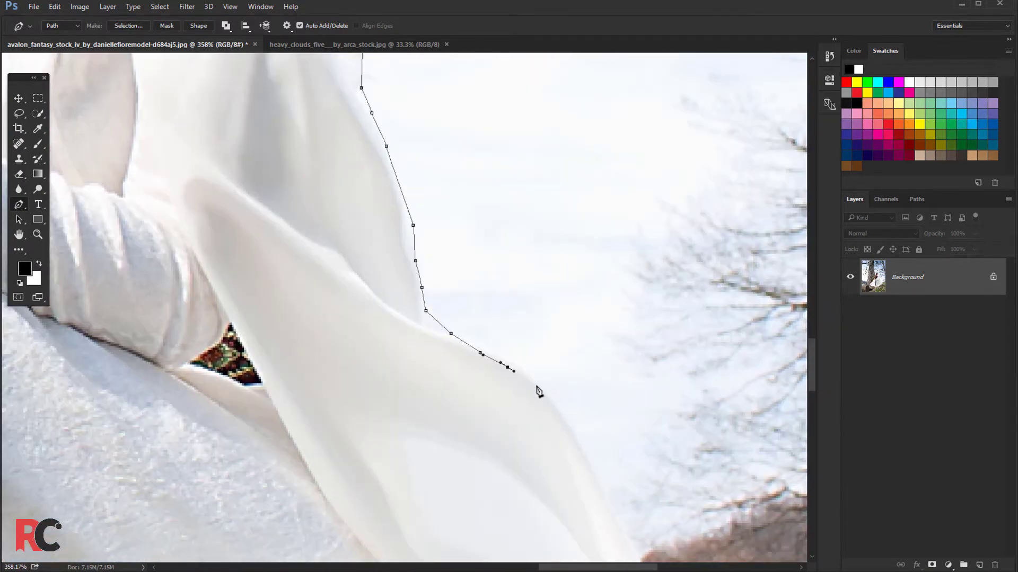
left_click(540, 392)
scroll(499, 345, "down", 2)
left_click(522, 371)
scroll(537, 374, "down", 2)
left_click(427, 419)
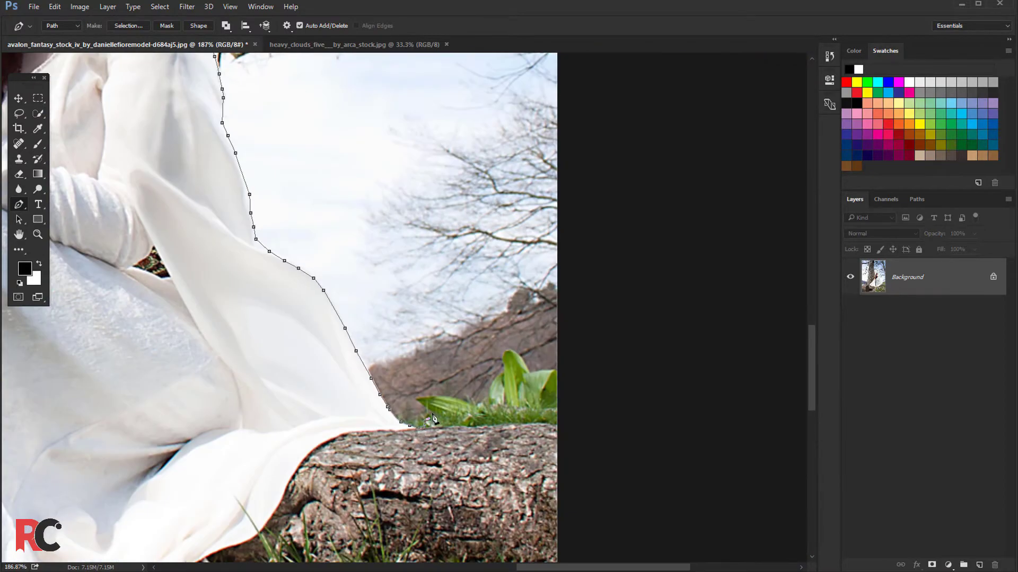
scroll(429, 413, "up", 2)
left_click(412, 394)
left_click(443, 392)
left_click(464, 392)
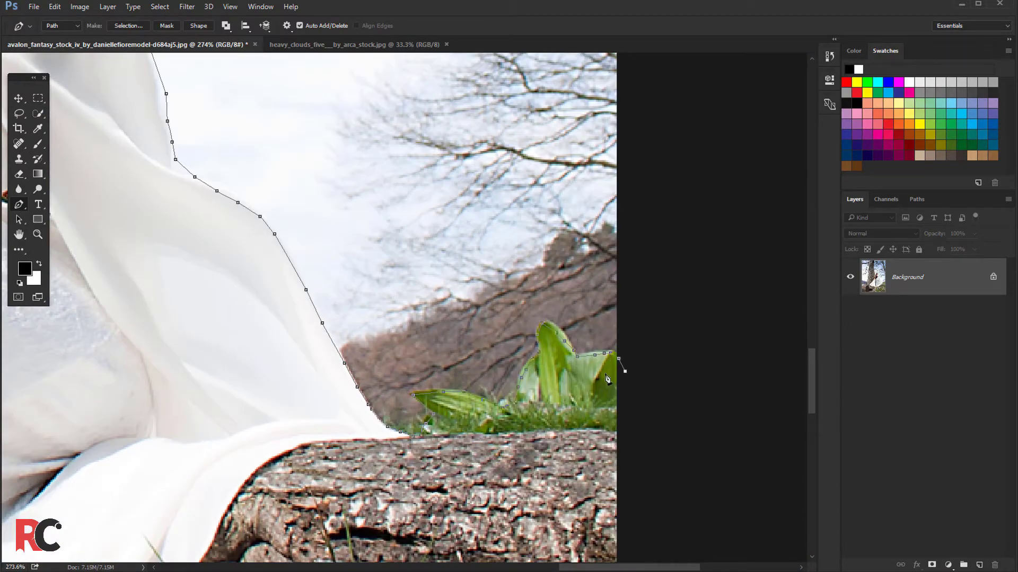
scroll(538, 351, "down", 5)
scroll(538, 352, "down", 1)
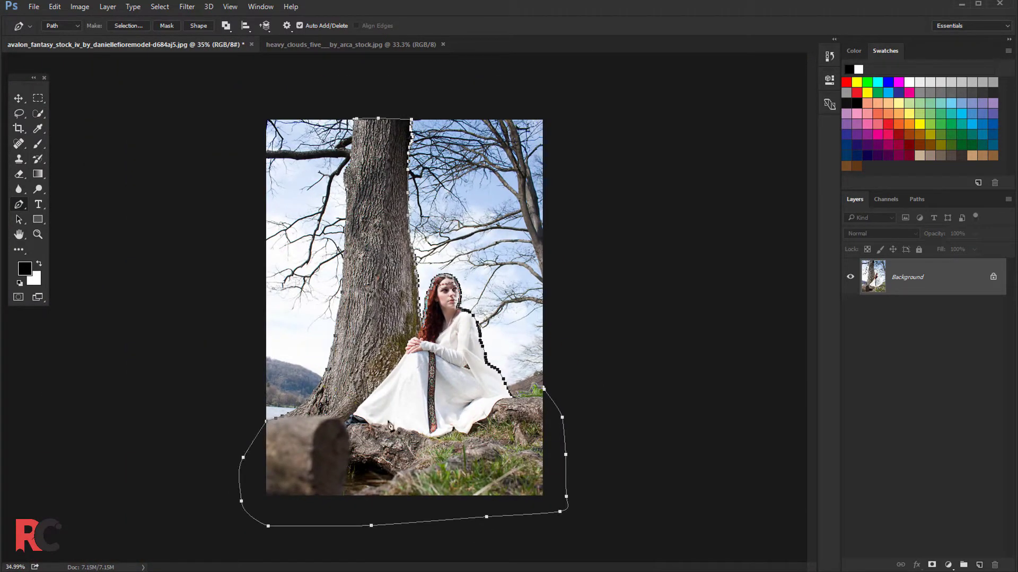
Step: Convert the traced path into a selection feathered by 1.5 px
right_click(439, 379)
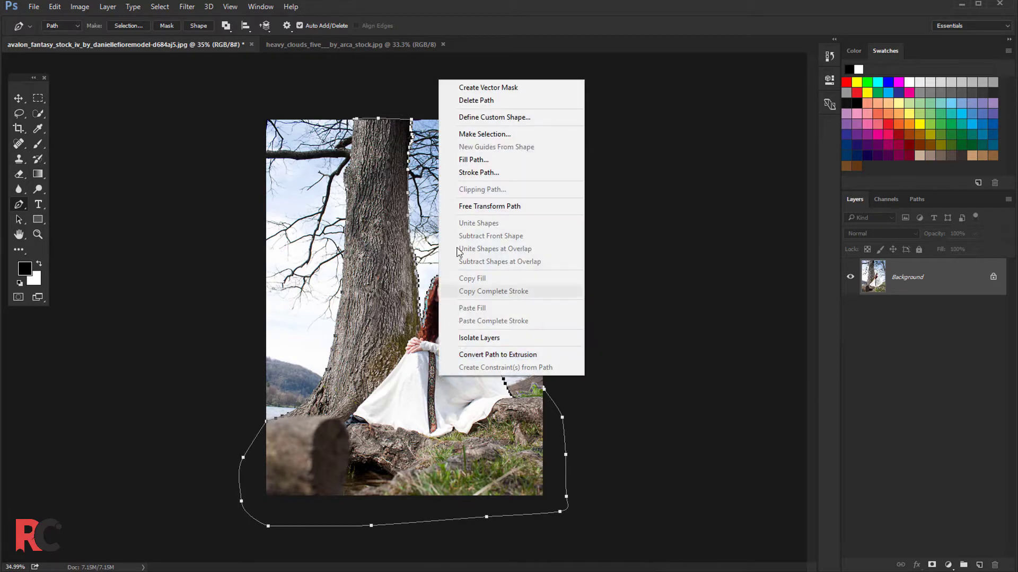
left_click(468, 135)
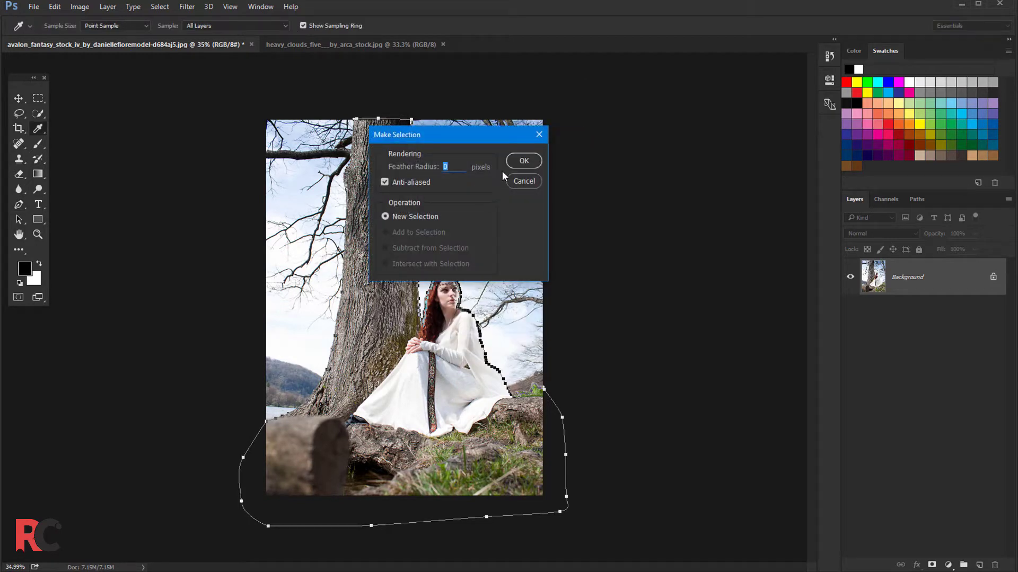
type("1.5")
left_click(524, 161)
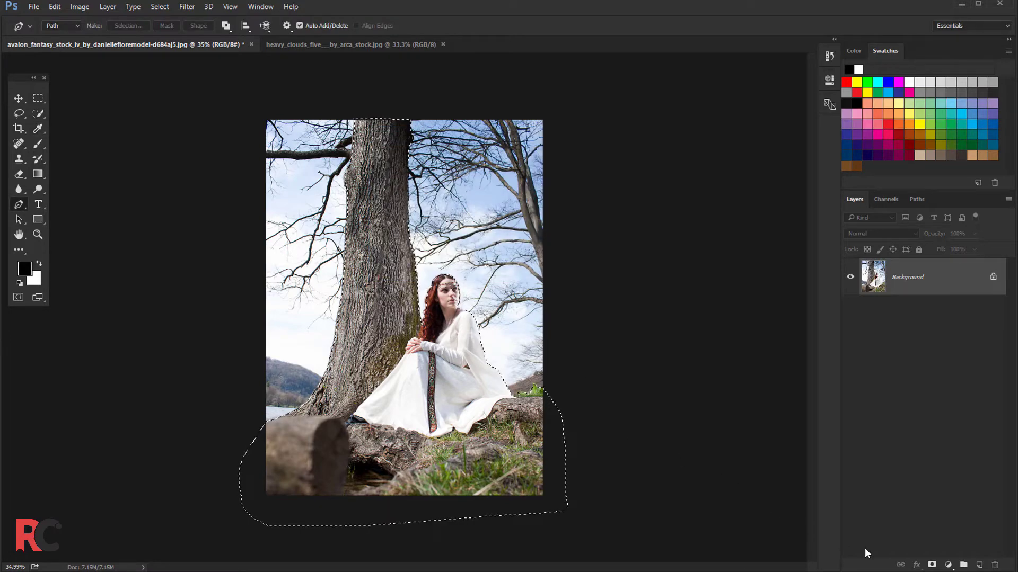
Step: Mask out the sky with the selection and apply the layer mask permanently to Layer 0
left_click(931, 565)
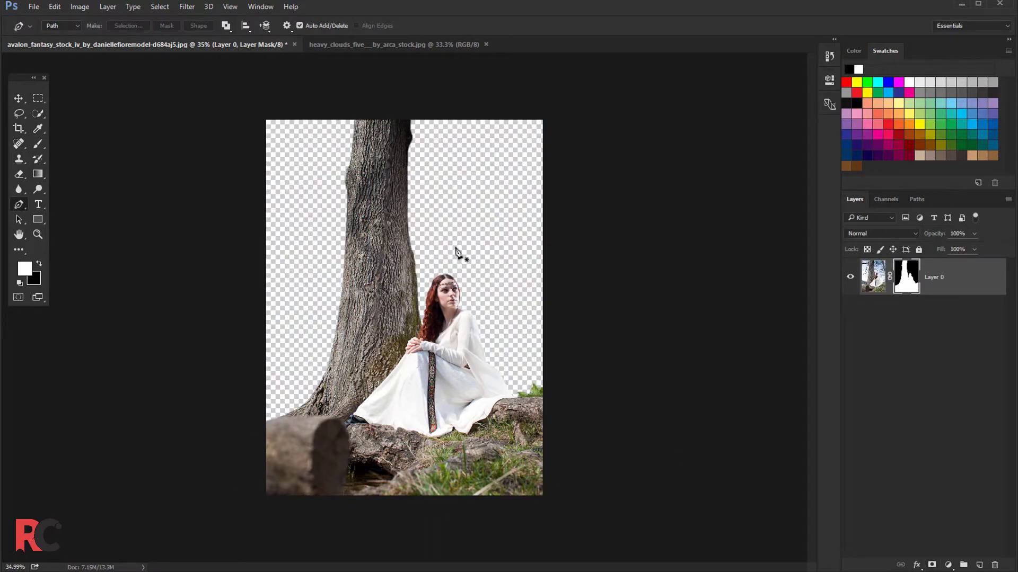
scroll(455, 253, "down", 1)
scroll(454, 250, "up", 3)
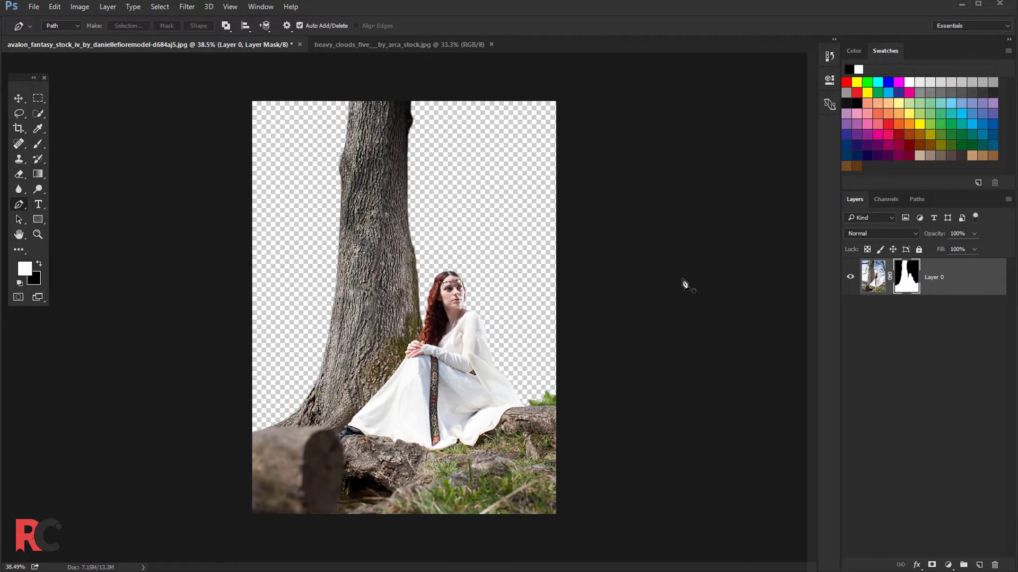
right_click(909, 288)
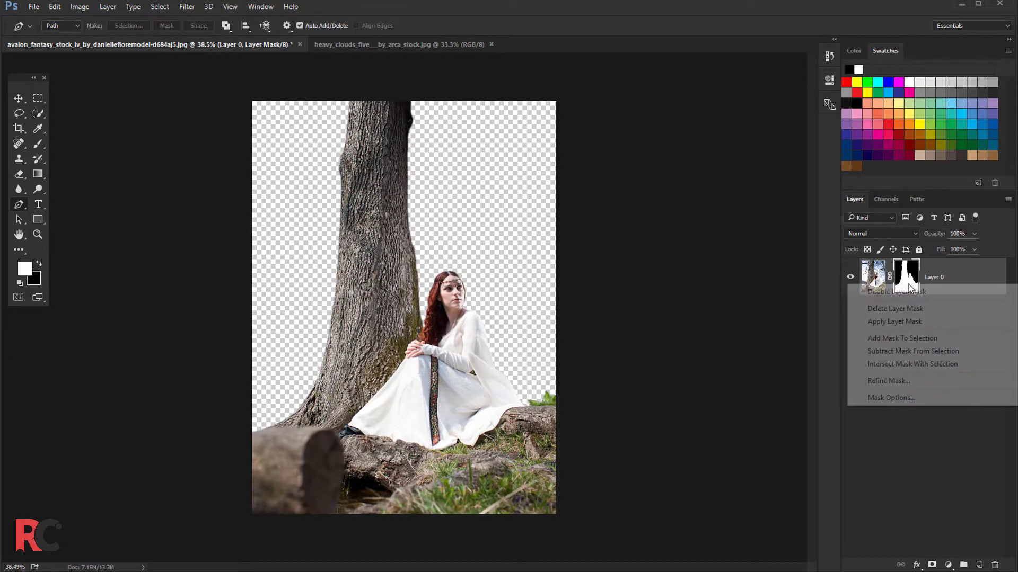
left_click(904, 320)
left_click(19, 99)
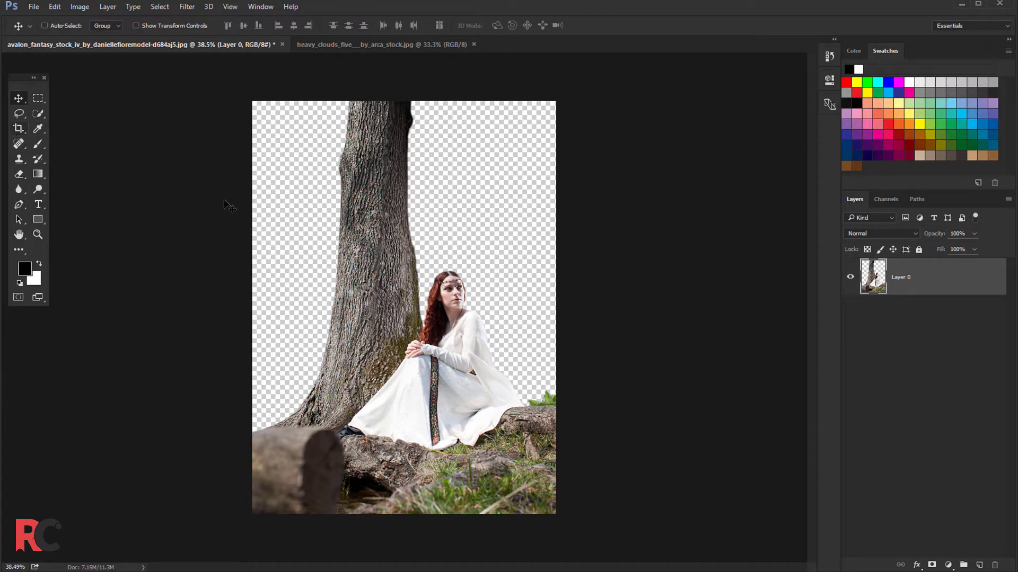
Step: Add a #23282b dark blue-grey Solid Color fill layer and place it below Layer 0
left_click(947, 564)
left_click(907, 316)
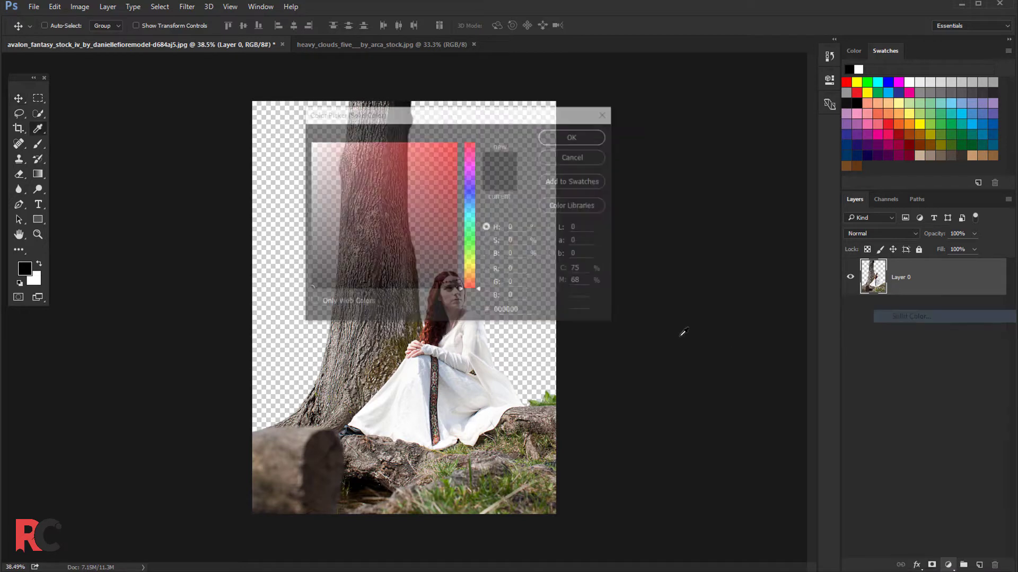
left_click(470, 202)
left_click(338, 265)
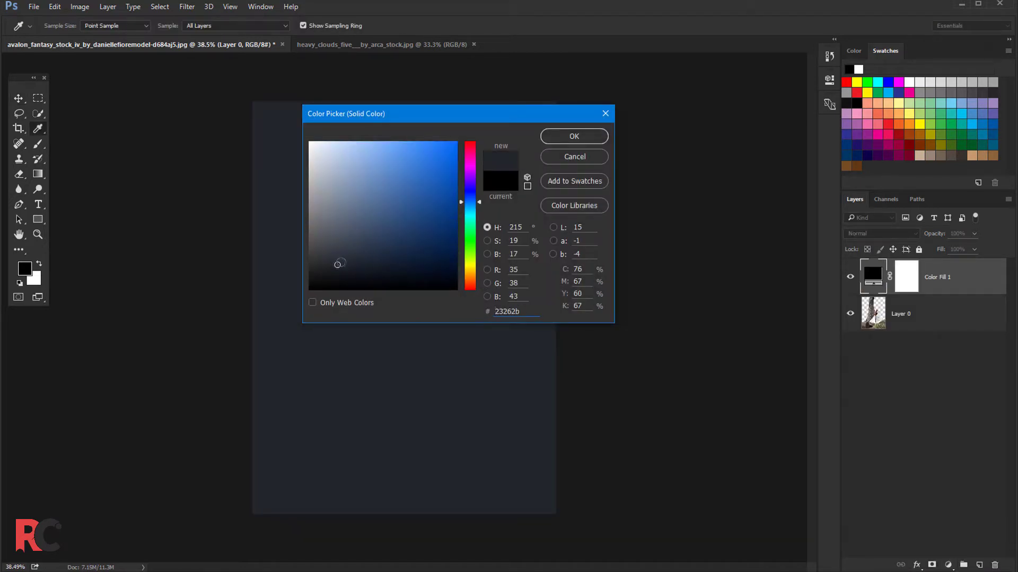
left_click(469, 208)
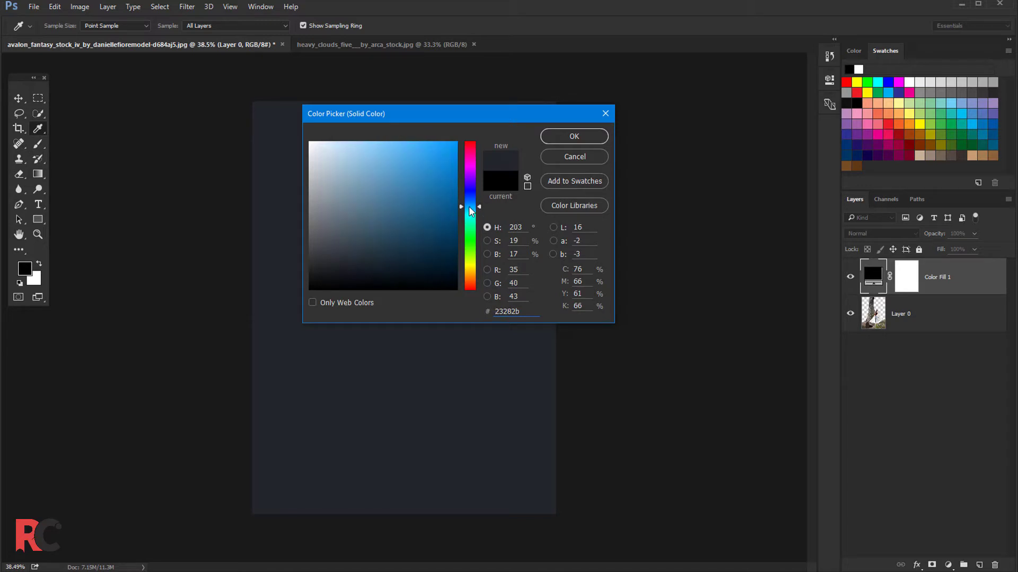
left_click(574, 136)
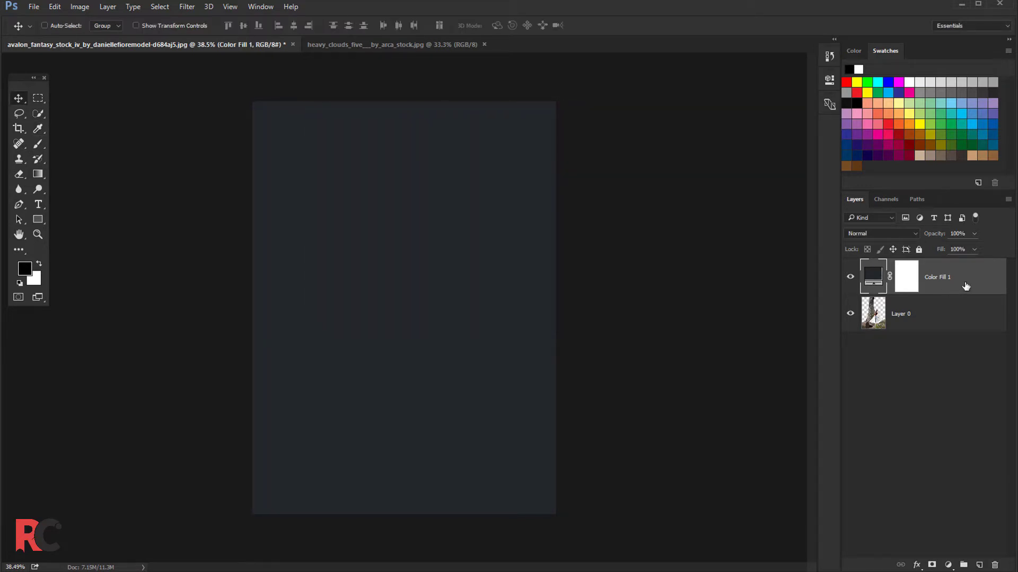
left_click_drag(963, 286, 950, 331)
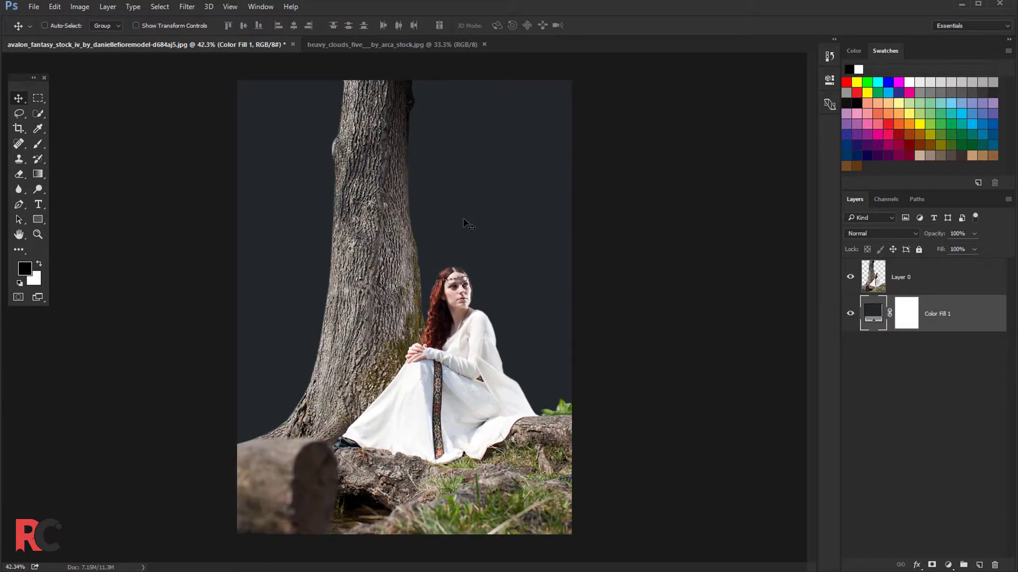
Step: Drag the stormy clouds photo into the avalon composite as a new layer
left_click(400, 46)
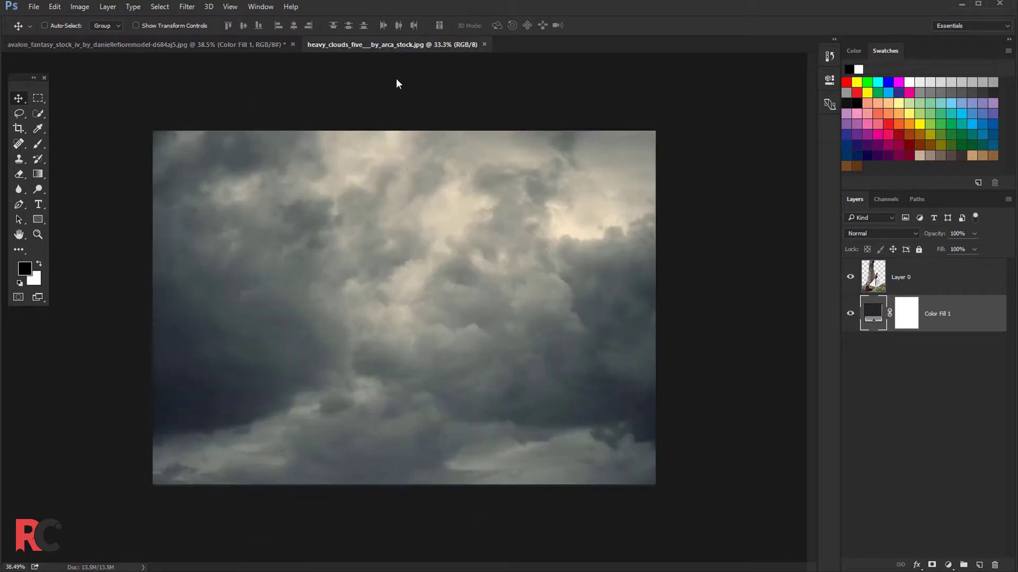
mouse_move(380, 190)
left_mouse_down()
mouse_move(191, 59)
mouse_move(380, 190)
left_mouse_up()
key("ctrl+minus")
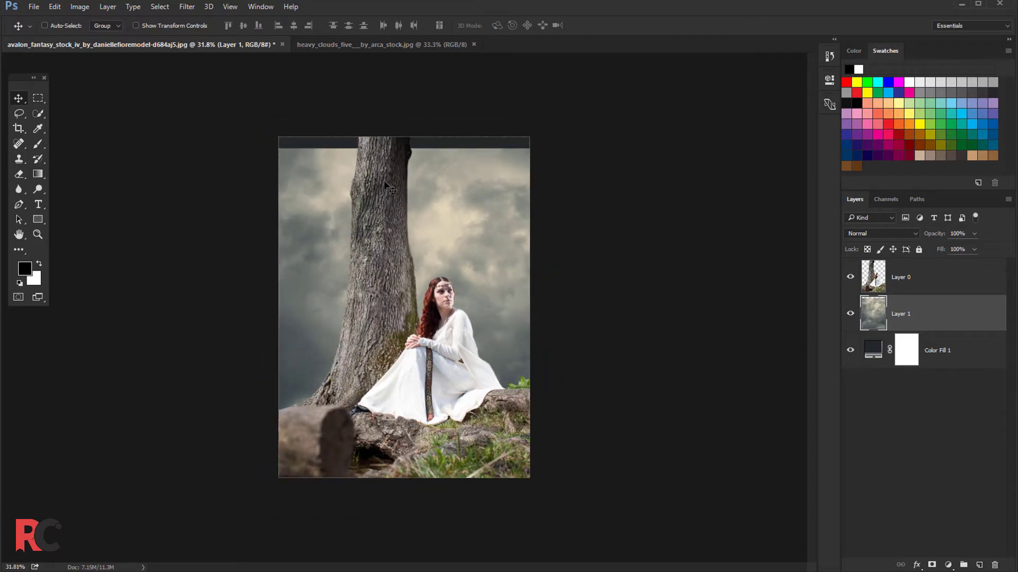
Step: Free-transform the cloud layer to about 93% and position it to fill the sky
key("ctrl+t")
left_click_drag(456, 212, 454, 195)
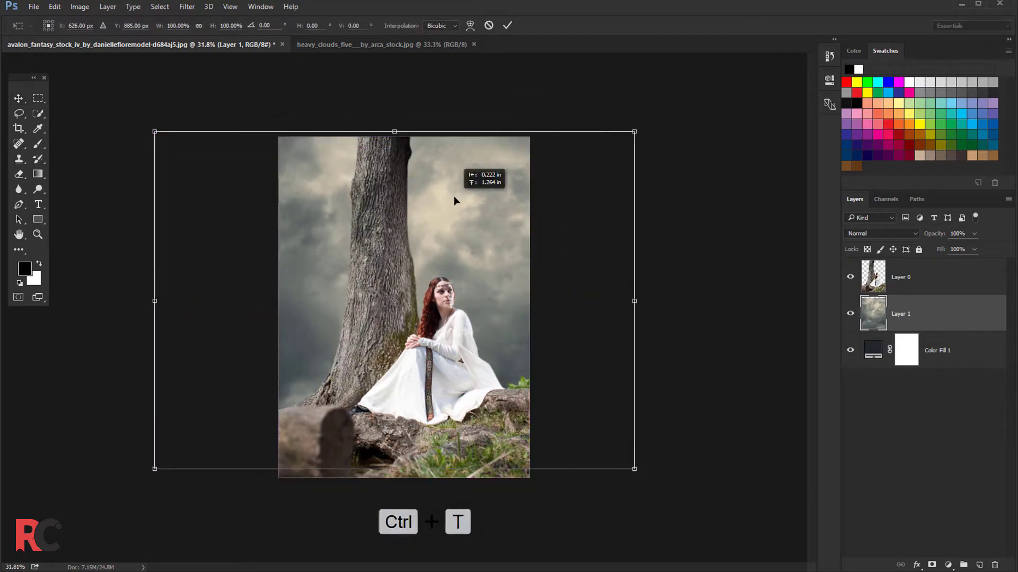
left_click_drag(635, 132, 583, 168)
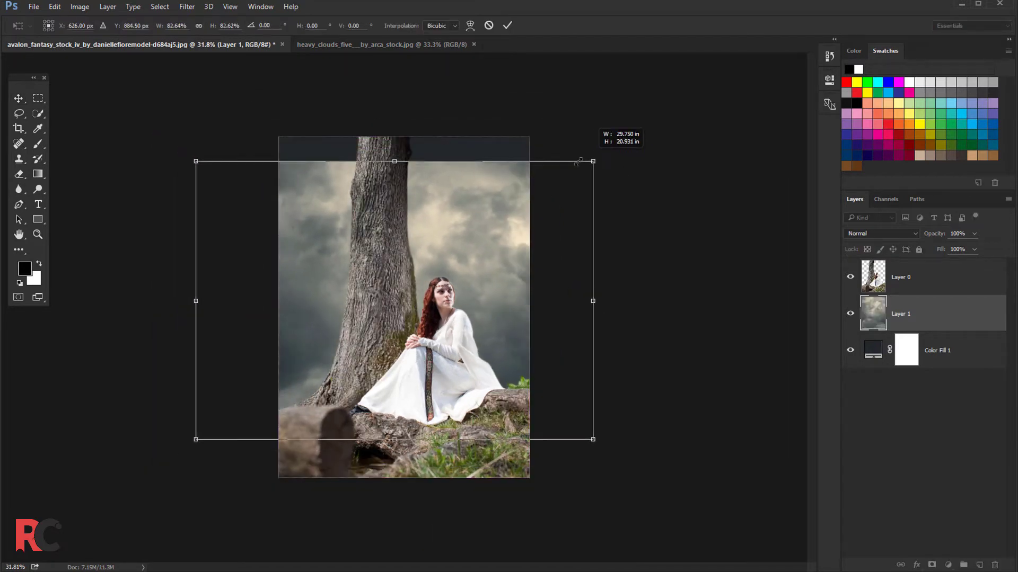
left_click_drag(485, 225, 486, 187)
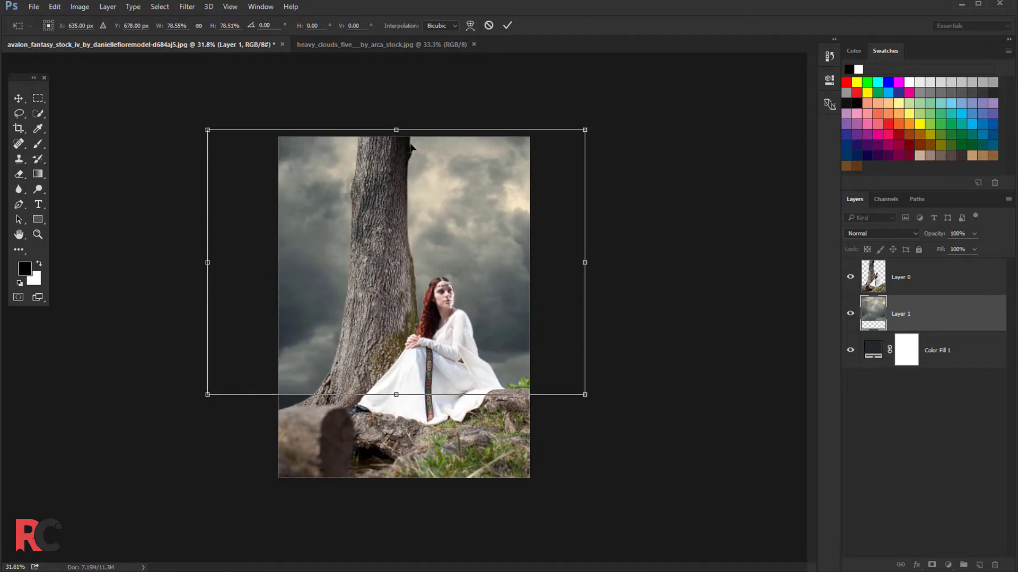
left_click_drag(203, 128, 157, 95)
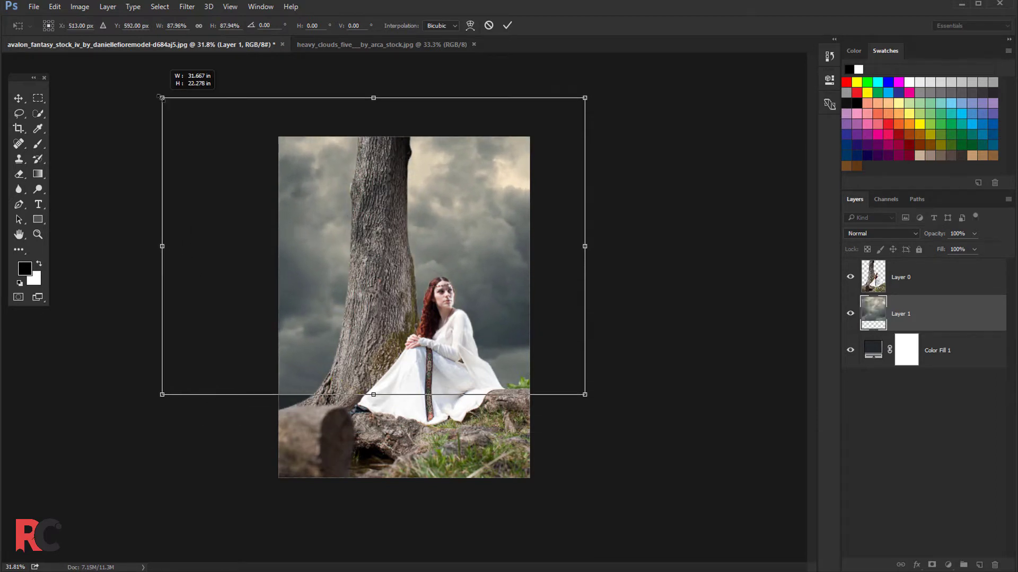
left_click_drag(162, 395, 137, 411)
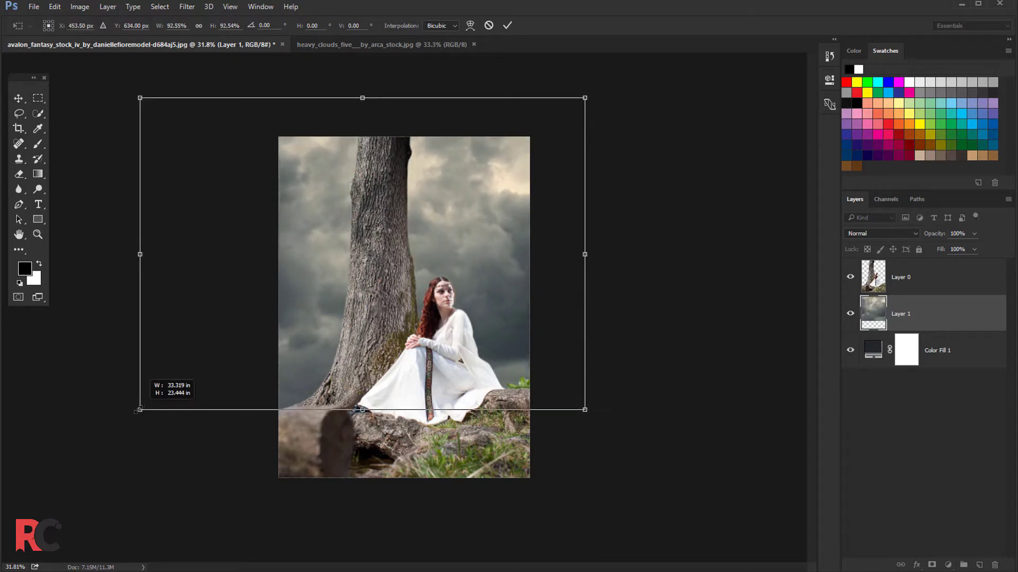
left_click_drag(456, 239, 415, 240)
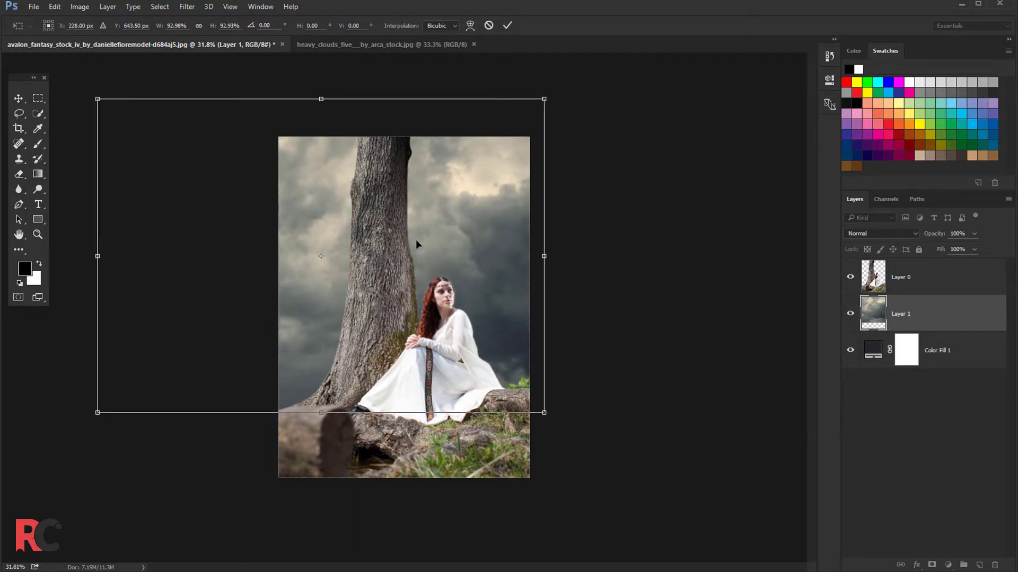
left_click(506, 25)
Step: Crop the dark strip off the composite's top edge and return to the Move tool
key("ctrl+0")
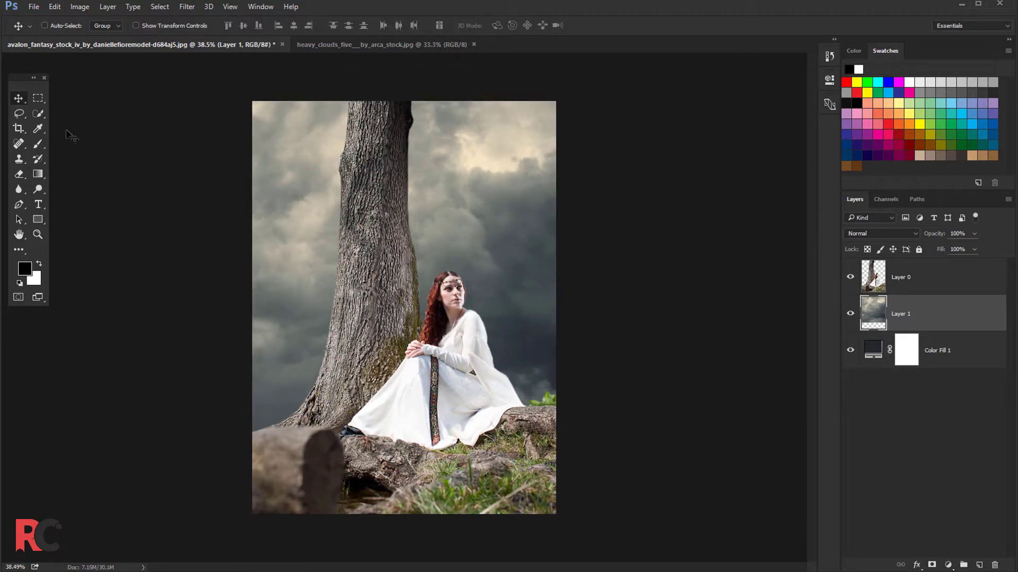
left_click(28, 128)
left_click_drag(404, 104, 487, 76)
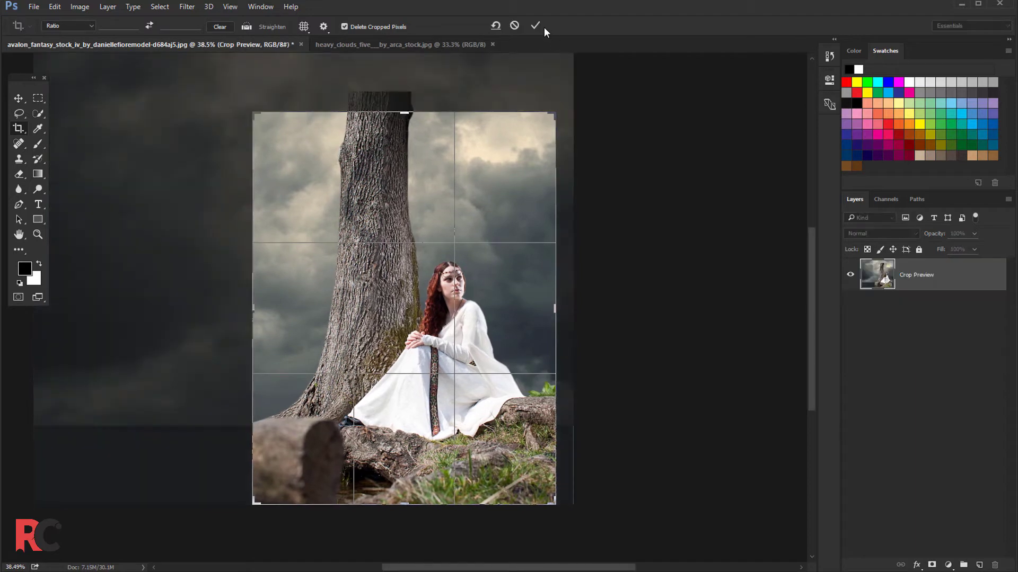
left_click(538, 25)
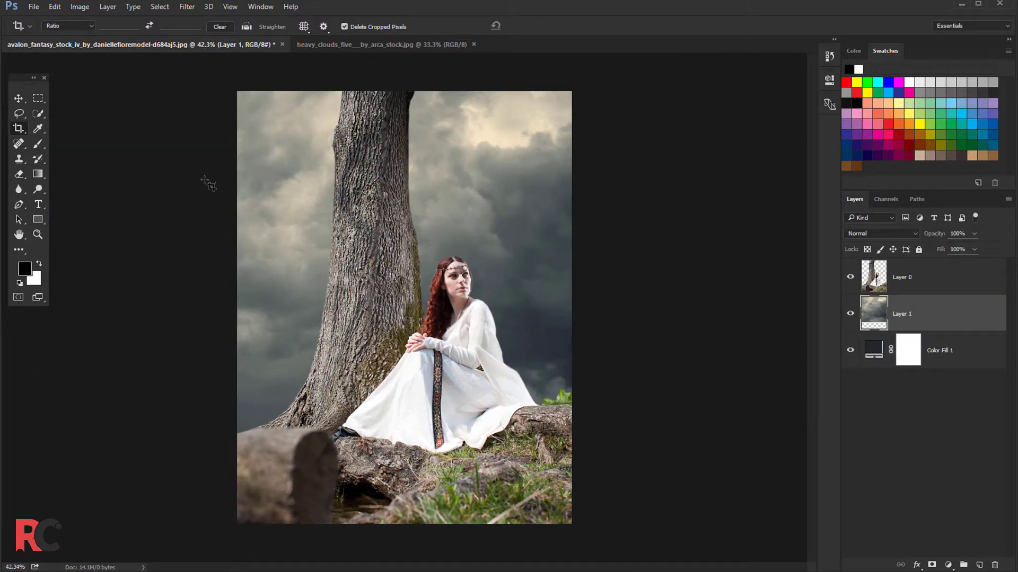
left_click(19, 99)
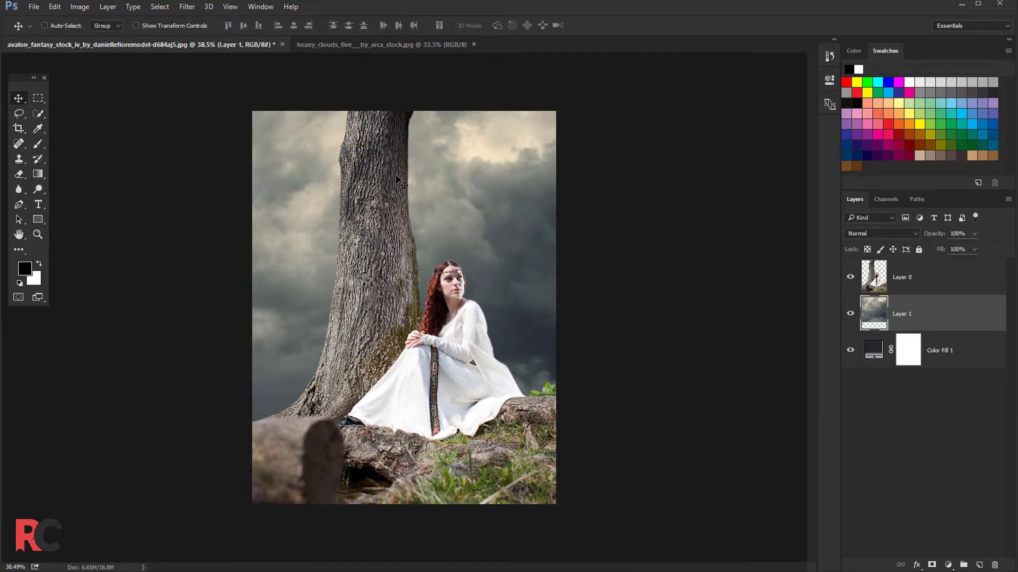
Step: Close the heavy_clouds photo and set the cloud layer's opacity to 80%
left_click(377, 46)
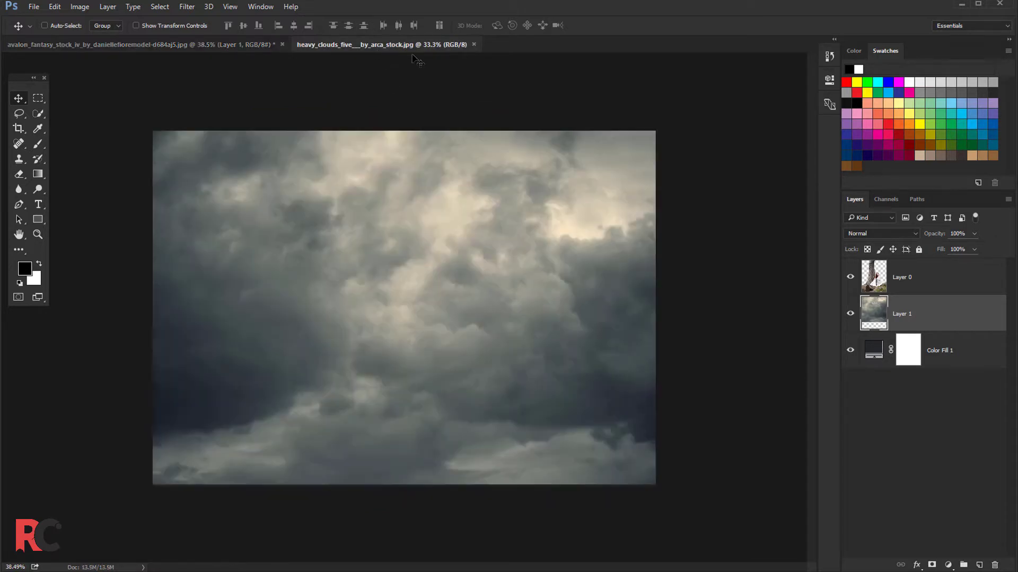
left_click(474, 45)
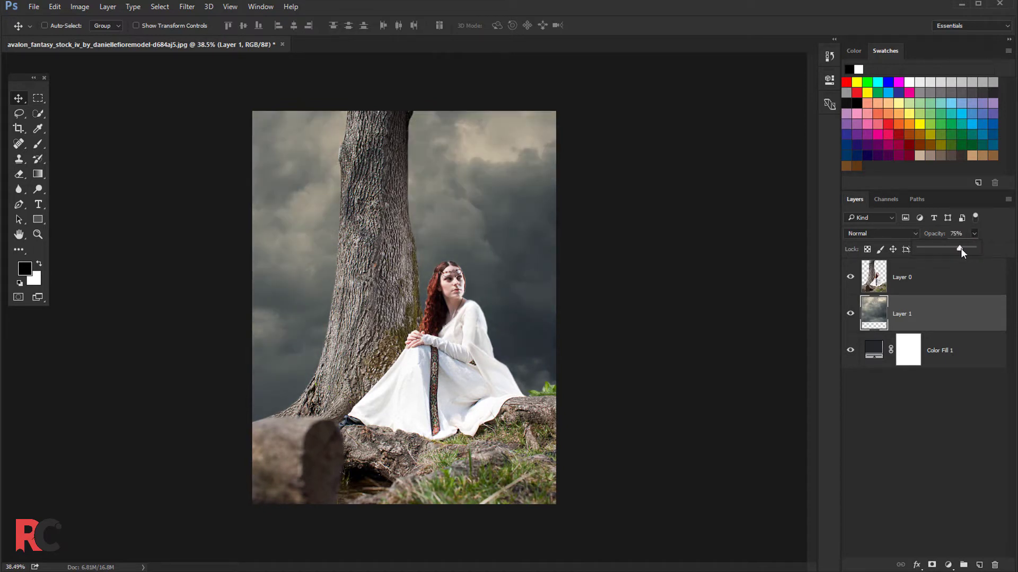
left_click_drag(961, 248, 963, 248)
scroll(461, 253, "down", 1)
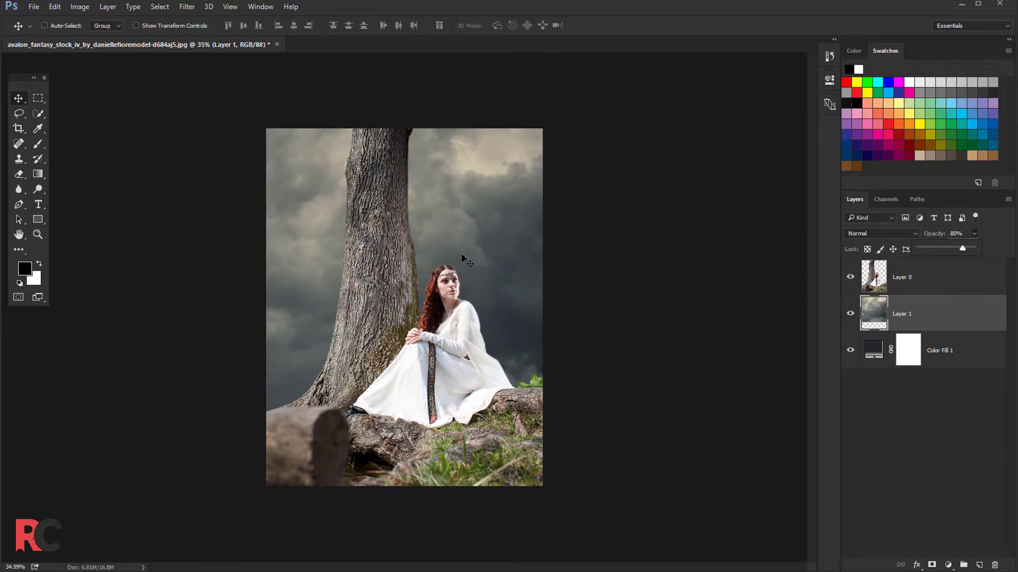
scroll(461, 253, "up", 2)
scroll(462, 258, "up", 1)
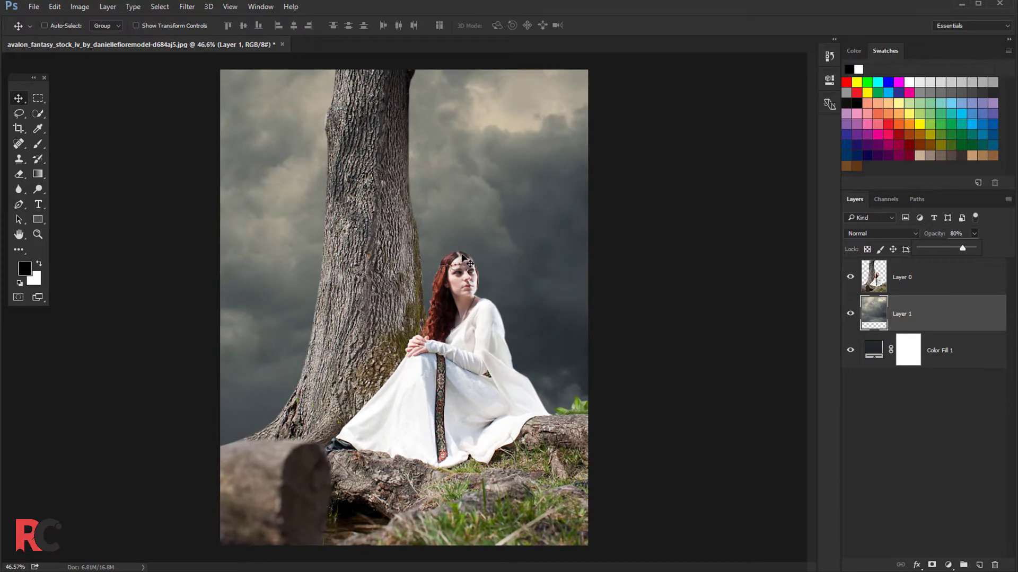
scroll(463, 257, "up", 1)
scroll(462, 257, "up", 1)
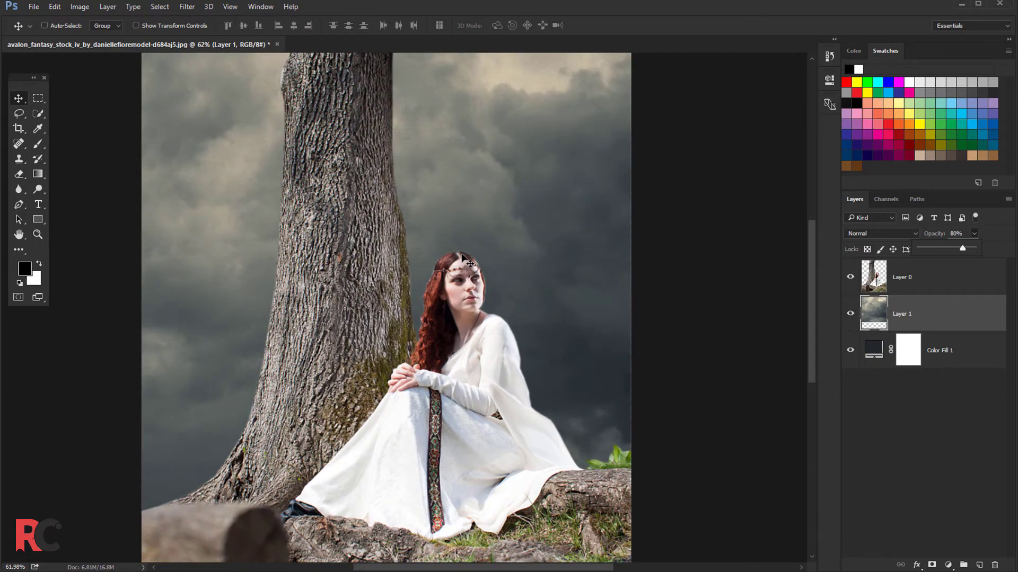
scroll(463, 258, "up", 2)
scroll(461, 257, "up", 2)
scroll(459, 259, "up", 1)
scroll(458, 258, "up", 1)
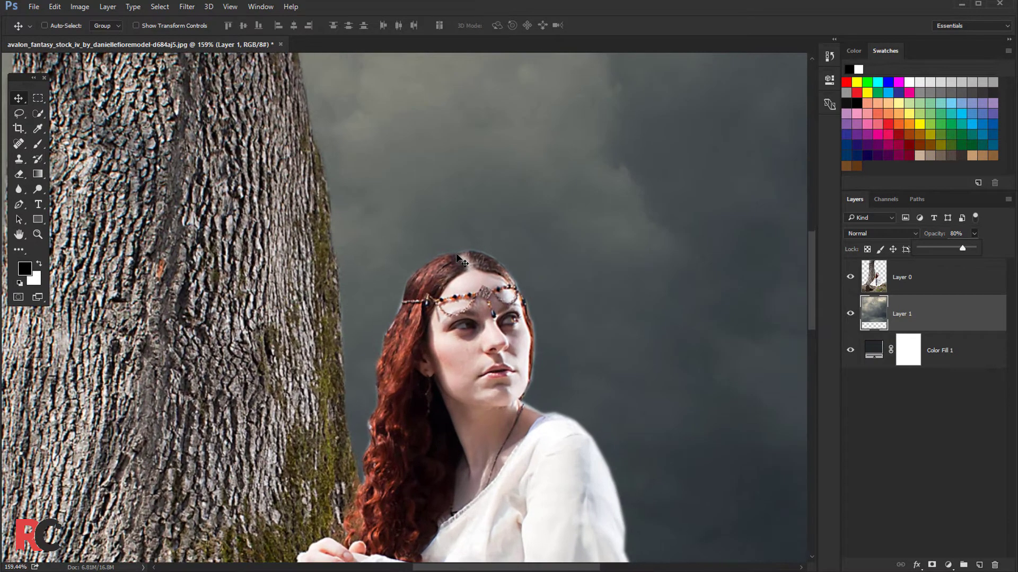
Step: Outline the area around the woman's head on Layer 0 with the Polygonal Lasso
left_click(908, 281)
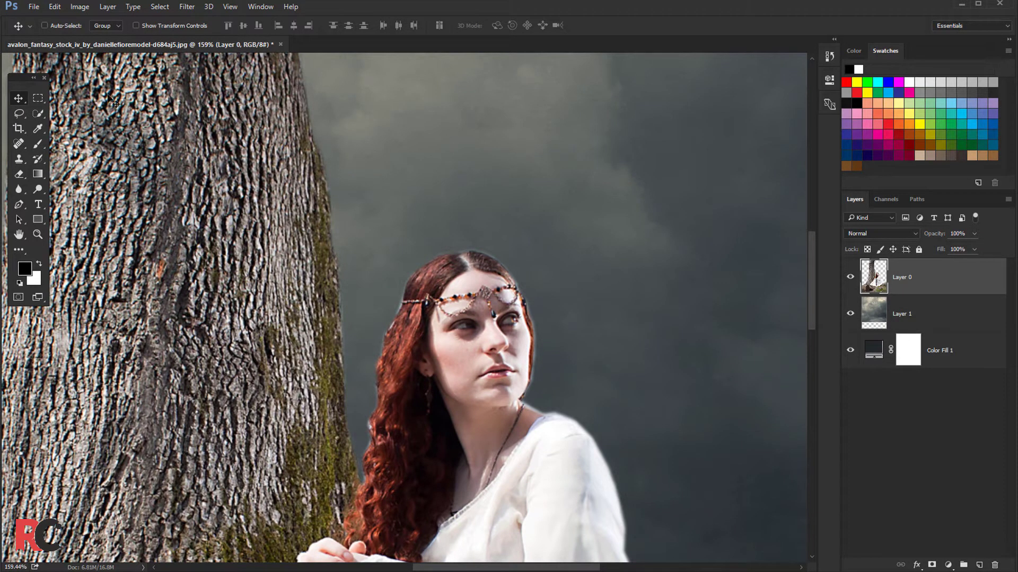
right_click(16, 114)
left_click(63, 123)
scroll(522, 328, "up", 1)
scroll(522, 329, "up", 1)
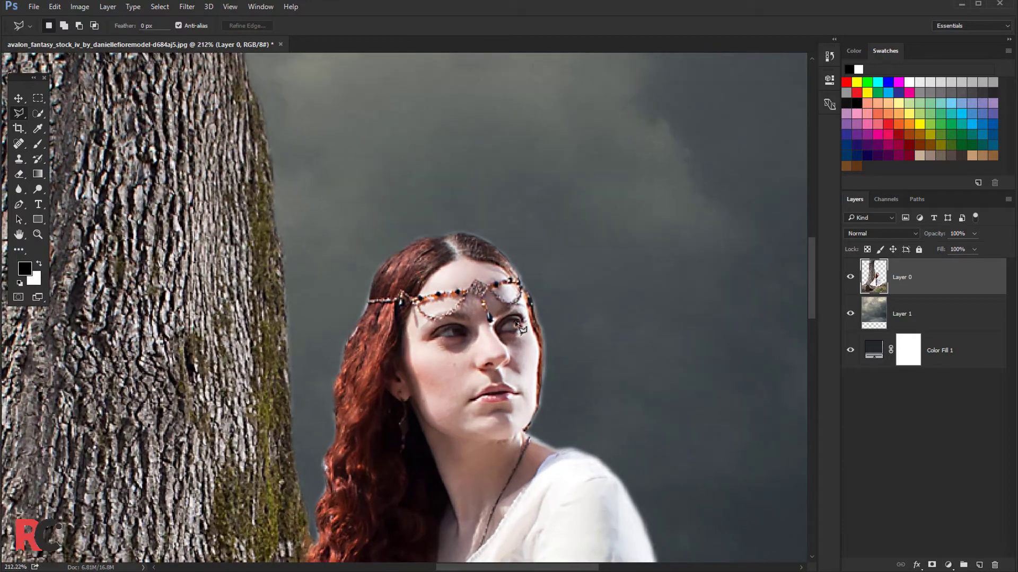
scroll(535, 432, "up", 1)
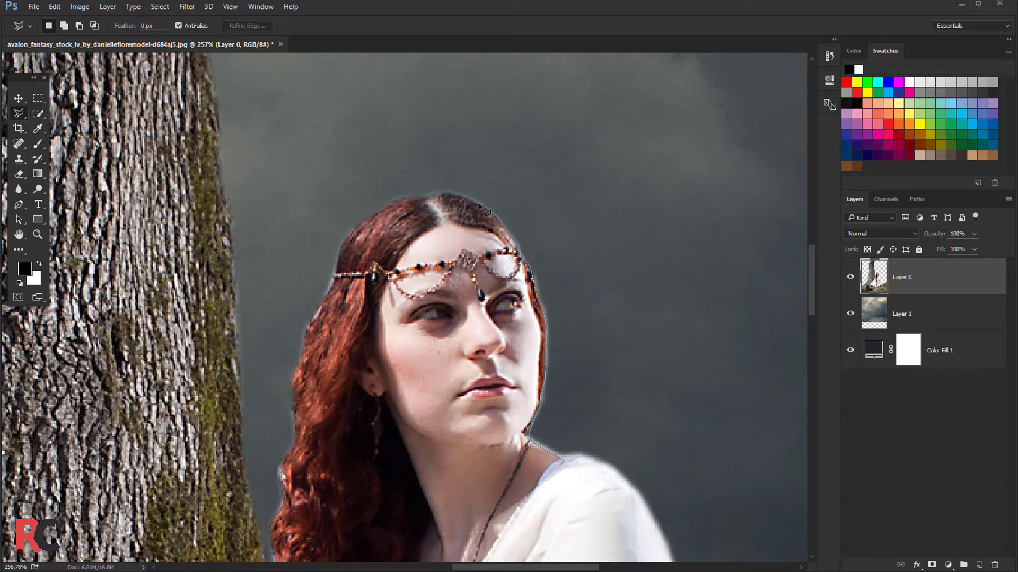
left_click(354, 219)
left_click(346, 235)
left_click(338, 276)
left_click(271, 520)
left_click(327, 182)
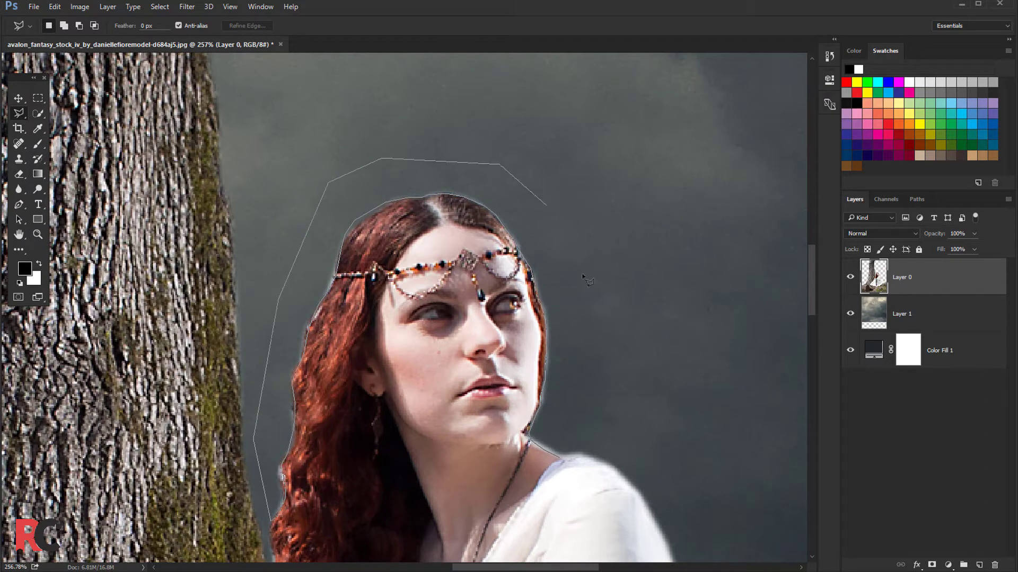
left_click(498, 164)
left_click(556, 221)
left_click(597, 358)
left_click(560, 456)
Step: Feather the selection by 1.5 px, delete the pale fringe, and deselect
right_click(557, 342)
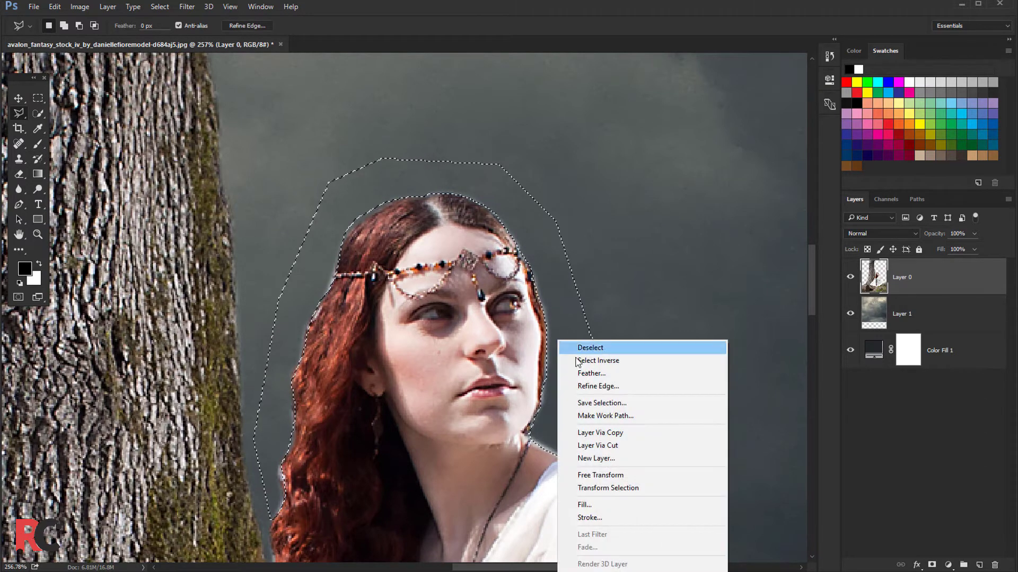
left_click(583, 373)
type("1.5")
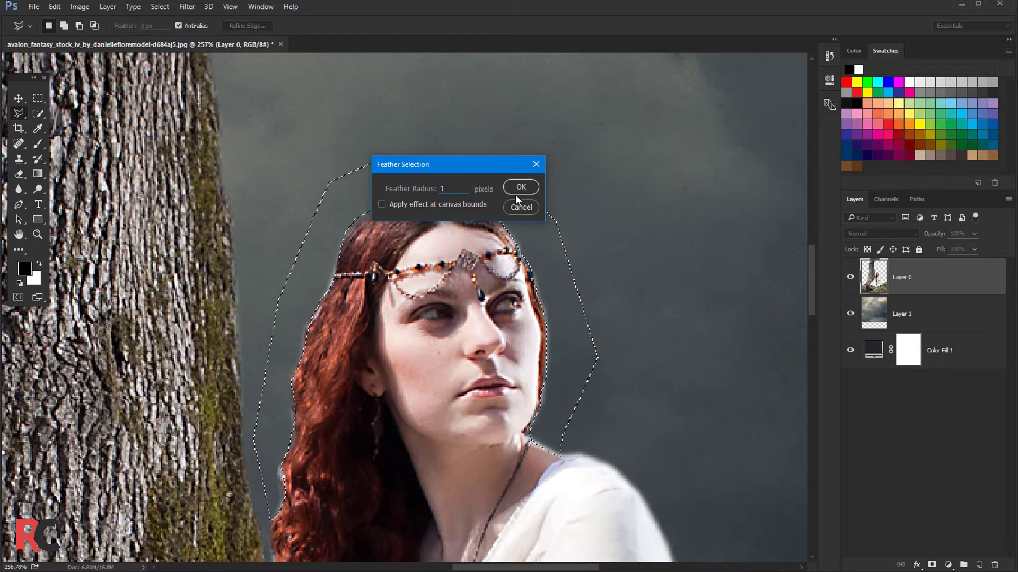
left_click(521, 188)
key("Delete")
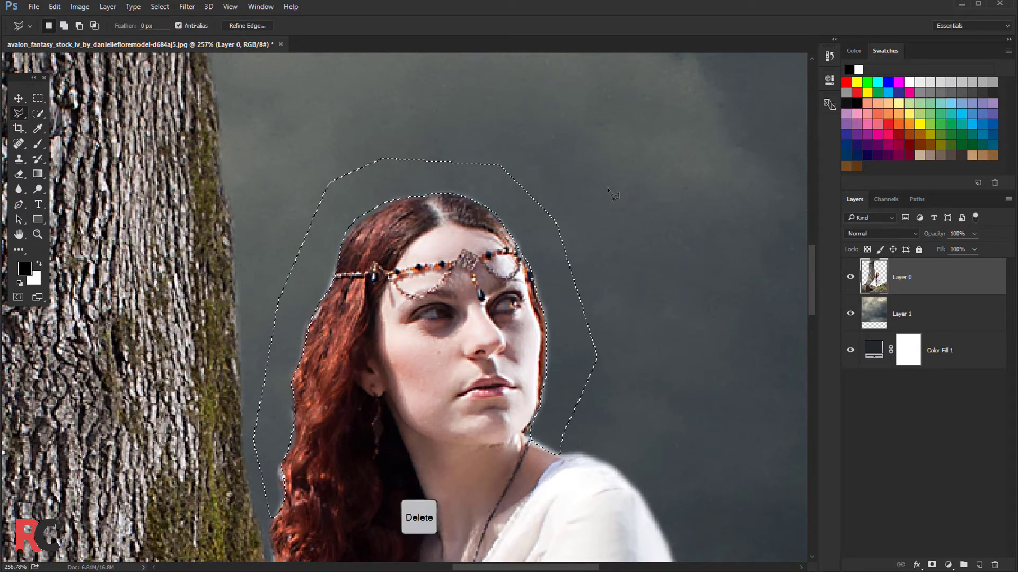
key("ctrl+d")
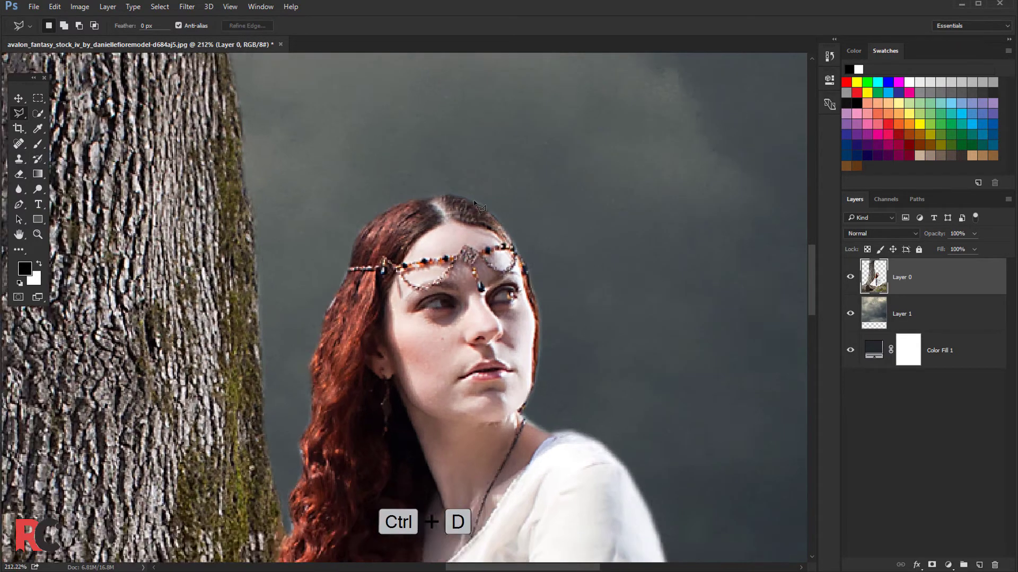
scroll(465, 215, "down", 5)
scroll(464, 215, "down", 5)
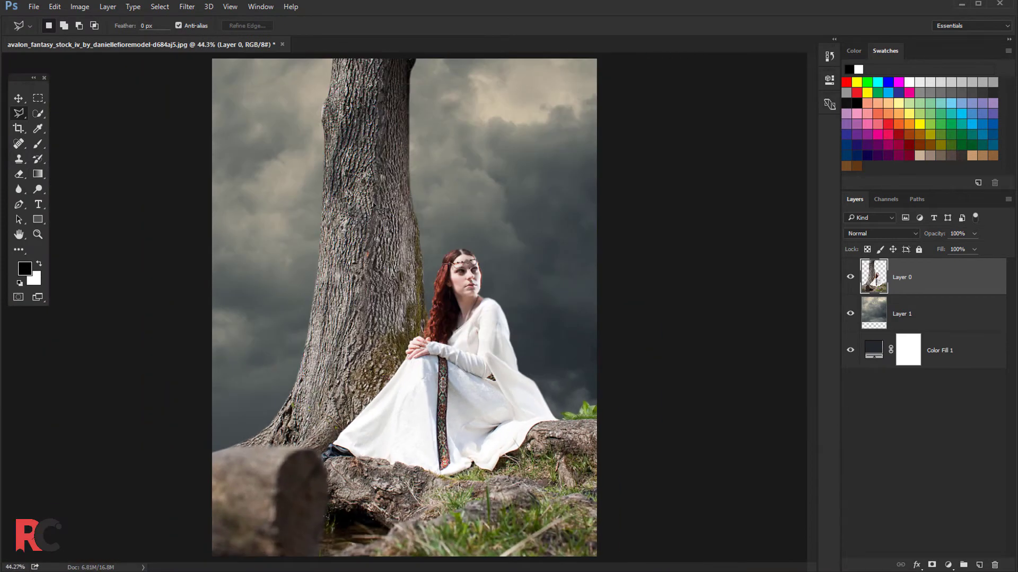
left_click(14, 104)
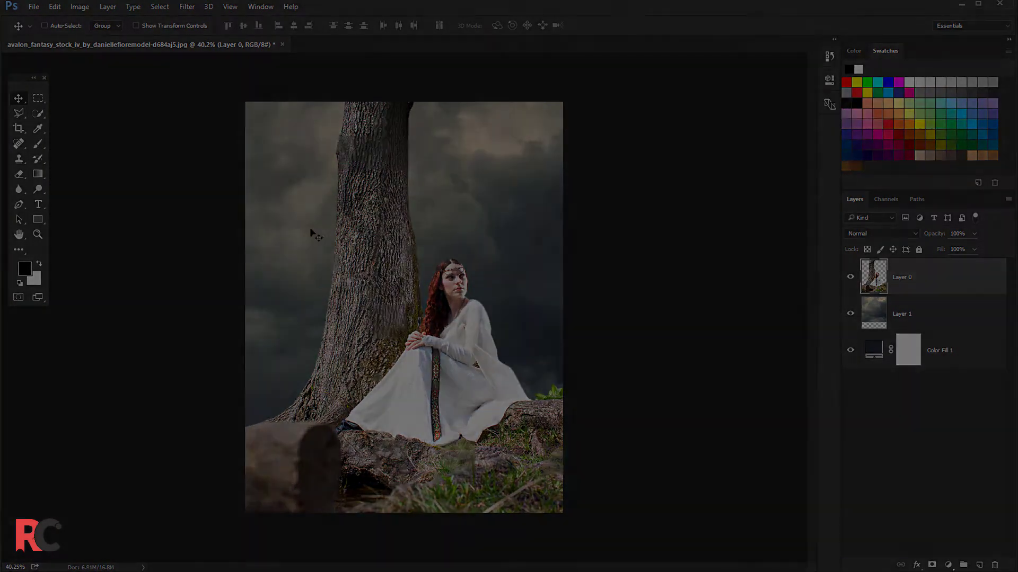
Step: Drag the tree image into the composite and scale it down to about 58%
scroll(373, 159, "down", 1)
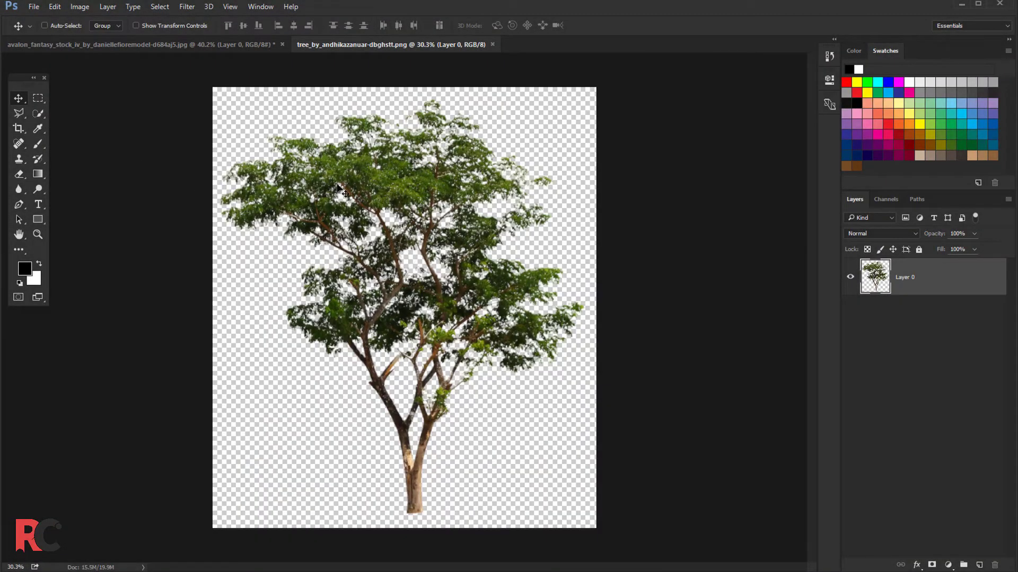
left_click_drag(338, 184, 302, 161)
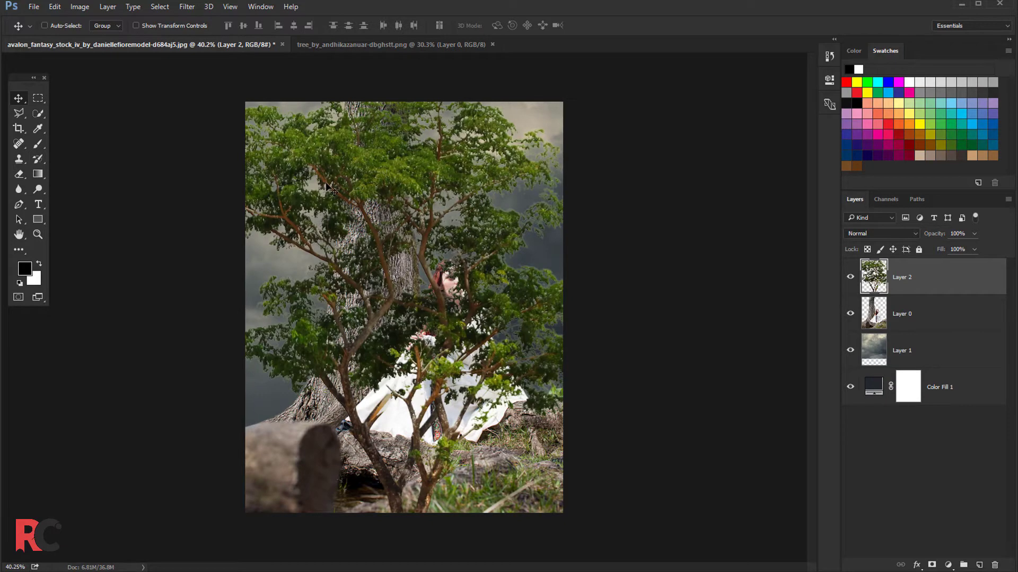
key("ctrl+t")
key("ctrl+0")
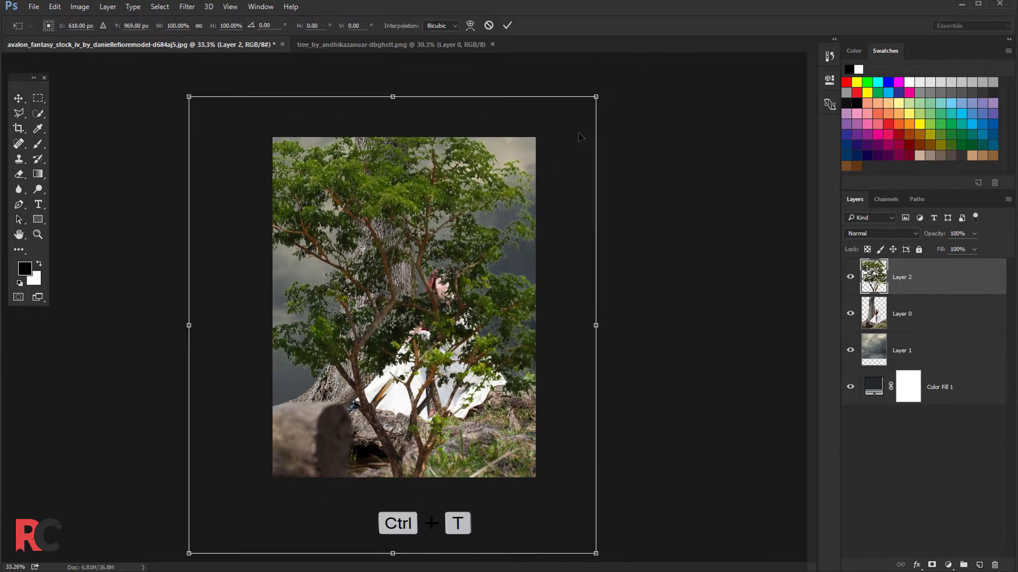
left_click_drag(573, 116, 510, 193)
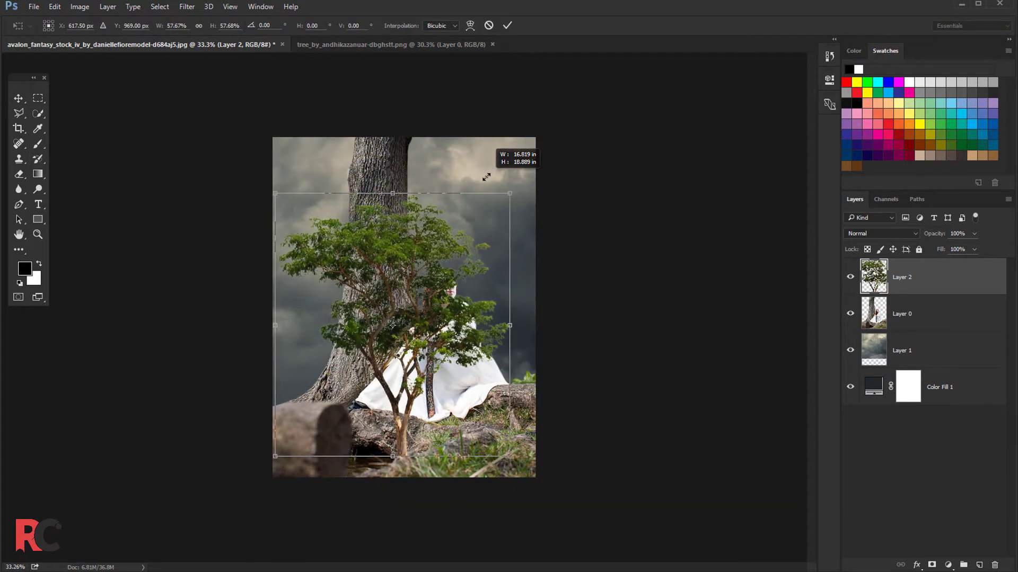
Step: Rotate the tree 180° and move it up to the top-left edge, then commit
right_click(458, 227)
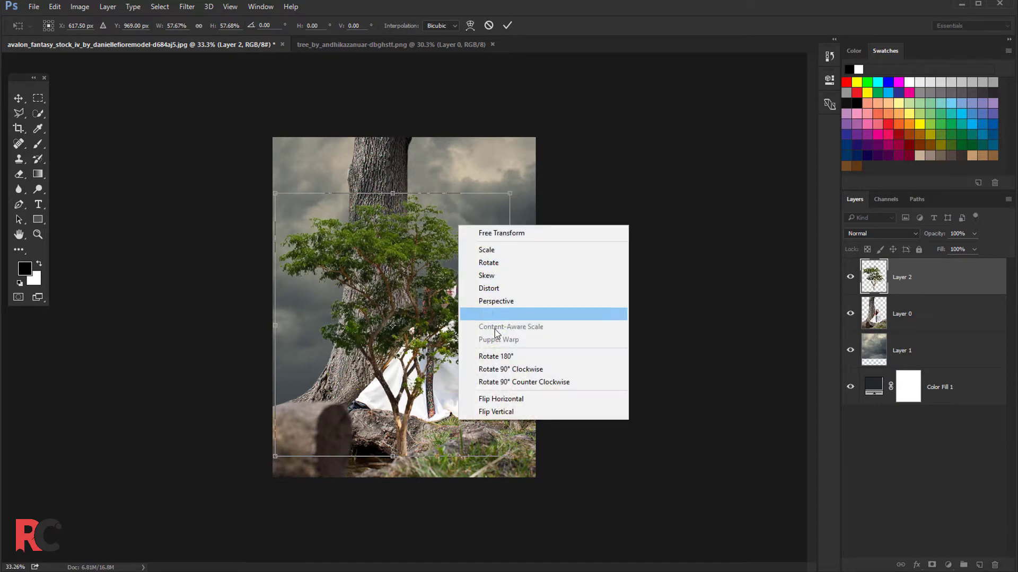
left_click(498, 360)
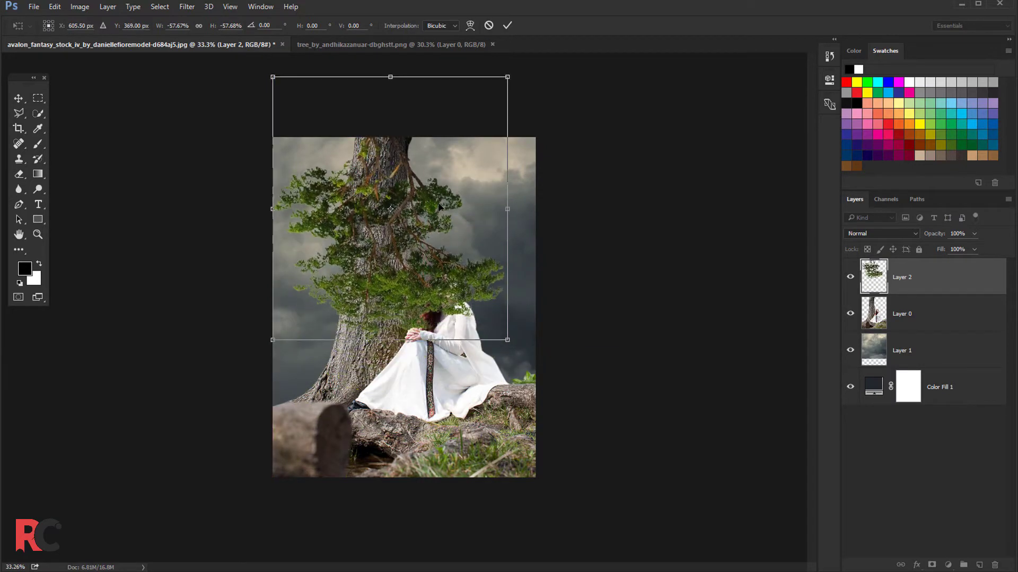
scroll(441, 219, "up", 3)
mouse_move(441, 219)
left_mouse_down()
mouse_move(371, 93)
mouse_move(382, 157)
mouse_move(350, 164)
left_mouse_up()
scroll(396, 173, "down", 3)
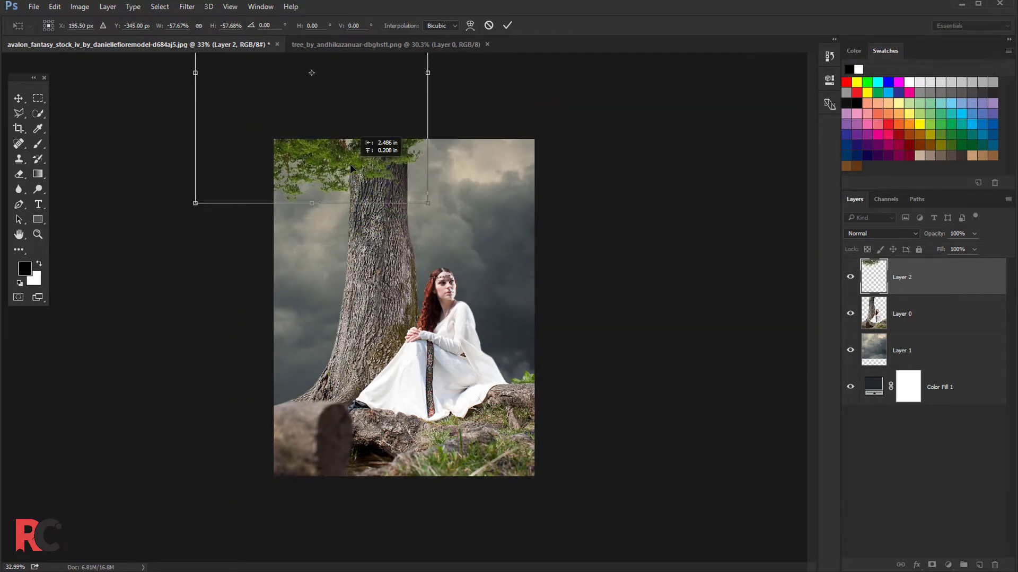
left_click(508, 26)
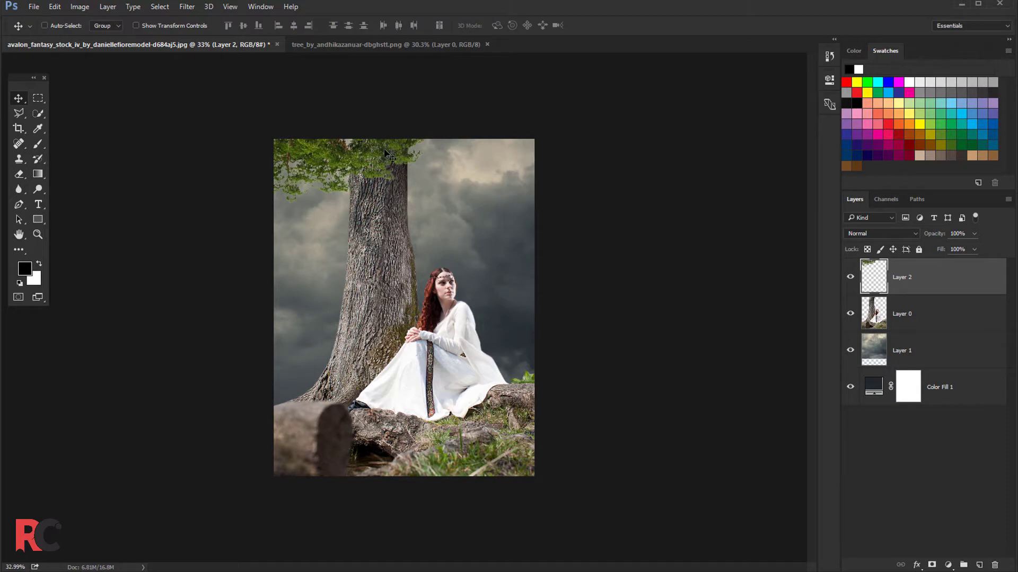
Step: Duplicate the foliage, tilt the copy about 16° and shift it right and up
key("ctrl+j")
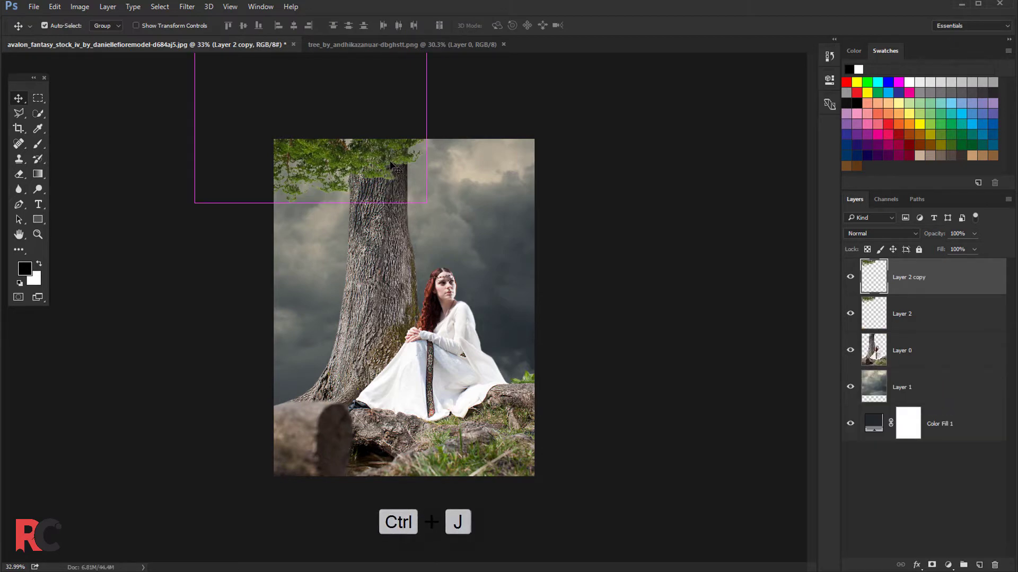
key("ctrl+t")
mouse_move(383, 152)
left_mouse_down()
mouse_move(448, 162)
mouse_move(461, 154)
left_mouse_up()
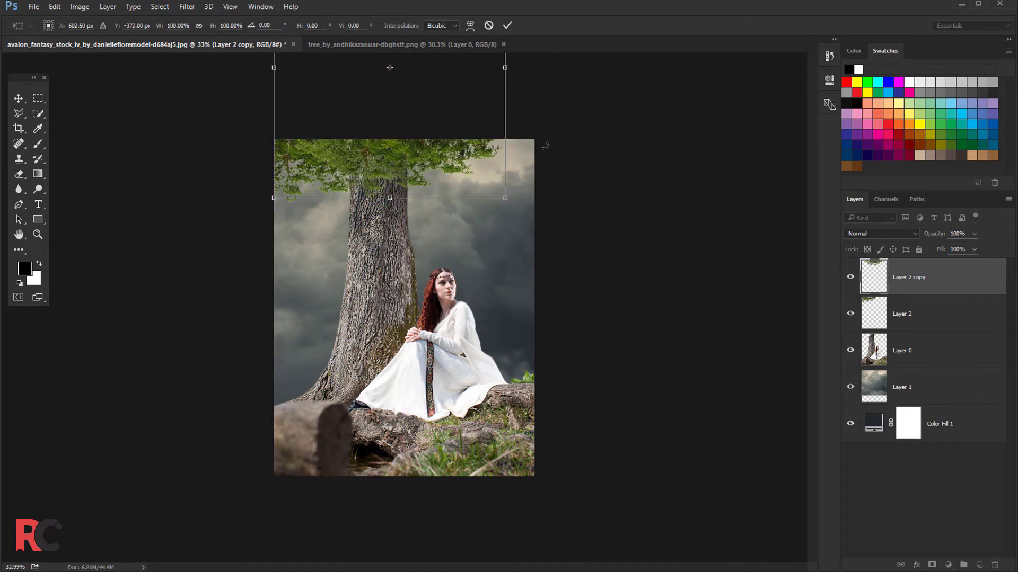
left_click_drag(548, 136, 552, 70)
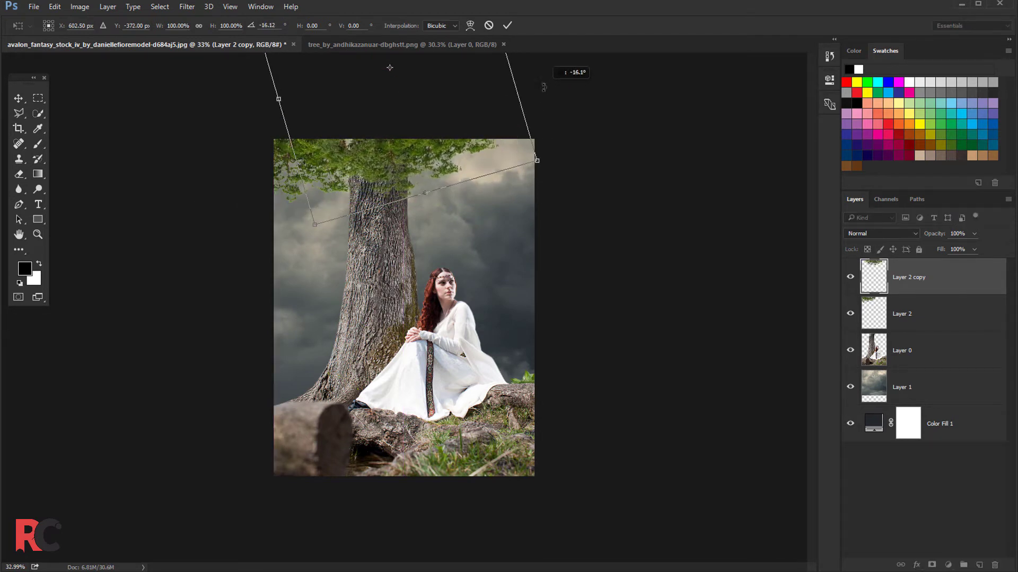
left_click_drag(479, 132, 490, 126)
left_click(507, 26)
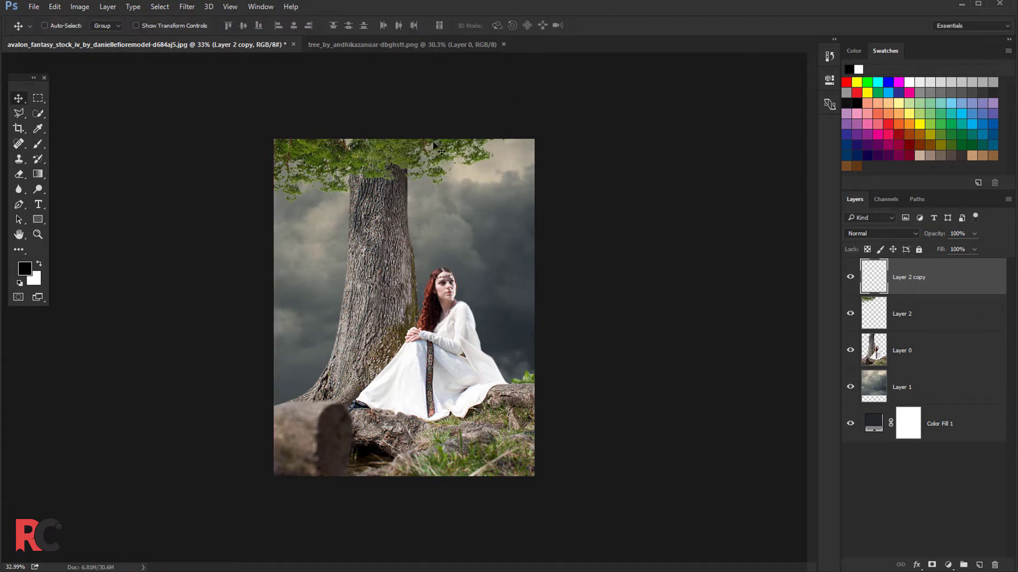
Step: Make another foliage copy below Layer 0 and move it up and left
key("ctrl+j")
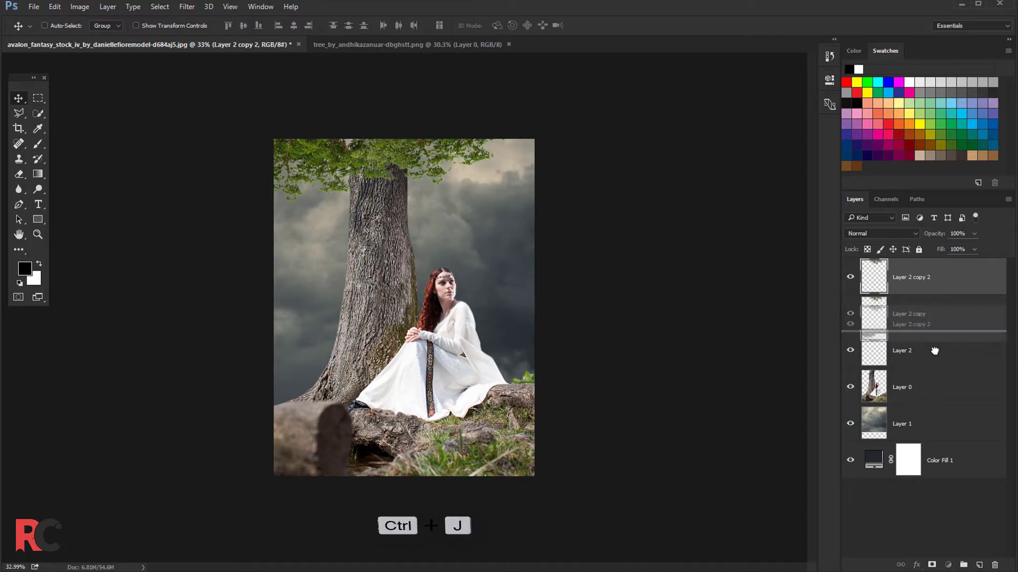
left_click_drag(941, 282, 936, 405)
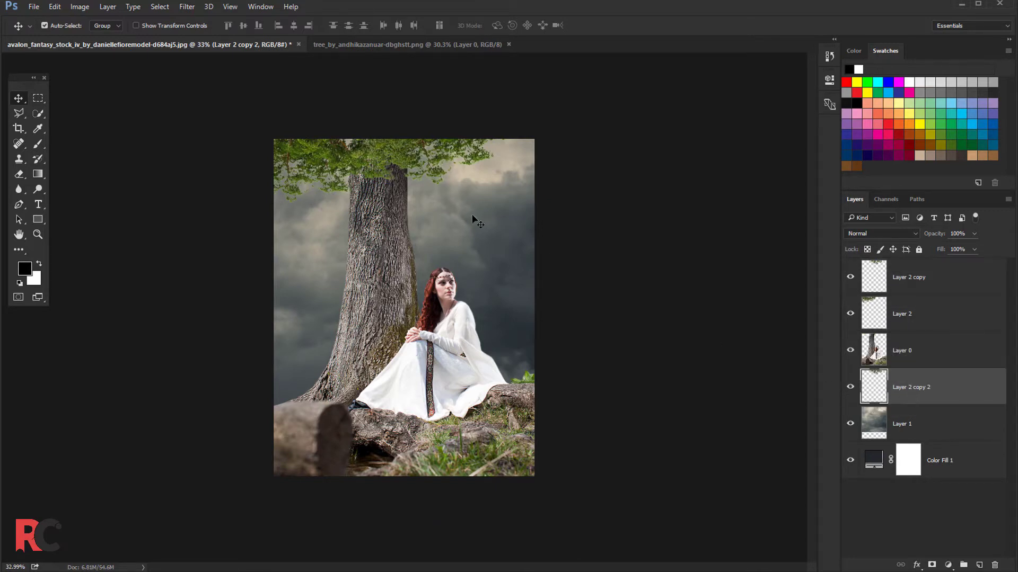
key("ctrl+t")
mouse_move(474, 220)
left_mouse_down()
mouse_move(392, 142)
mouse_move(289, 195)
mouse_move(298, 188)
left_mouse_up()
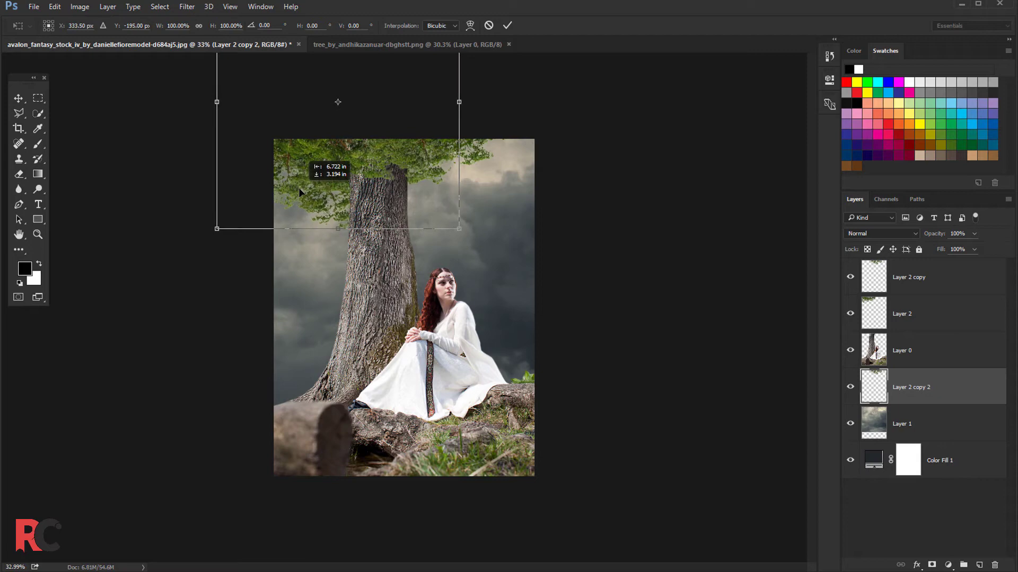
left_click(508, 26)
scroll(428, 195, "up", 1)
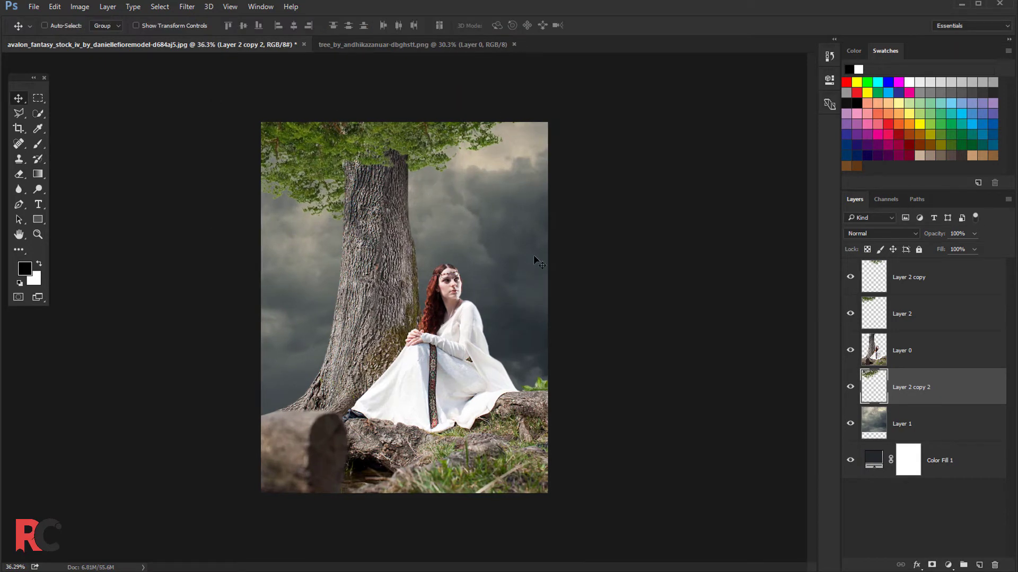
key("alt+period")
scroll(408, 247, "up", 1)
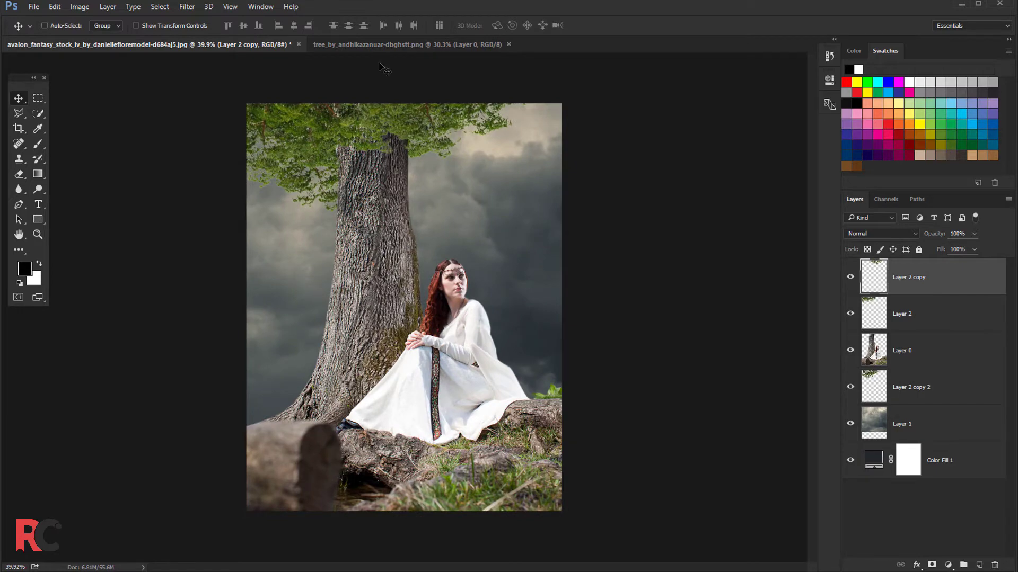
Step: Close the separate tree image and merge Layer 2 with Layer 2 copy
left_click(376, 46)
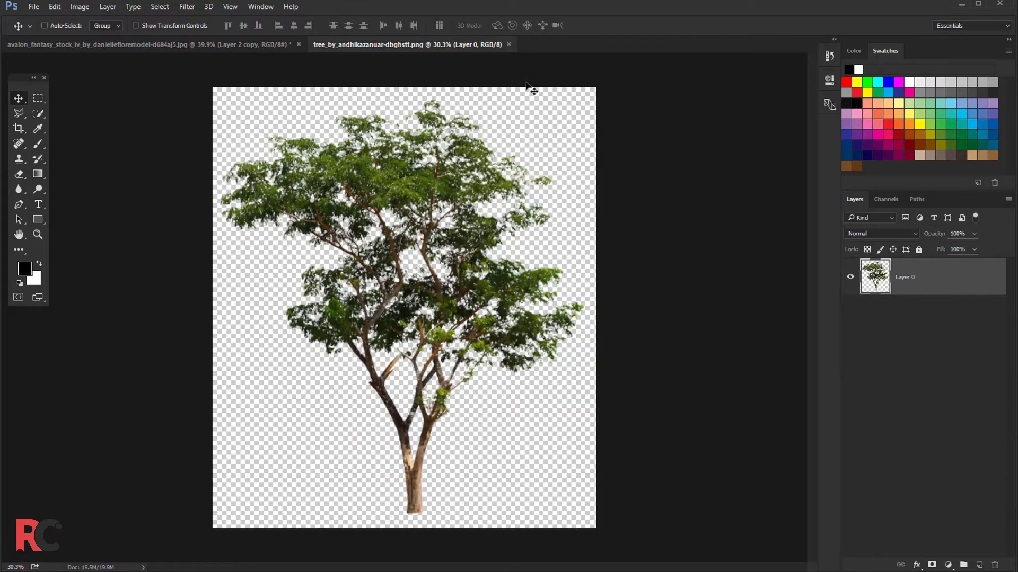
left_click(508, 45)
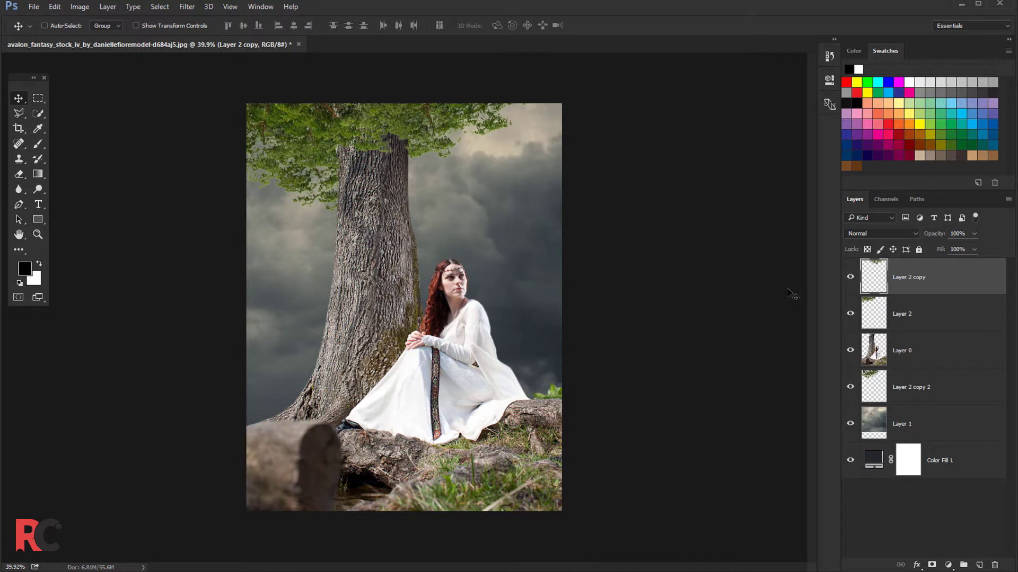
left_click(851, 277)
left_click(848, 315)
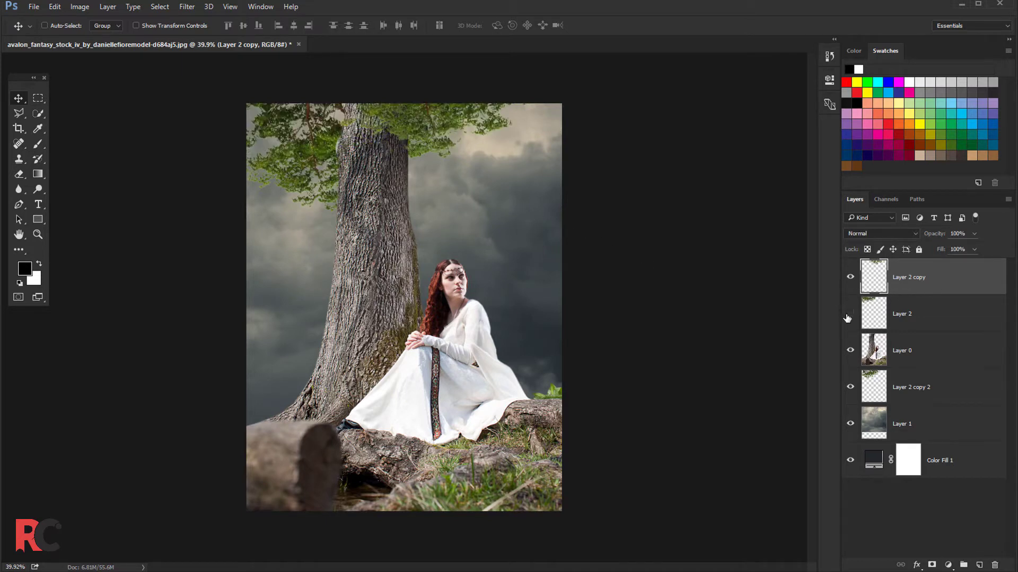
left_click(917, 319, "ctrl")
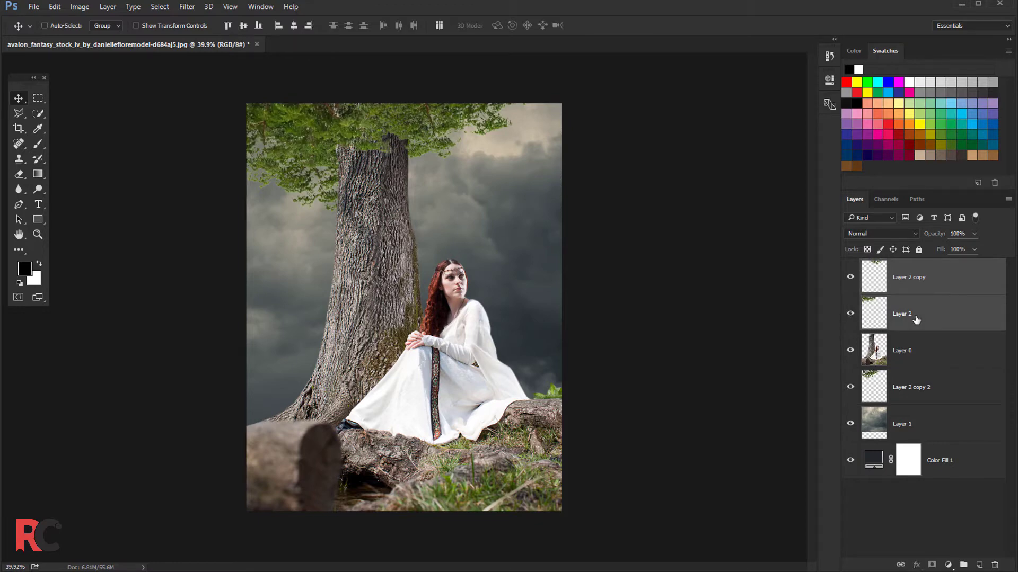
key("ctrl+e")
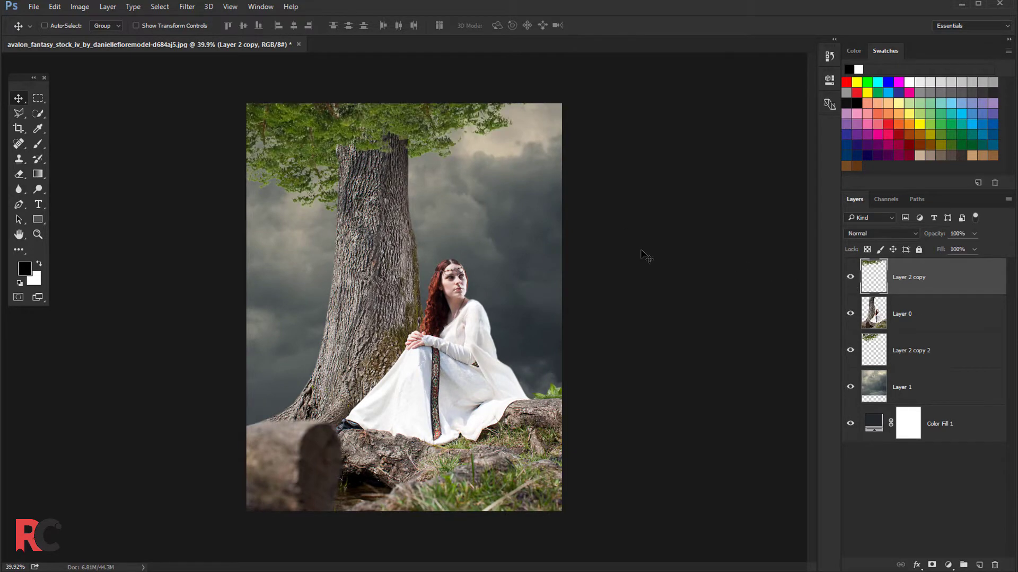
Step: Lower the merged canopy layer's saturation to -39 with Hue/Saturation
key("ctrl+u")
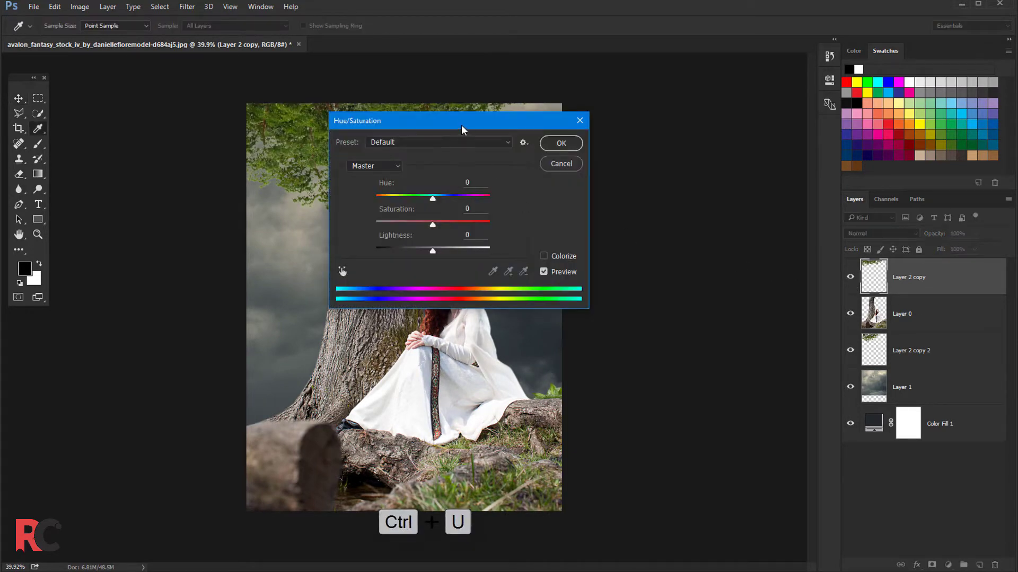
left_click_drag(466, 119, 672, 212)
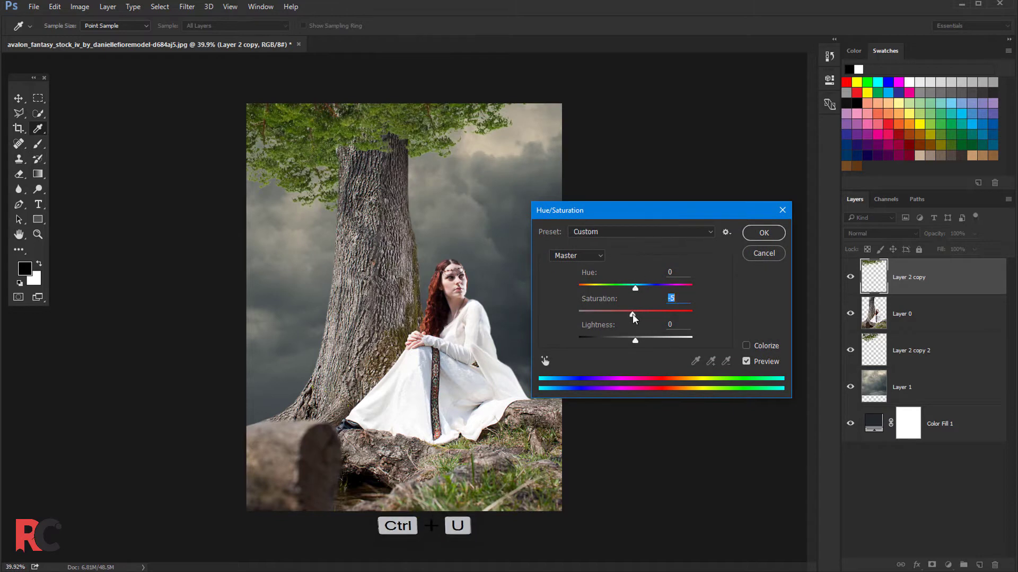
left_click_drag(635, 316, 622, 317)
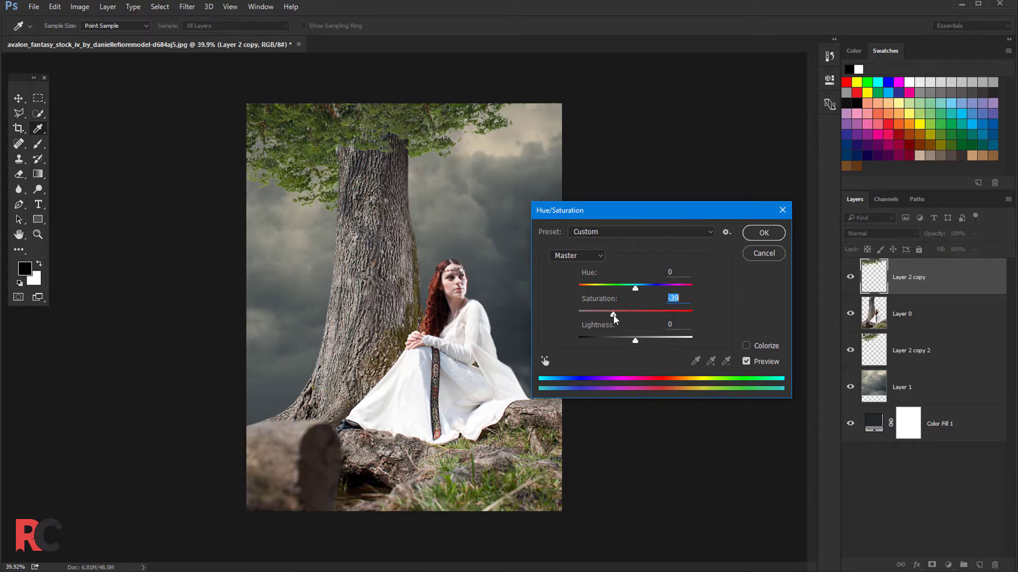
left_click(764, 234)
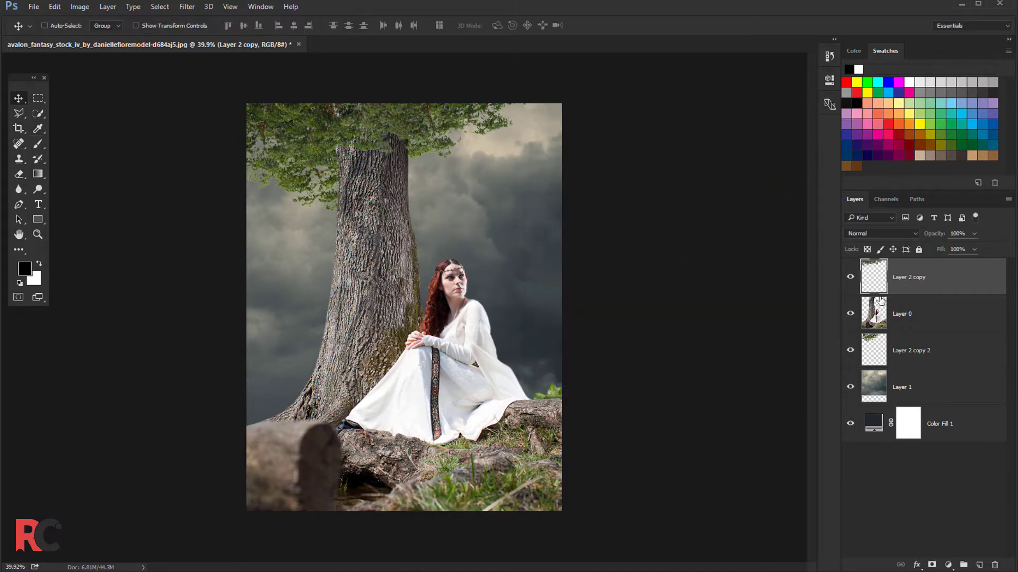
Step: Set the Layer 2 copy 2 back foliage saturation to about -13
left_click(850, 276)
left_click(905, 350)
key("ctrl+u")
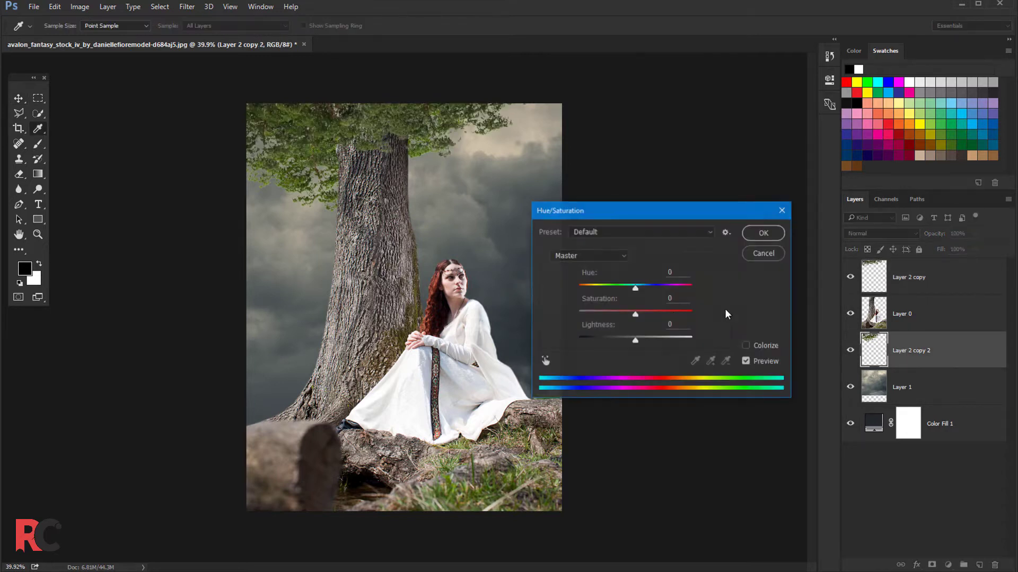
left_click_drag(635, 312, 629, 313)
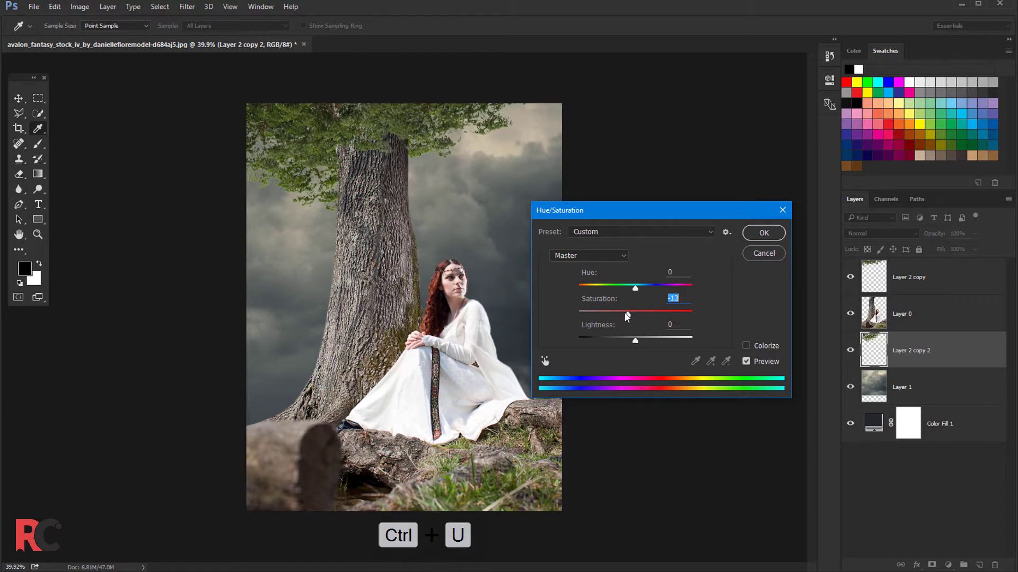
Step: Apply the back foliage desaturation, then add a new layer clipped to Layer 2 copy
left_click(758, 234)
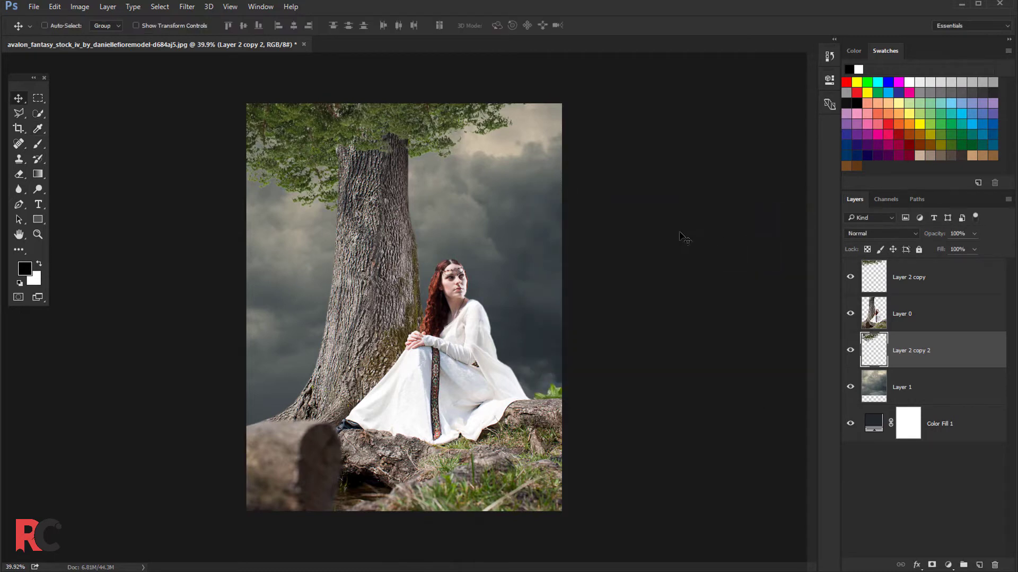
left_click(930, 279)
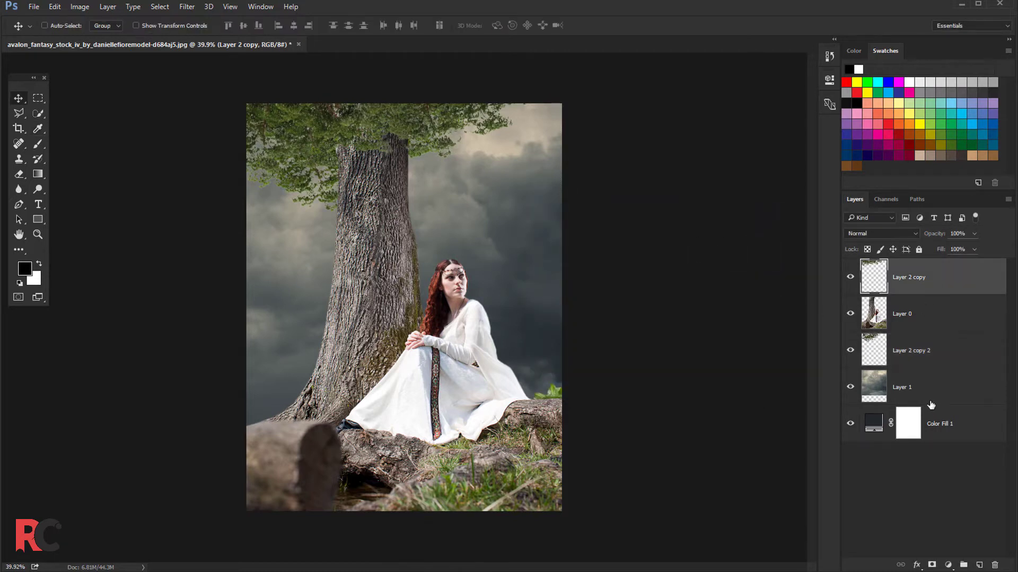
left_click(980, 565)
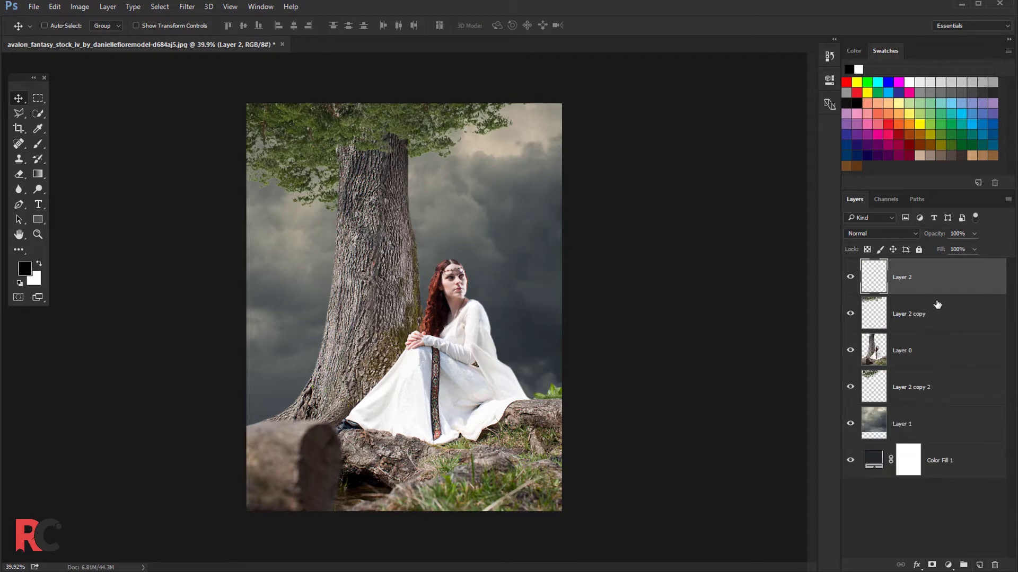
right_click(939, 284)
left_click(933, 266)
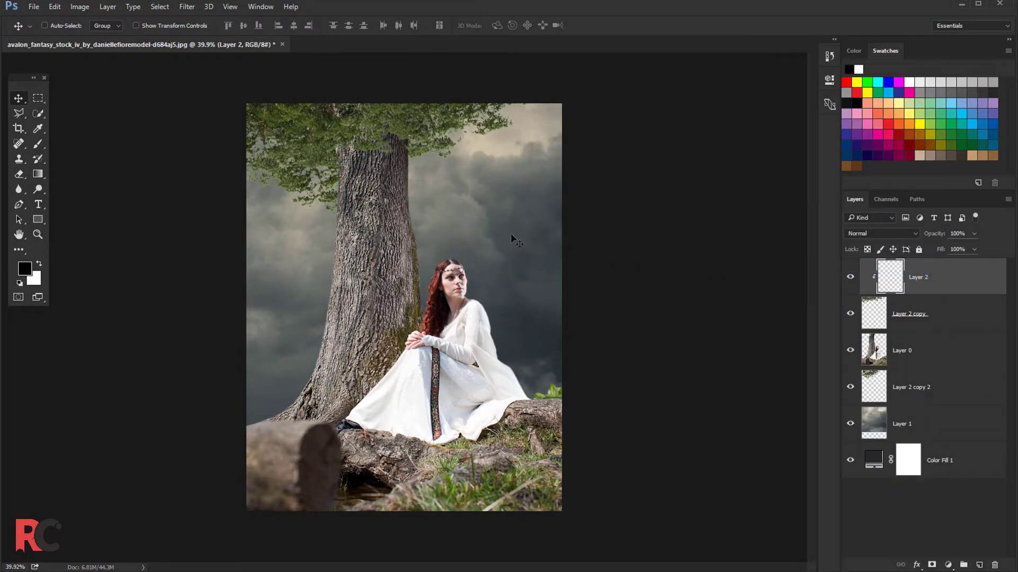
Step: Set a size-500 brush with a pale cream beige sampled from the sky
left_click(39, 146)
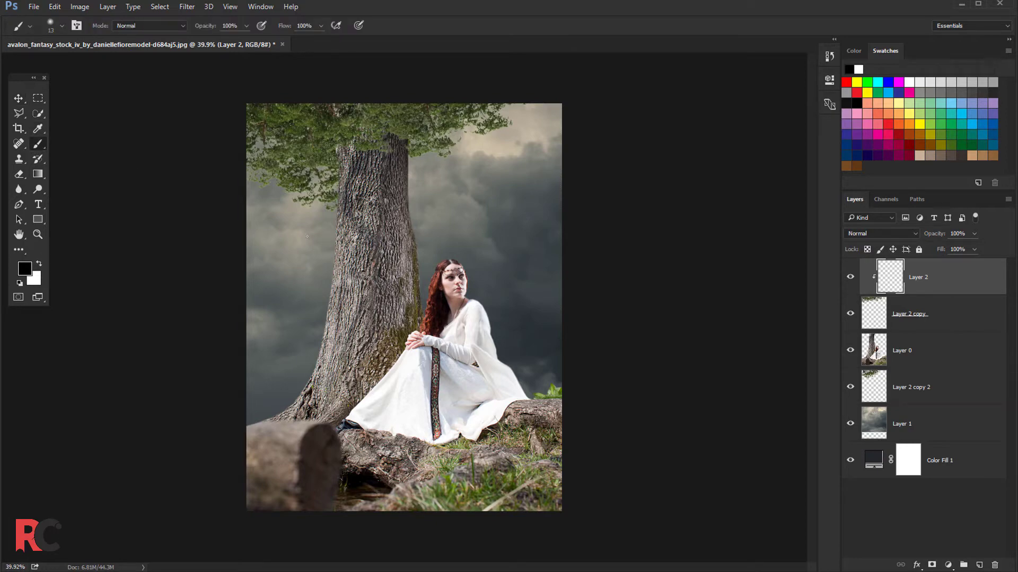
key("bracketright")
key("bracketright")
key("bracketright")
left_click(24, 269)
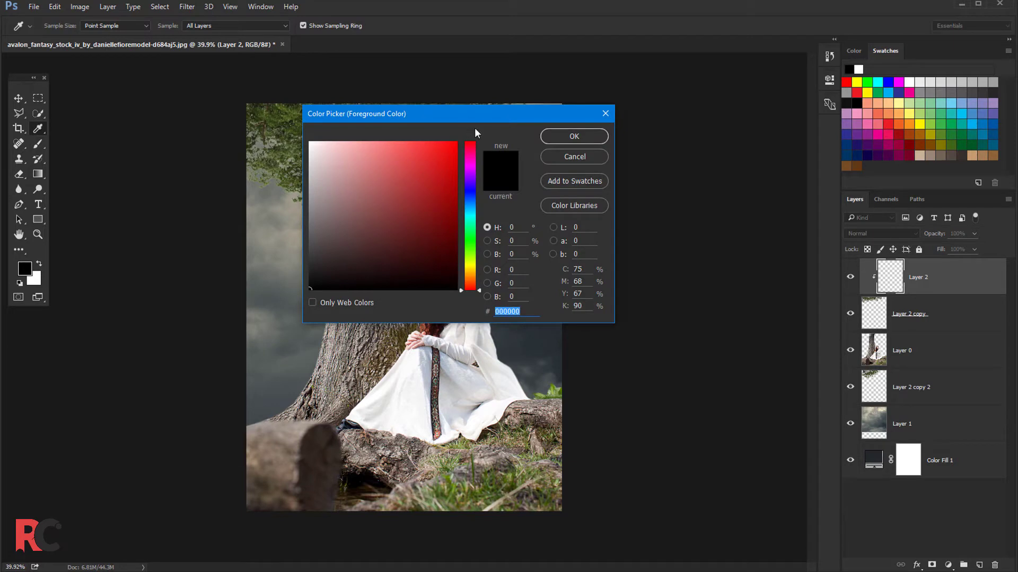
left_click_drag(441, 114, 572, 219)
left_click(506, 143)
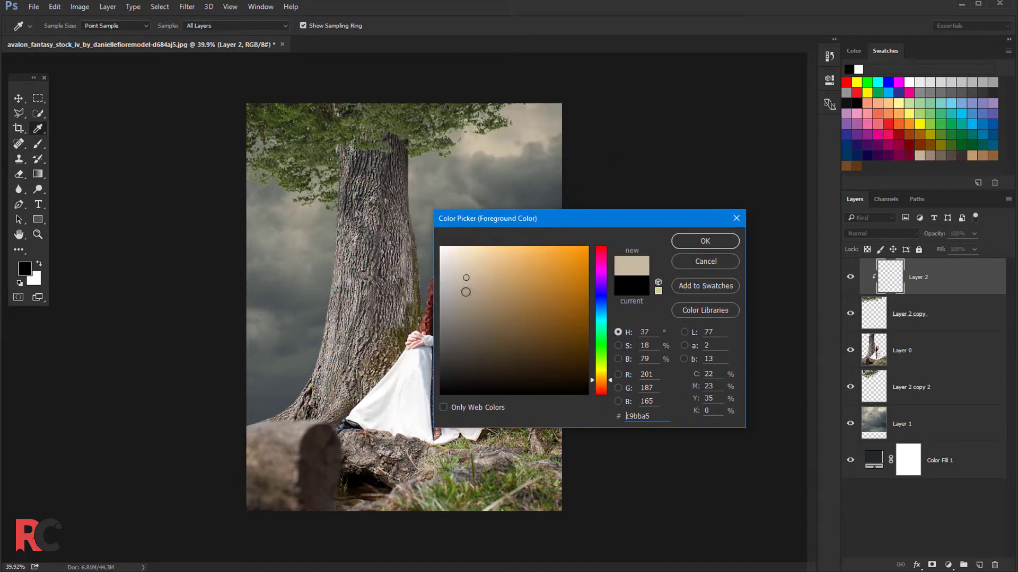
left_click_drag(465, 292, 464, 255)
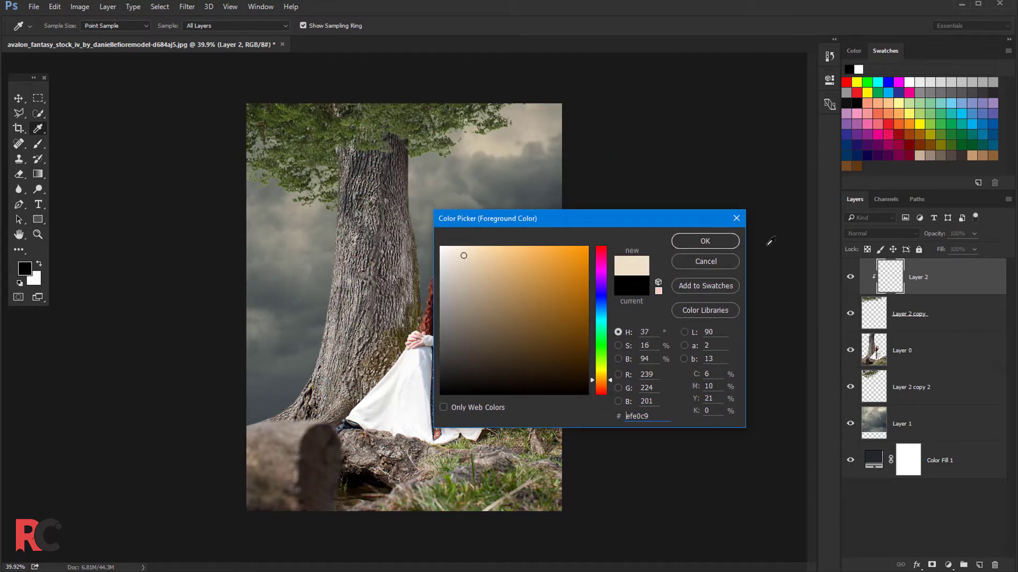
left_click(713, 248)
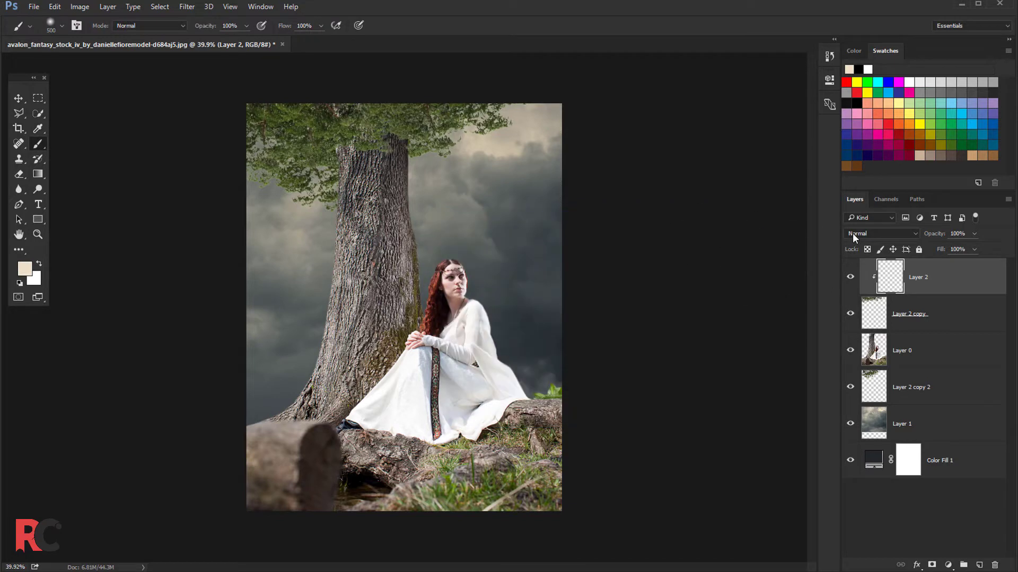
Step: Set Layer 2 to Overlay and paint beige light around the treetop
left_click(852, 233)
left_click(854, 348)
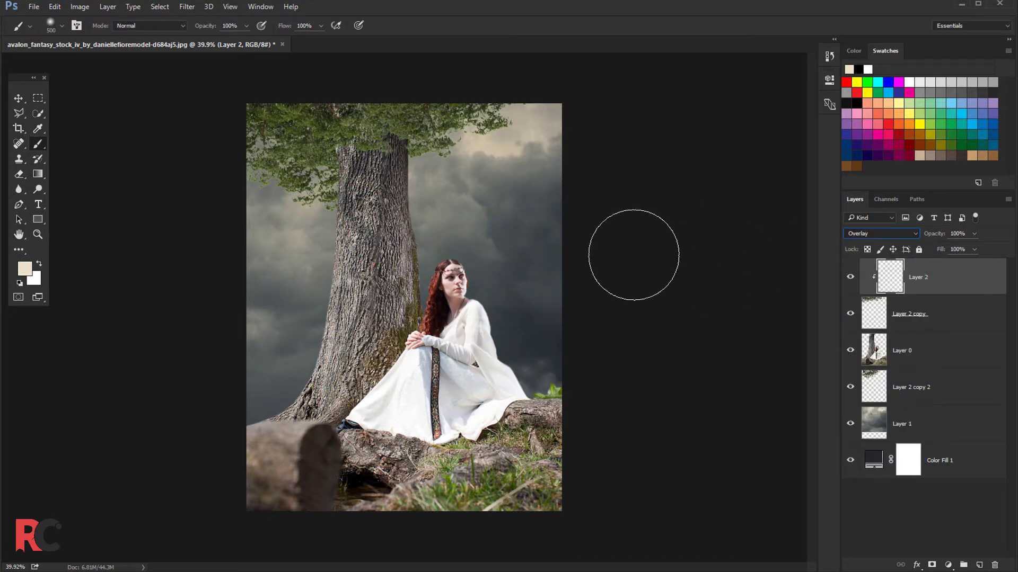
left_click(486, 149)
mouse_move(486, 149)
left_mouse_down()
mouse_move(436, 170)
mouse_move(454, 170)
mouse_move(494, 131)
mouse_move(502, 152)
mouse_move(438, 171)
left_mouse_up()
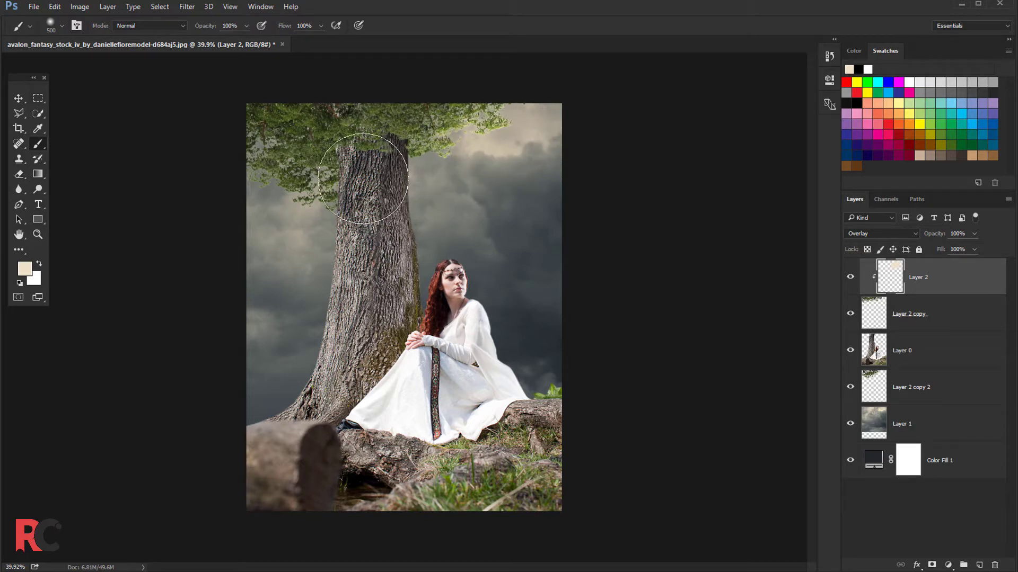
Step: Add a Layer 3 clipped to Layer 2 copy 2, painting Overlay light by the trunk
left_click(902, 391)
left_click(977, 565)
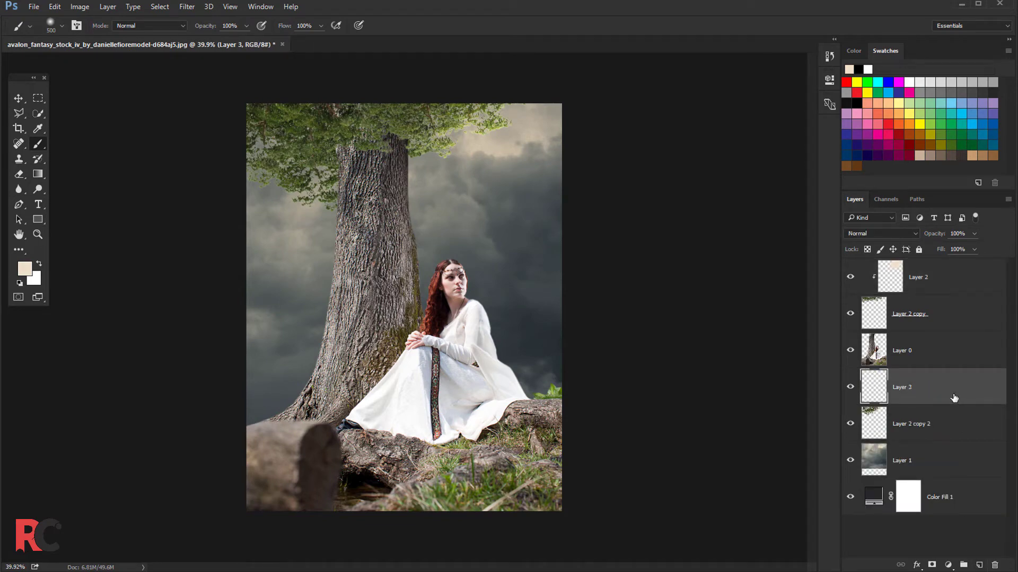
right_click(954, 398)
left_click(820, 268)
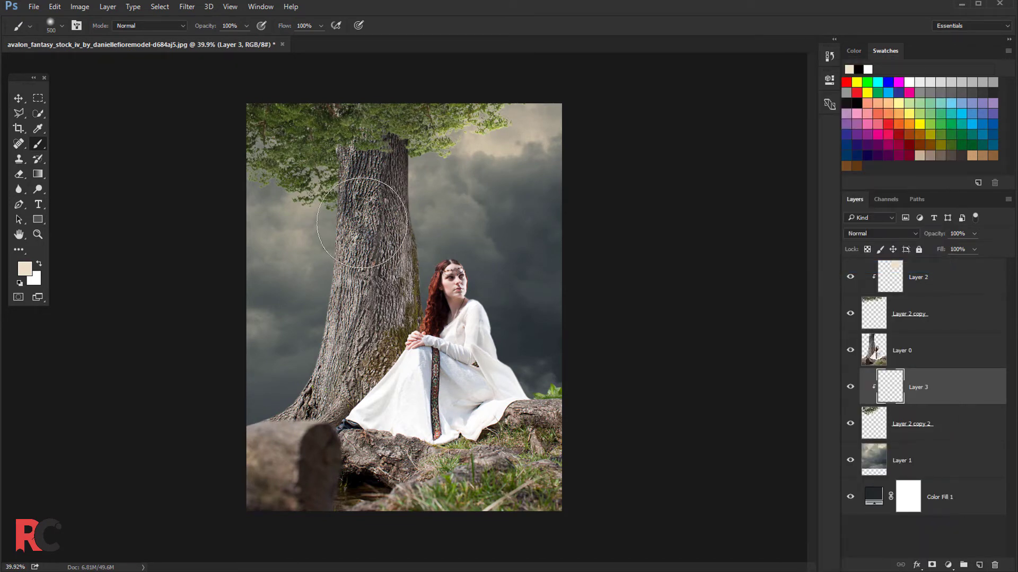
mouse_move(295, 227)
left_mouse_down()
mouse_move(284, 227)
mouse_move(284, 239)
left_mouse_up()
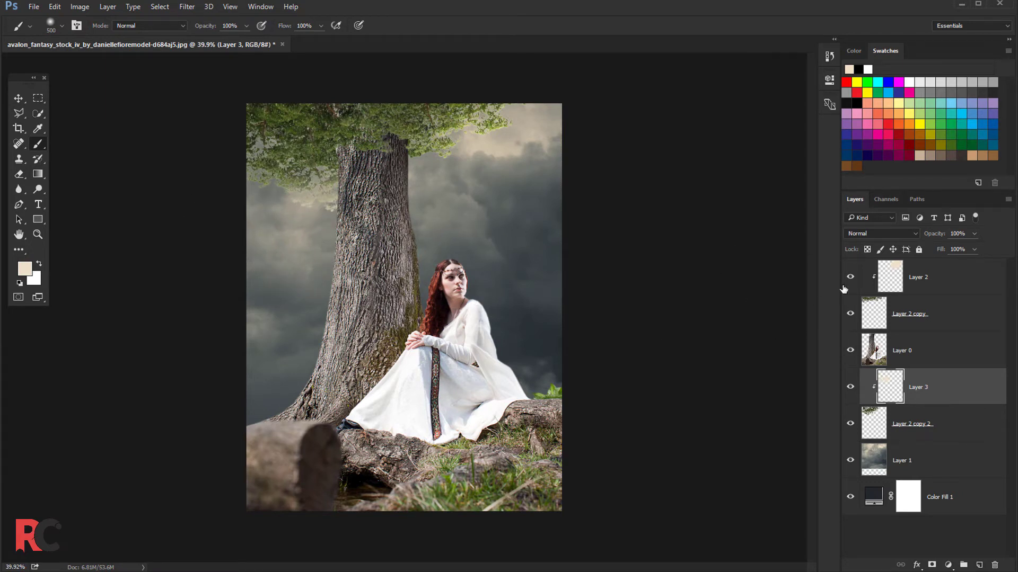
left_click(856, 236)
left_click(861, 343)
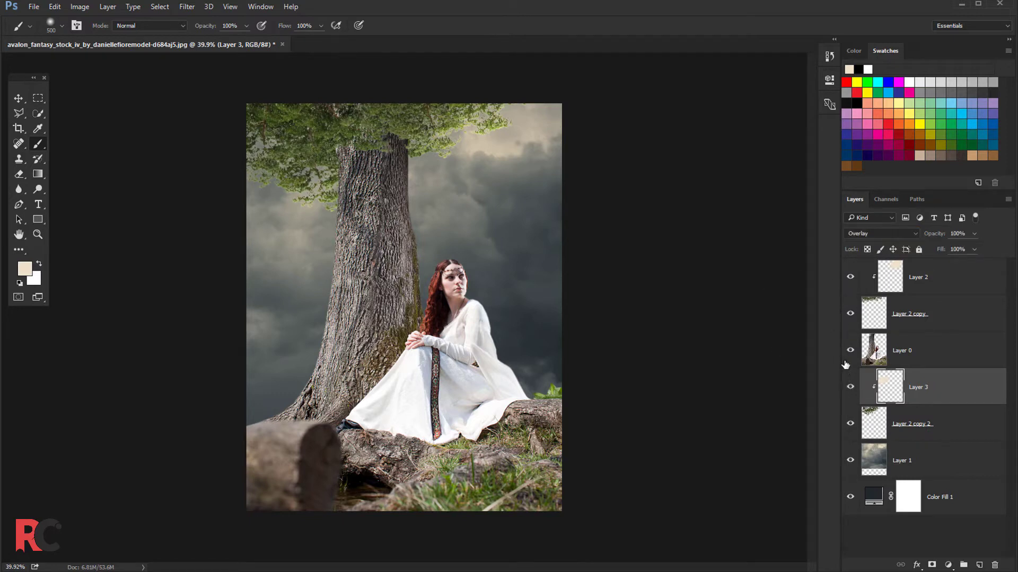
Step: Lower Layer 2's opacity to 34% and compare the treetop glow on and off
left_click(918, 288)
left_click(850, 276)
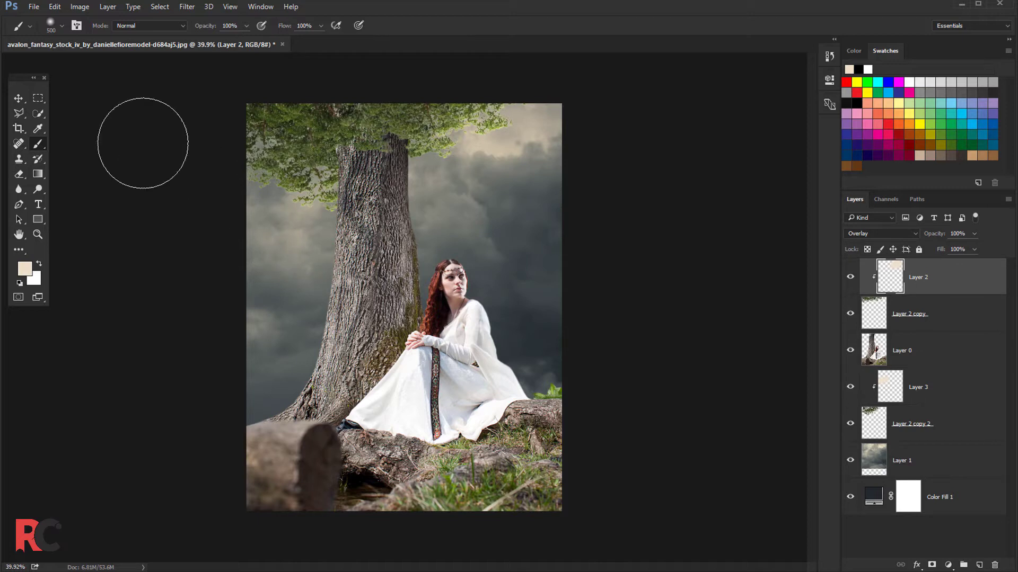
left_click(24, 101)
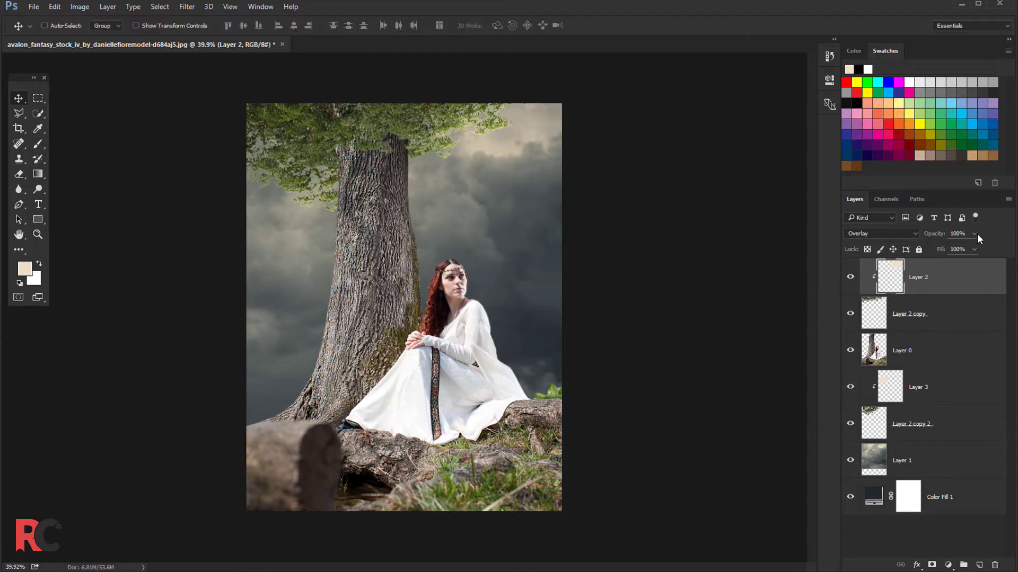
left_click_drag(975, 234, 948, 248)
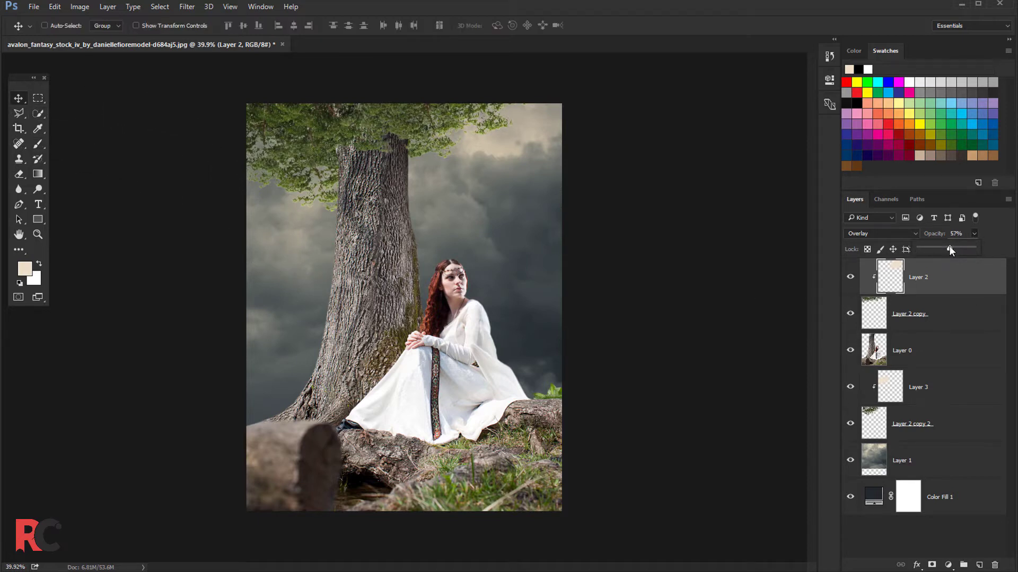
left_click(848, 278)
left_click(849, 277)
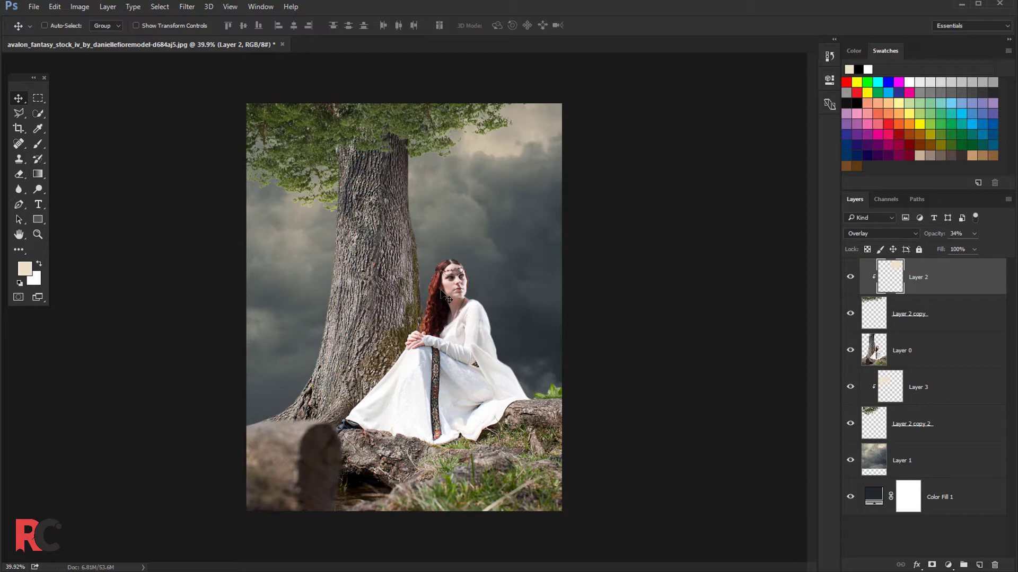
Step: Select Layer 0 with the woman's photo and choose the Pen tool
scroll(436, 310, "up", 3)
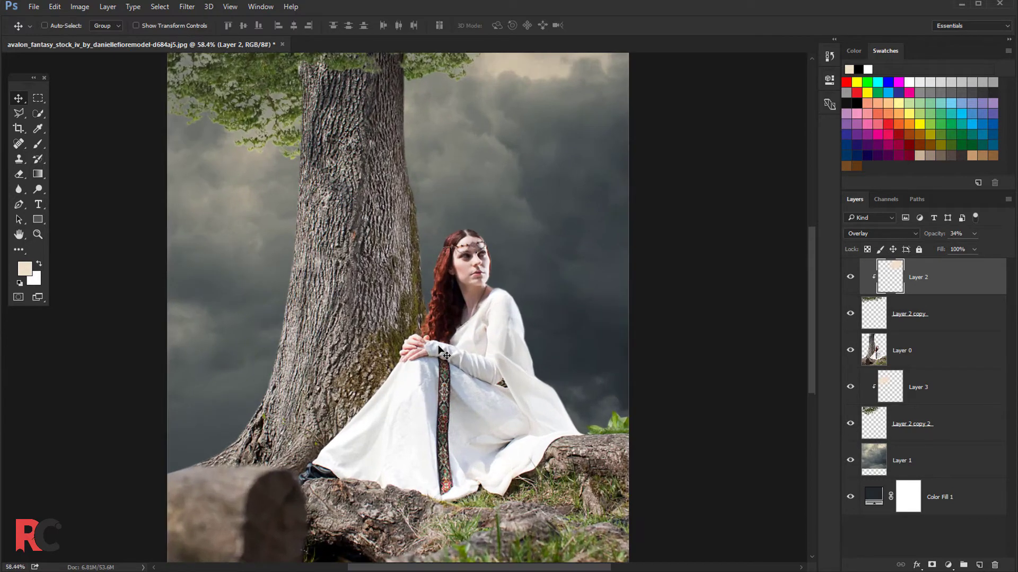
left_click(903, 351)
scroll(424, 377, "up", 2)
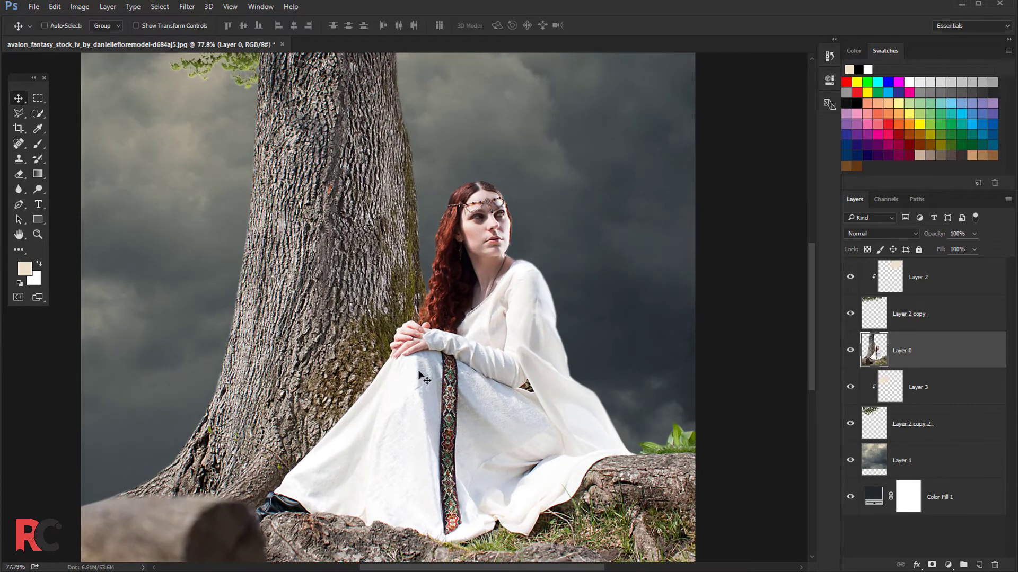
left_click(19, 205)
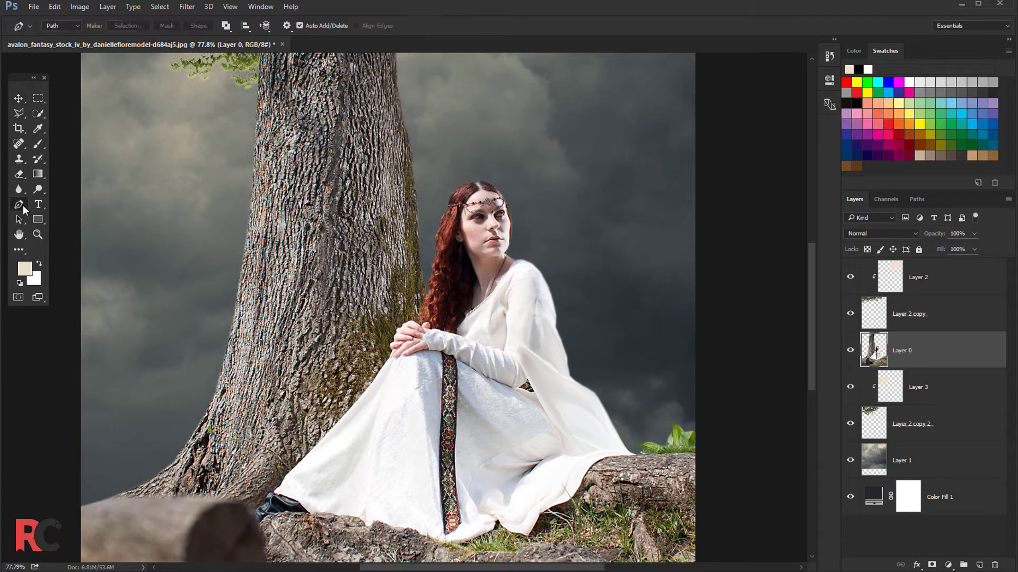
Step: Zoom in and trace anchor points along the woman's dress hem from the shoe
scroll(273, 450, "up", 2)
scroll(281, 448, "up", 2)
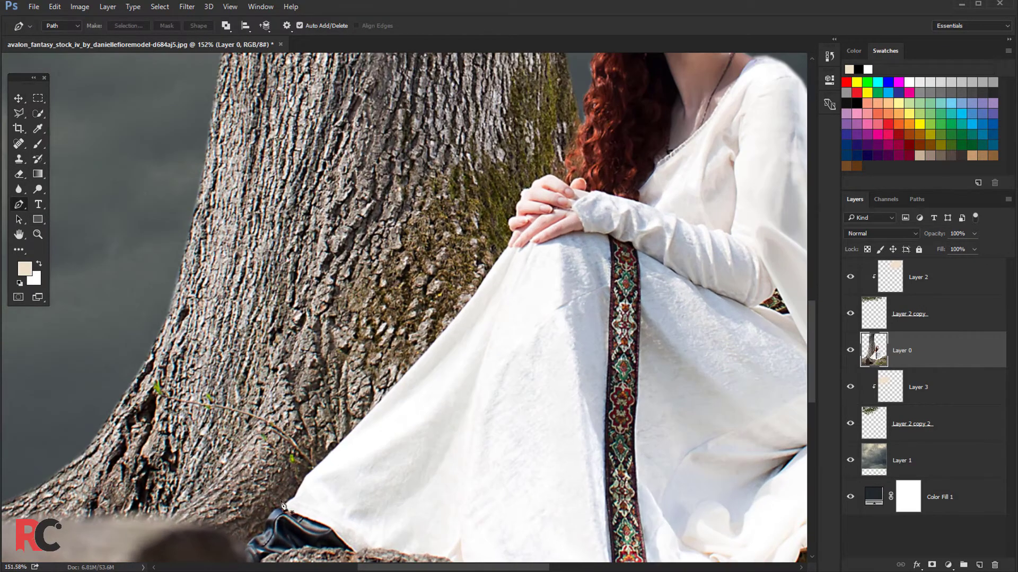
scroll(292, 446, "up", 1)
scroll(302, 444, "up", 2)
scroll(303, 444, "up", 5)
left_click(280, 436)
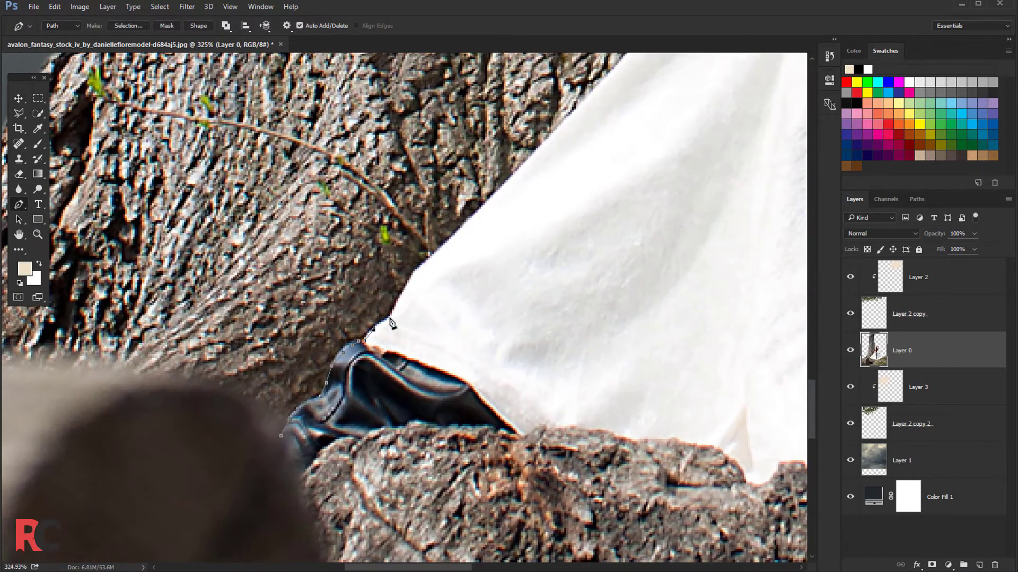
scroll(543, 149, "up", 2)
scroll(530, 121, "up", 2)
scroll(498, 138, "up", 2)
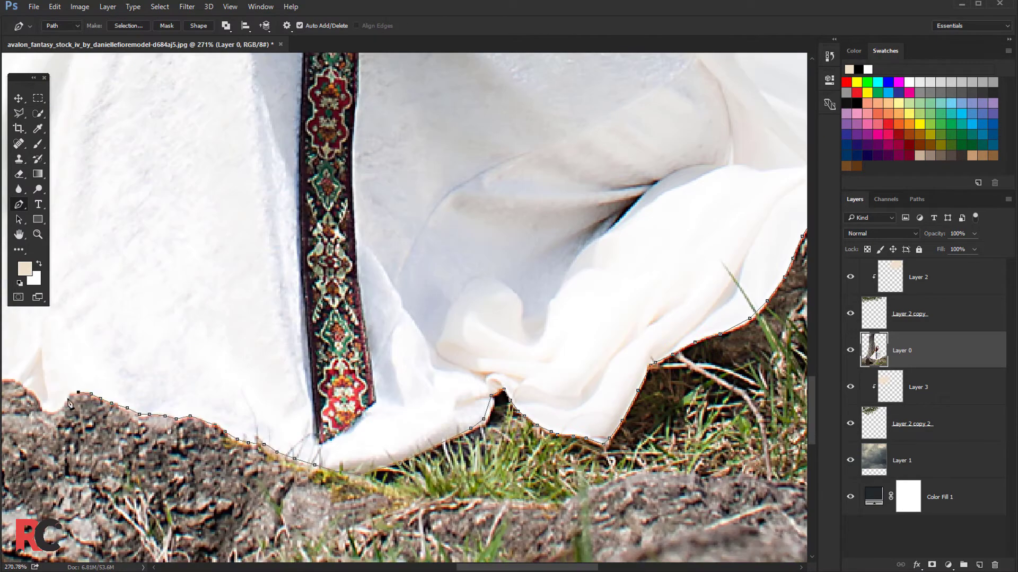
scroll(175, 424, "left", 5)
scroll(232, 371, "left", 1)
scroll(231, 371, "left", 4)
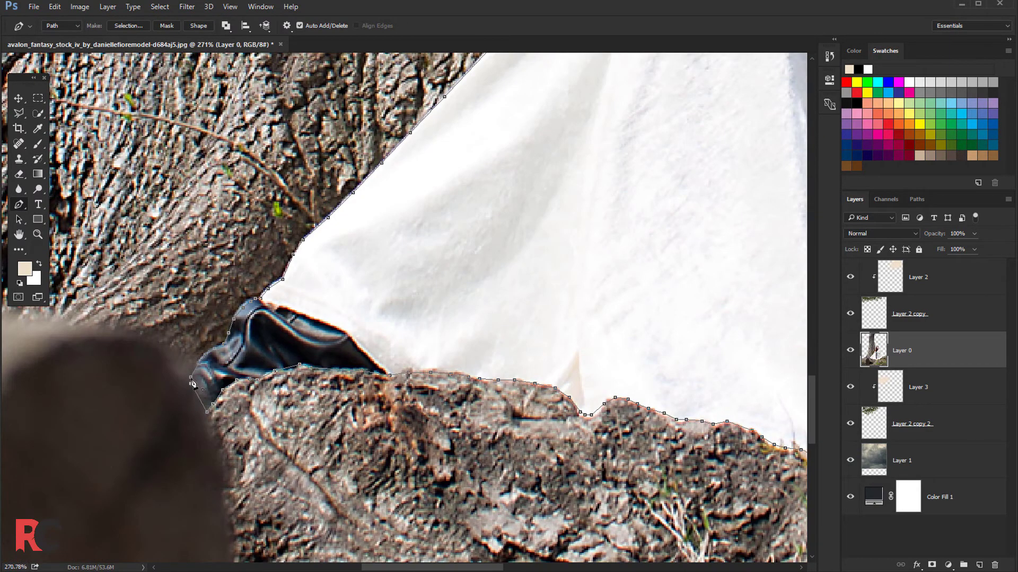
scroll(321, 310, "down", 4)
scroll(364, 295, "down", 3)
scroll(403, 297, "down", 2)
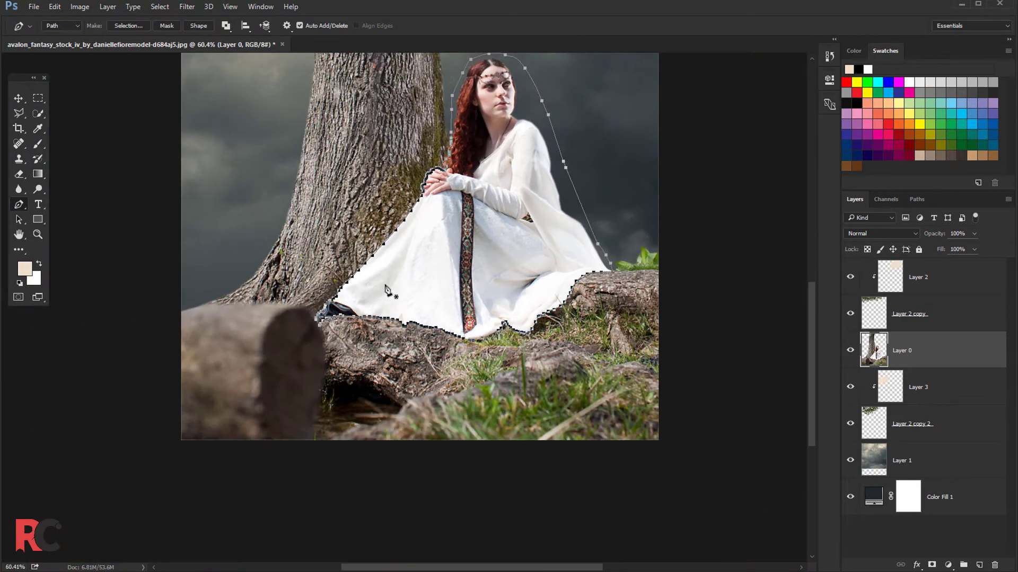
scroll(421, 298, "down", 1)
Step: Turn the woman's path into a selection with a 1.5 pixel feather
right_click(451, 308)
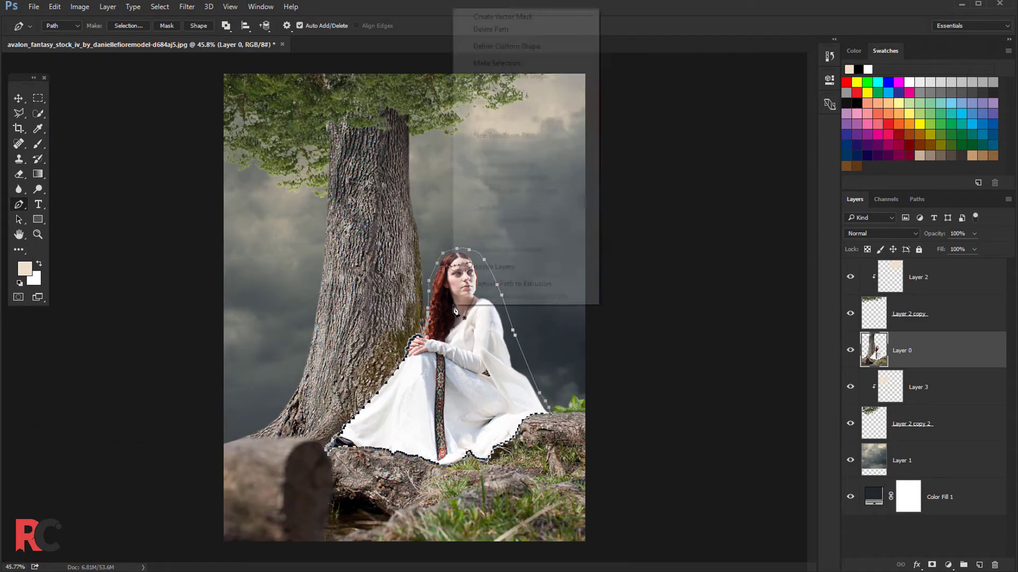
right_click(457, 390)
left_click(493, 146)
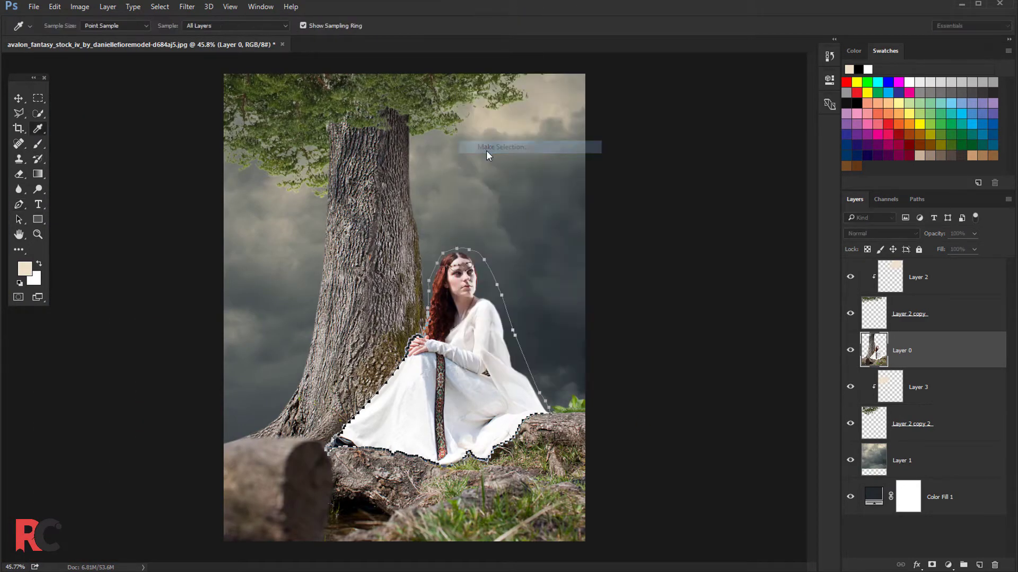
left_click(517, 163)
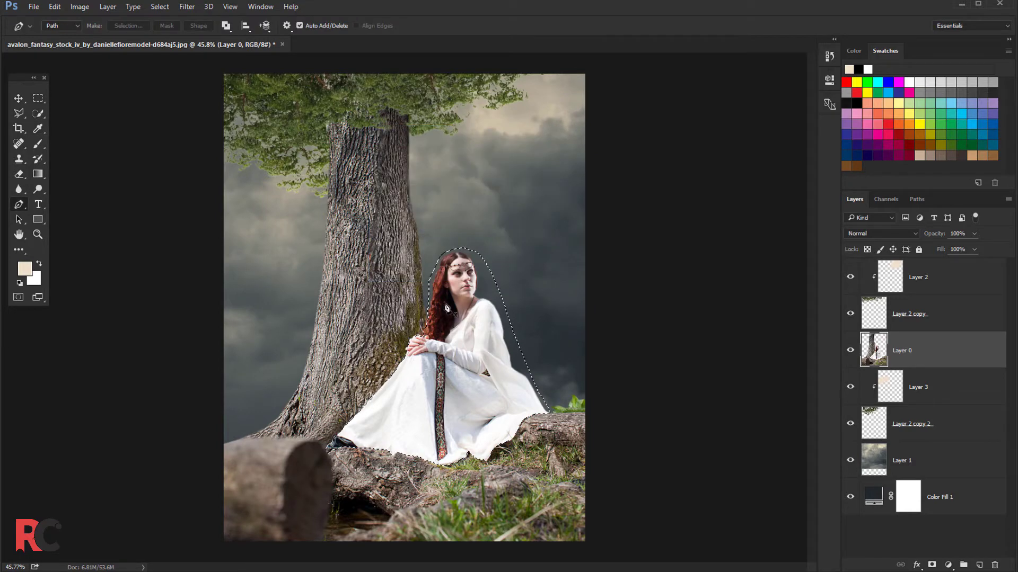
Step: Cut the woman onto her own Layer 4, check it, and select Layer 0
key("l")
right_click(474, 304)
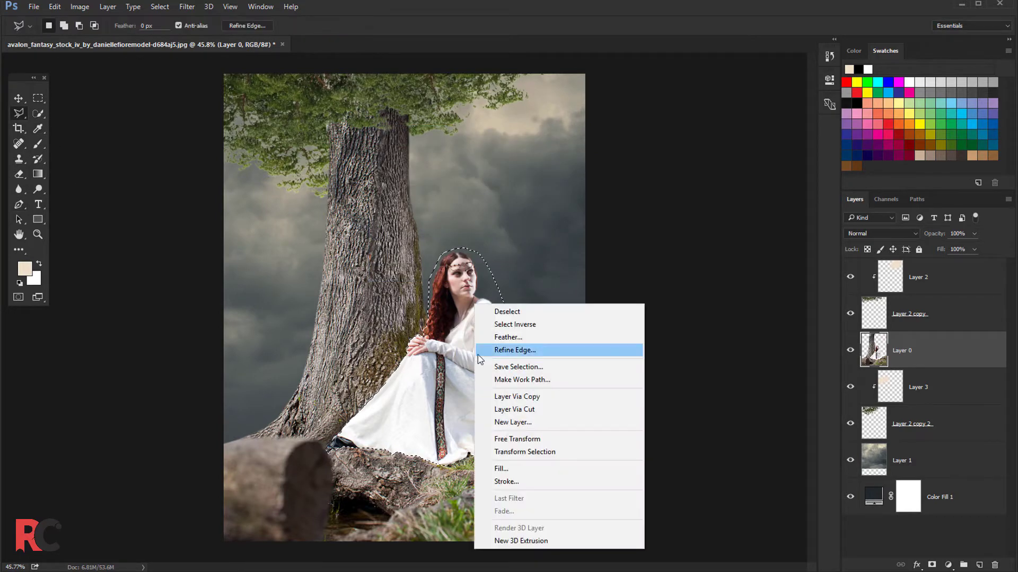
left_click(493, 411)
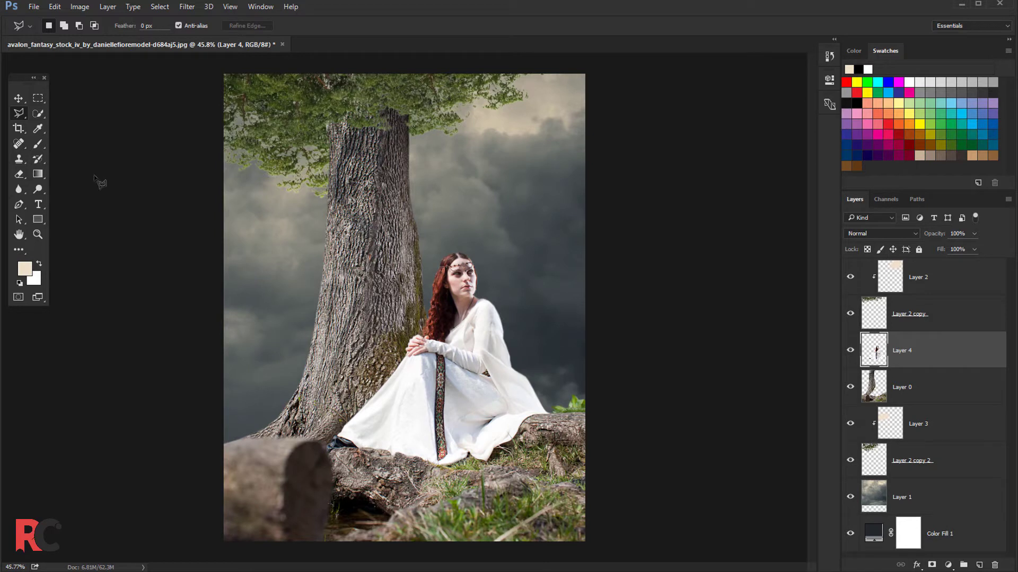
left_click(21, 100)
left_click(850, 351)
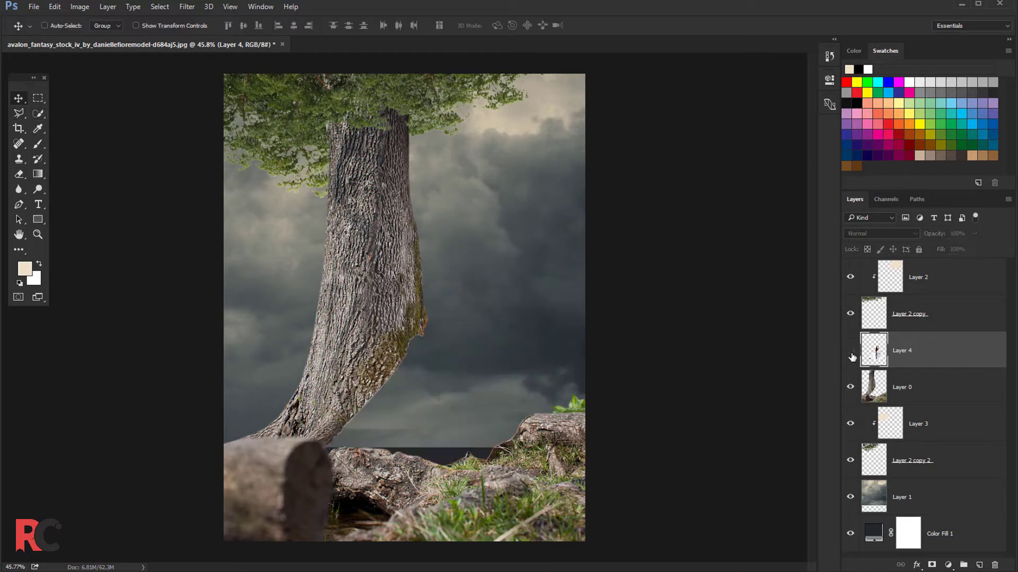
left_click(850, 351)
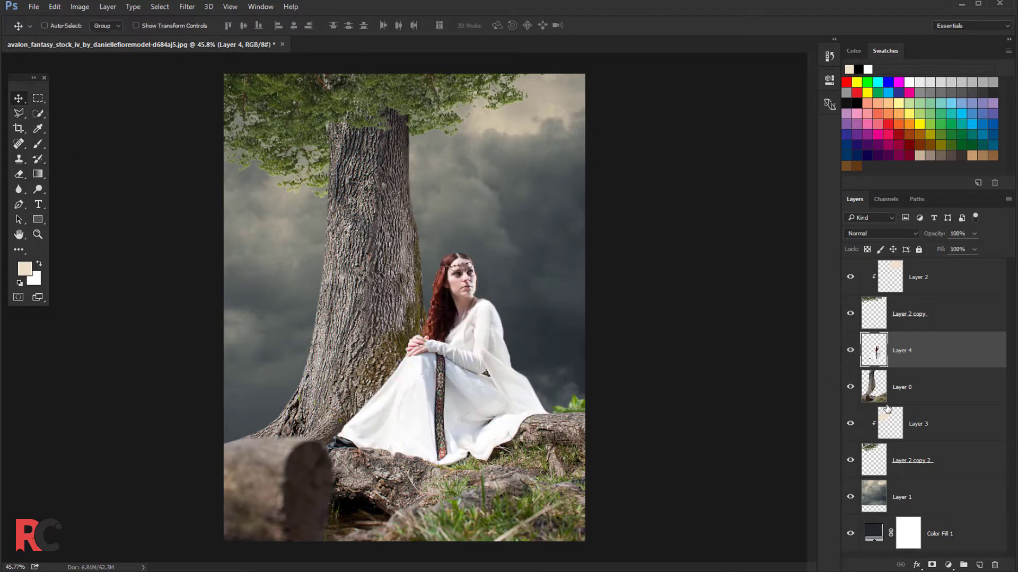
left_click(925, 395)
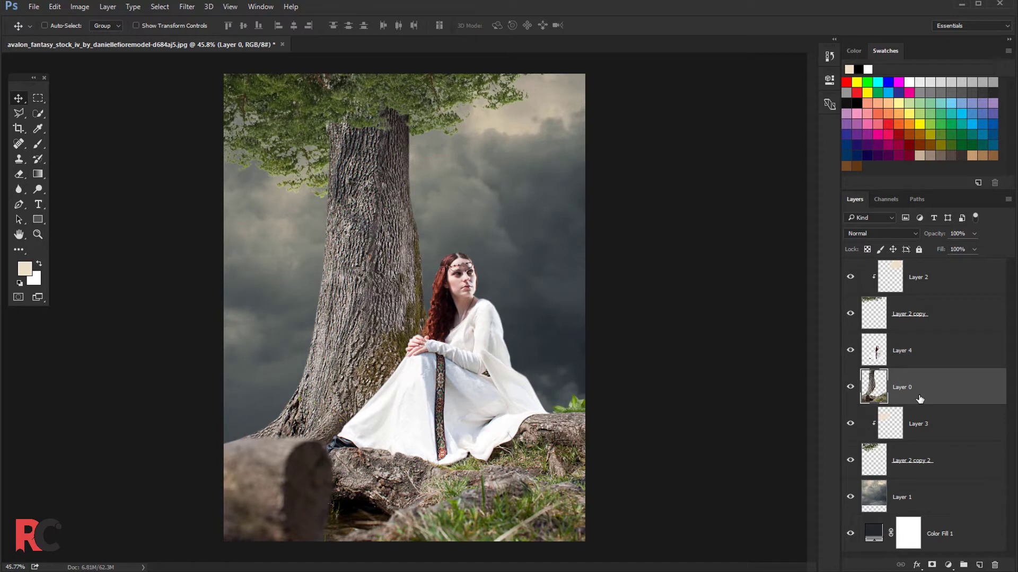
left_click(949, 565)
Step: Add a Curves layer clipped to Layer 0, pulling the top-right point down to darken
left_click(907, 384)
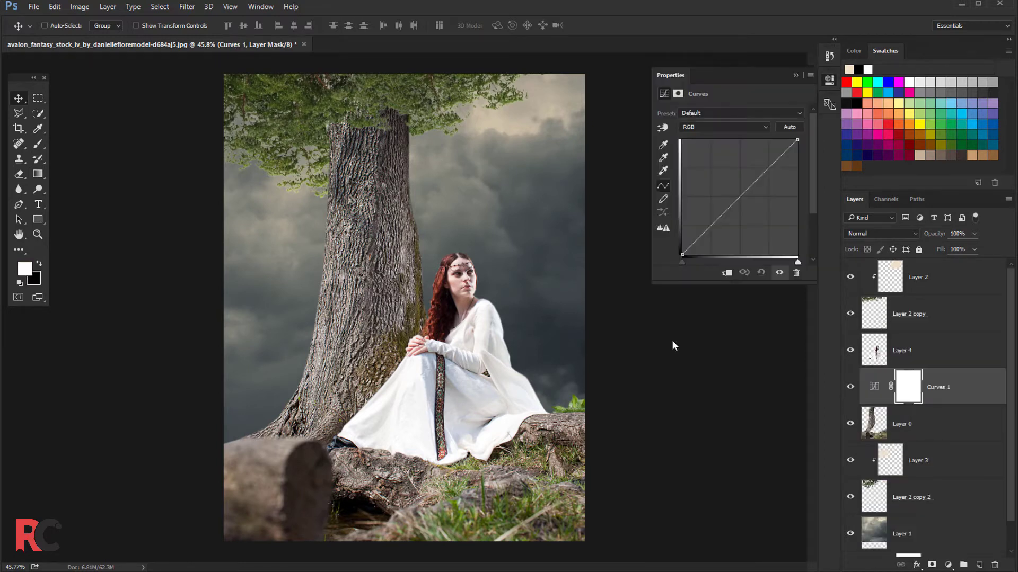
left_click(725, 274)
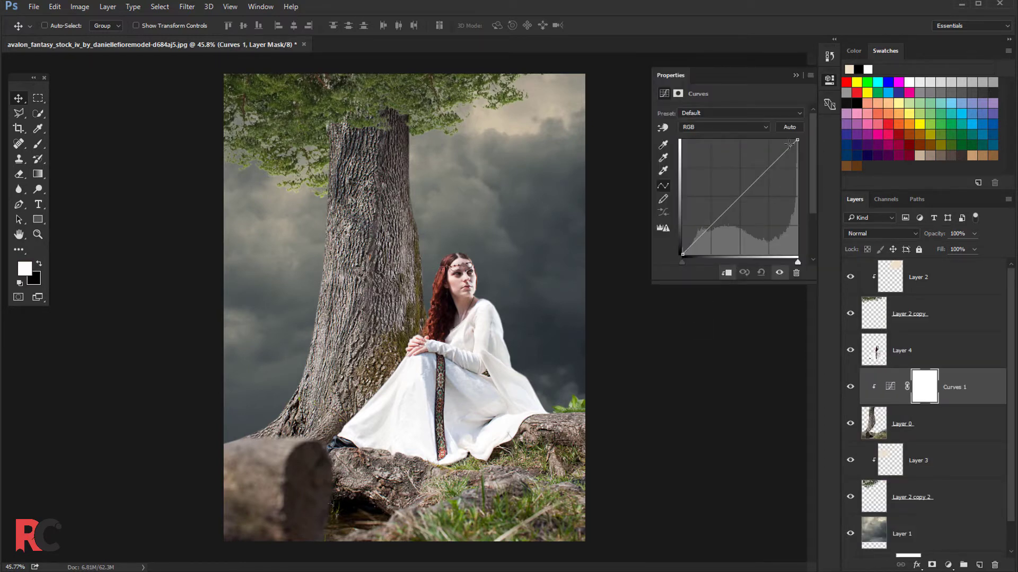
left_click_drag(797, 143, 797, 200)
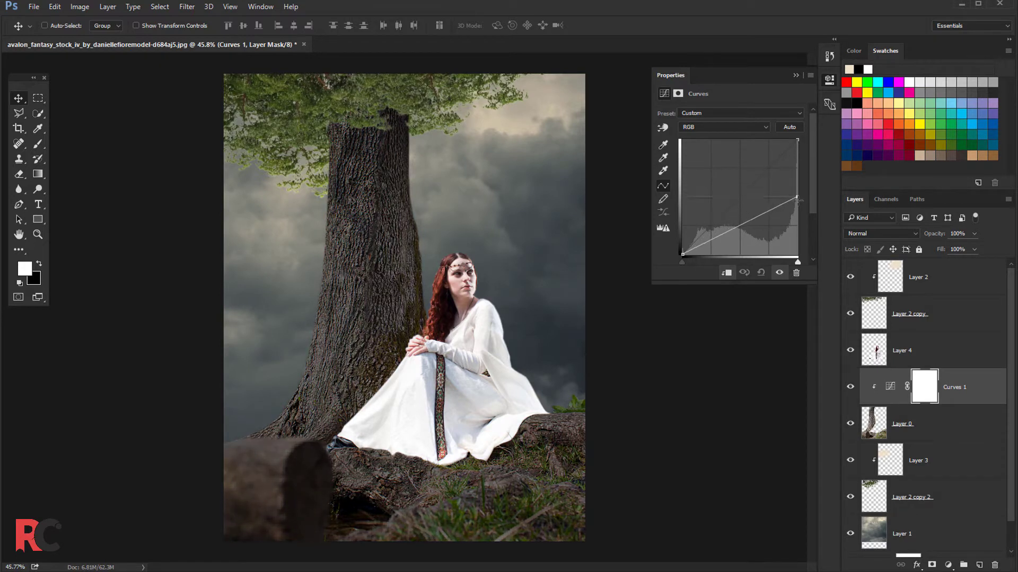
left_click_drag(797, 198, 797, 195)
left_click(795, 76)
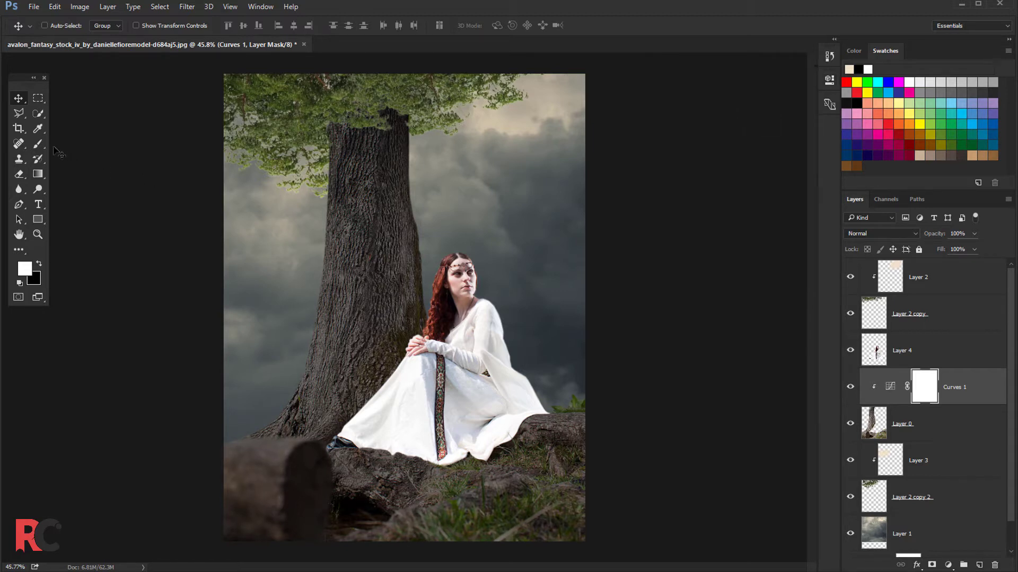
key("b")
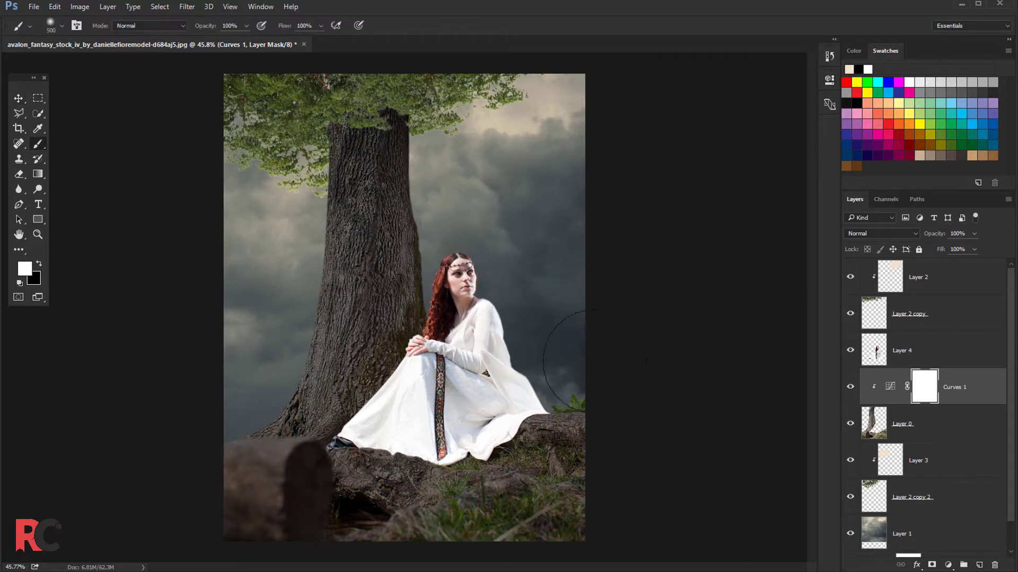
Step: Paint black on the Curves 1 mask along the trunk and left of the log
left_click(40, 264)
key("bracketleft")
key("bracketleft")
key("bracketleft")
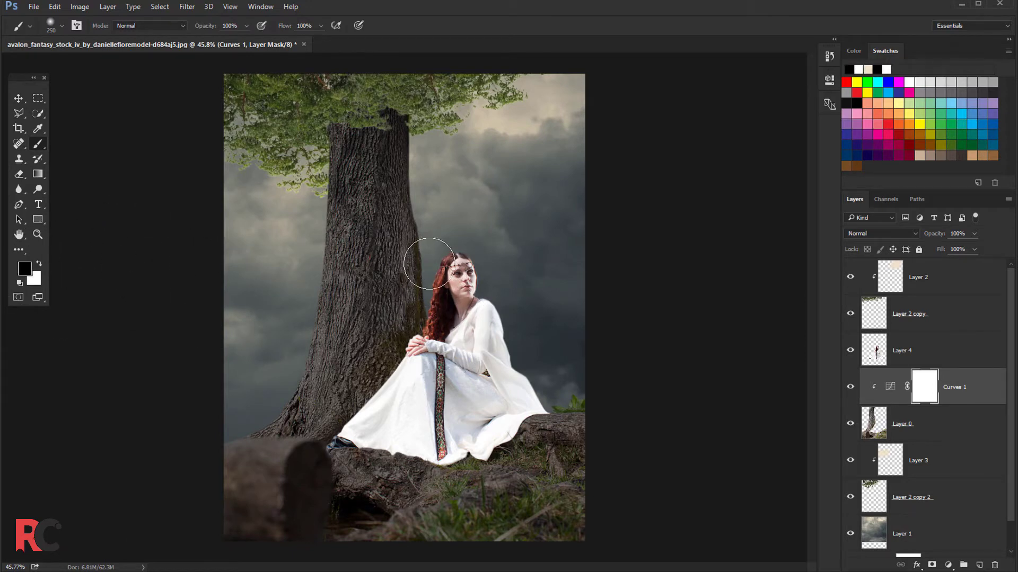
left_click_drag(411, 234, 429, 350)
key("bracketright")
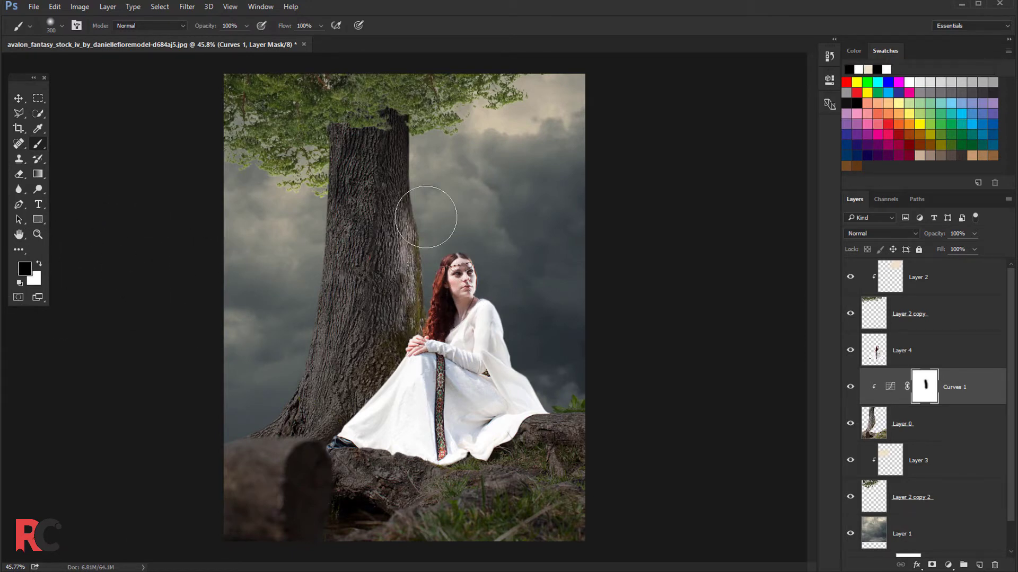
left_click_drag(426, 217, 423, 180)
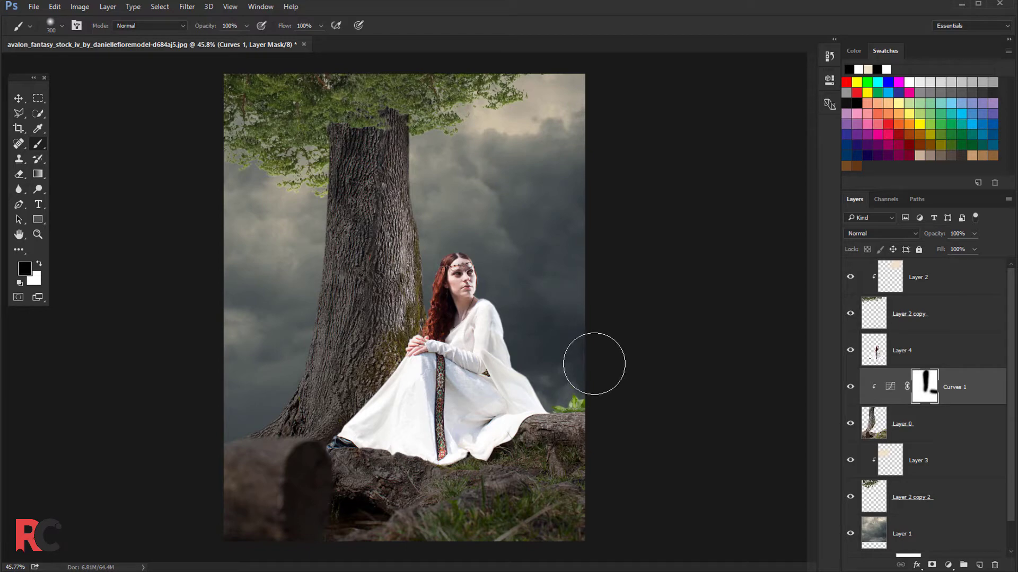
key("bracketleft")
key("bracketleft")
left_click_drag(284, 450, 212, 452)
key("bracketleft")
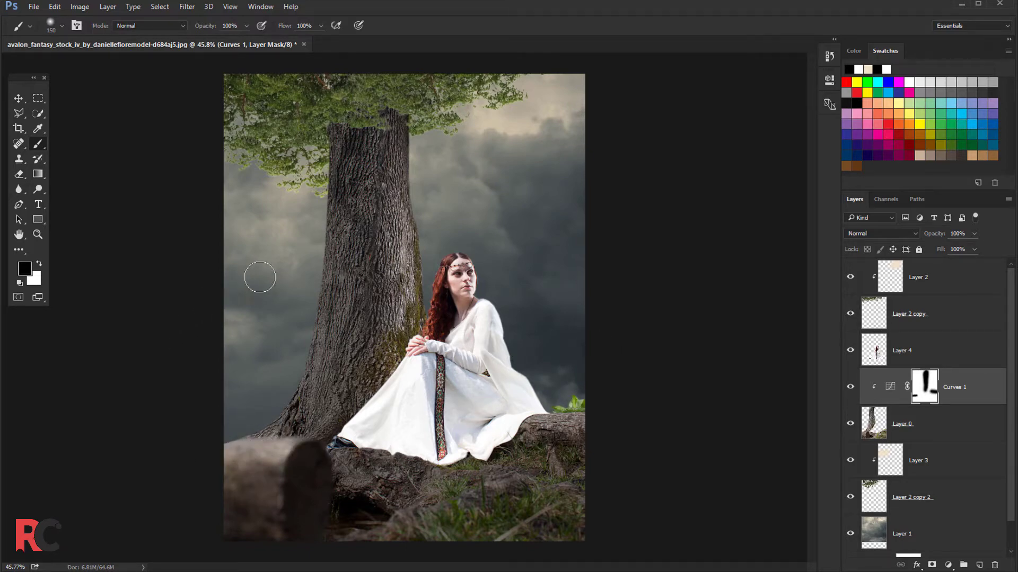
Step: Lower brush flow to 52%, undo the last mask stroke, and compare the Curves effect
scroll(262, 273, "down", 1)
scroll(268, 275, "up", 1)
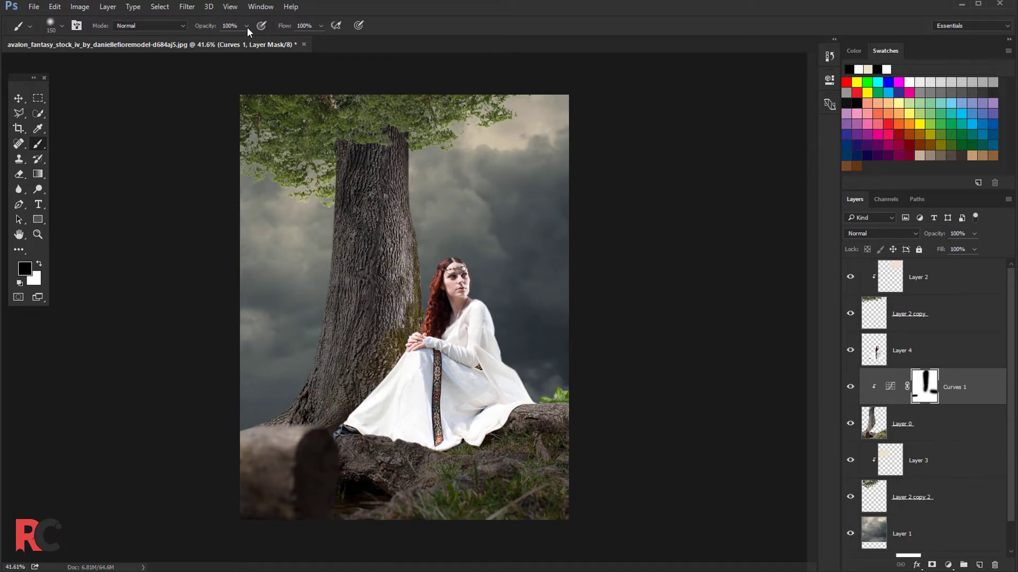
left_click_drag(321, 26, 304, 41)
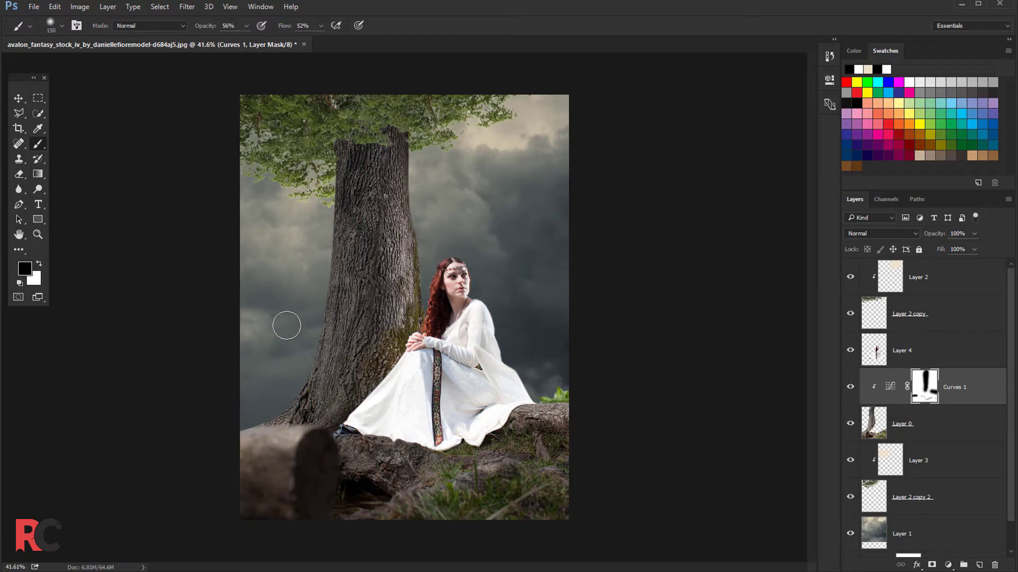
key("ctrl+alt+z")
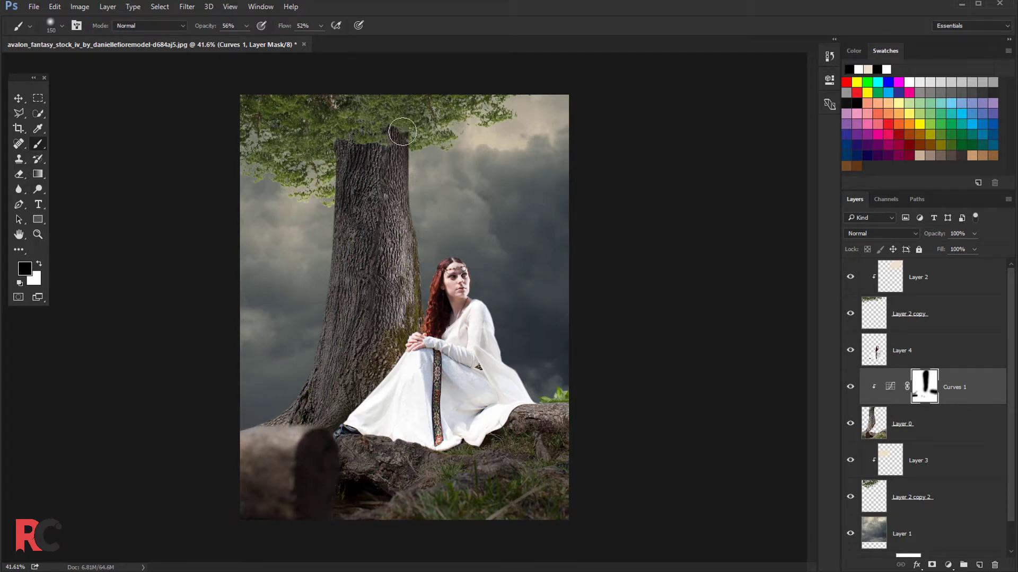
left_click(850, 387)
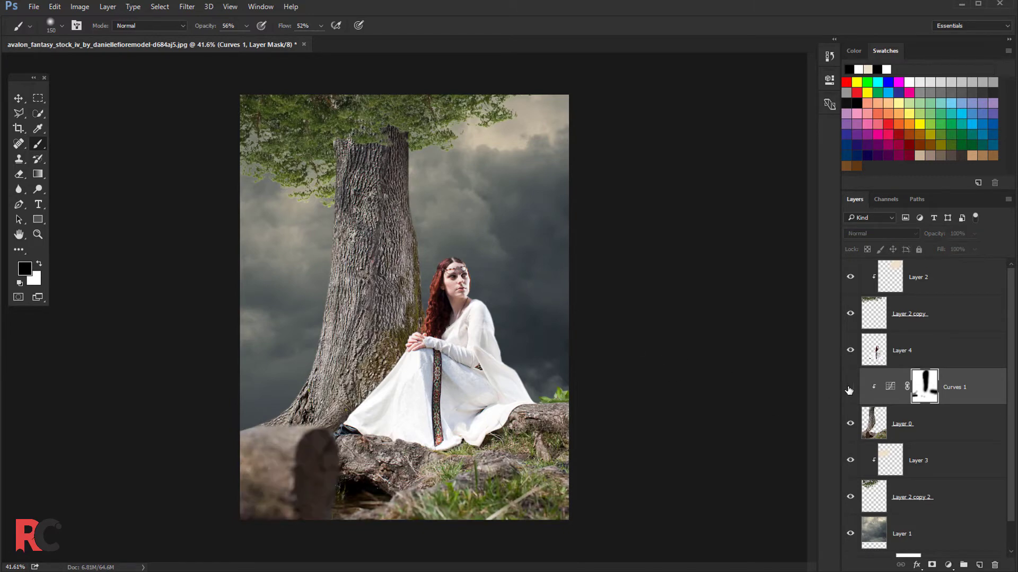
left_click(18, 99)
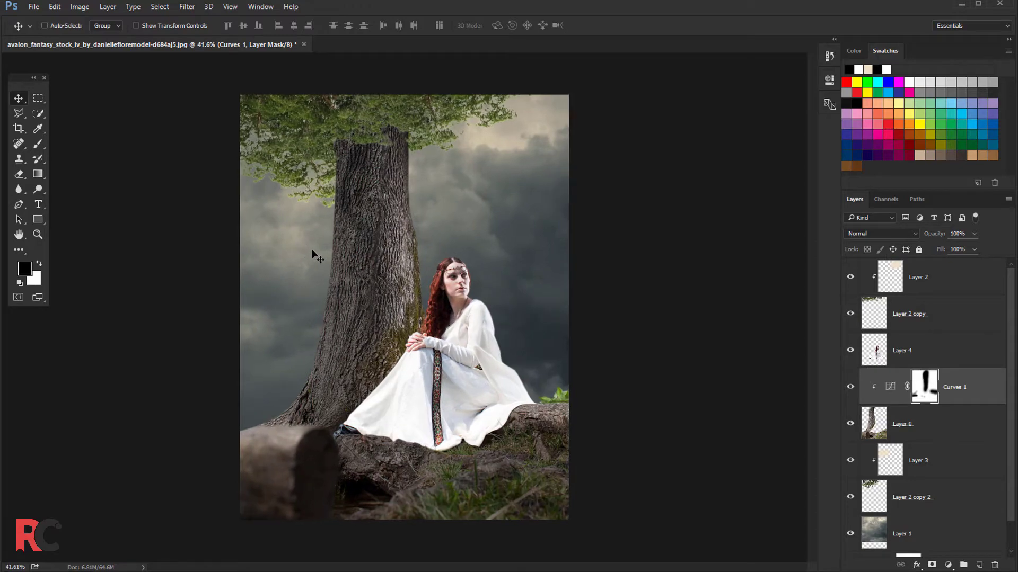
Step: Delete the website credit text layer from the Hair Strands 03 file
left_click(909, 356)
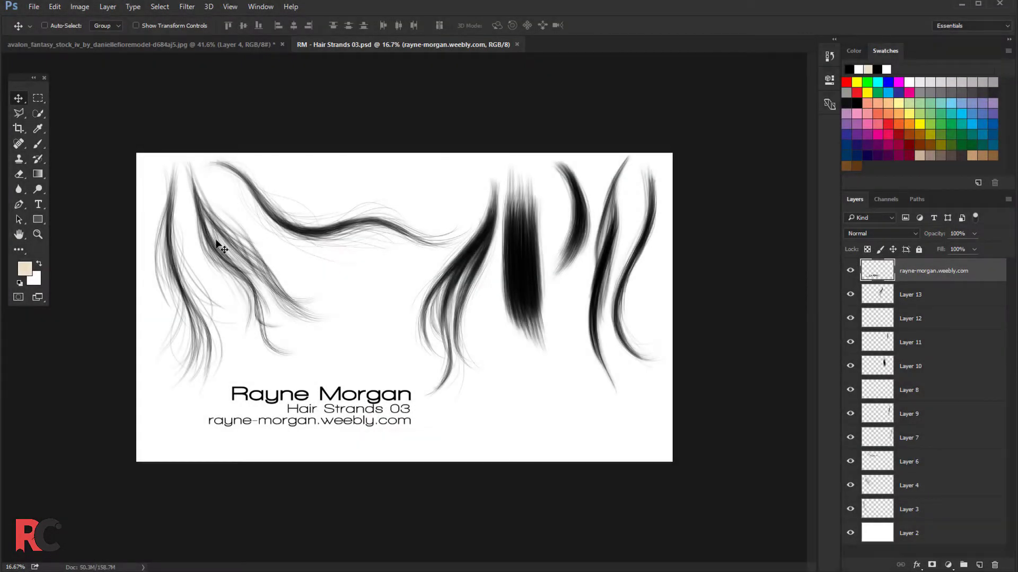
left_click_drag(213, 248, 220, 256)
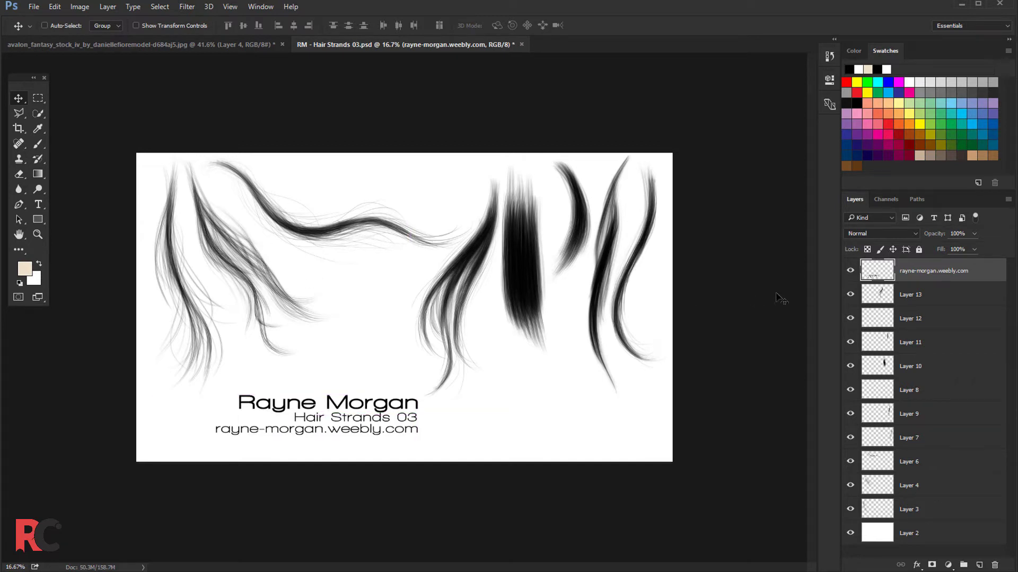
key("Delete")
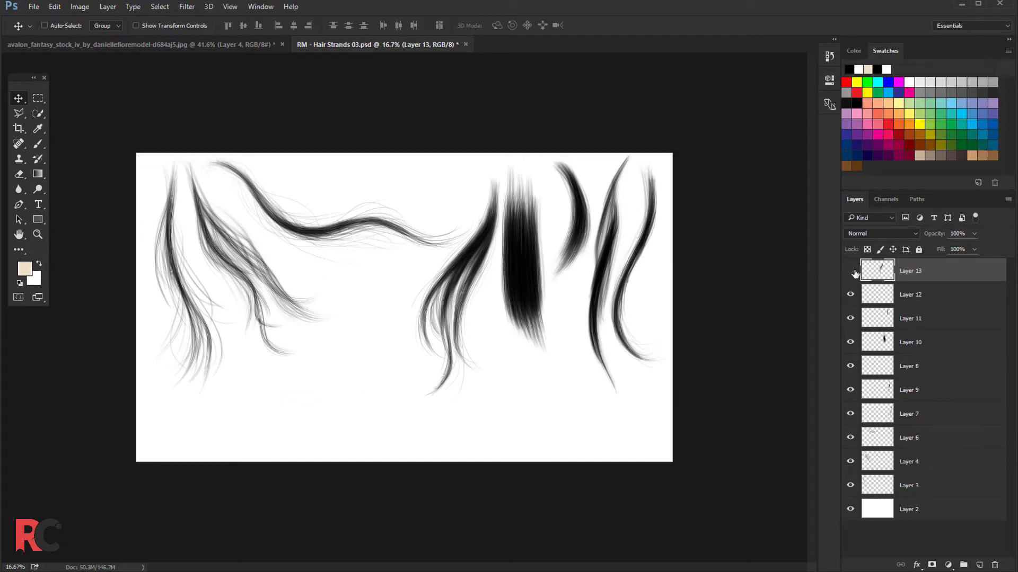
Step: Drag Layer 13's hair strand onto the avalon composite, where it becomes Layer 5
left_click(851, 272)
mouse_move(468, 260)
left_mouse_down()
mouse_move(211, 50)
mouse_move(358, 189)
left_mouse_up()
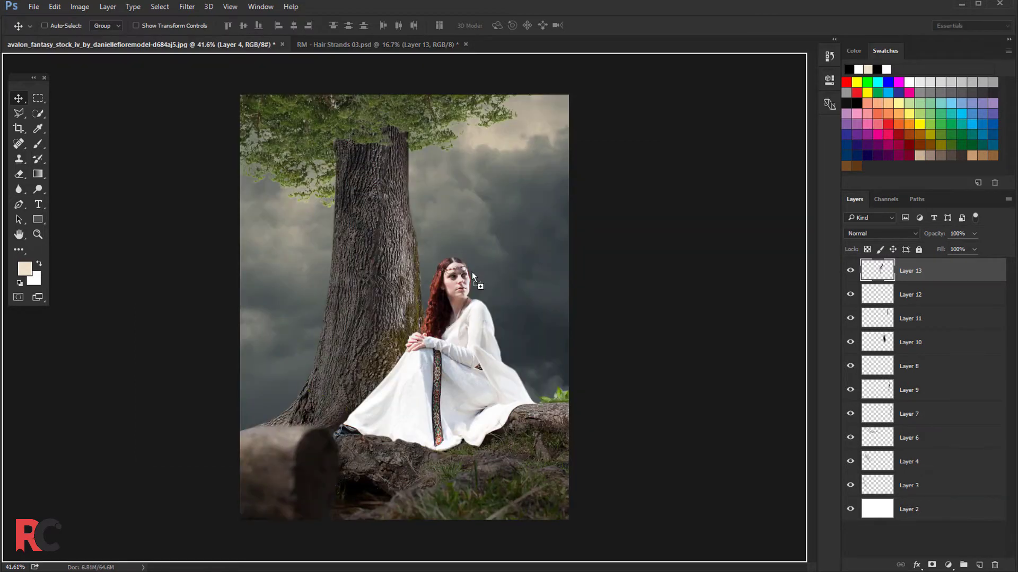
left_click_drag(472, 272, 472, 272)
Step: Shrink the strand, move it to the woman's head, rotate it and flip it horizontally
key("ctrl+t")
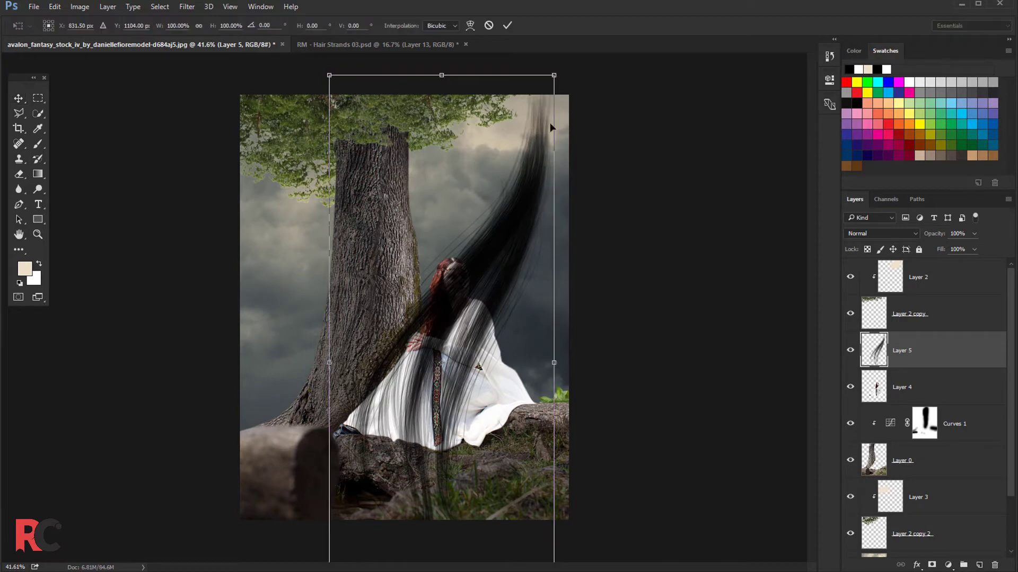
left_click_drag(554, 75, 439, 320)
scroll(466, 289, "up", 2)
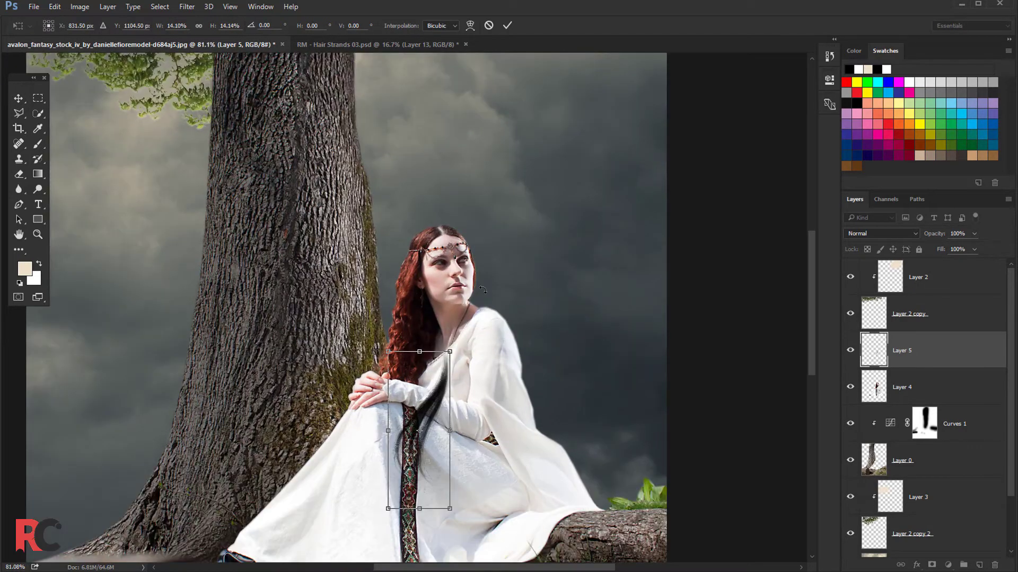
left_click_drag(434, 389, 487, 279)
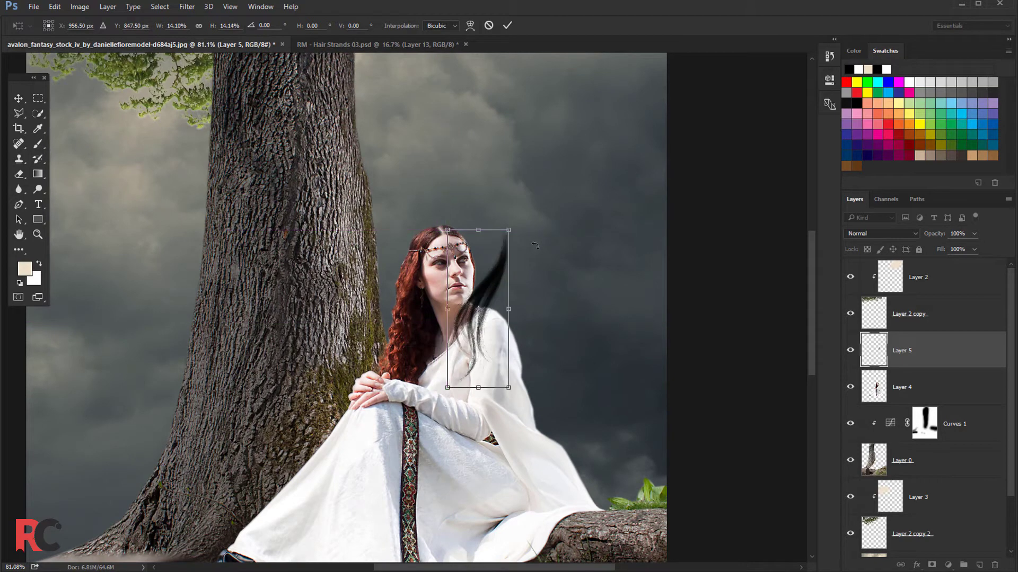
left_click_drag(538, 238, 512, 219)
right_click(479, 281)
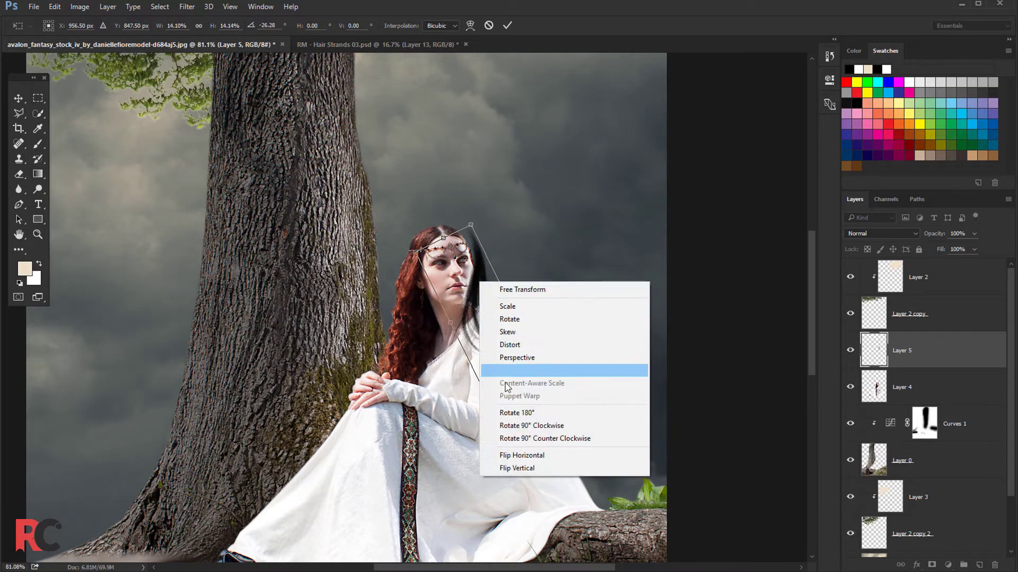
left_click(503, 451)
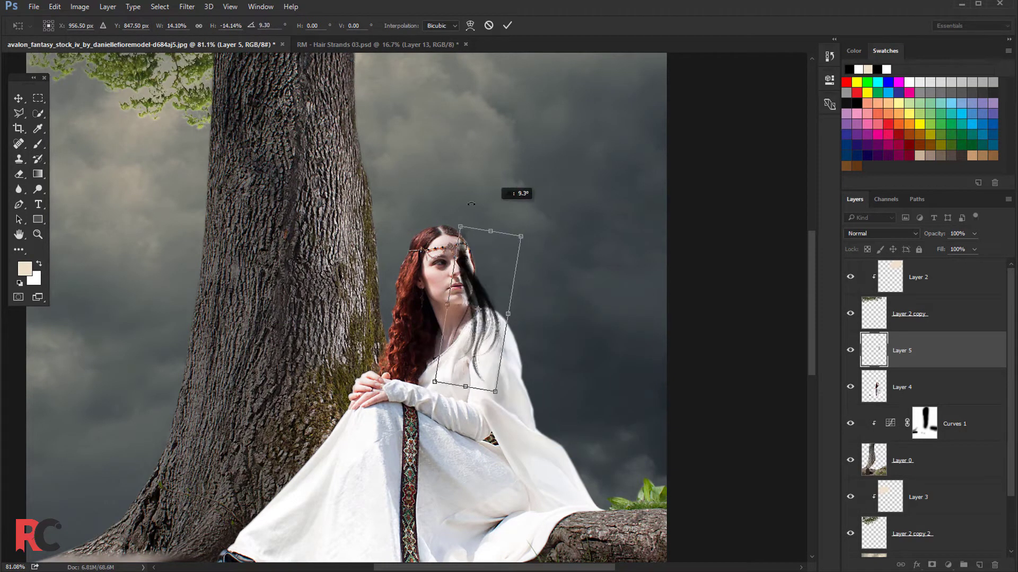
Step: Refine the strand to about 8-9% size and a 14.5° tilt beside her head, then commit
left_click_drag(511, 211, 495, 194)
left_click_drag(475, 268, 487, 270)
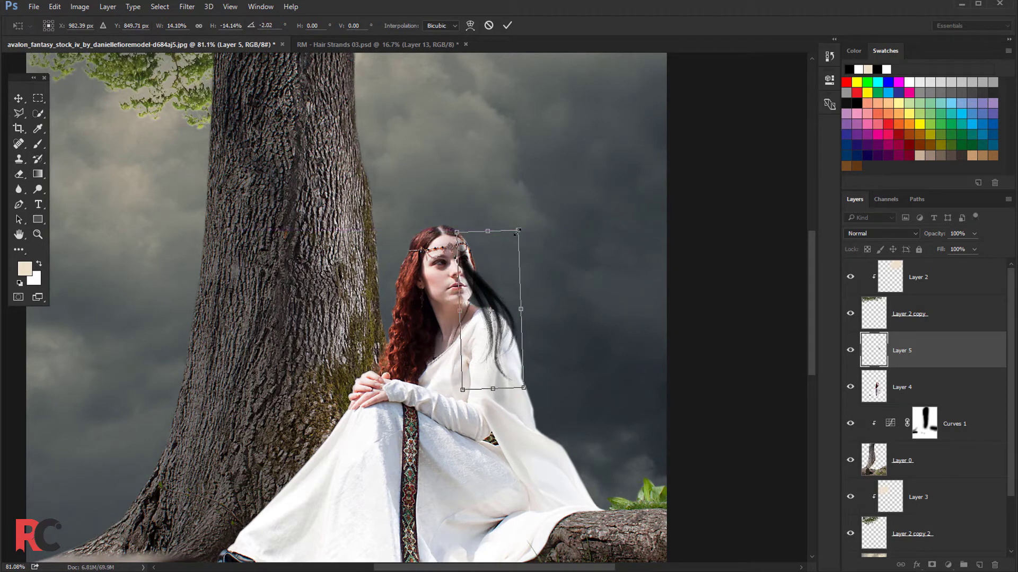
mouse_move(517, 230)
left_mouse_down()
mouse_move(501, 263)
mouse_move(504, 223)
mouse_move(524, 215)
left_mouse_up()
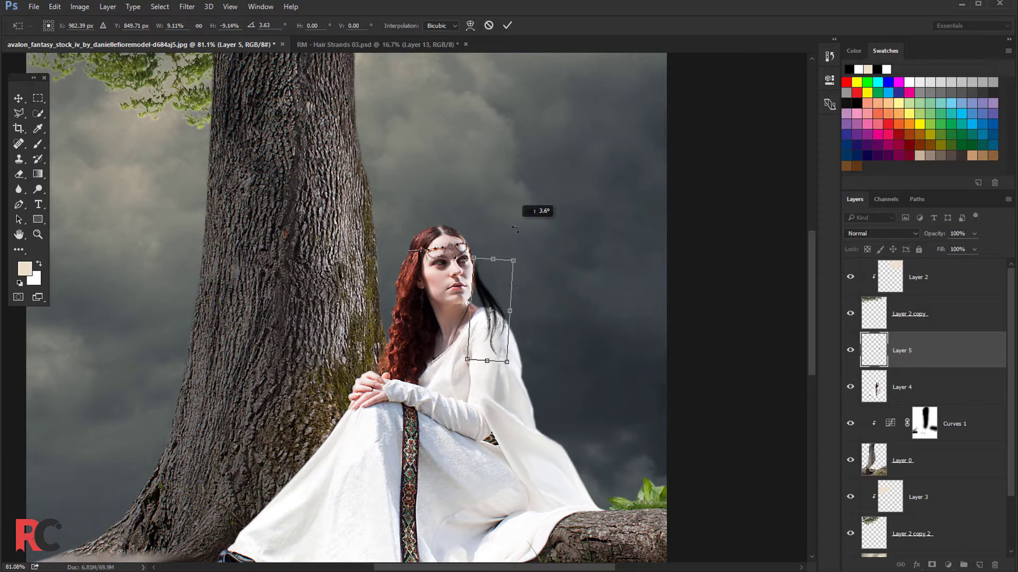
left_click_drag(492, 281, 483, 268)
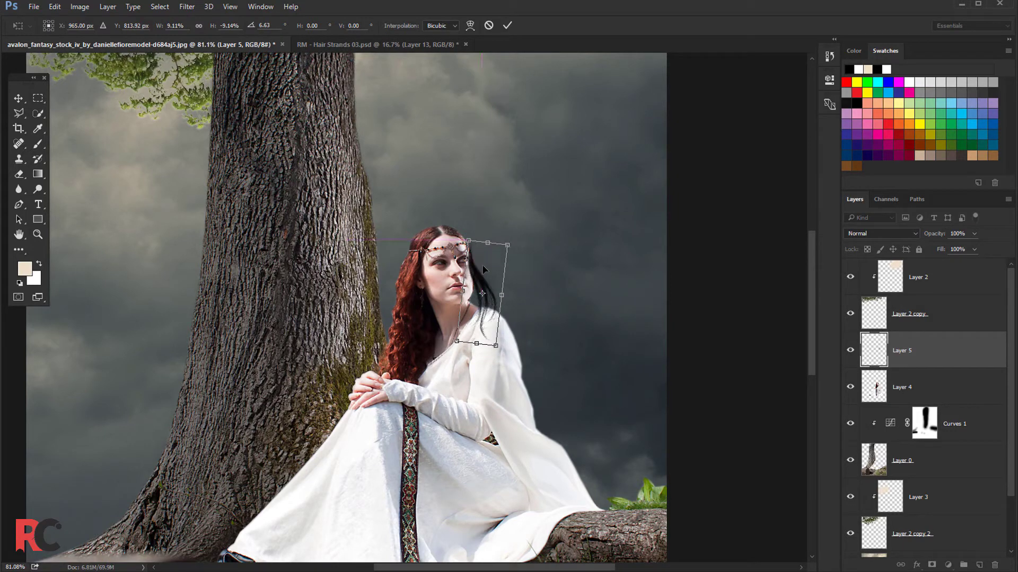
left_click_drag(507, 228, 519, 227)
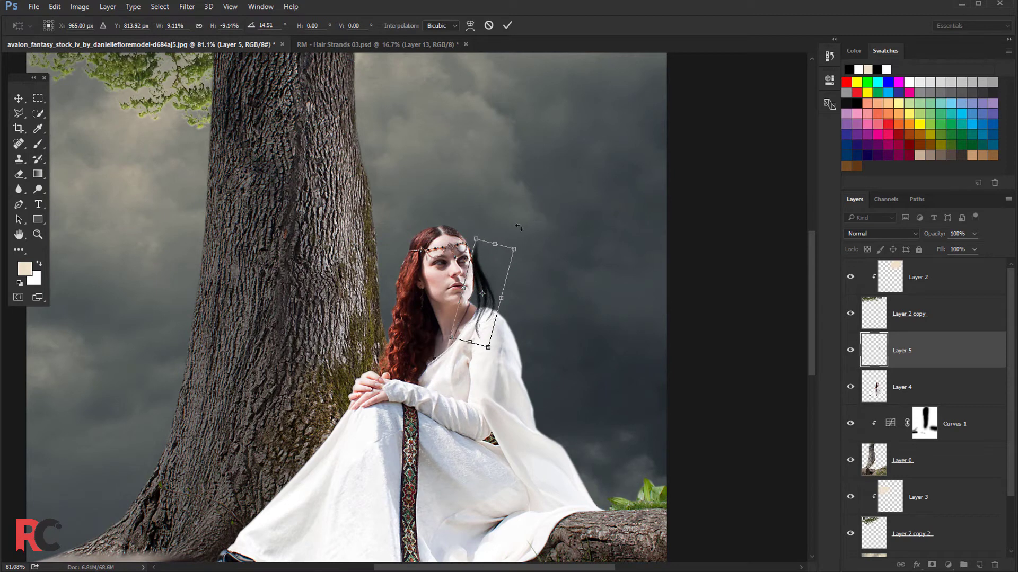
left_click_drag(481, 286, 477, 288)
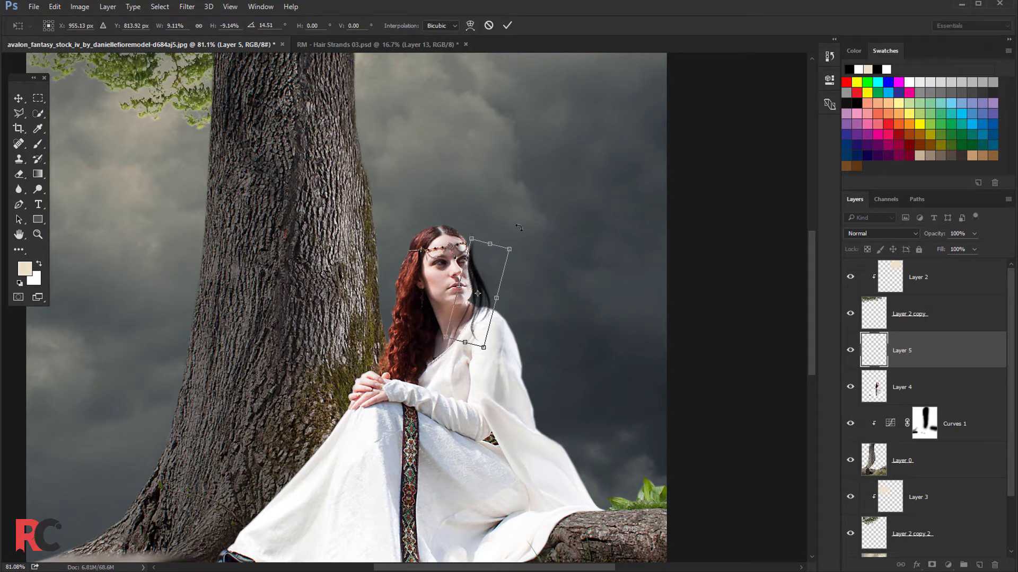
key("Return")
scroll(486, 266, "up", 2)
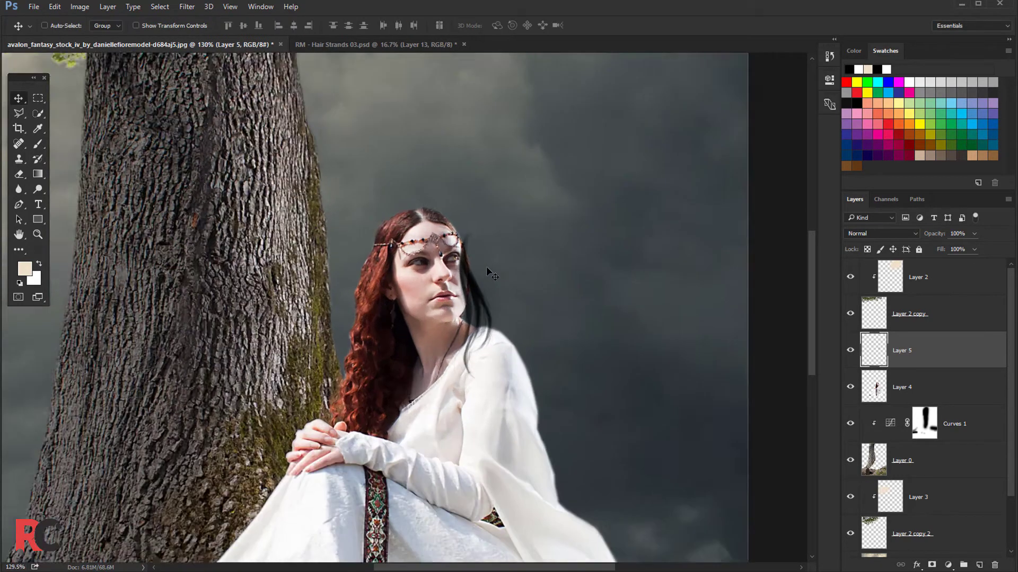
scroll(486, 266, "up", 1)
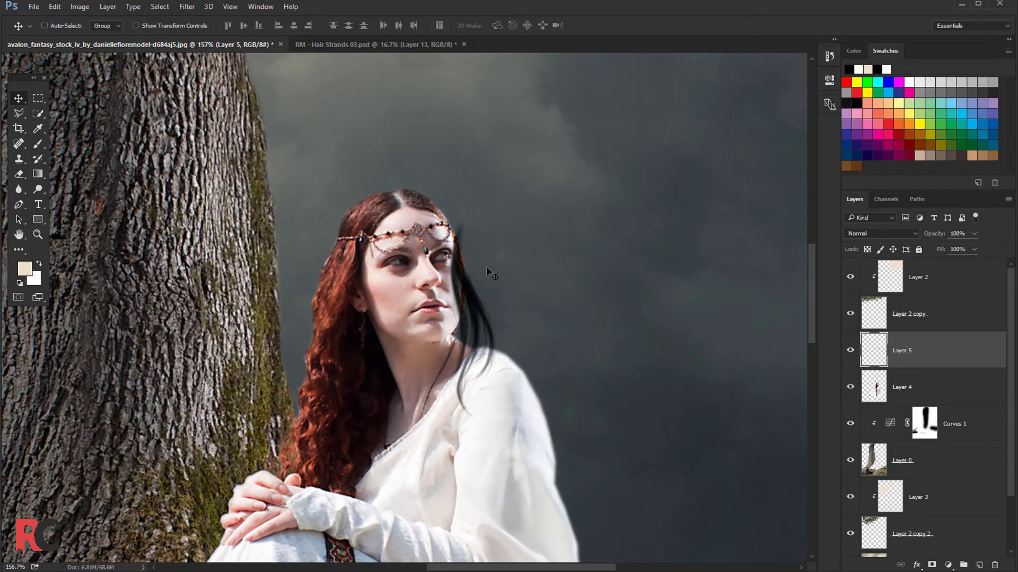
Step: Give Layer 5 a Color Overlay in dark red #421711 to match her hair
double_click(942, 355)
left_click_drag(399, 96, 673, 208)
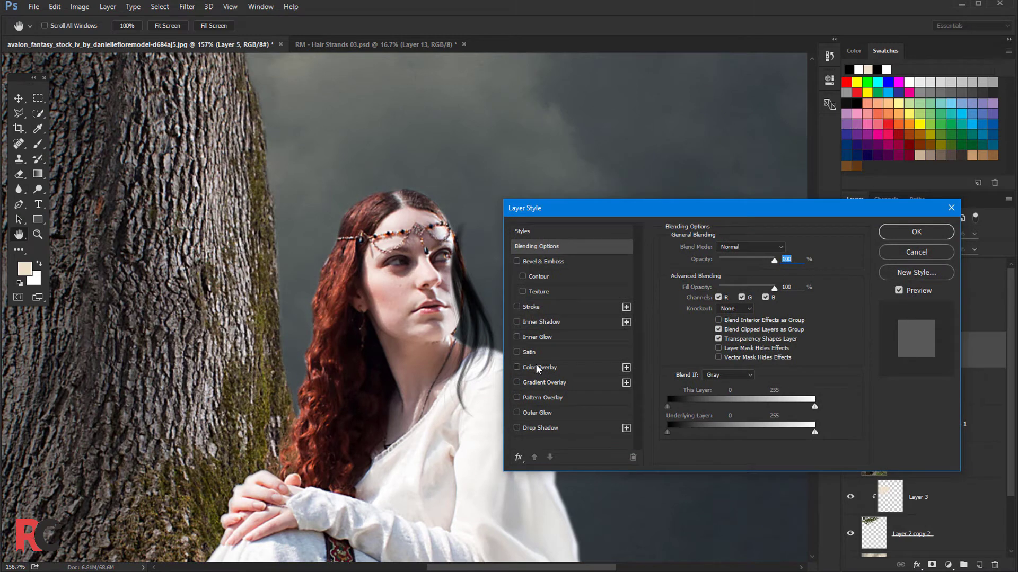
left_click(536, 366)
left_click(784, 249)
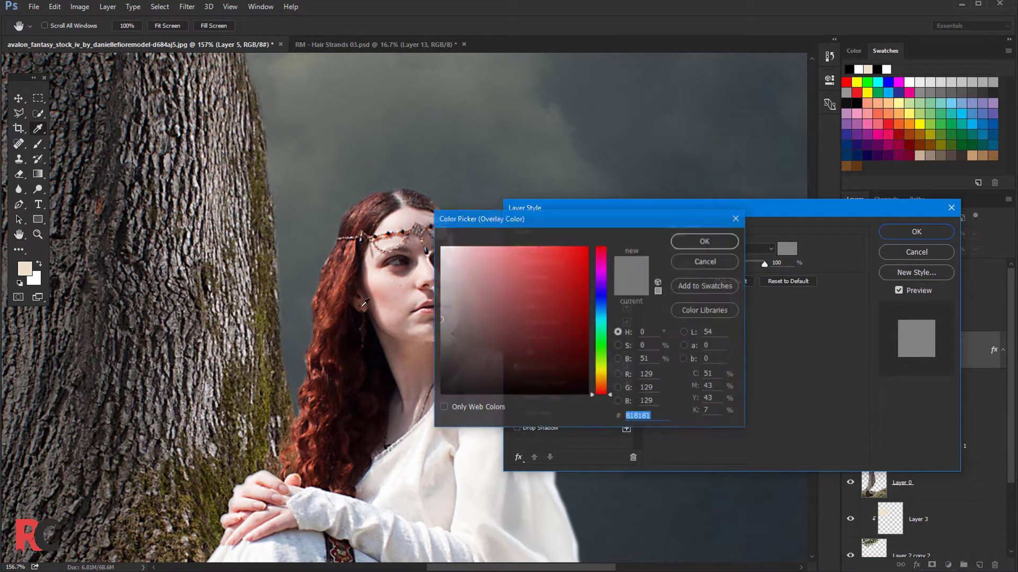
left_click(337, 284)
left_click_drag(522, 220, 620, 256)
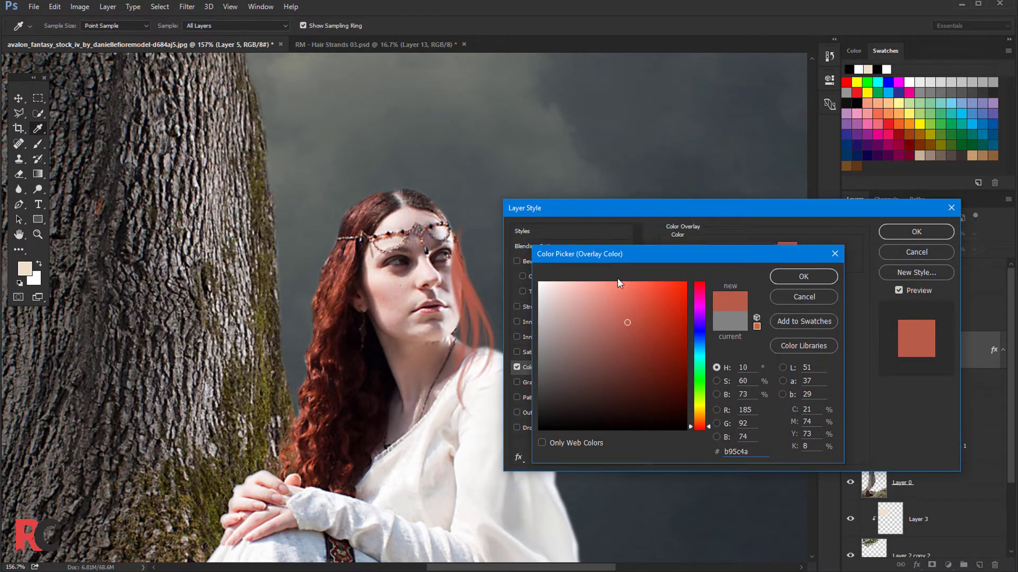
left_click(319, 348)
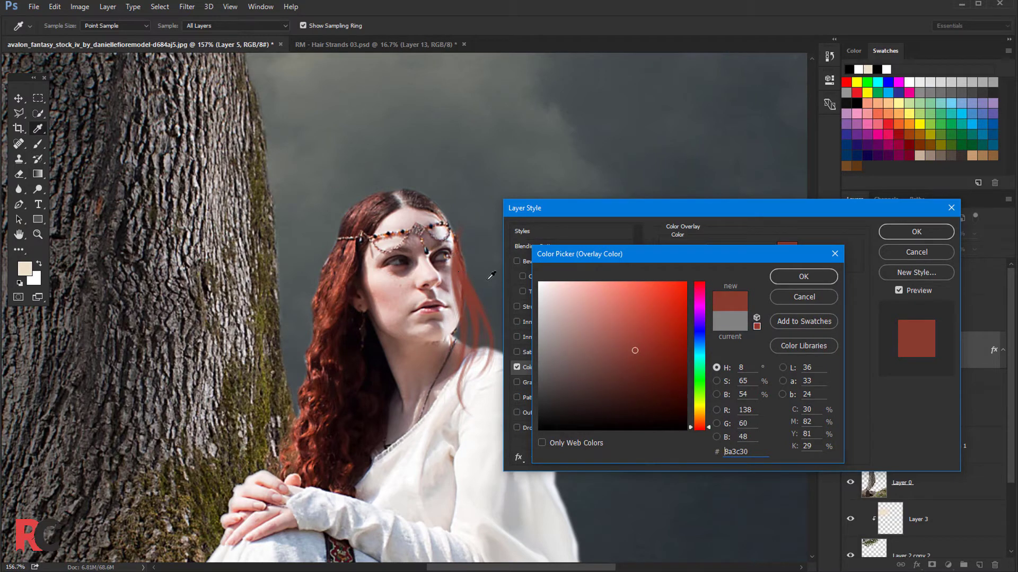
left_click(327, 352)
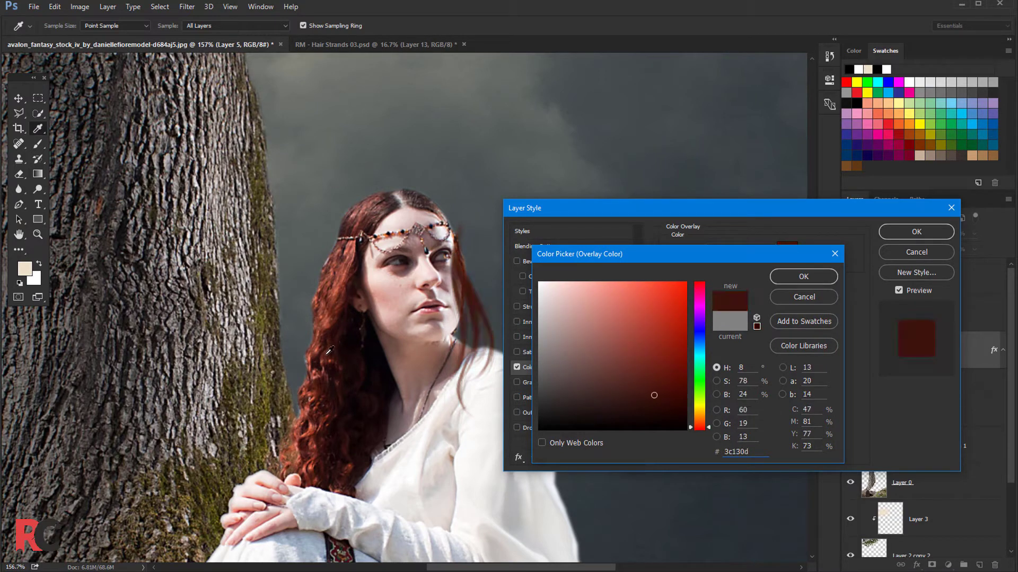
left_click(648, 392)
left_click(777, 280)
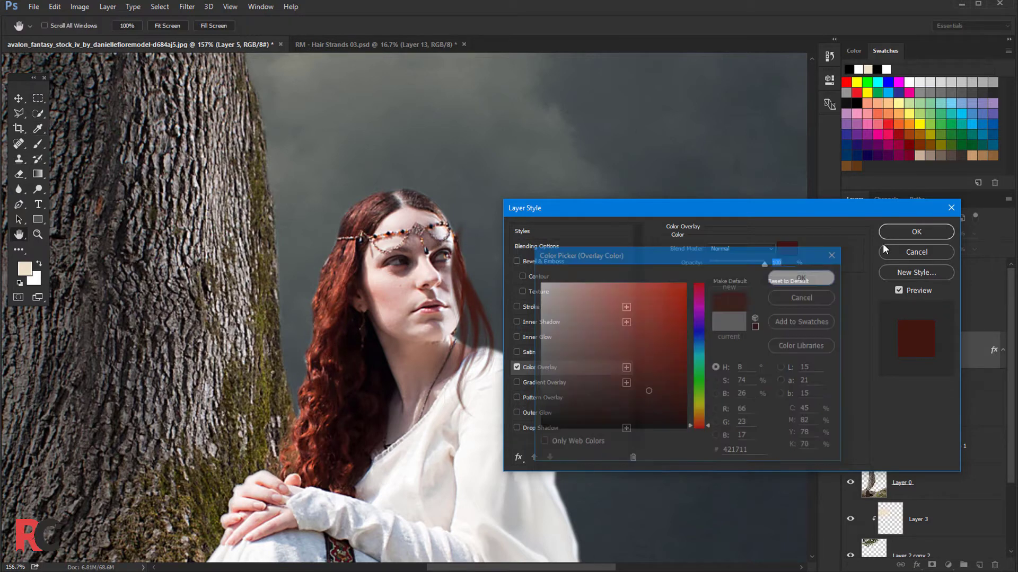
left_click(892, 235)
scroll(502, 253, "up", 1)
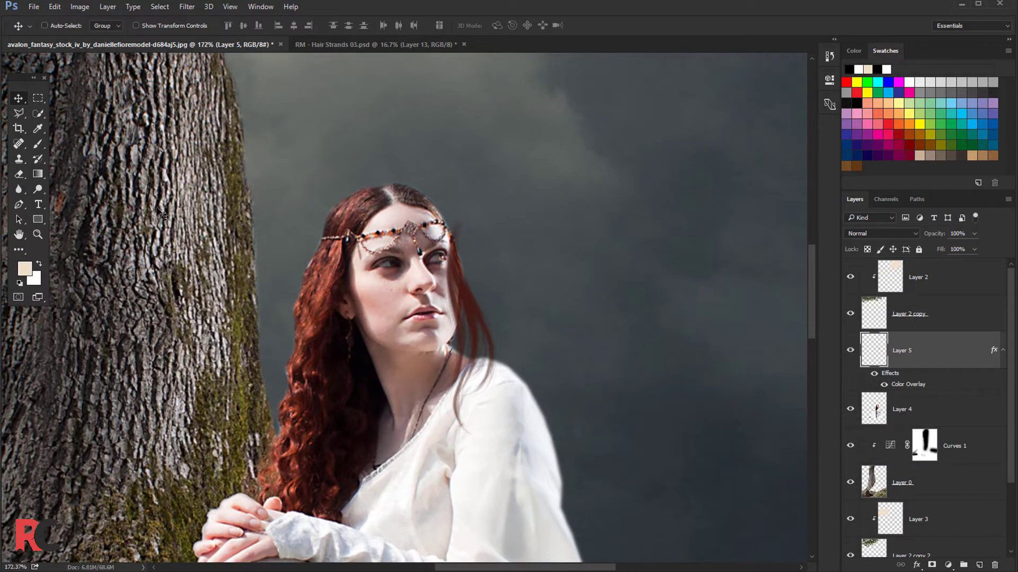
Step: Draw a polygonal lasso selection around the part of the strand overlapping her face
left_click(18, 113)
scroll(414, 275, "up", 1)
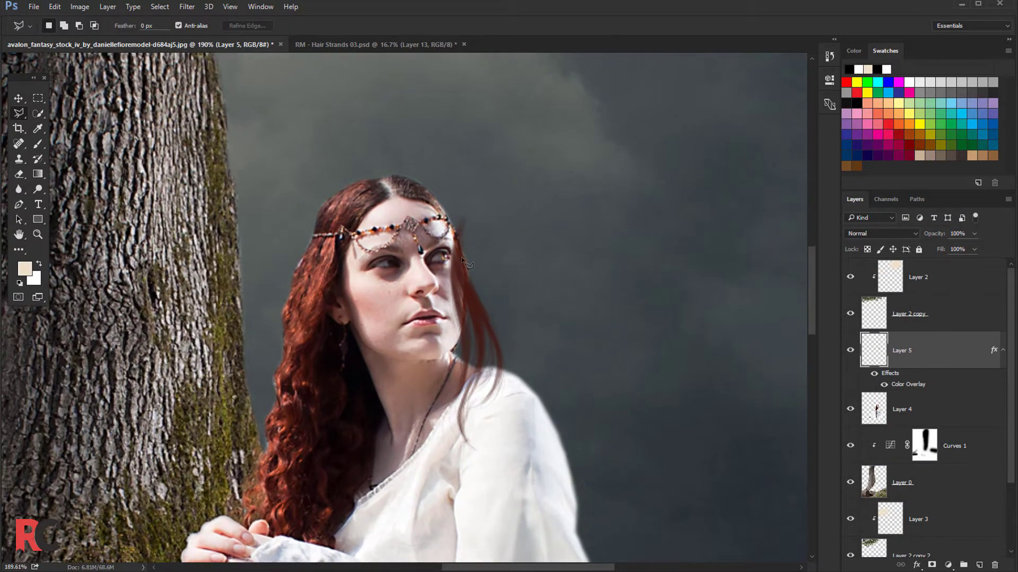
left_click(465, 296)
left_click(449, 345)
left_click(426, 335)
left_click(416, 268)
left_click(455, 198)
left_click(495, 199)
left_click(494, 235)
left_click(465, 260)
Step: Feather the selection, then deselect and zoom out to view the scene
right_click(457, 239)
left_click(477, 273)
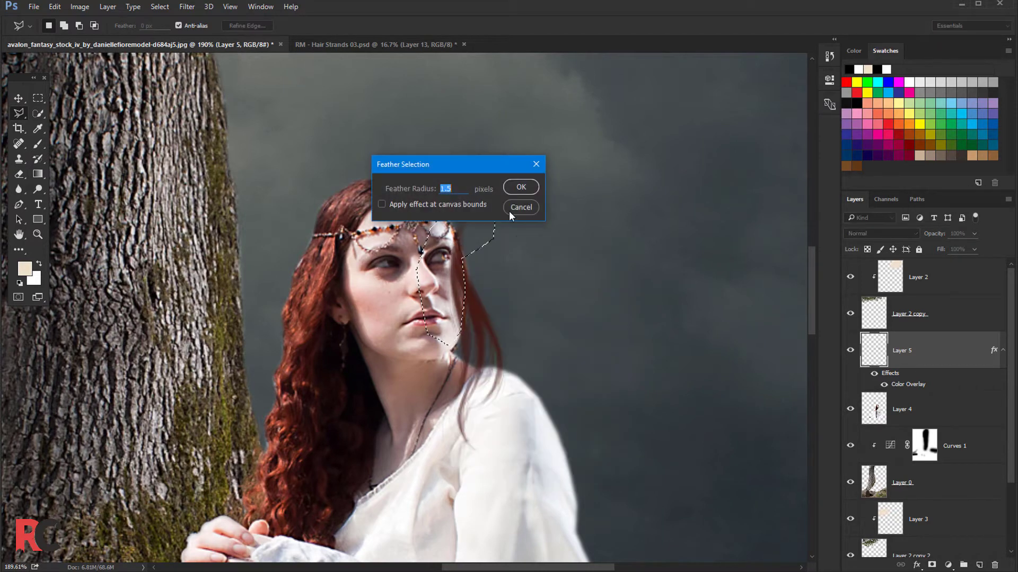
left_click(507, 189)
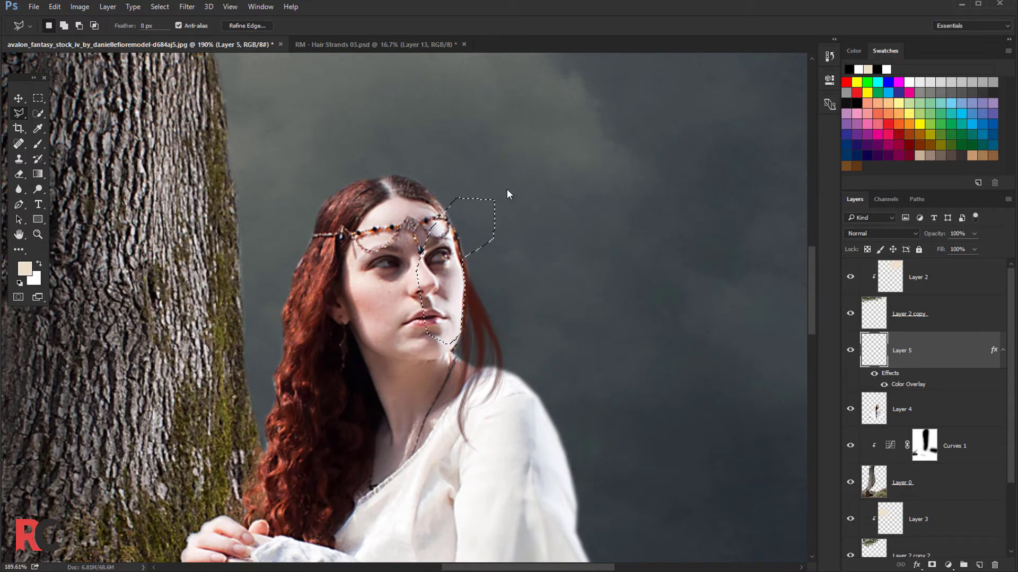
key("ctrl+d")
left_click_drag(507, 189, 271, 192)
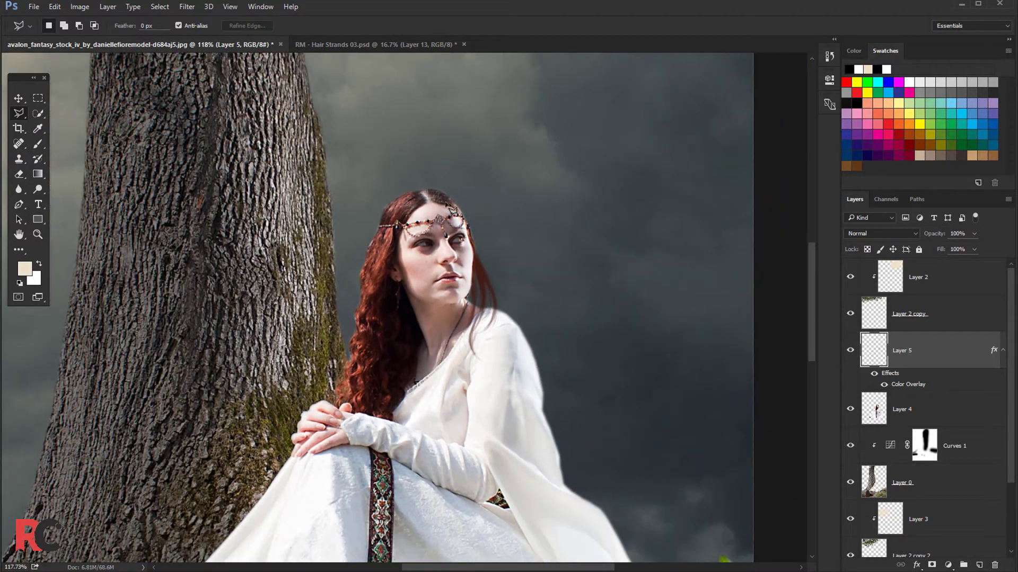
scroll(271, 192, "up", 2)
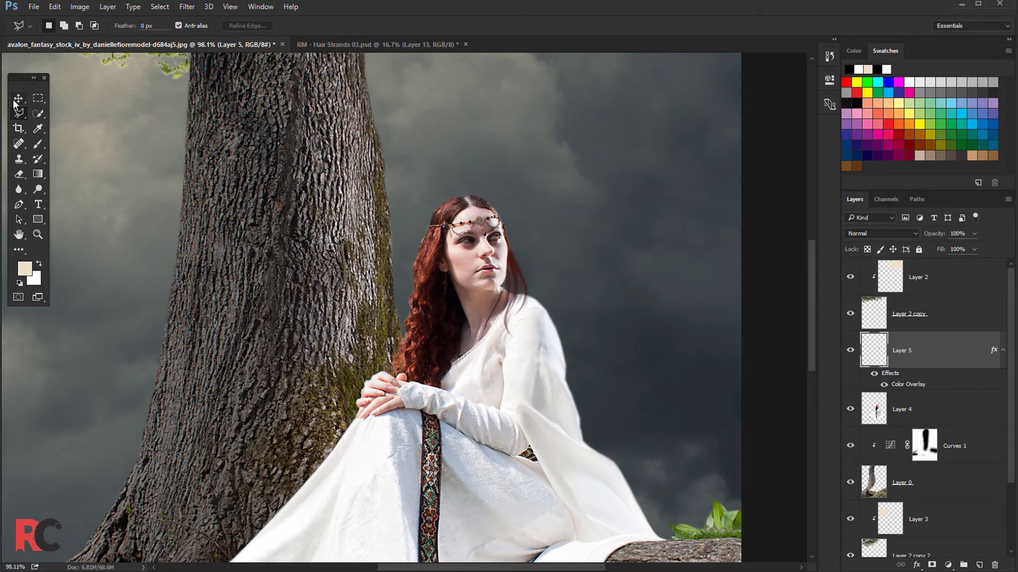
Step: Change Layer 5's Color Overlay colour to the darker red #3b1510
left_click(14, 100)
double_click(946, 355)
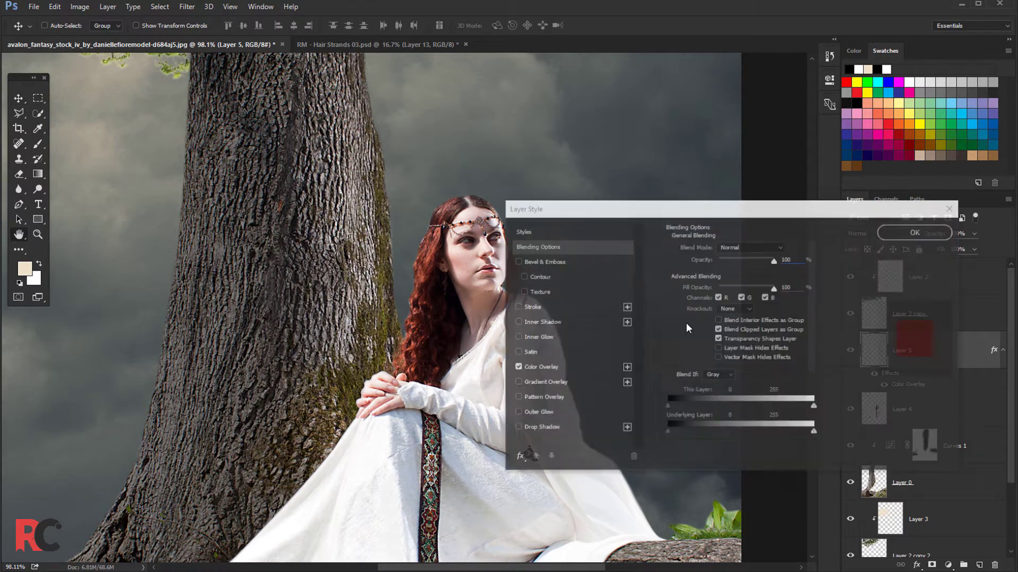
left_click_drag(600, 209, 647, 224)
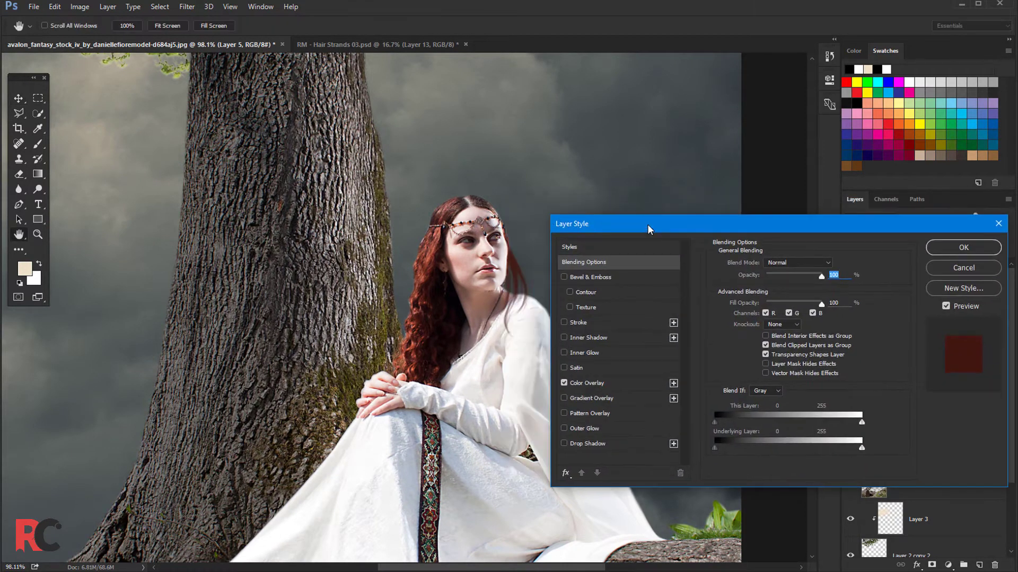
left_click(596, 382)
left_click(834, 264)
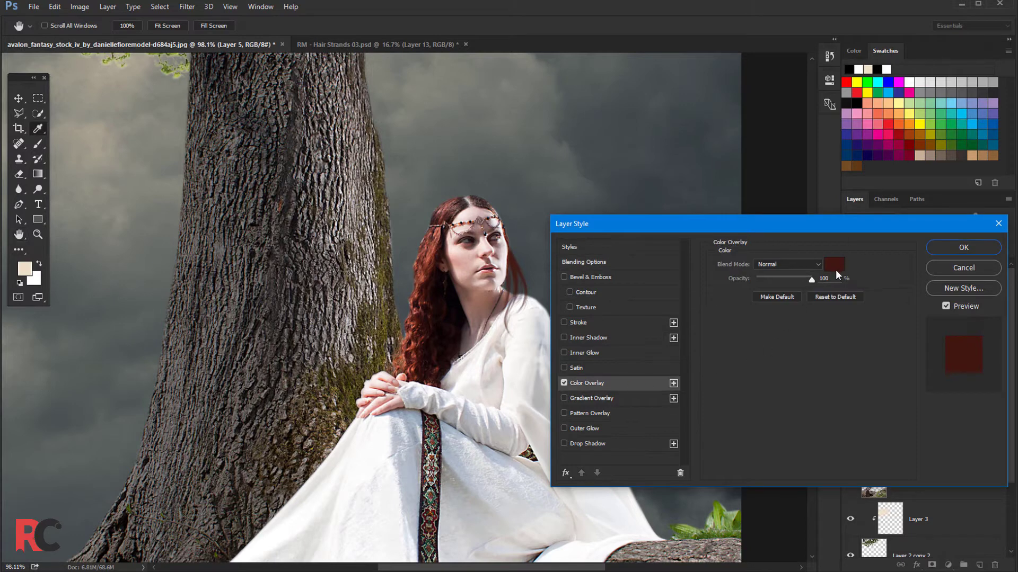
left_click(648, 396)
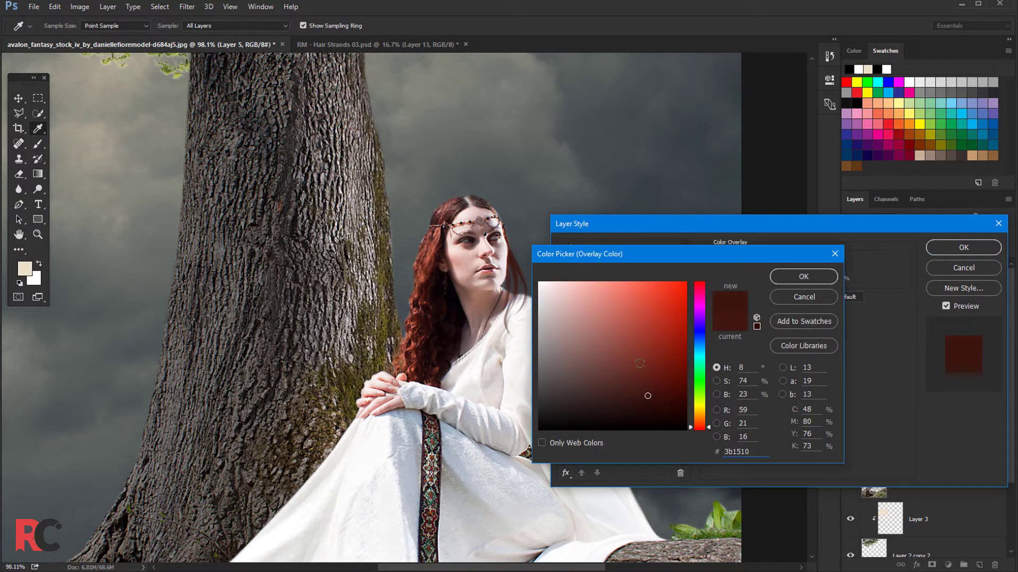
left_click(790, 276)
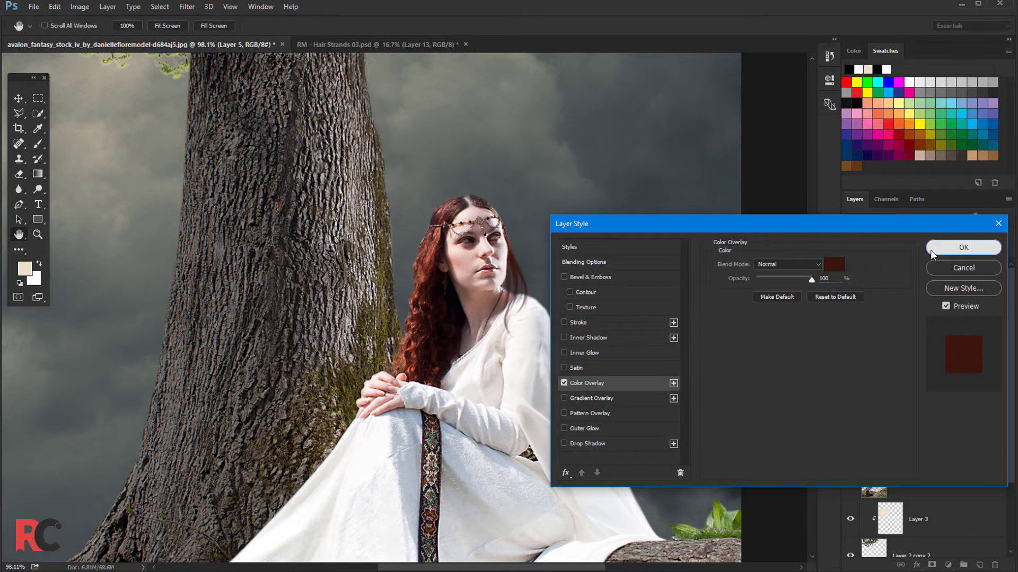
left_click(963, 248)
scroll(565, 274, "up", 3)
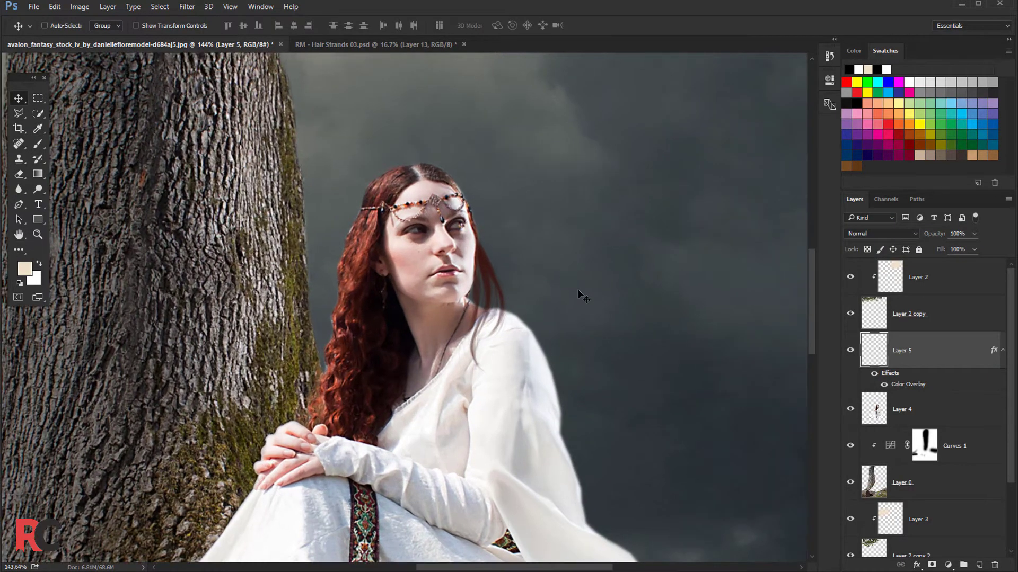
Step: Add new Layer 6 and set up a small 10 px hard round brush
left_click(978, 566)
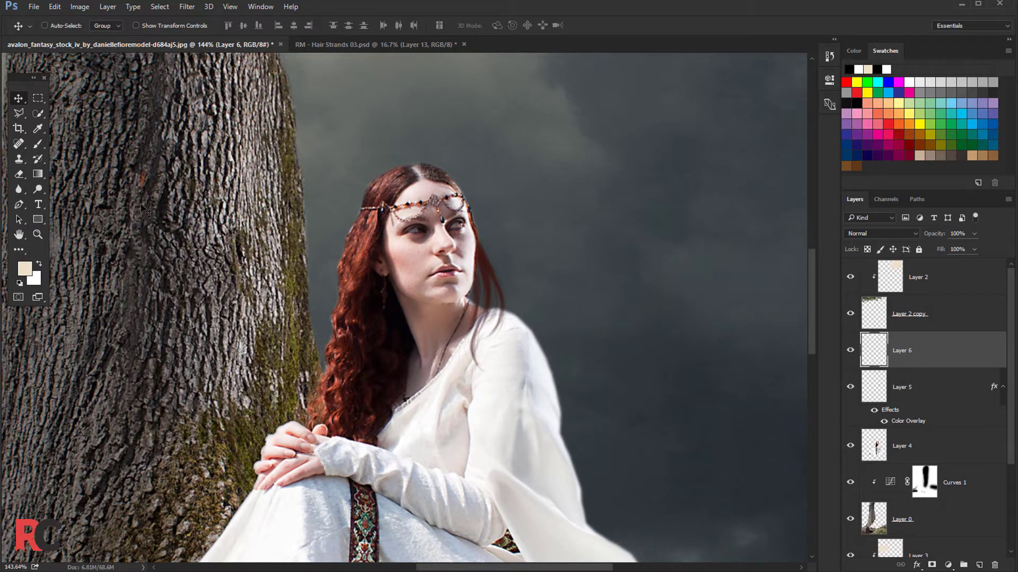
left_click(38, 145)
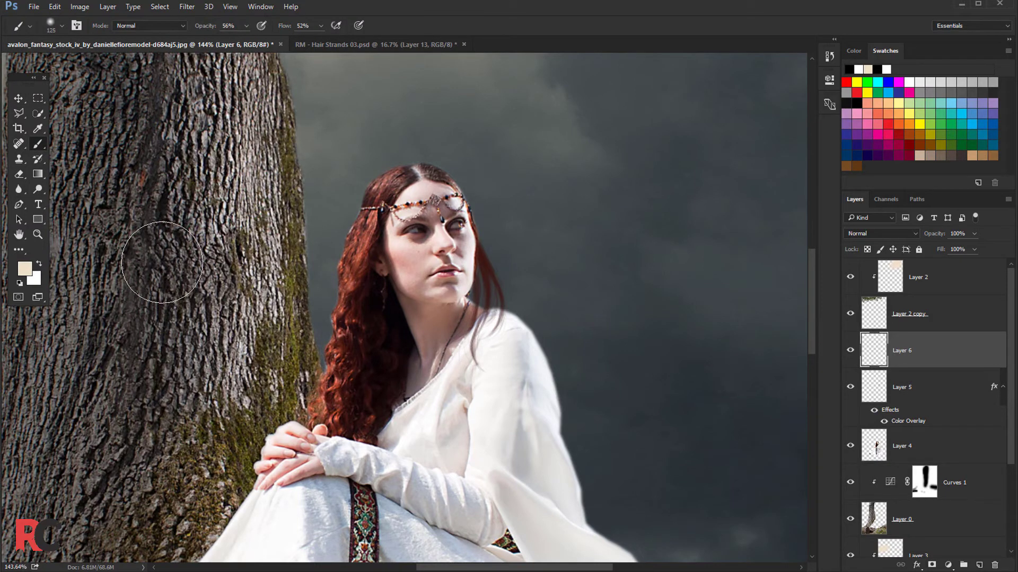
key("bracketleft")
left_click(58, 26)
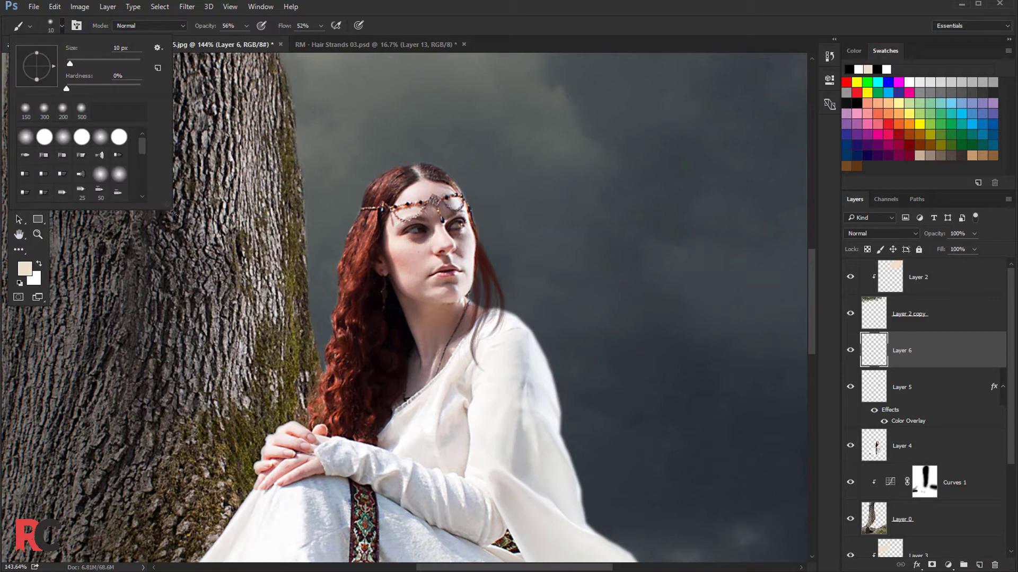
left_click_drag(169, 206, 211, 270)
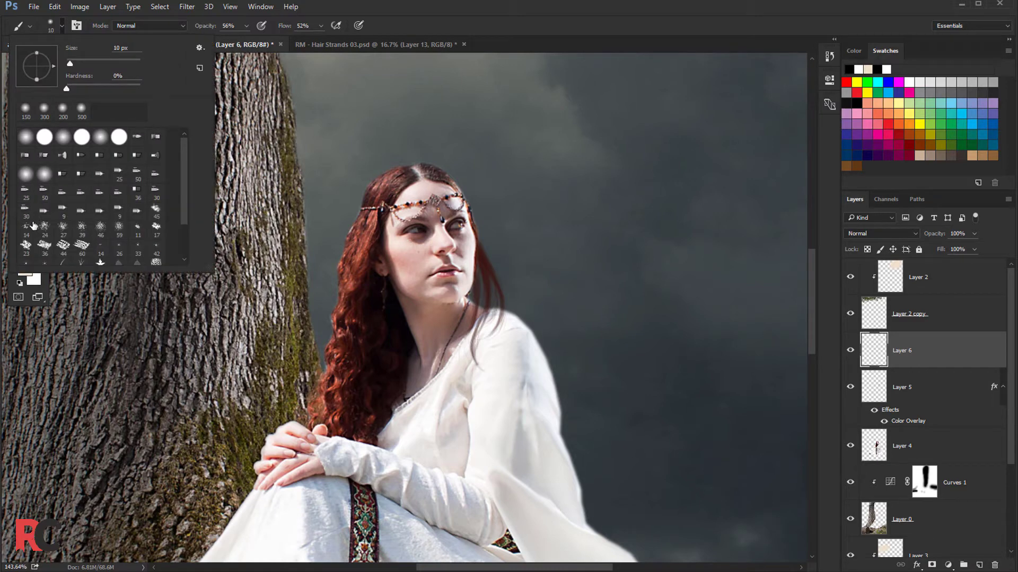
left_click(44, 138)
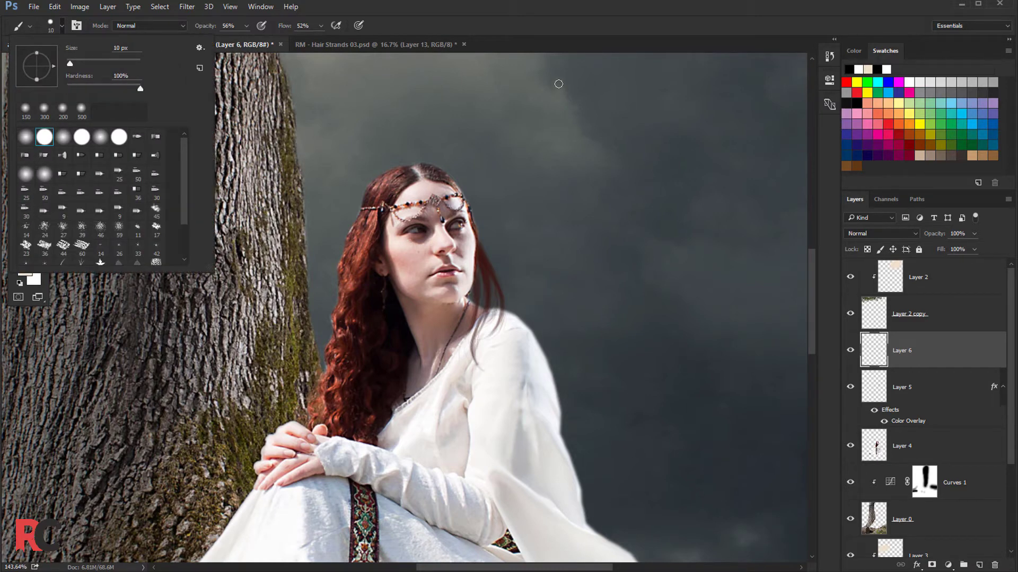
left_click(534, 34)
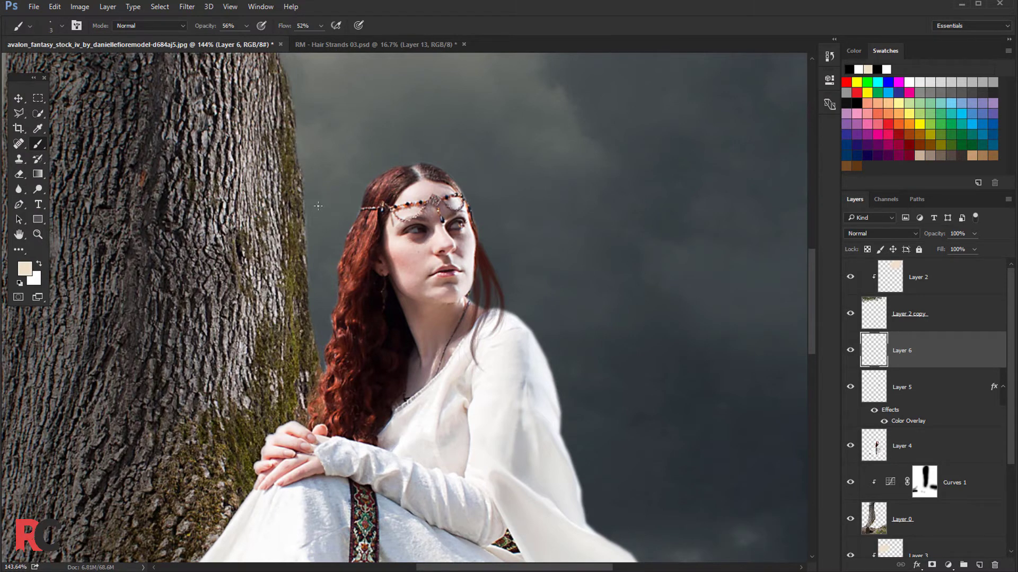
Step: Sample a reddish foreground colour from the image and paint a fine hair strand on Layer 6
left_click(24, 269)
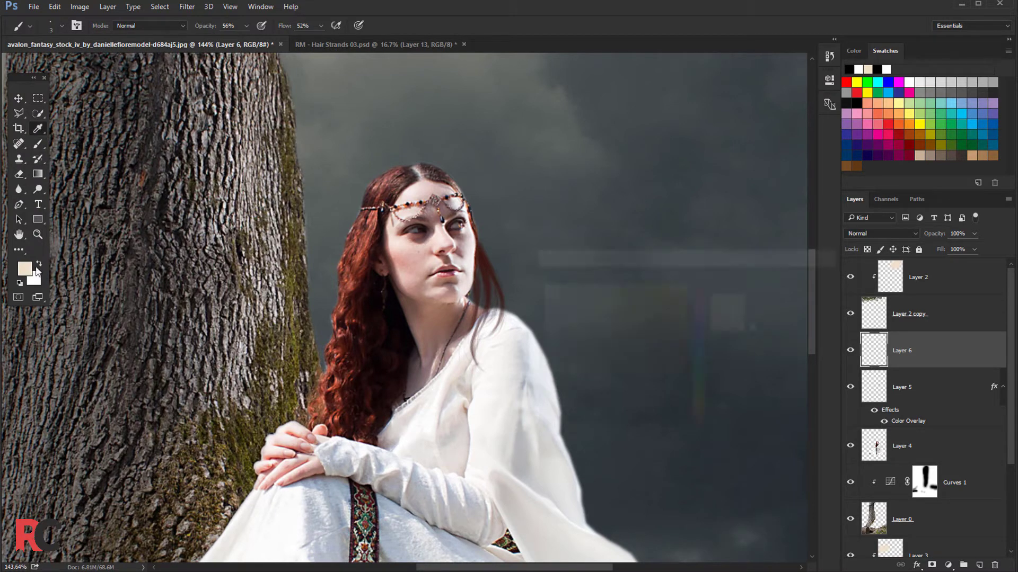
left_click(374, 214)
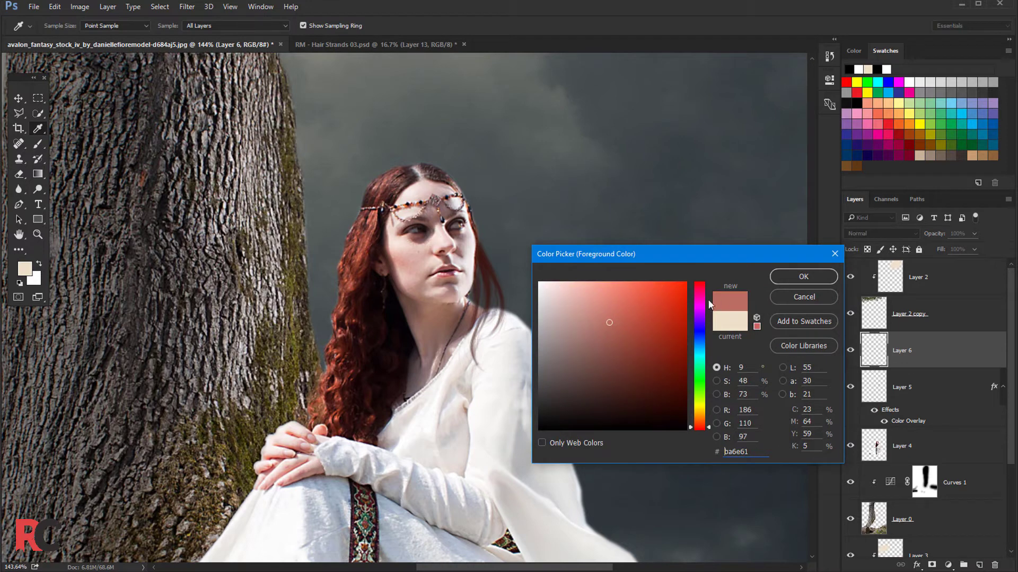
left_click(776, 280)
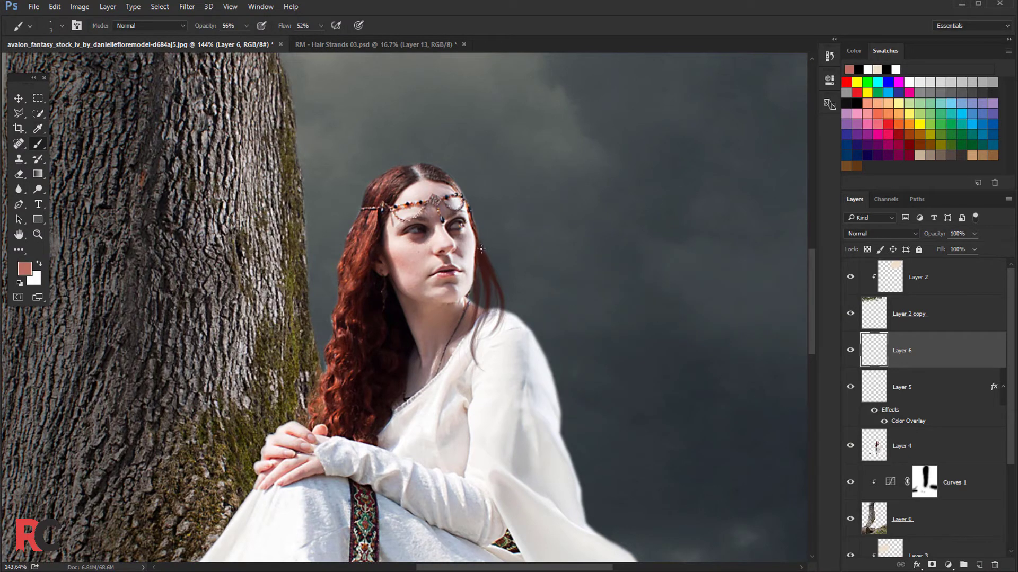
scroll(498, 286, "up", 2)
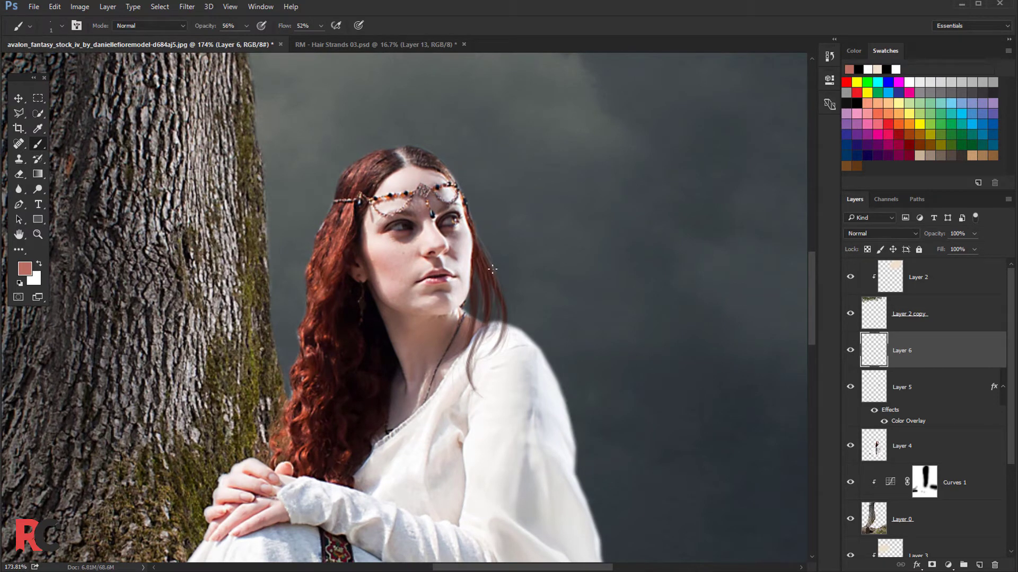
scroll(485, 306, "down", 2)
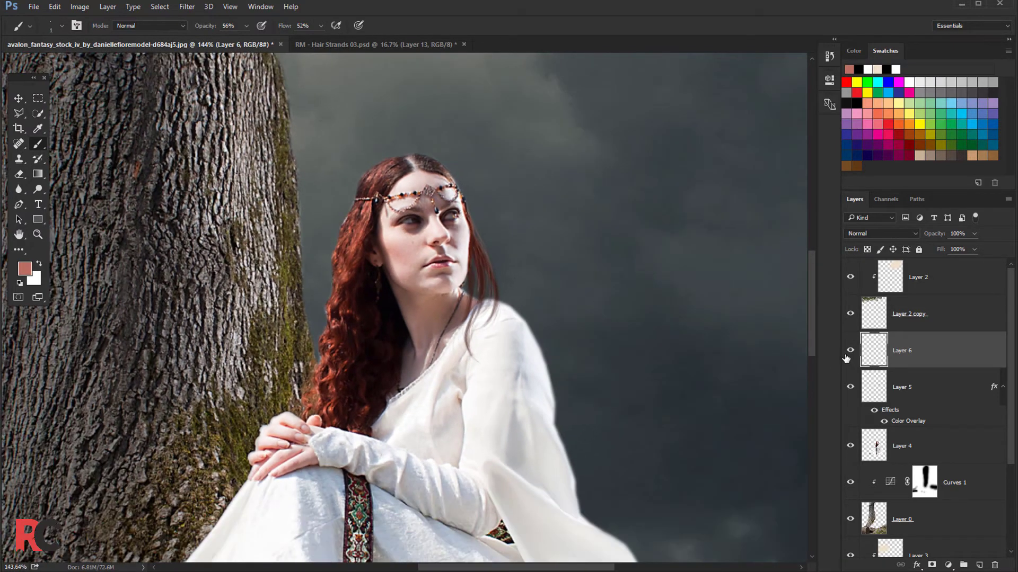
left_click(847, 357)
scroll(567, 231, "down", 5)
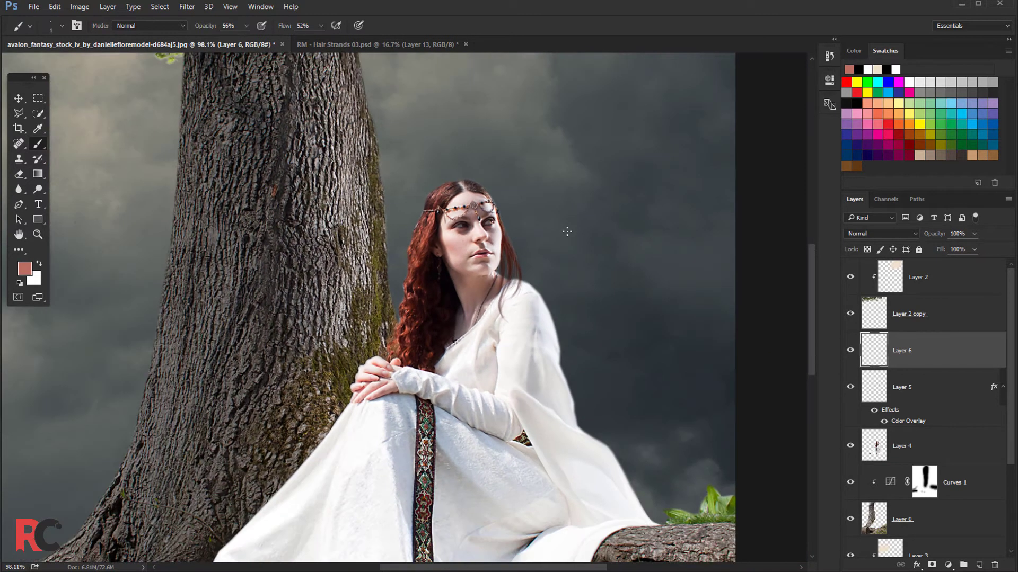
scroll(552, 229, "down", 2)
scroll(547, 229, "down", 2)
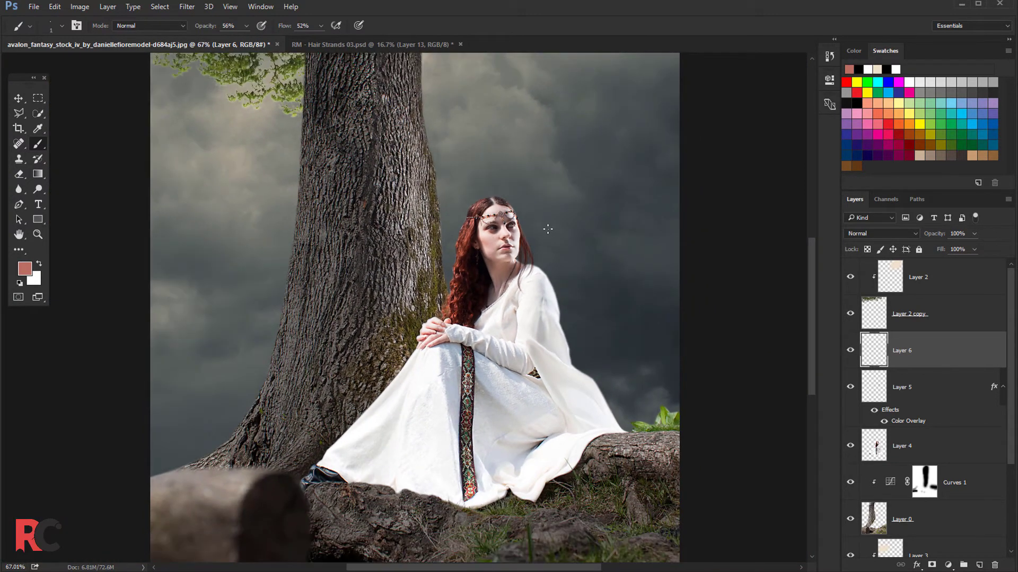
left_click(25, 99)
Step: With Auto-Select on, drag a strand from Hair Strands 03 into the composite as Layer 7
left_click(379, 45)
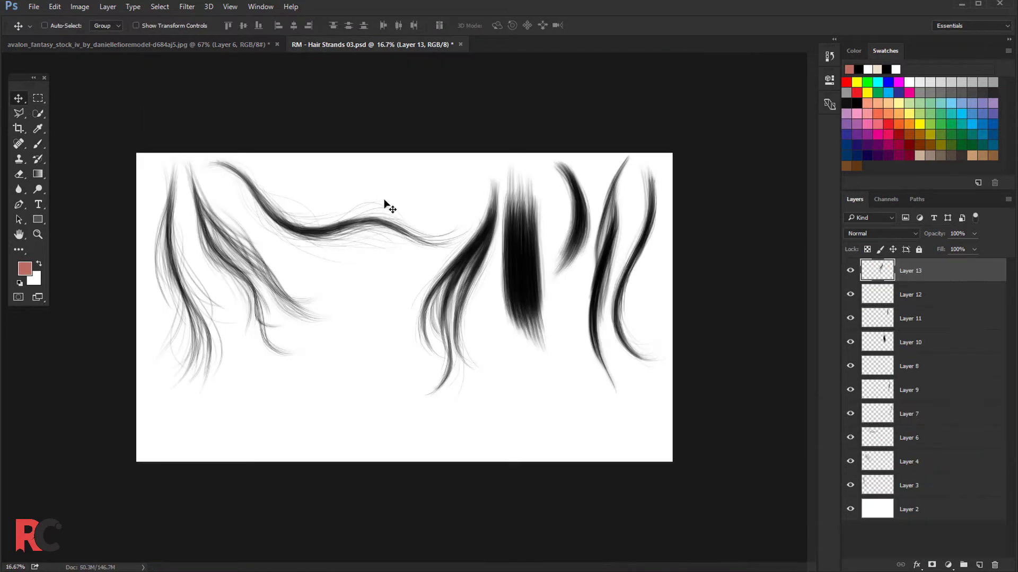
left_click_drag(171, 258, 181, 272)
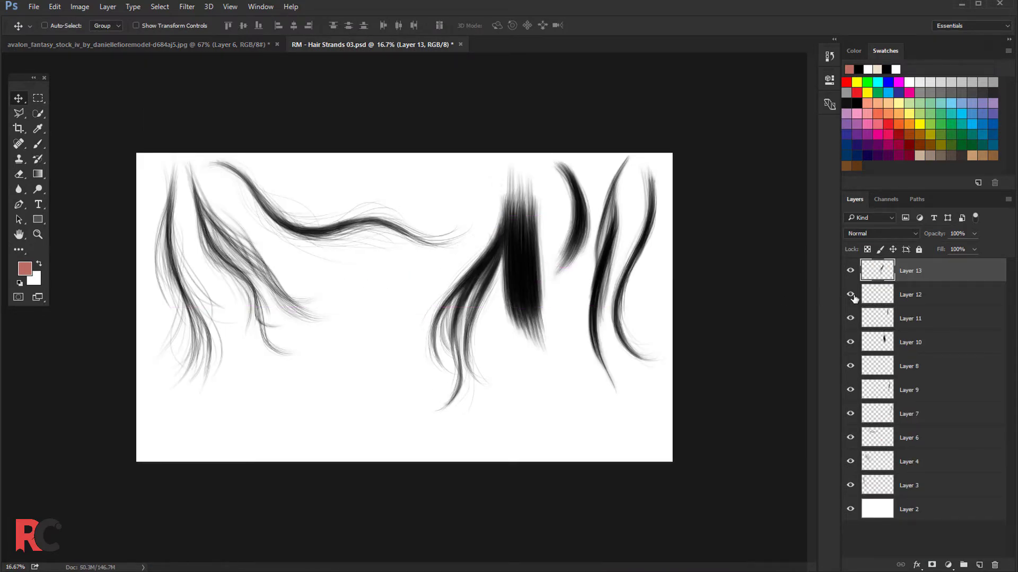
left_click(45, 26)
mouse_move(172, 234)
left_mouse_down()
mouse_move(146, 42)
mouse_move(380, 240)
left_mouse_up()
scroll(371, 232, "down", 2)
scroll(373, 232, "down", 2)
Step: Scale Layer 7's strand to about 28%, rotate it onto her hair, and commit
key("ctrl+t")
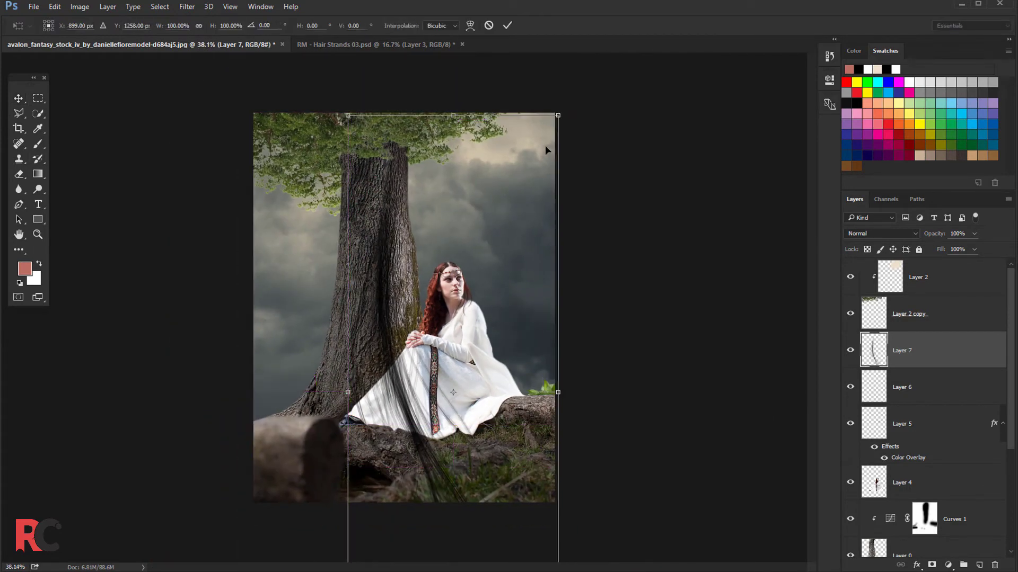
mouse_move(551, 129)
left_mouse_down()
mouse_move(501, 156)
mouse_move(469, 244)
mouse_move(477, 282)
left_mouse_up()
left_click_drag(460, 346, 440, 269)
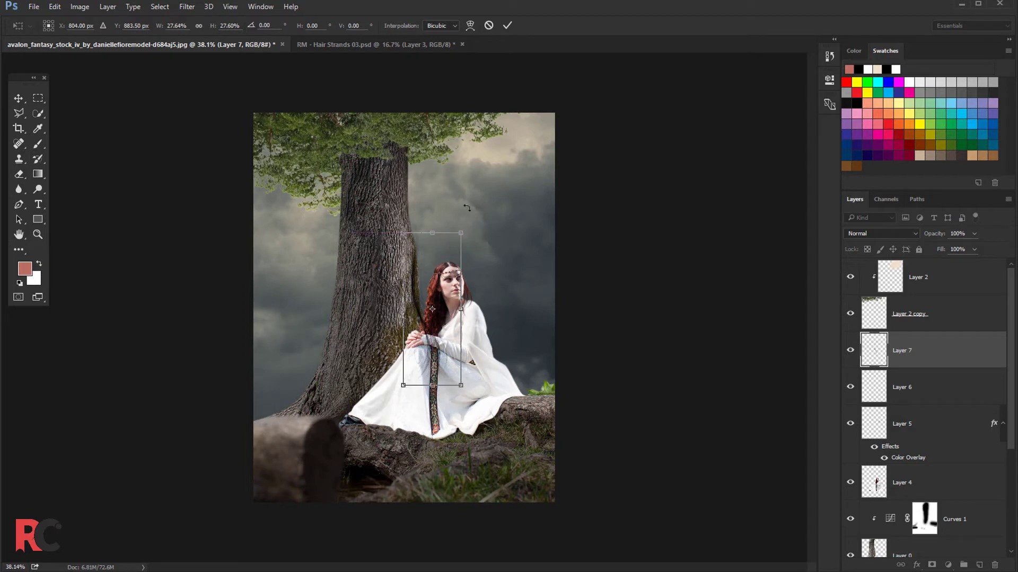
mouse_move(467, 235)
left_mouse_down()
mouse_move(502, 267)
mouse_move(471, 286)
left_mouse_up()
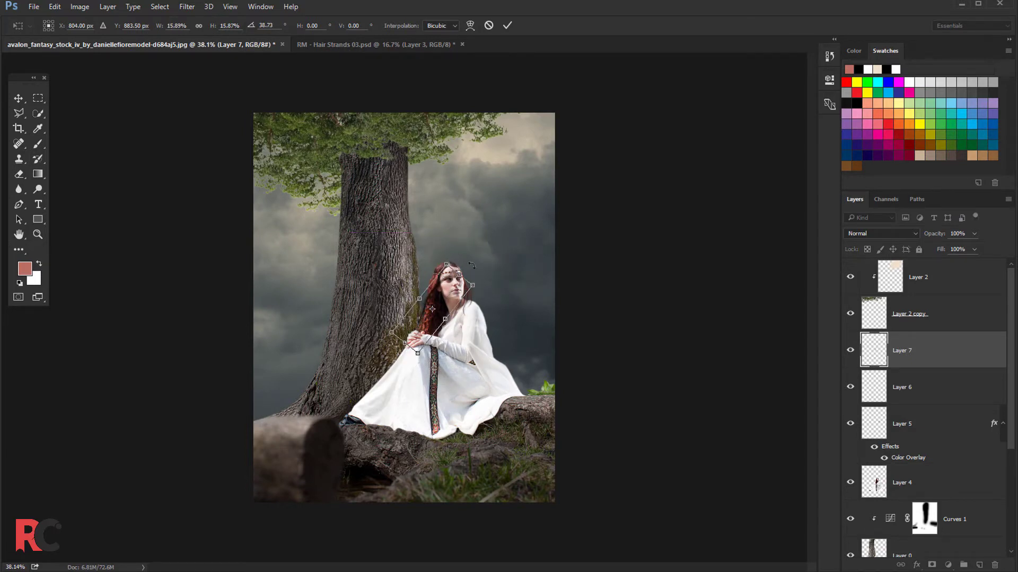
key("Return")
scroll(457, 287, "up", 3)
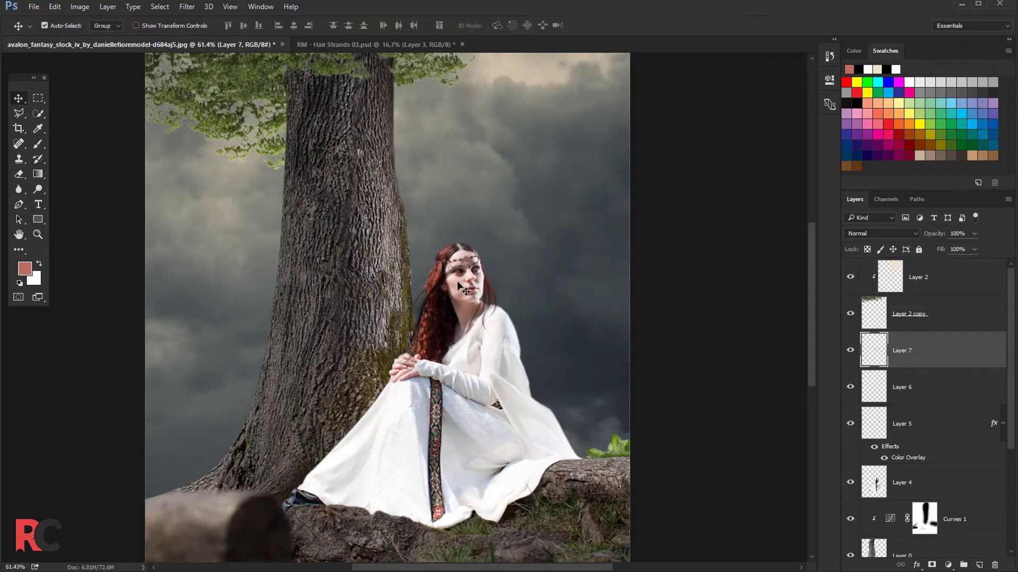
scroll(456, 287, "up", 2)
scroll(459, 288, "up", 2)
Step: Re-transform the strand, shrinking and tilting it slightly beside her face, then commit
key("ctrl+t")
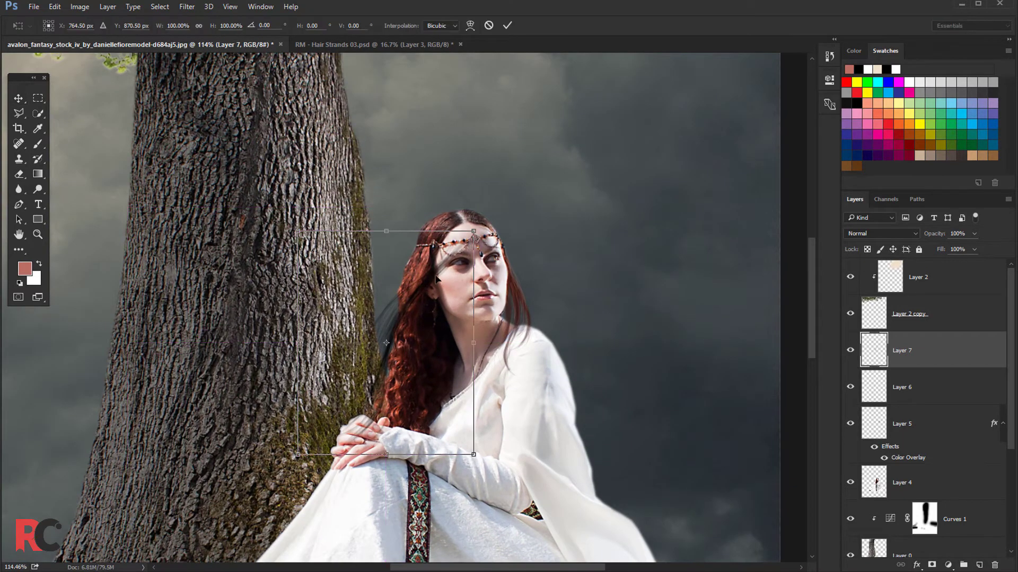
left_click_drag(435, 276, 428, 289)
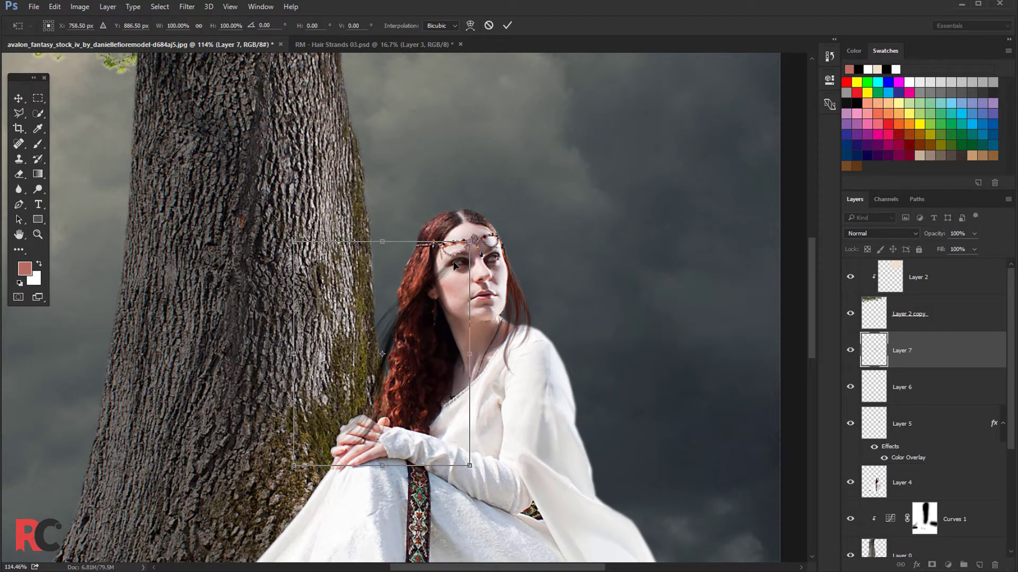
left_click_drag(473, 242, 430, 291)
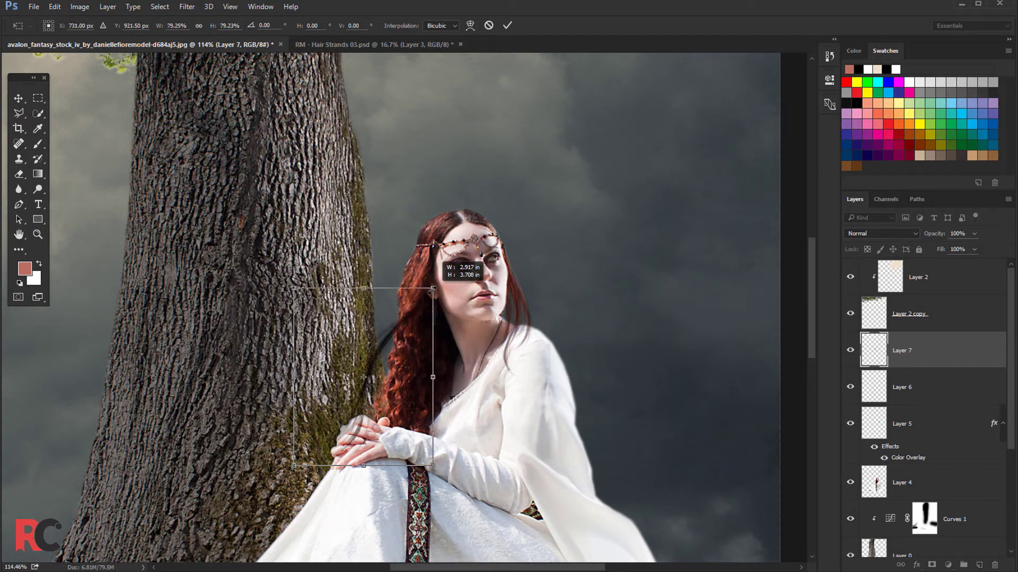
left_click_drag(404, 328, 422, 287)
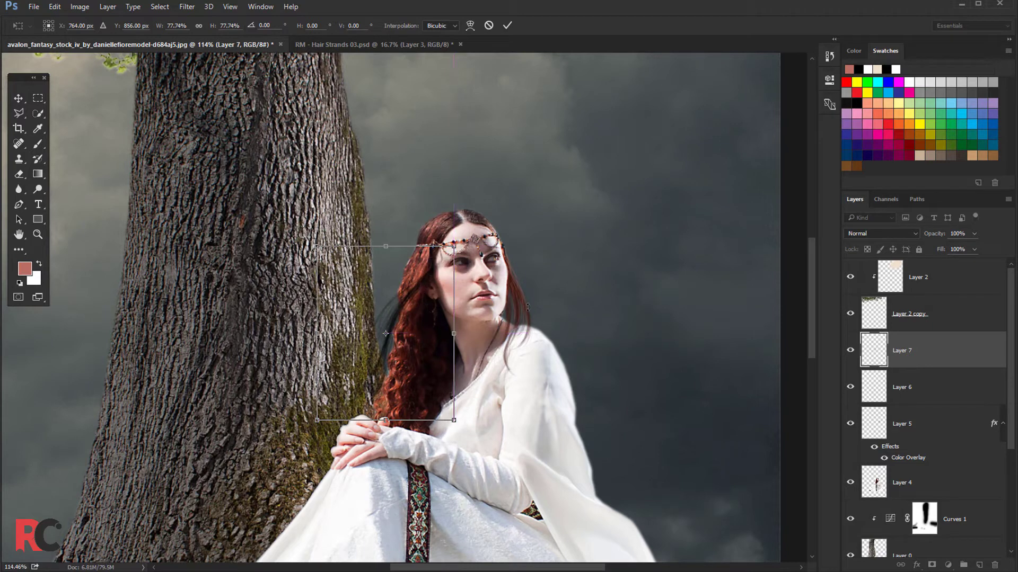
left_click_drag(549, 306, 547, 291)
left_click_drag(428, 310, 432, 313)
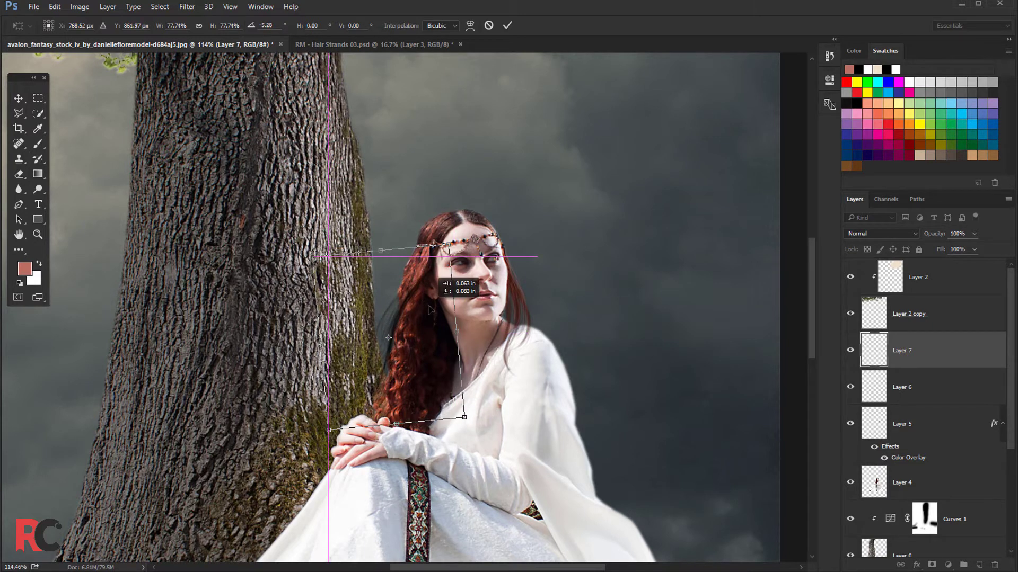
key("Return")
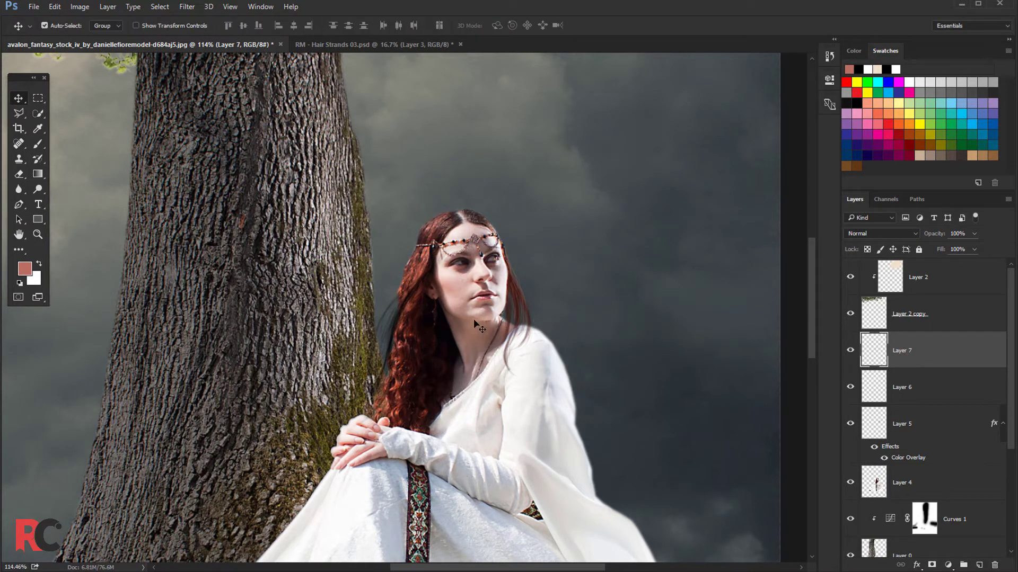
Step: Reposition Layer 7 and its copies along her hair, toggling their visibility to compare
left_click_drag(403, 305, 403, 293)
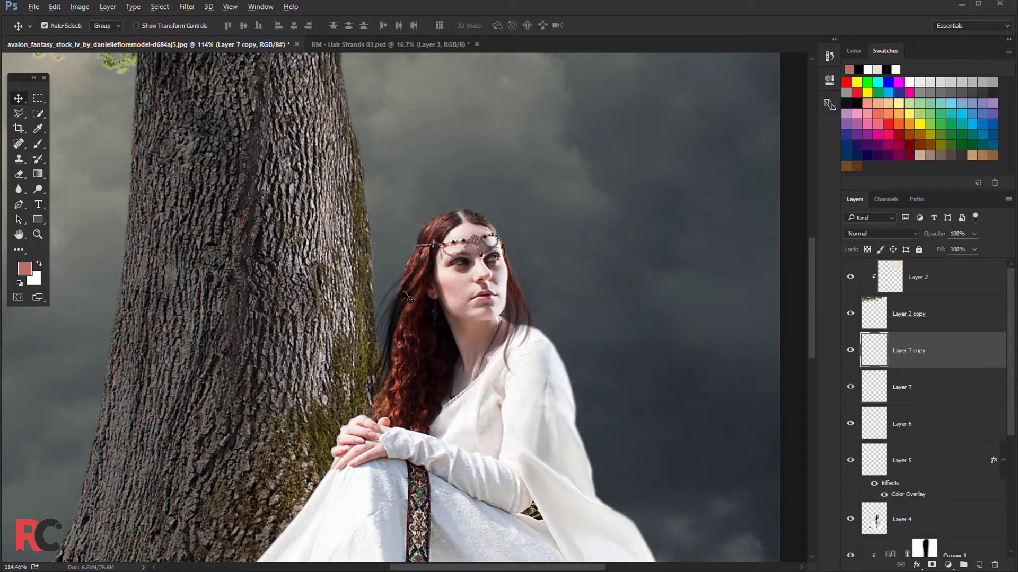
left_click_drag(404, 294, 406, 321)
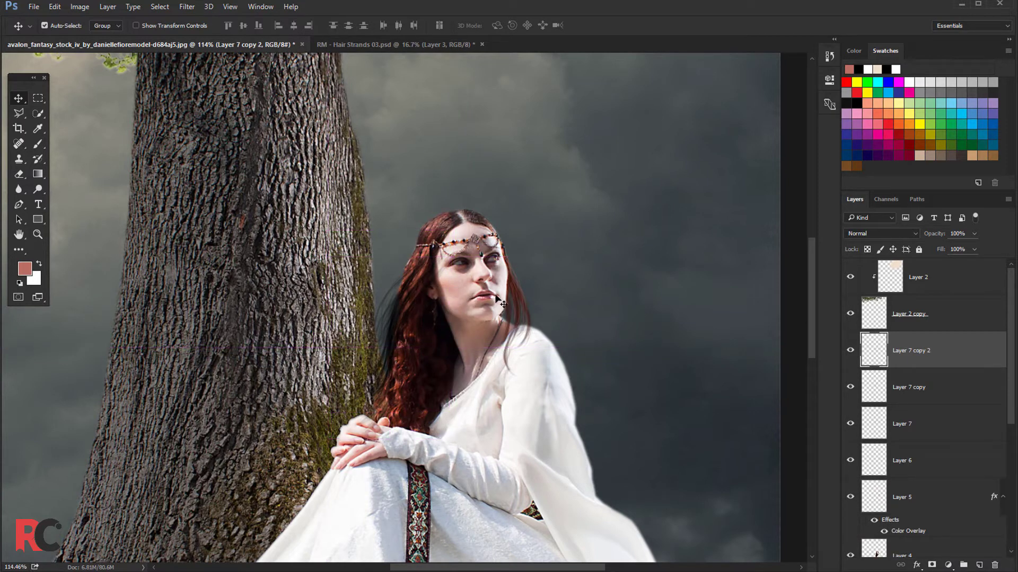
left_click(850, 350)
left_click(850, 350)
left_click(849, 387)
left_click(851, 424)
Step: Merge Layer 7 through Layer 7 copy 2 into a single layer
left_click(914, 433)
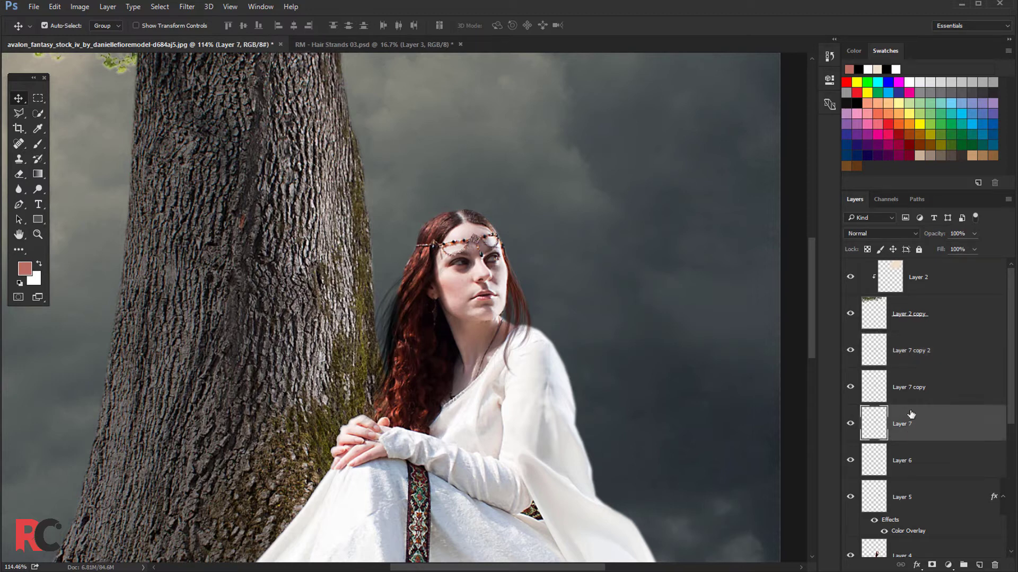
left_click(908, 357, "shift")
key("ctrl+e")
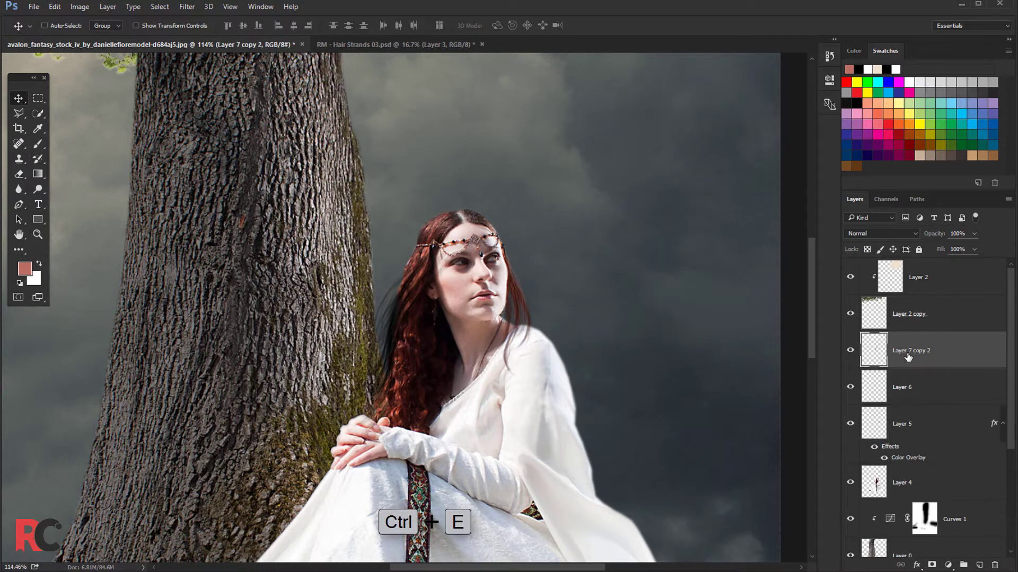
left_click(849, 350)
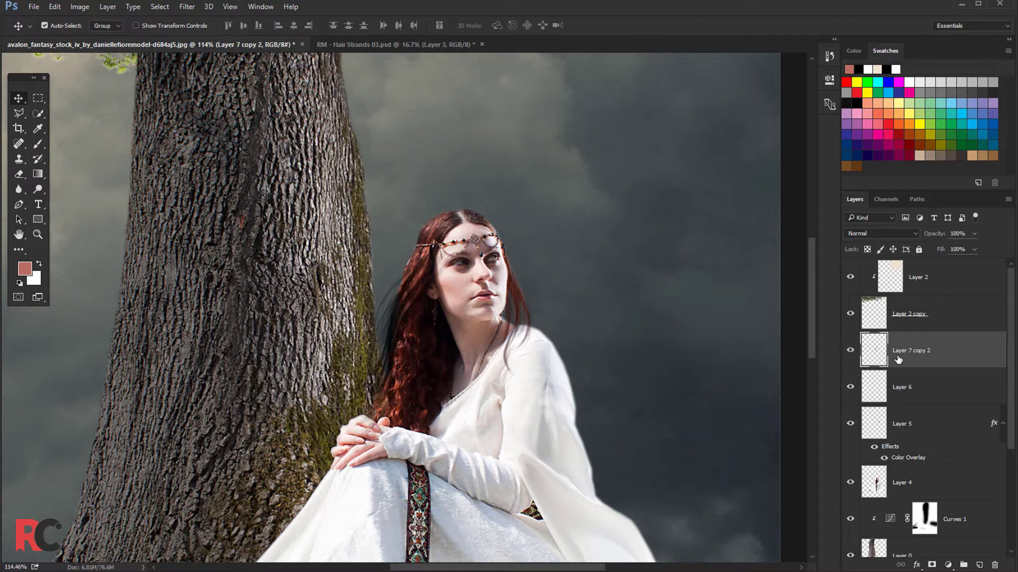
Step: Apply a dark red #3b1510 Color Overlay to the merged Layer 7 copy 2
double_click(950, 360)
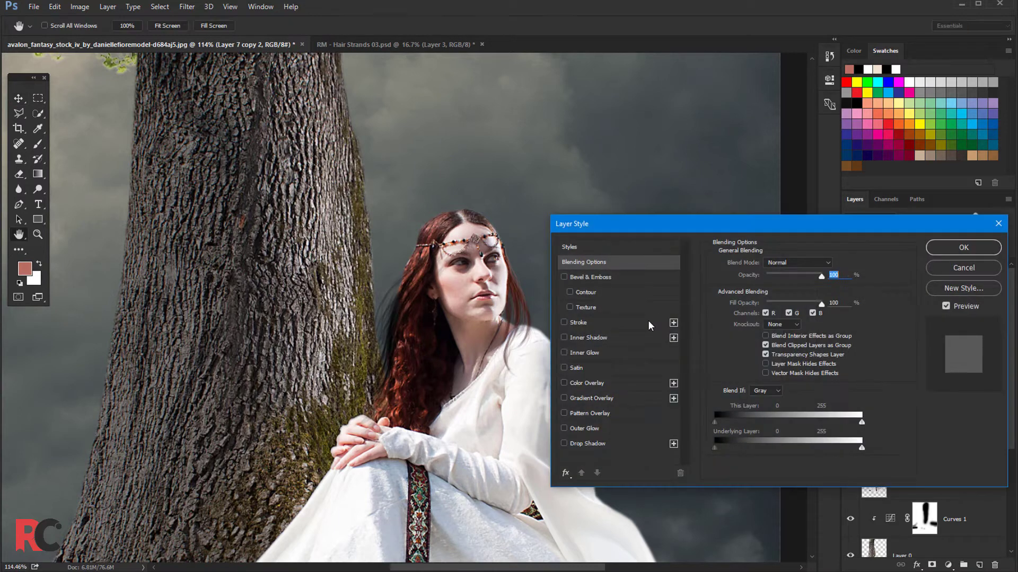
left_click(589, 383)
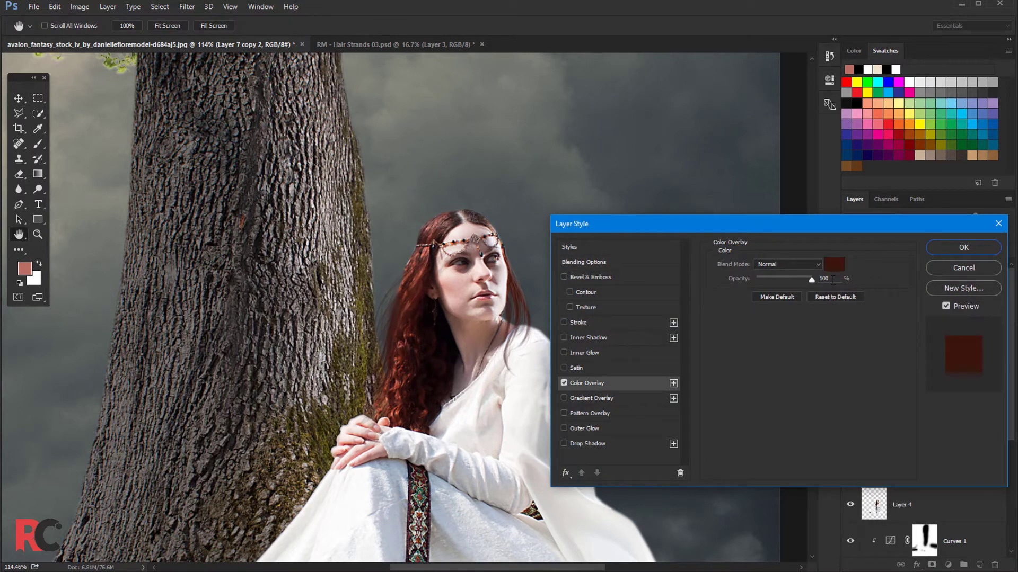
left_click(834, 264)
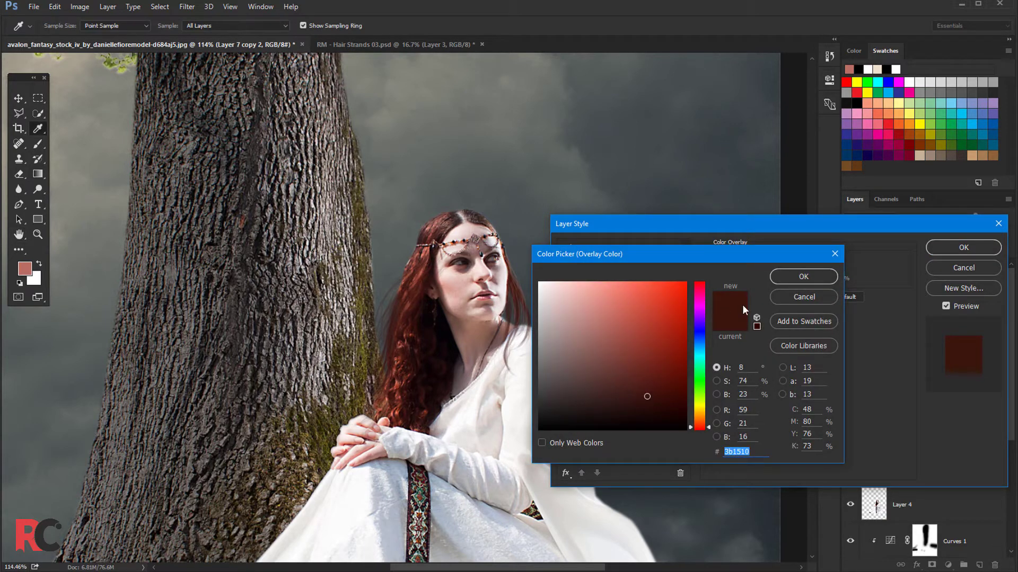
left_click(803, 276)
left_click(963, 247)
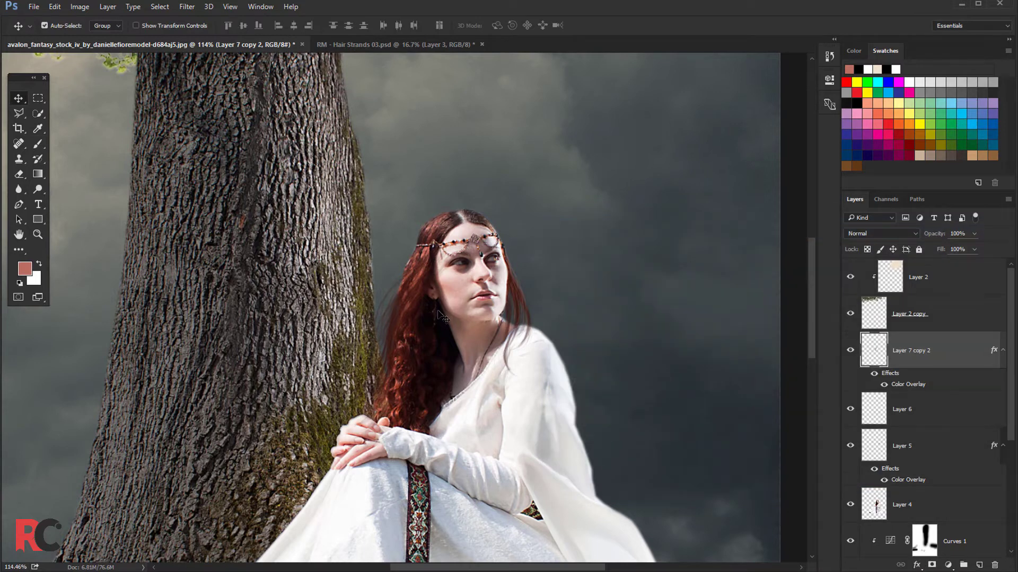
scroll(439, 316, "up", 1)
Step: Switch to the Brush tool and add a new empty Layer 7 above the tinted strands
left_click(849, 350)
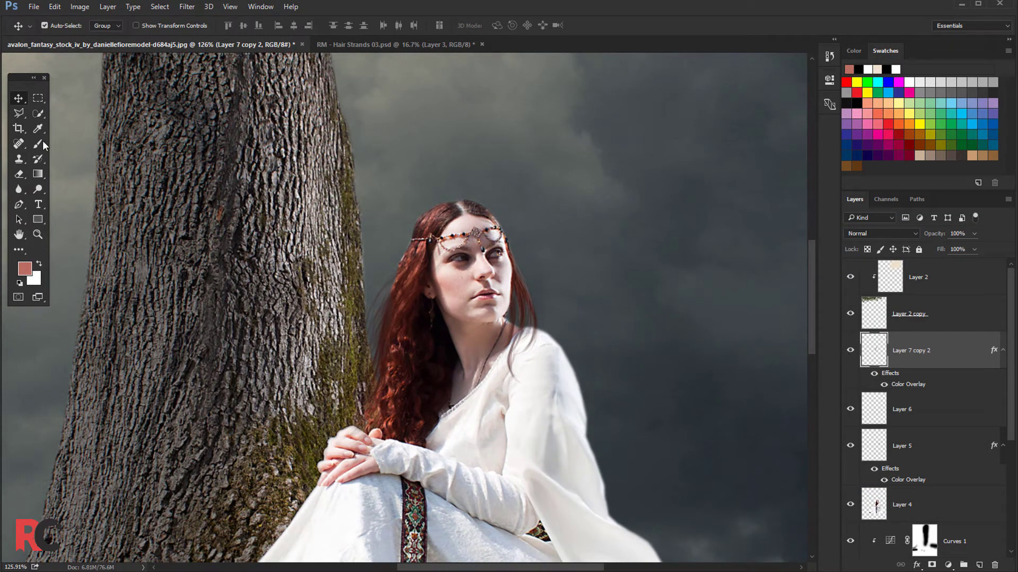
key("b")
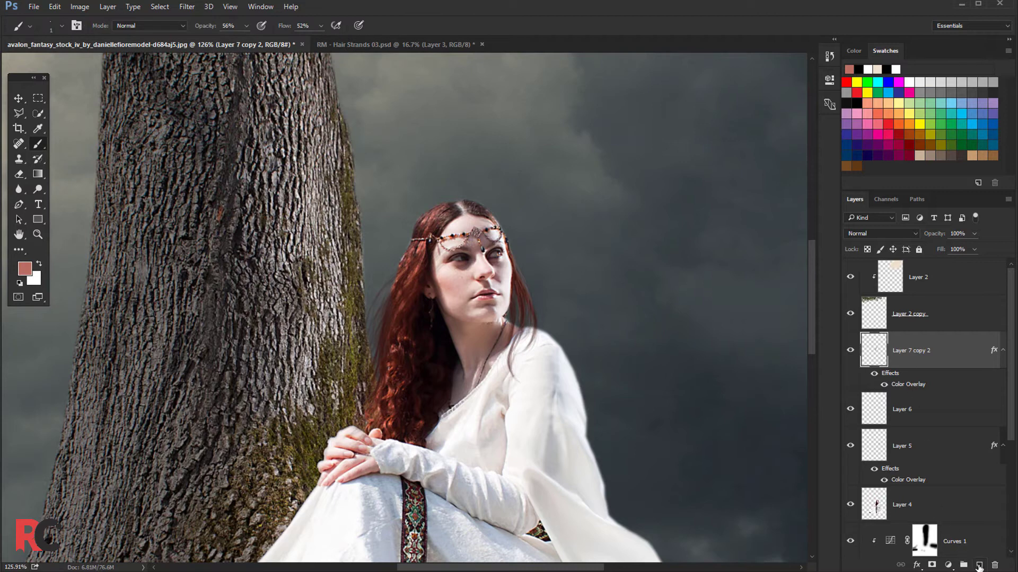
left_click(979, 565)
scroll(373, 299, "up", 2)
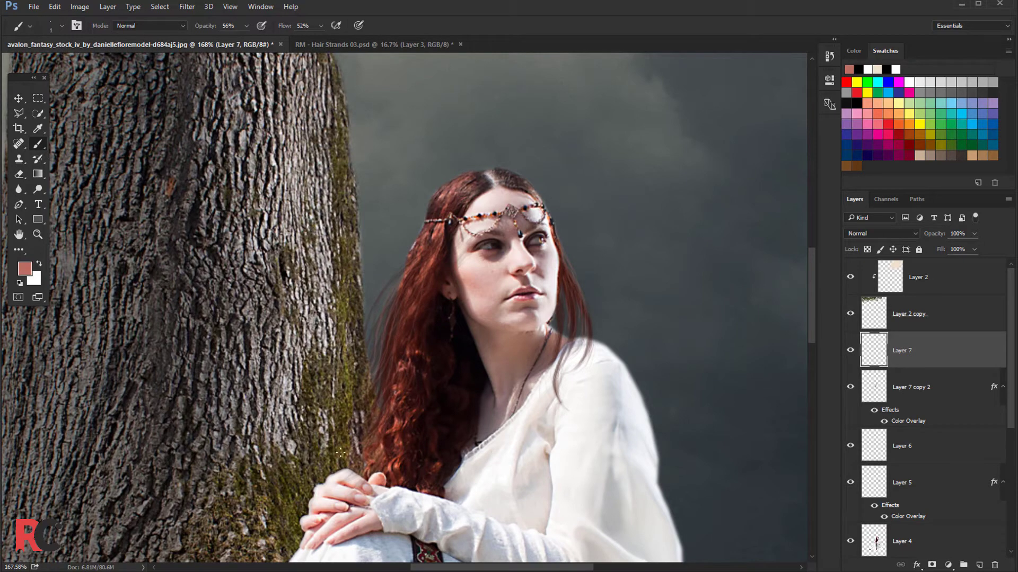
Step: Fit the whole image on screen and toggle the tinted strands off and on to compare
key("ctrl+minus")
key("ctrl+0")
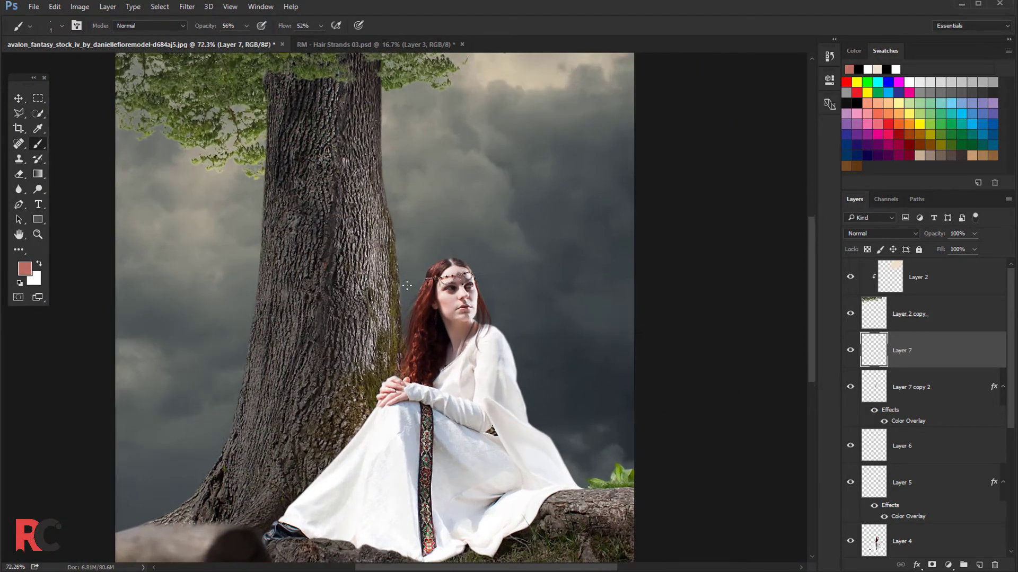
left_click(851, 350)
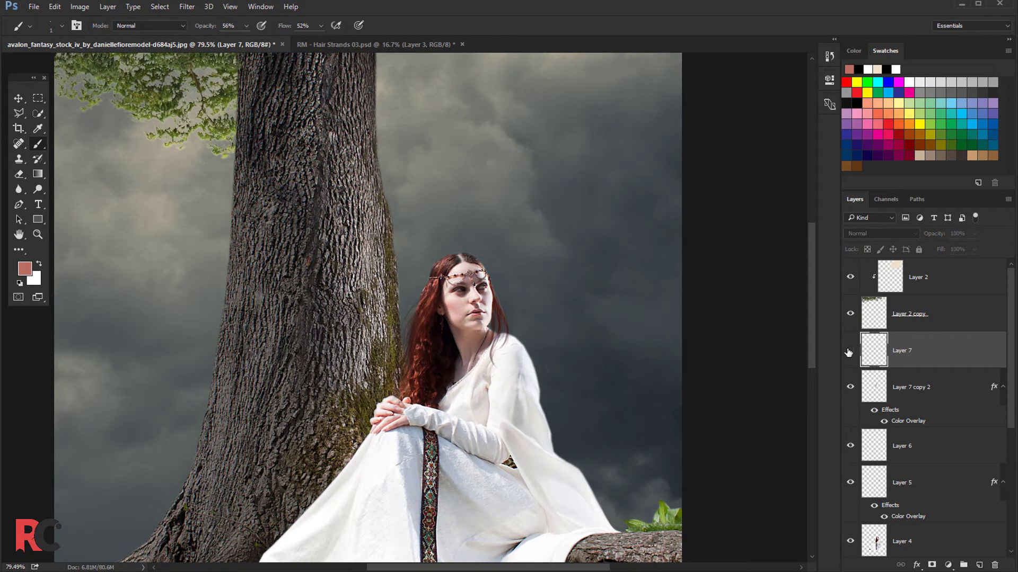
left_click(849, 388)
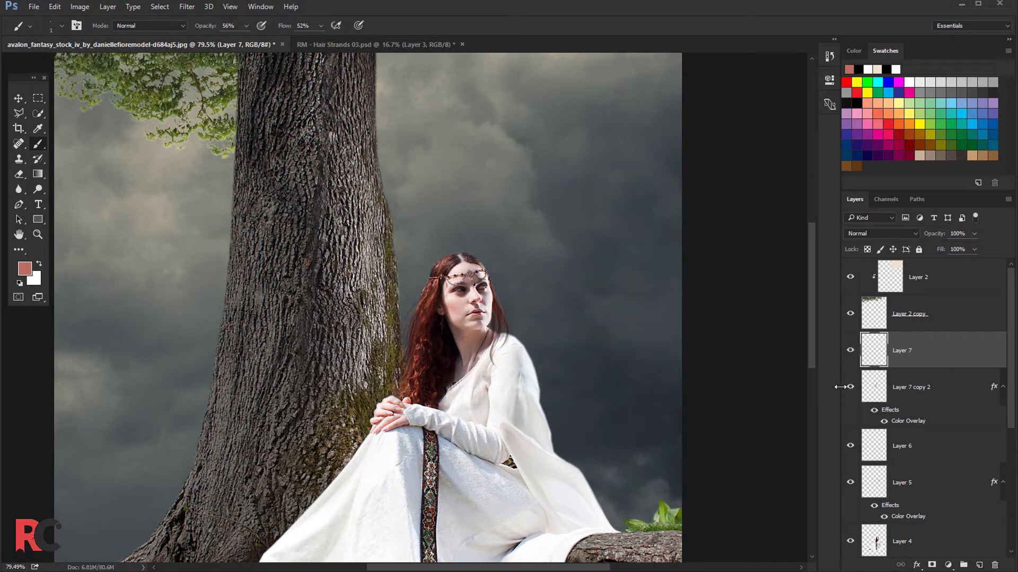
Step: Change Layer 7 copy 2's Color Overlay to the slightly lighter dark red 4e211a
double_click(908, 422)
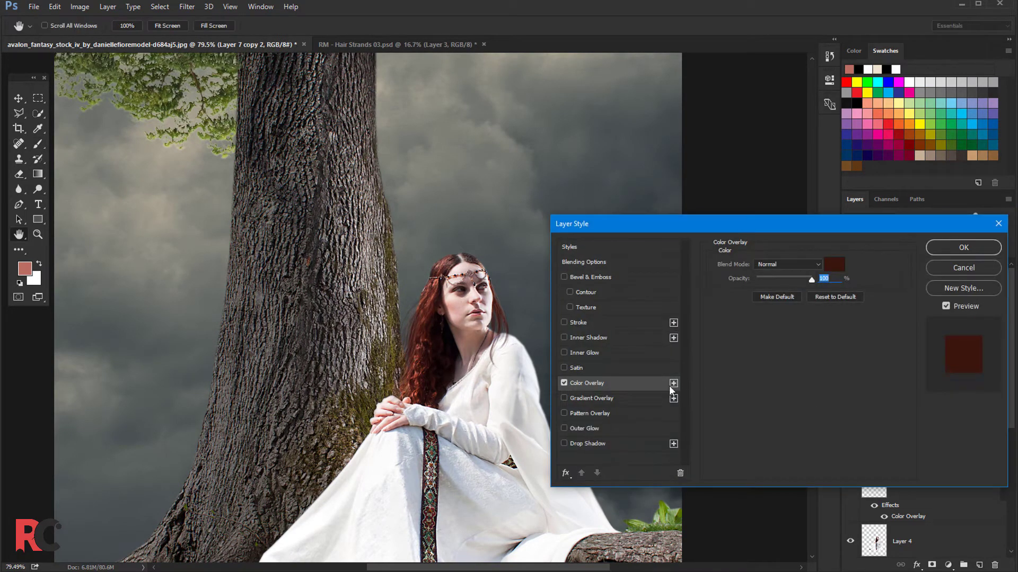
left_click(835, 265)
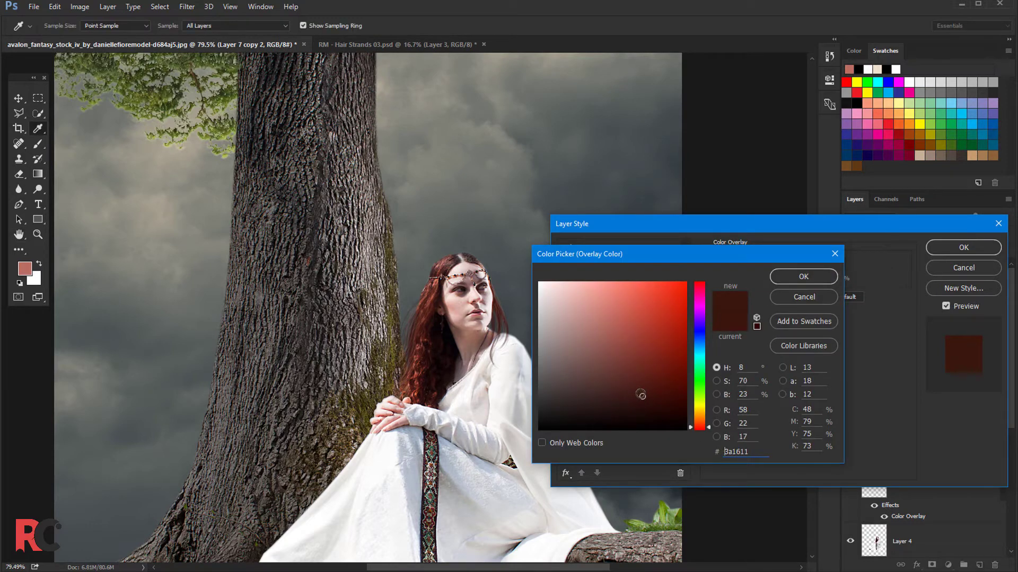
left_click_drag(641, 394, 637, 384)
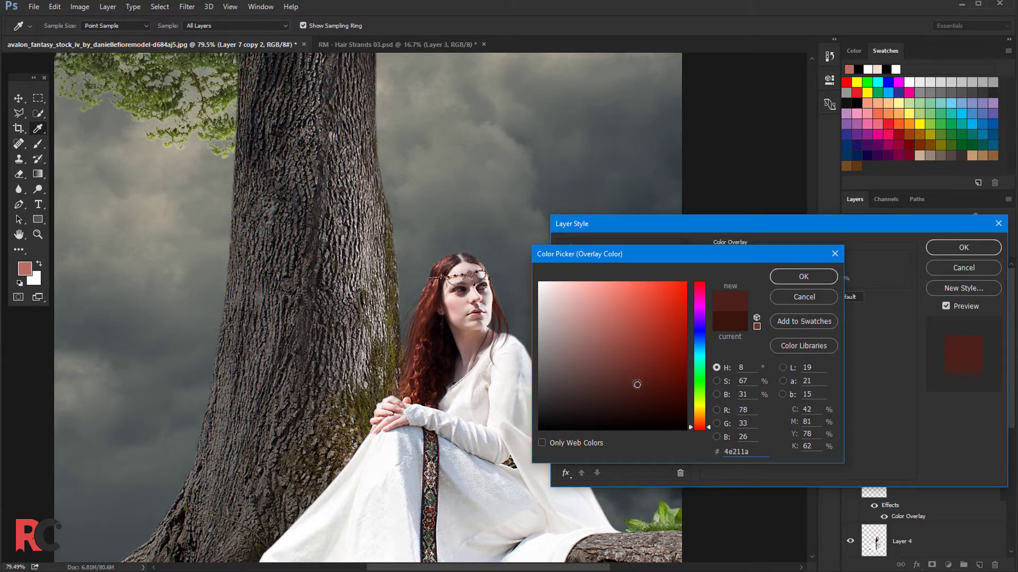
left_click(636, 385)
scroll(431, 282, "up", 1)
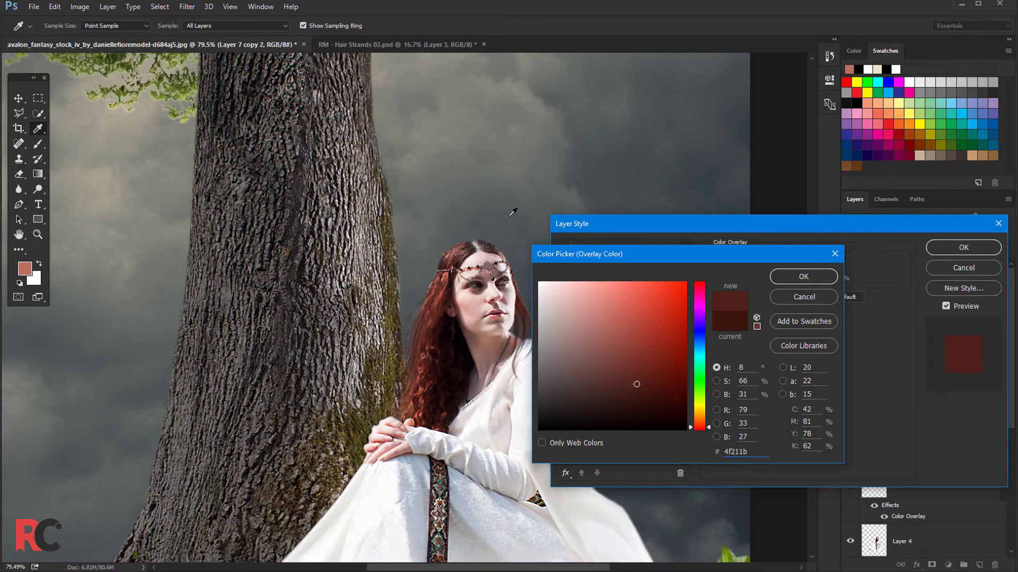
scroll(430, 282, "up", 1)
scroll(431, 282, "up", 1)
left_click_drag(489, 298, 351, 234)
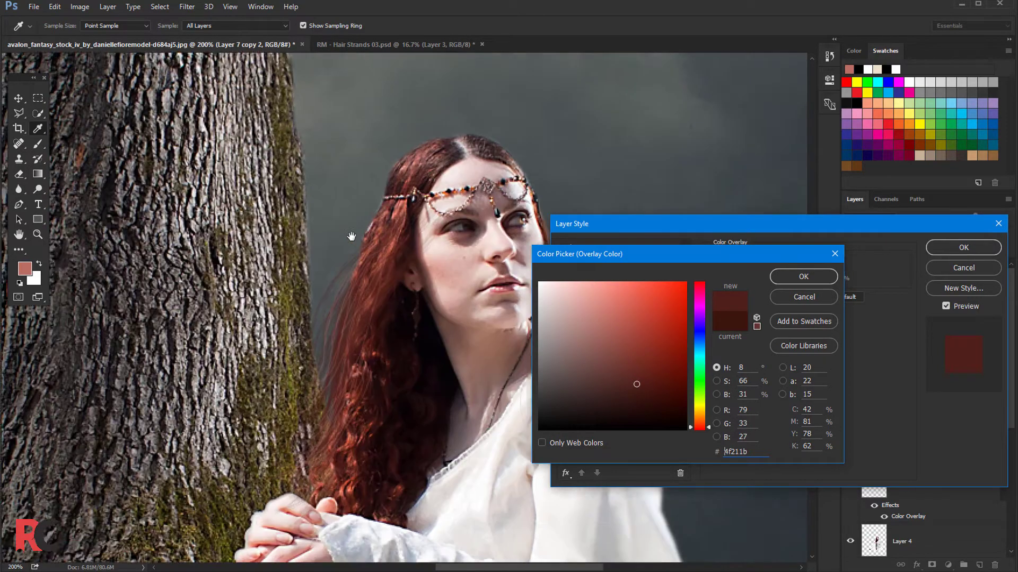
left_click_drag(636, 385, 632, 391)
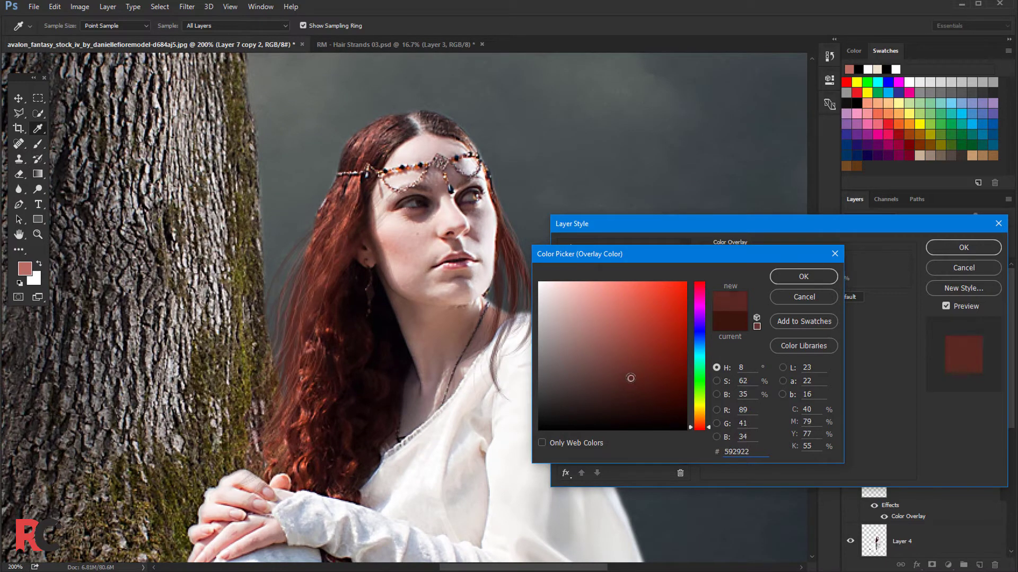
left_click(628, 395)
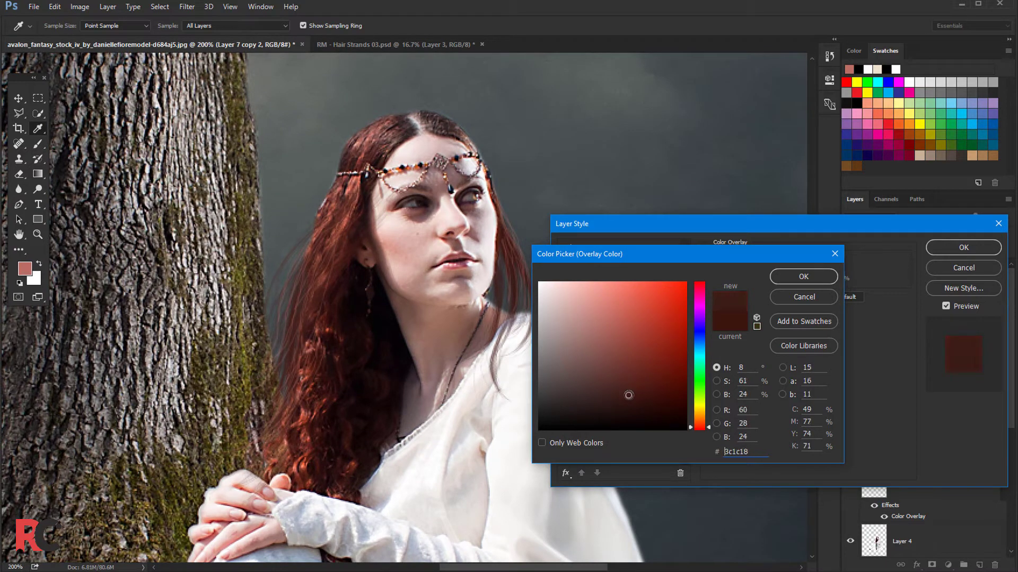
left_click_drag(628, 395, 636, 385)
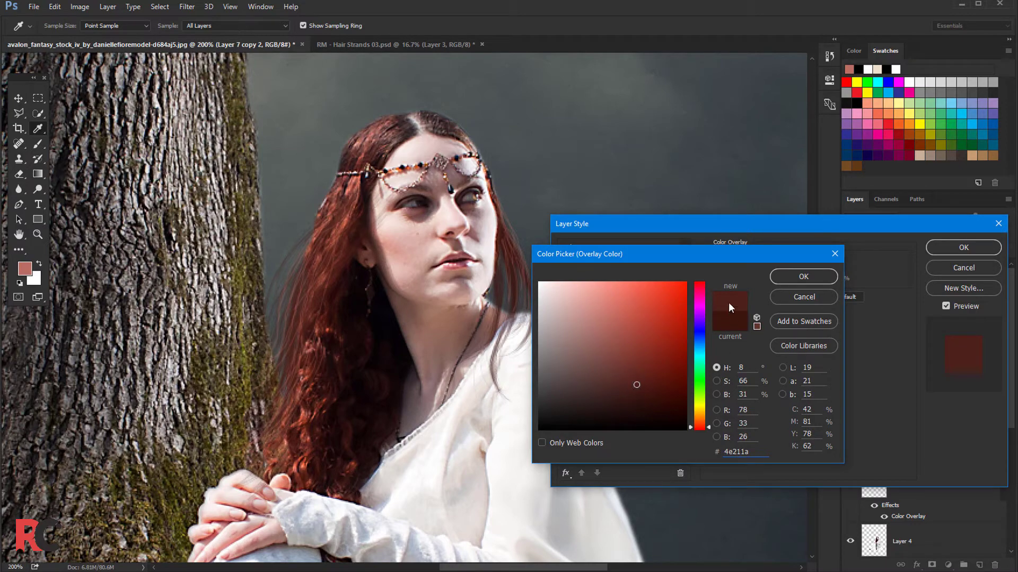
left_click(780, 276)
Step: Close the layer style settings, zoom in on the face, and make empty Layer 7 active
left_click(933, 253)
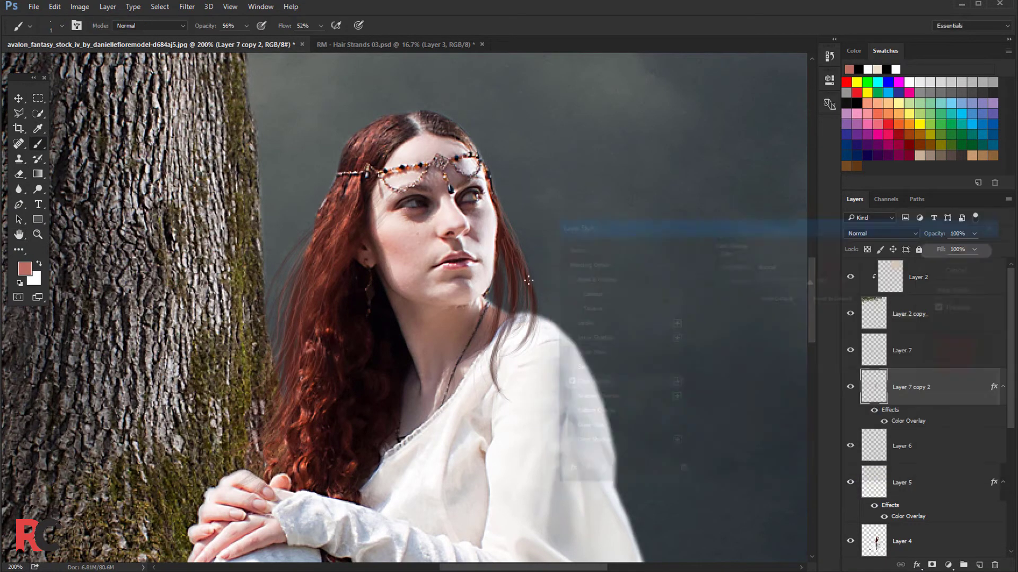
scroll(467, 283, "up", 3)
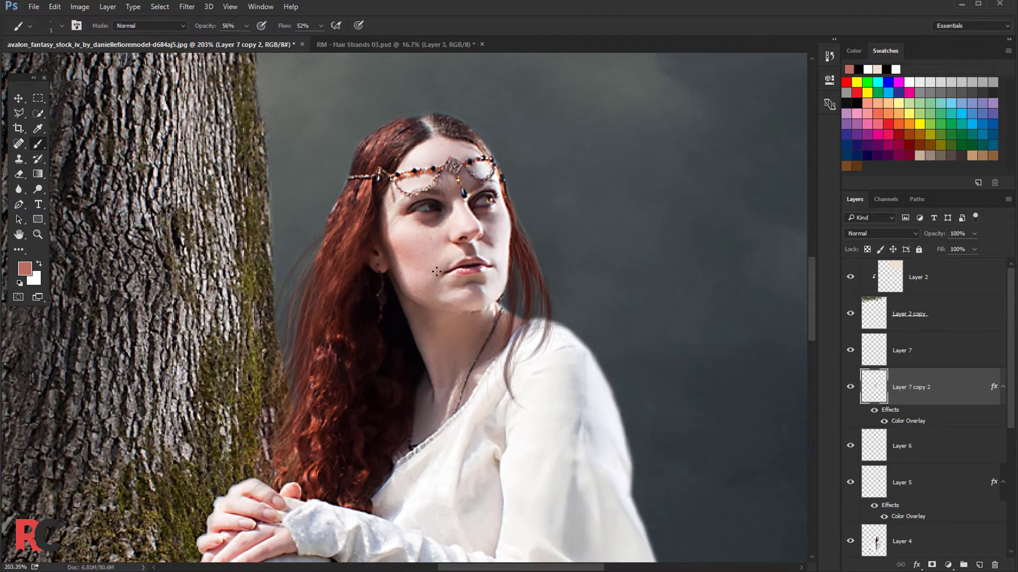
left_click(896, 351)
left_click(850, 350)
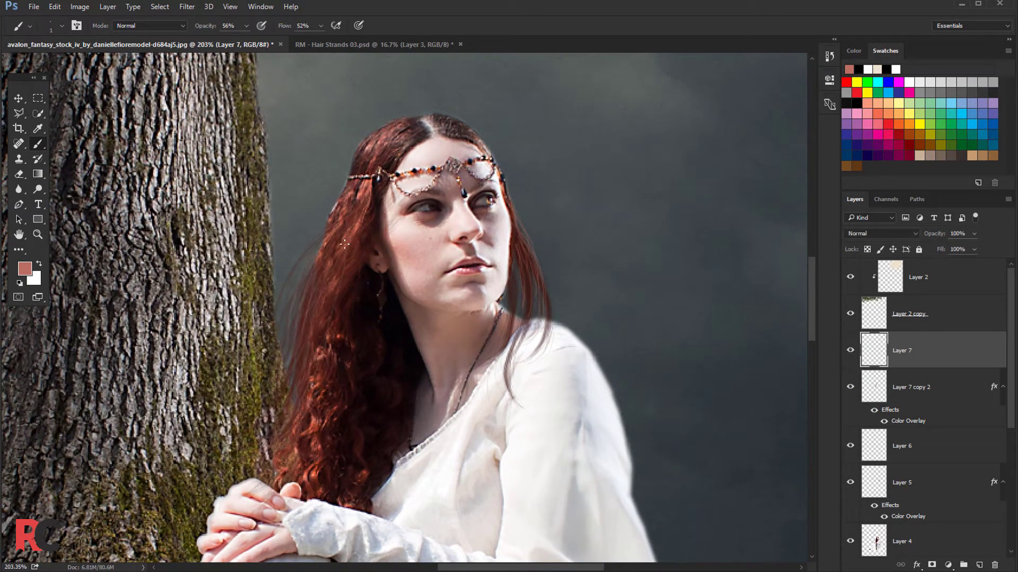
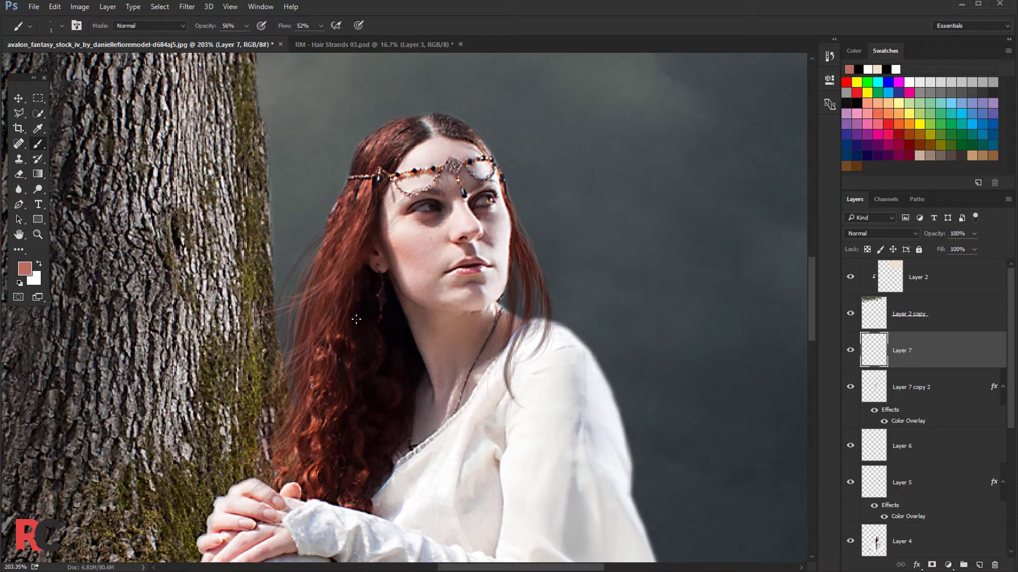
Step: Paint a thin, loose strand into the woman's hair
left_click_drag(358, 313, 359, 272)
scroll(277, 344, "down", 3)
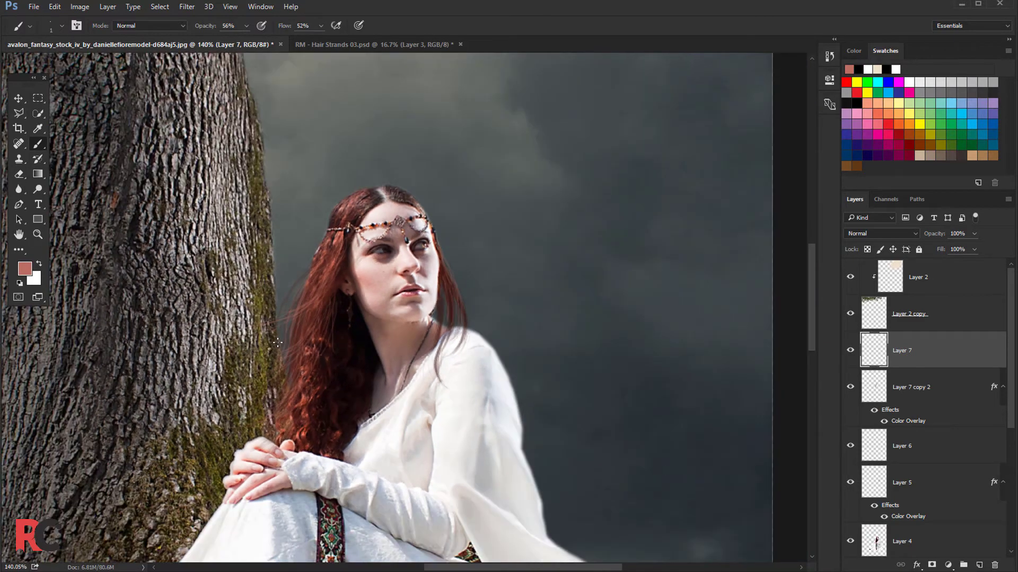
scroll(277, 342, "down", 3)
scroll(278, 339, "down", 3)
scroll(279, 336, "down", 2)
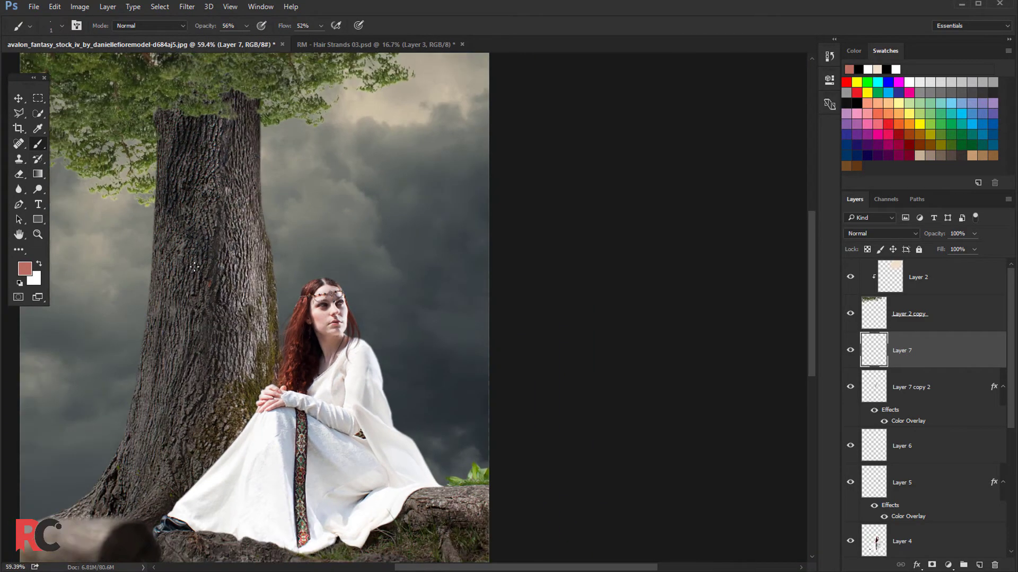
Step: Check Layers 7, 7 copy 2, 5 and 4 by toggling visibility, then select Layer 7 through Layer 4
left_click(23, 100)
scroll(318, 222, "down", 1)
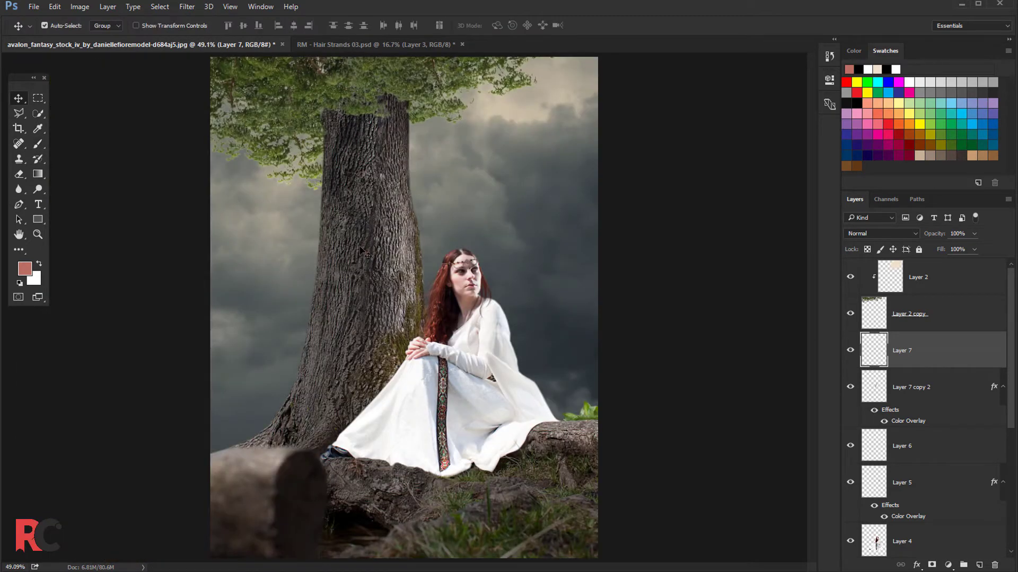
scroll(366, 253, "down", 1)
scroll(385, 256, "up", 1)
scroll(906, 396, "down", 1)
left_click(850, 313)
left_click(850, 314)
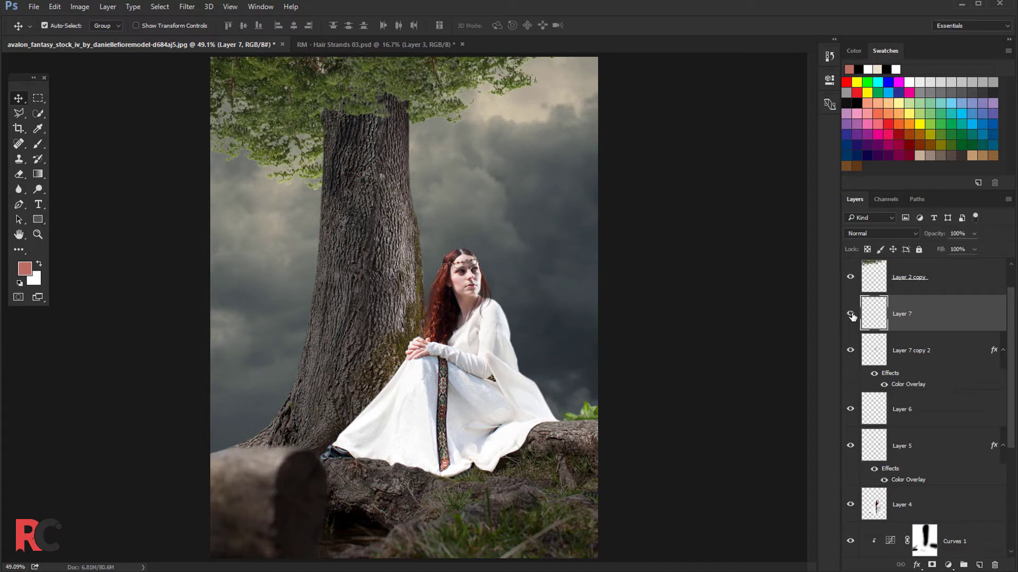
left_click(851, 350)
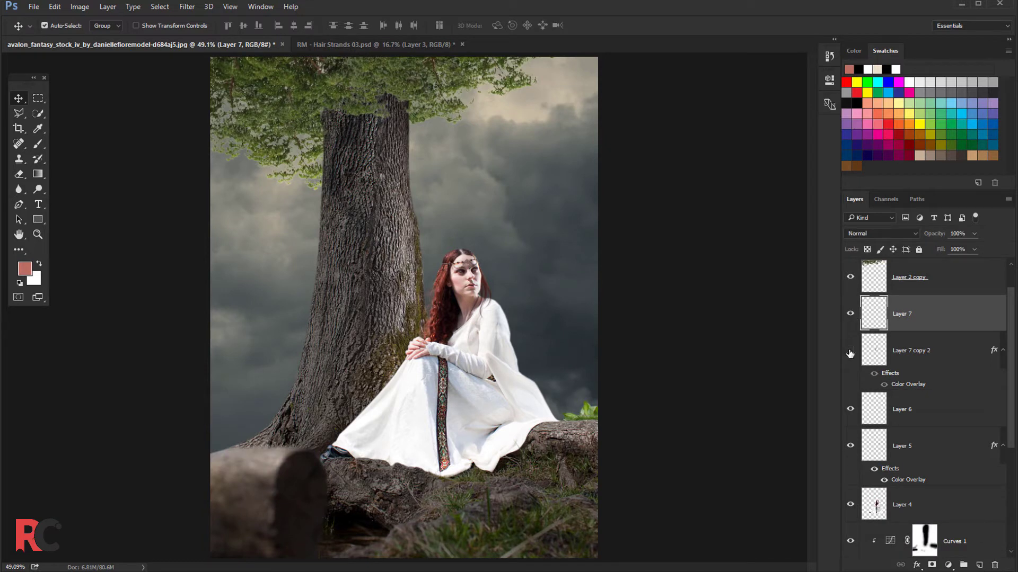
left_click(850, 409)
left_click(850, 446)
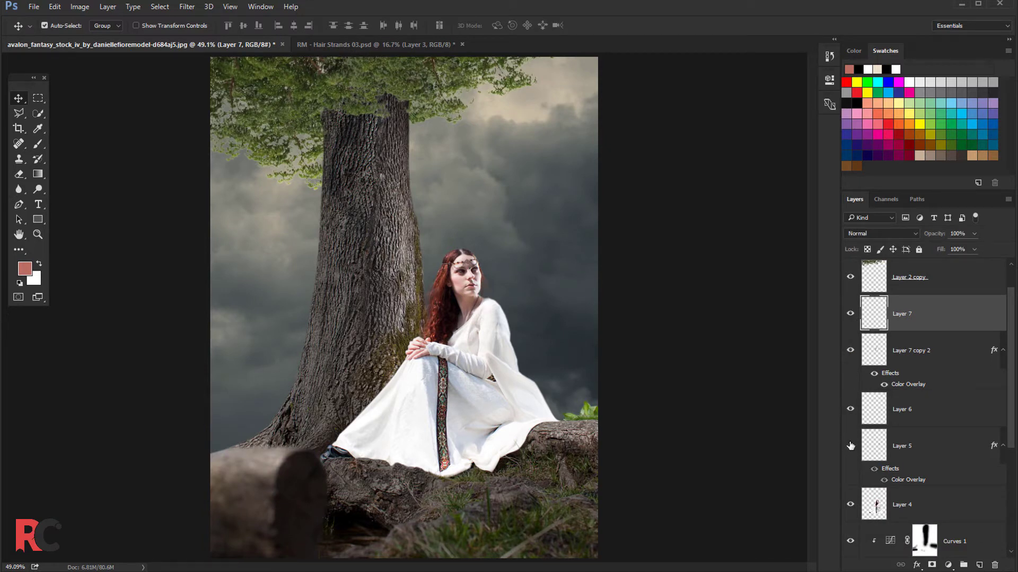
left_click(850, 504)
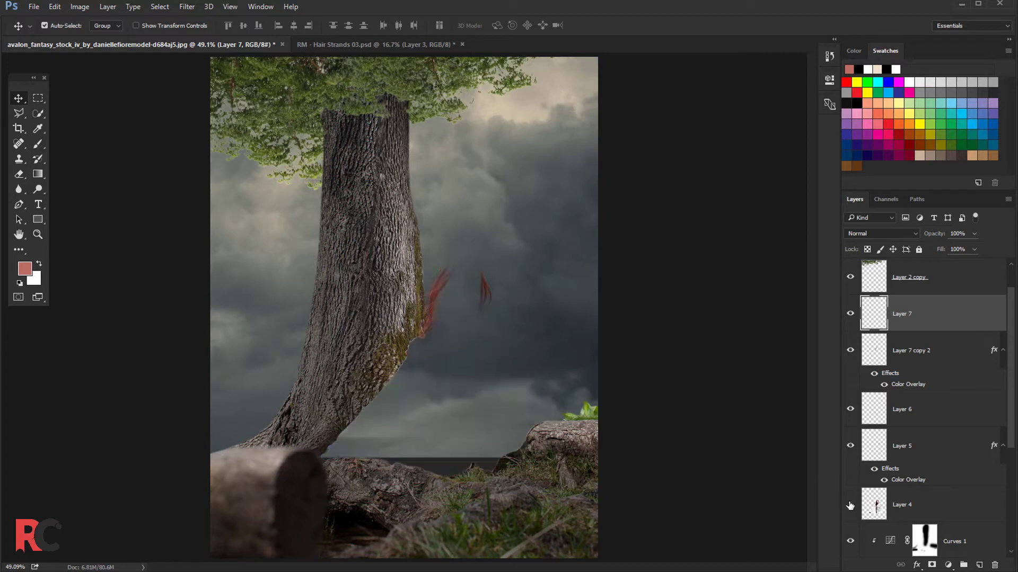
left_click(904, 510)
left_click(900, 321, "shift")
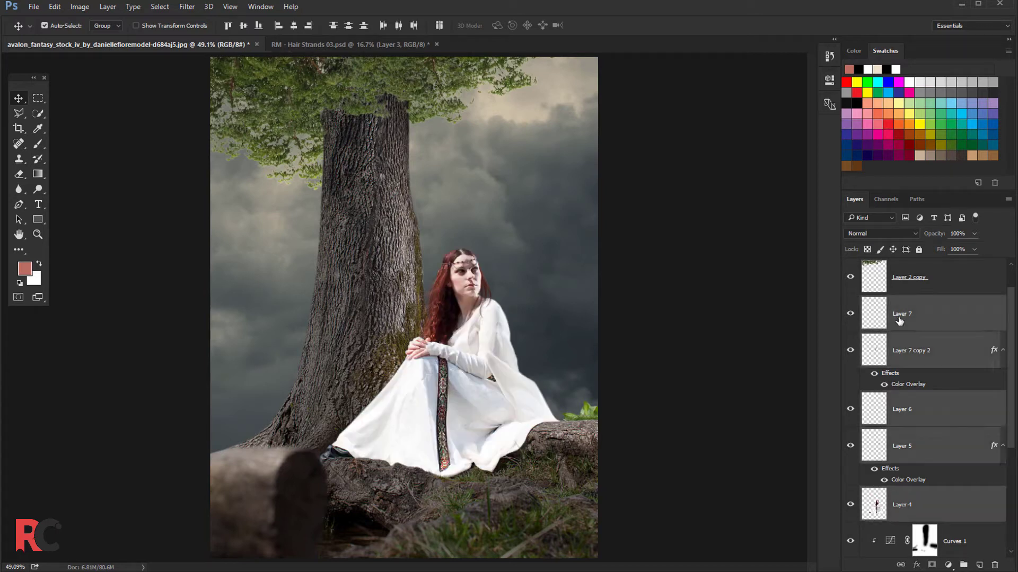
Step: Merge the selected hair and woman layers into Layer 7 and check the result
key("ctrl+e")
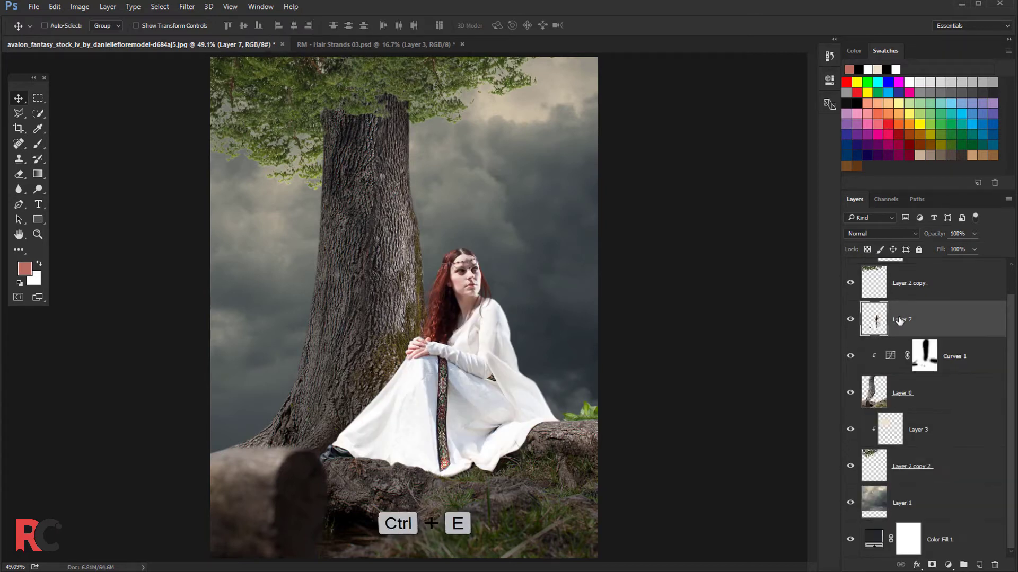
left_click(850, 320)
left_click(850, 320)
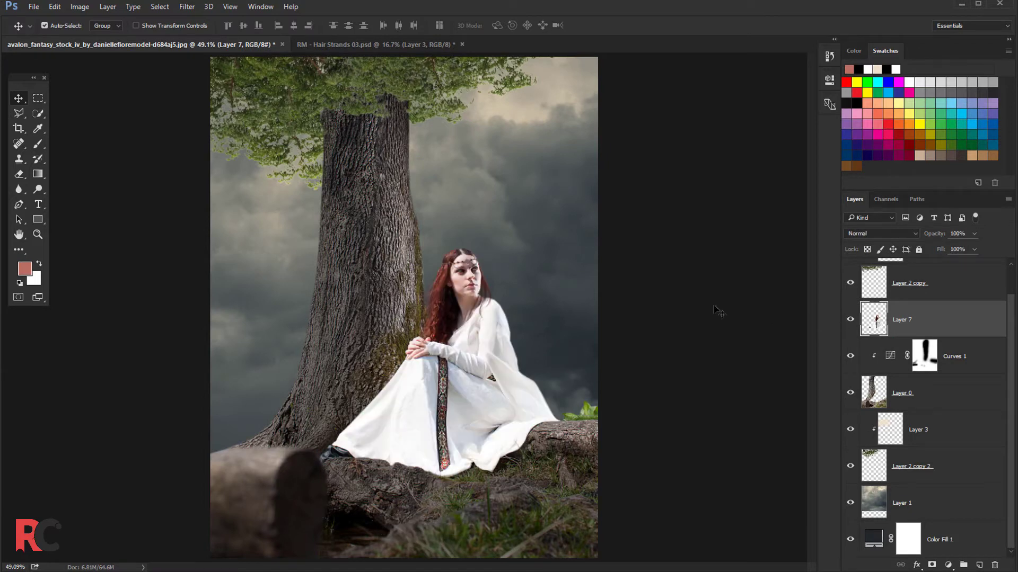
Step: Add a Curves layer clipped to the woman and pull its top point down to darken highlights
left_click(947, 565)
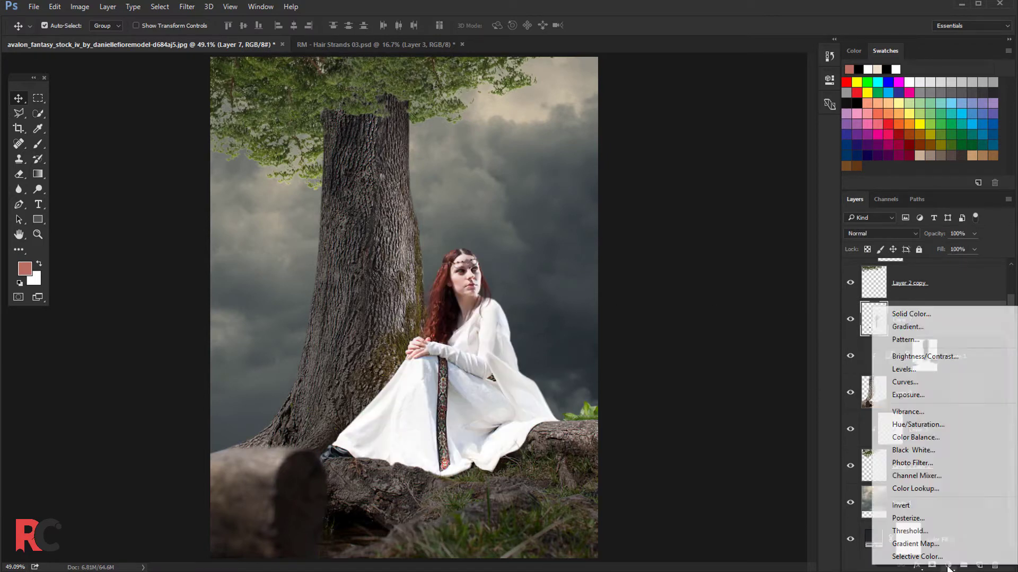
left_click(906, 382)
left_click(726, 273)
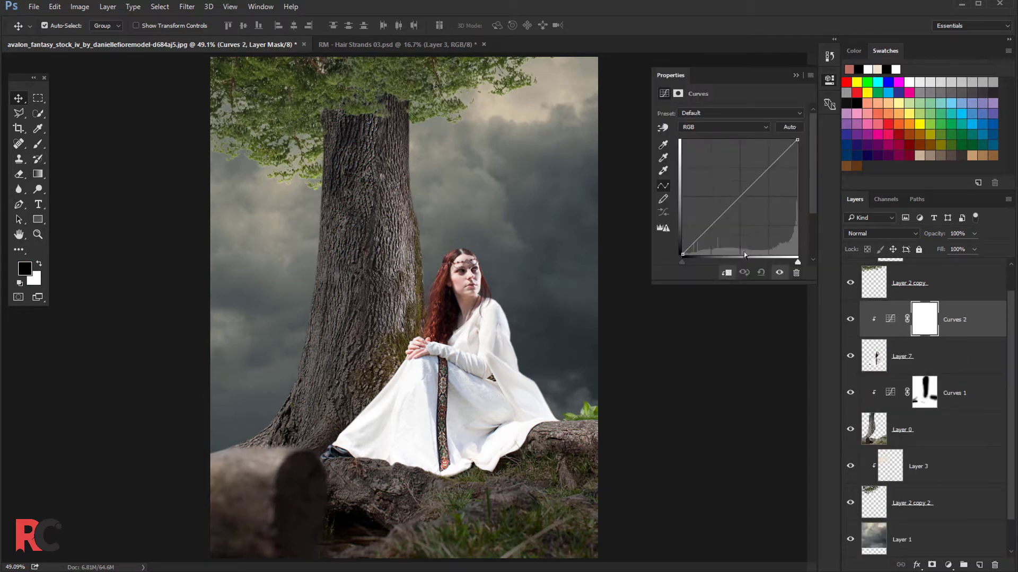
left_click_drag(797, 140, 802, 182)
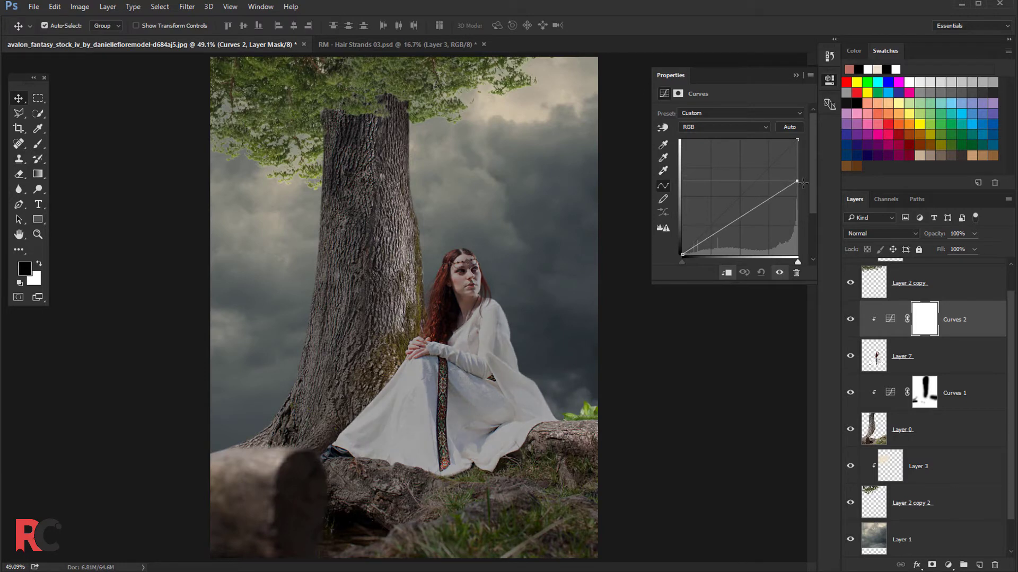
left_click(795, 75)
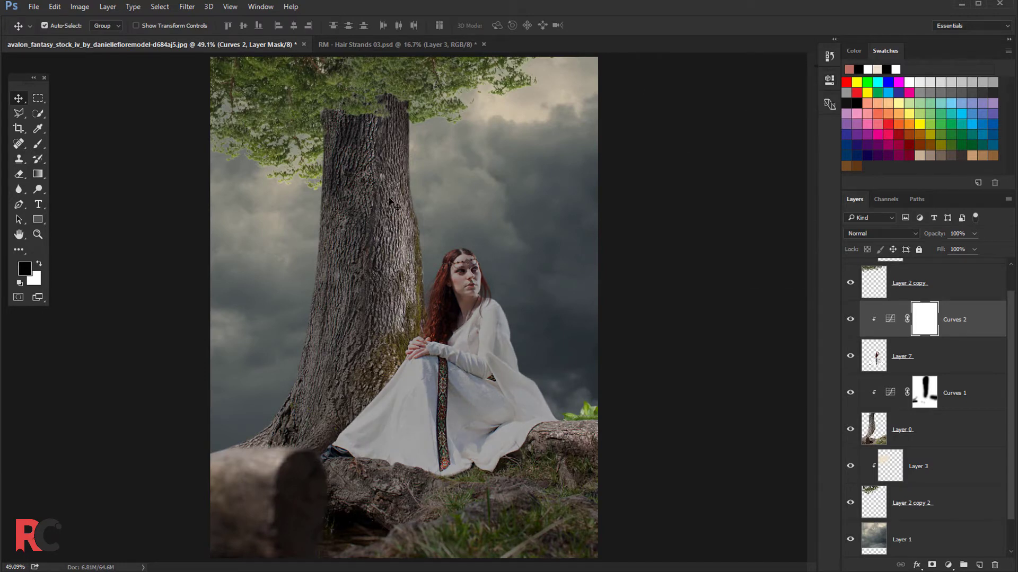
Step: Mask the Curves off her face and shoulder with a soft brush at 30% opacity, 26% flow
left_click(38, 144)
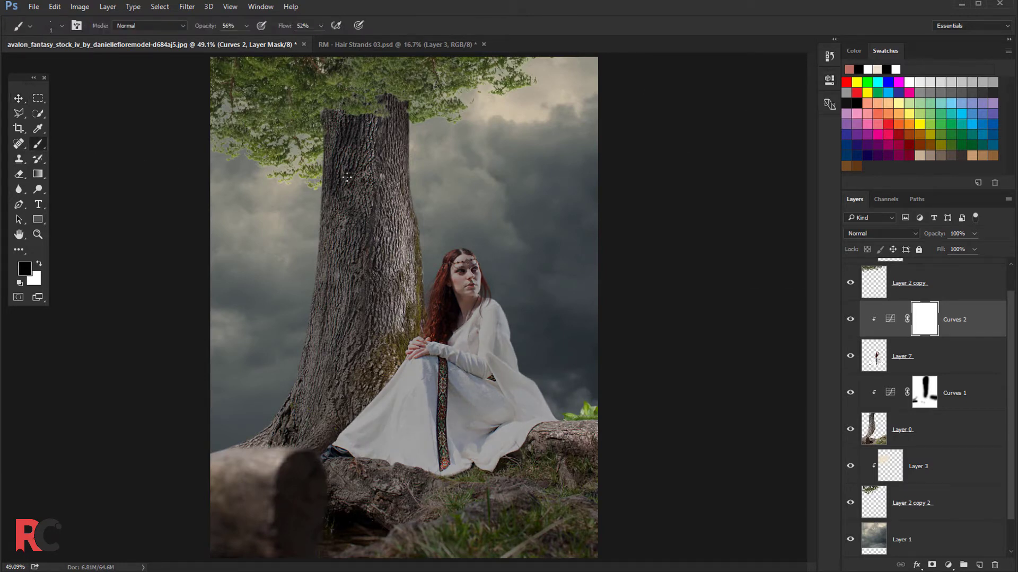
left_click(62, 26)
left_click(101, 138)
left_click(604, 43)
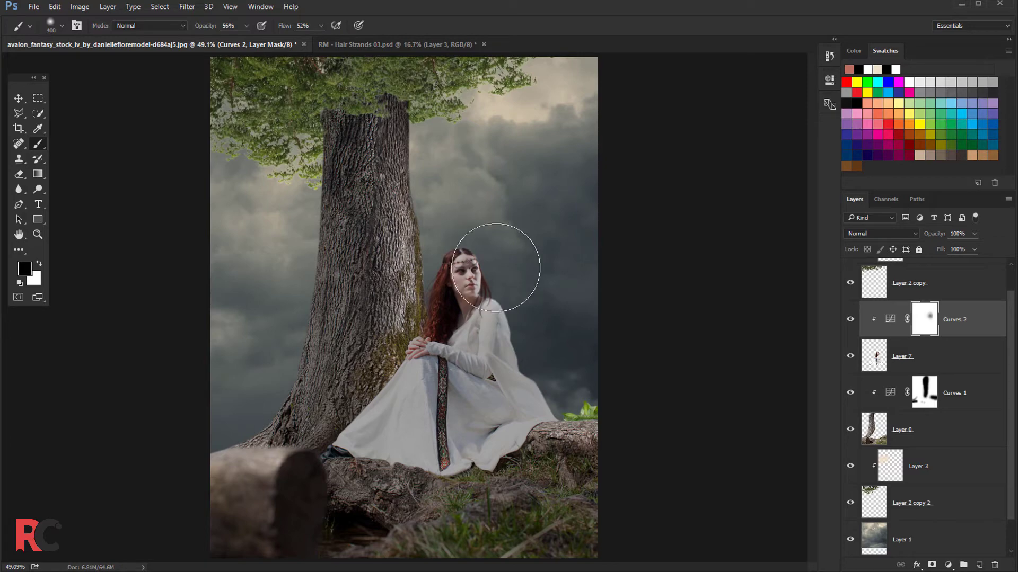
mouse_move(499, 272)
left_mouse_down()
mouse_move(552, 370)
mouse_move(521, 288)
left_mouse_up()
scroll(493, 271, "up", 2)
key("bracketleft")
key("bracketleft")
key("bracketleft")
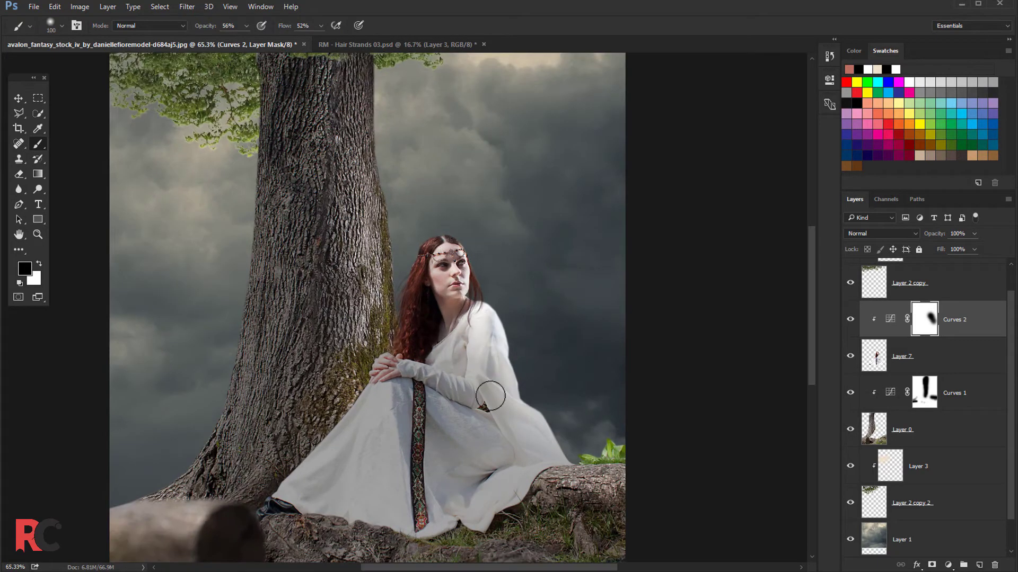
key("bracketright")
key("bracketright")
key("3")
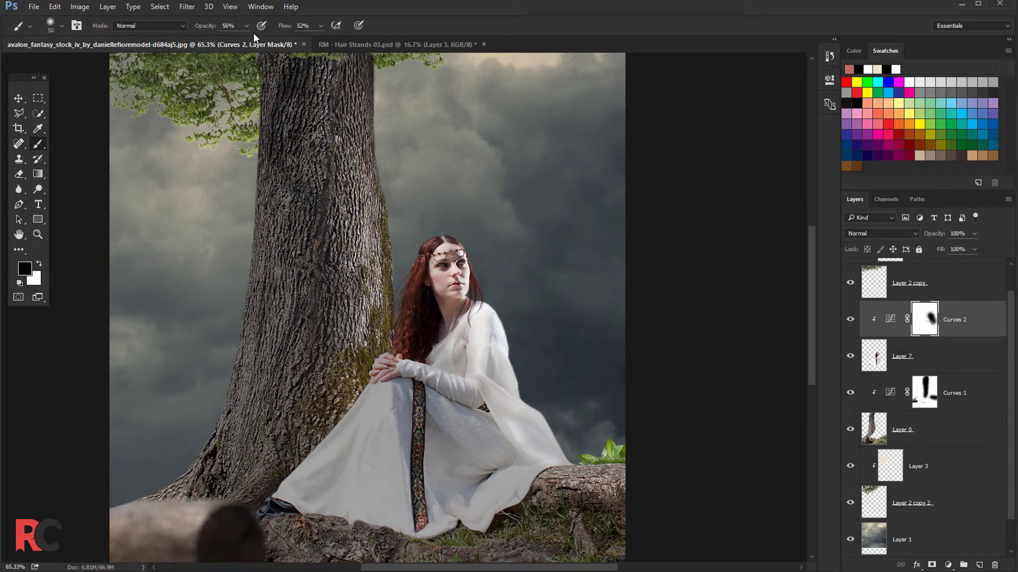
key("shift+2")
key("shift+6")
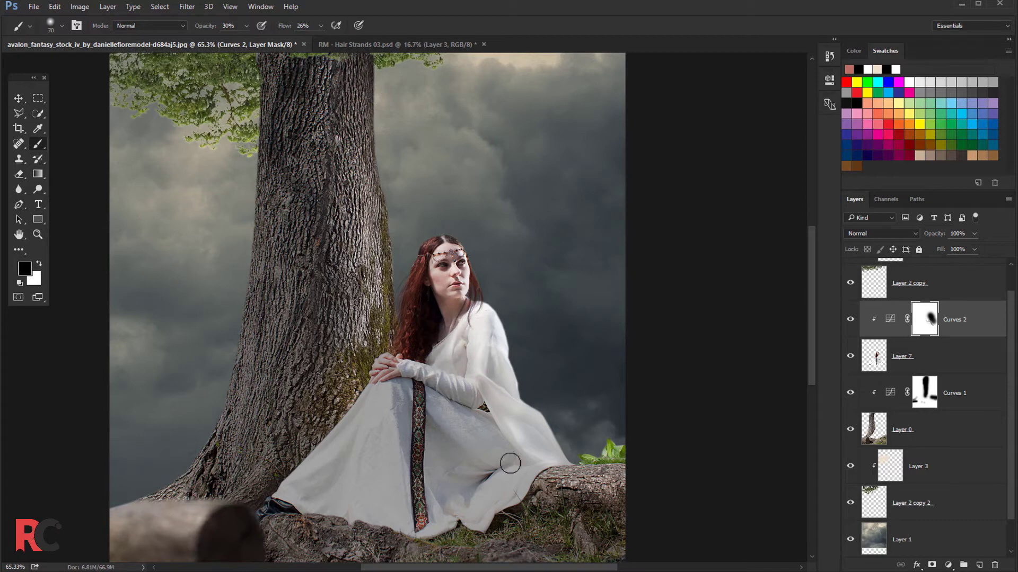
Step: Compare the dress with Curves 2 hidden and shown, then set its opacity to 85%
left_click(848, 321)
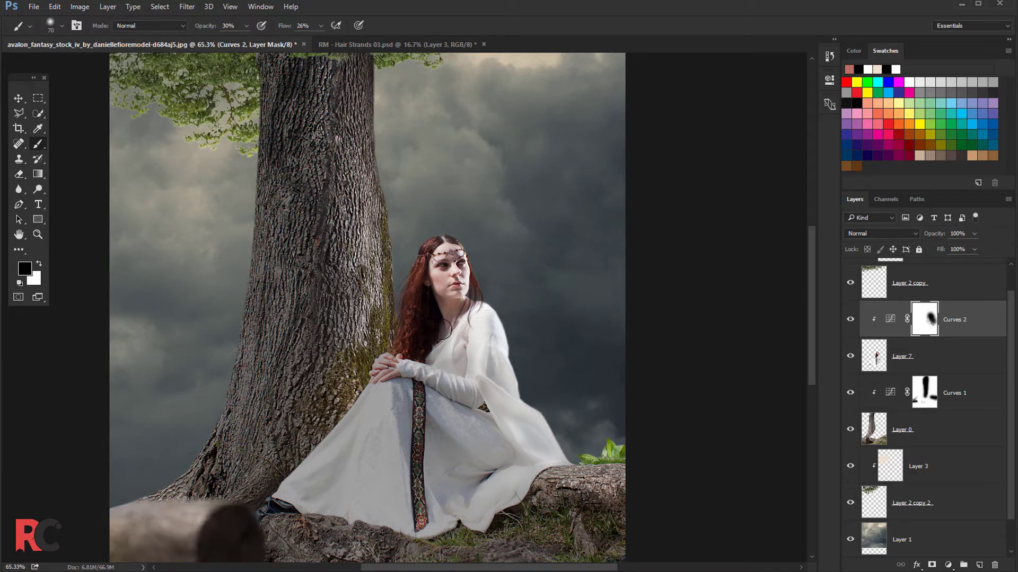
scroll(453, 306, "down", 3)
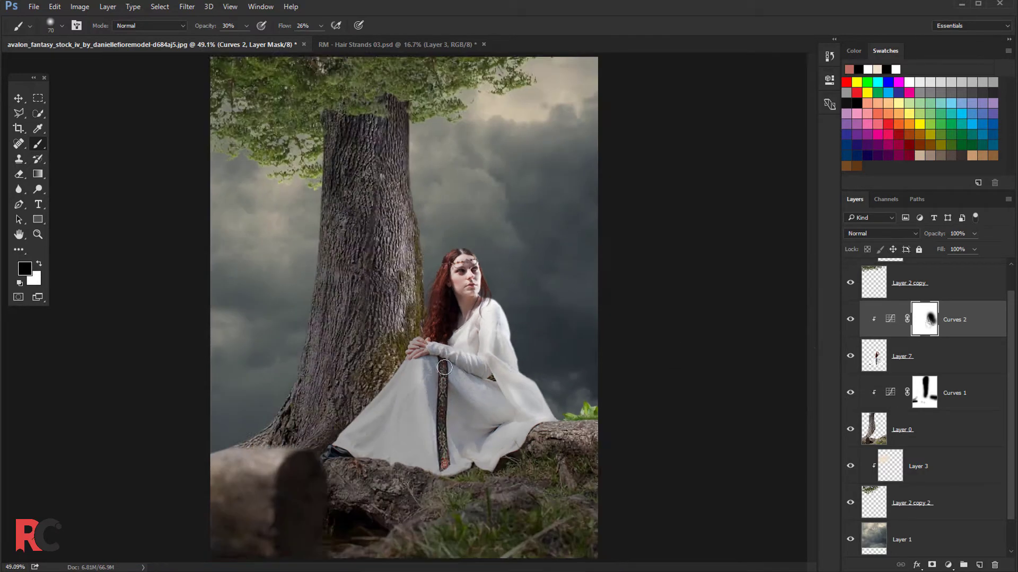
scroll(453, 306, "down", 2)
left_click(849, 320)
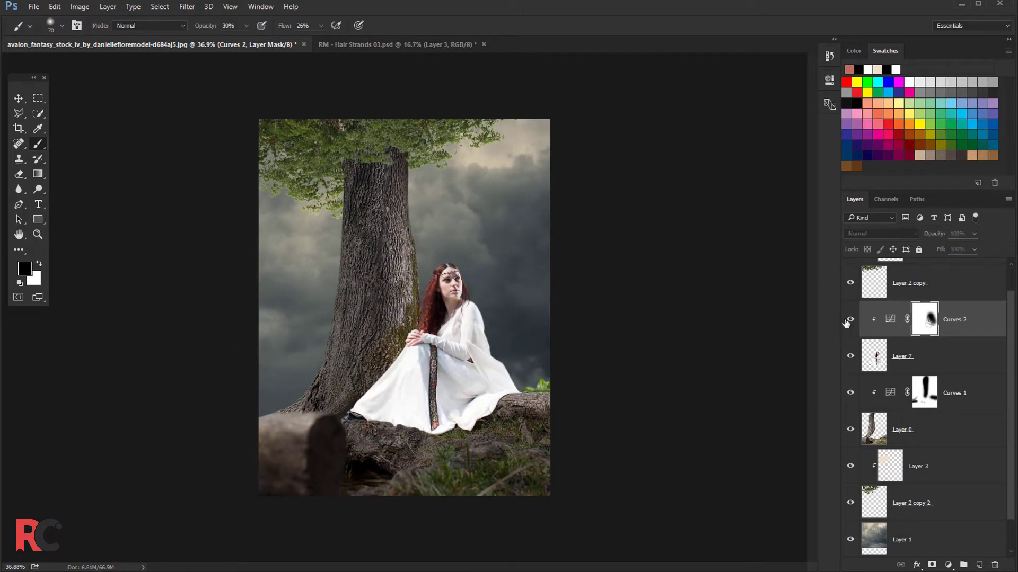
left_click(975, 235)
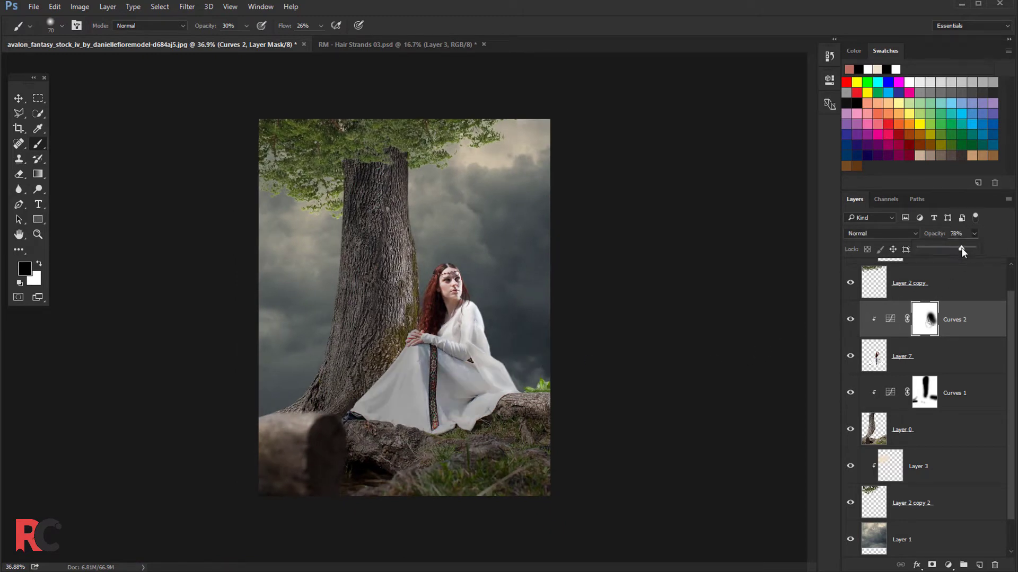
left_click_drag(962, 246, 962, 247)
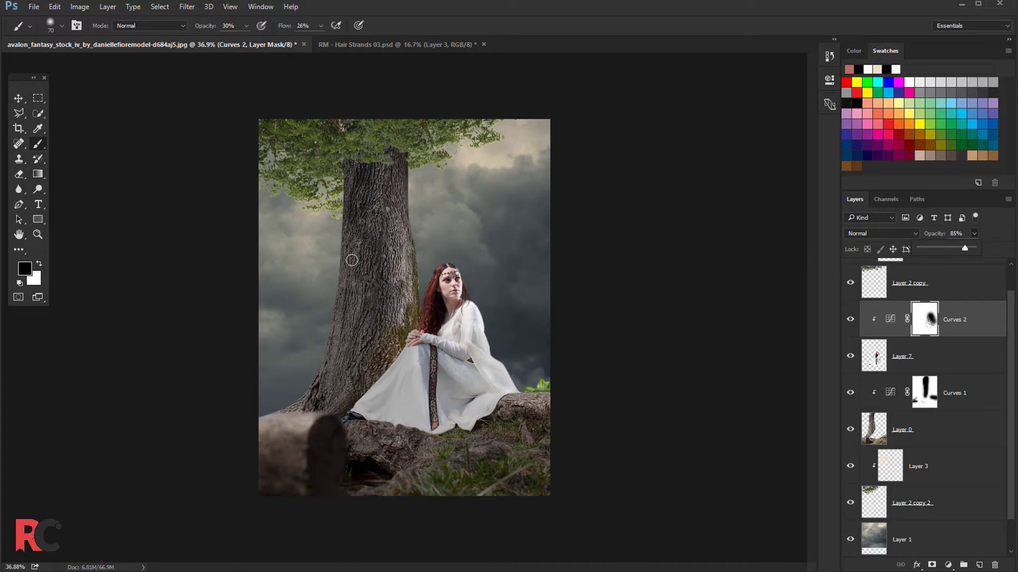
left_click(18, 99)
Step: Review the composite, then close the hair strands document without saving
key("ctrl+plus")
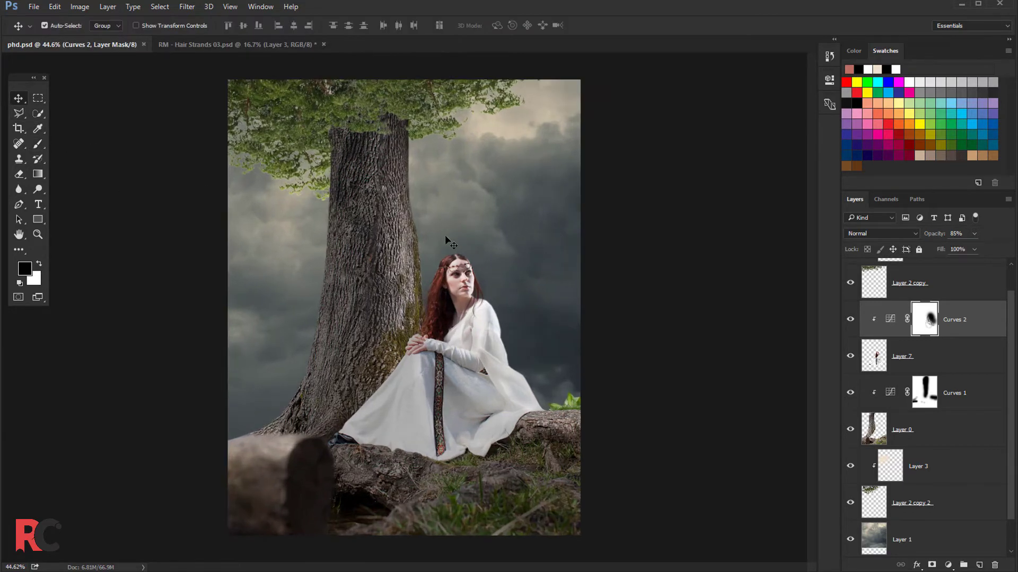
key("ctrl+minus")
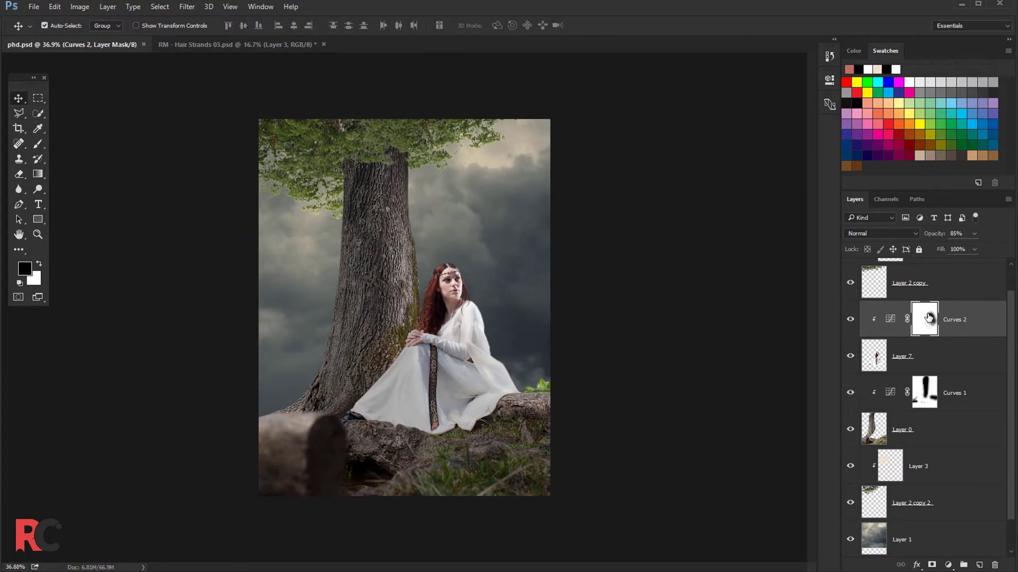
scroll(929, 318, "up", 1)
left_click(940, 279)
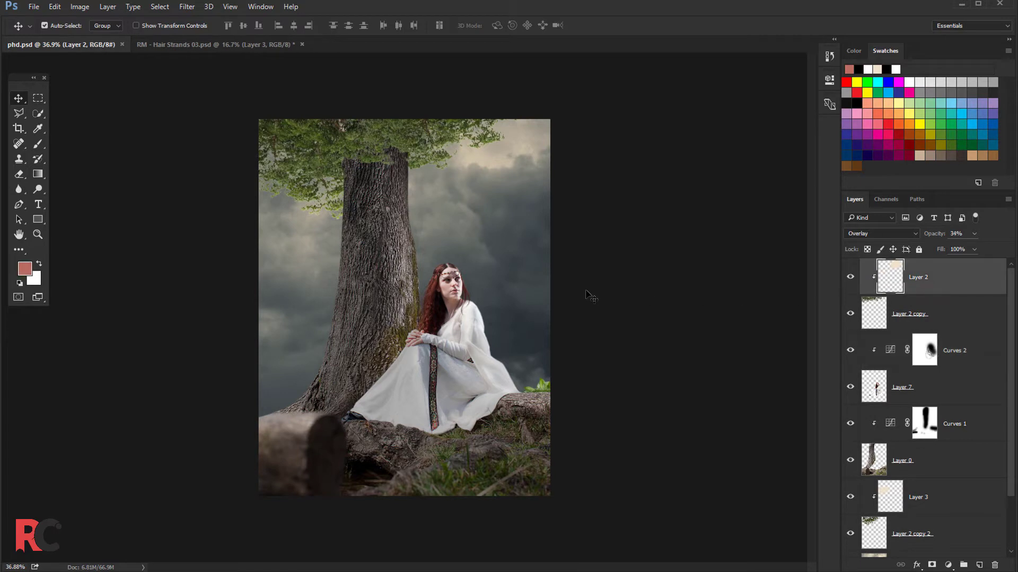
left_click(221, 48)
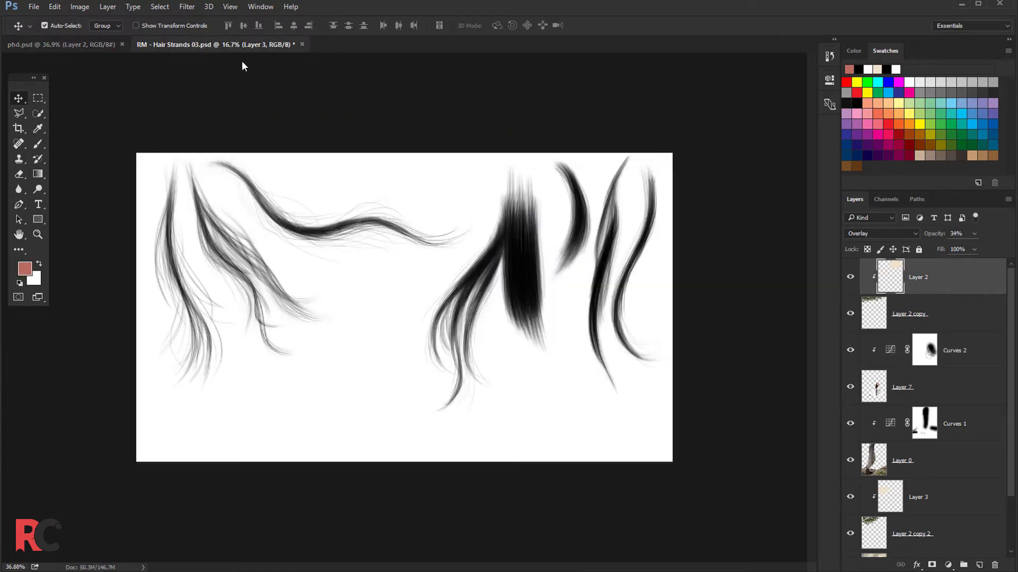
left_click(302, 45)
left_click(510, 223)
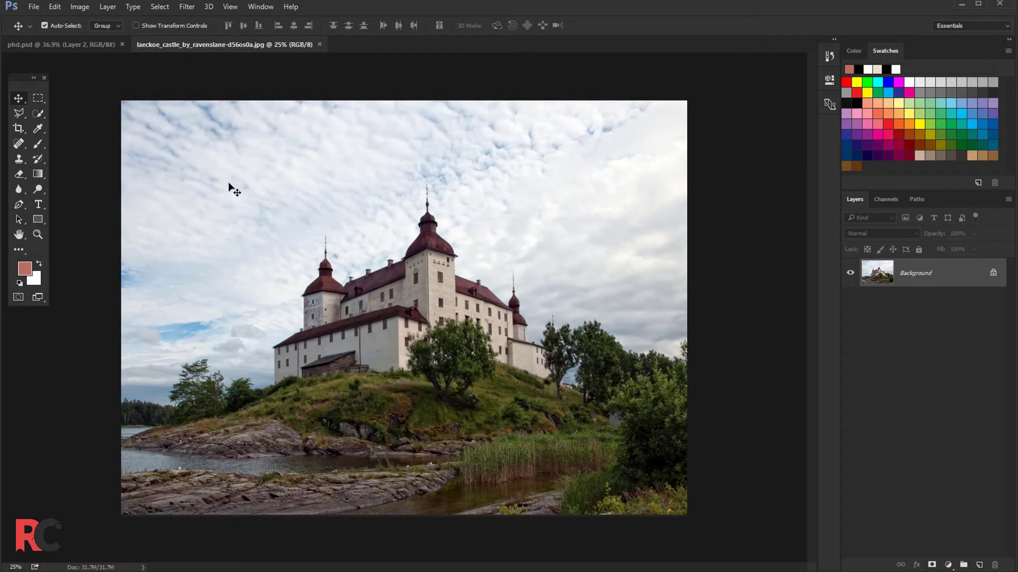
Step: Fit the castle image to the window and duplicate its Blue channel as Blue copy
key("ctrl+0")
left_click(884, 200)
left_click(911, 269)
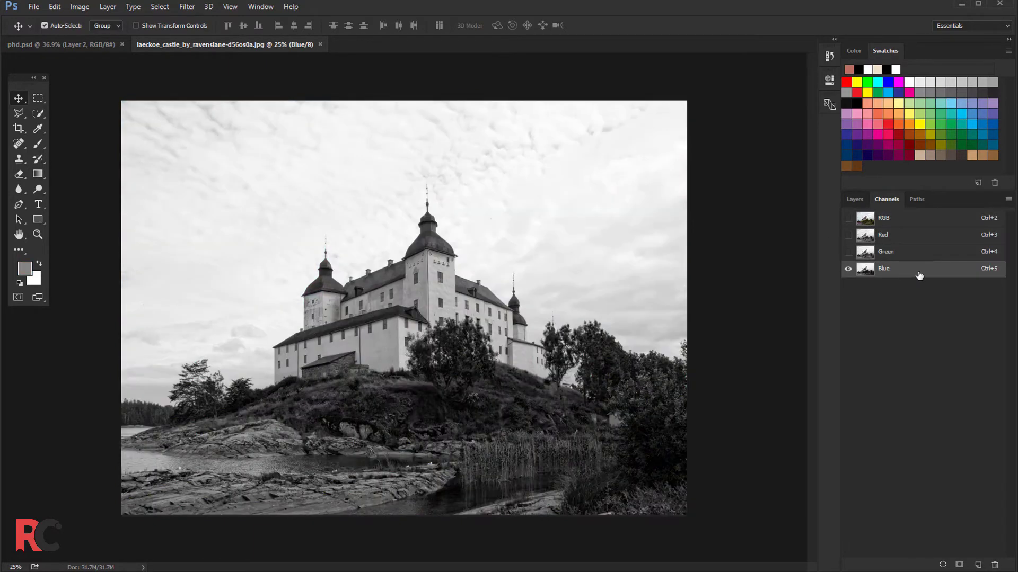
left_click_drag(912, 269, 972, 563)
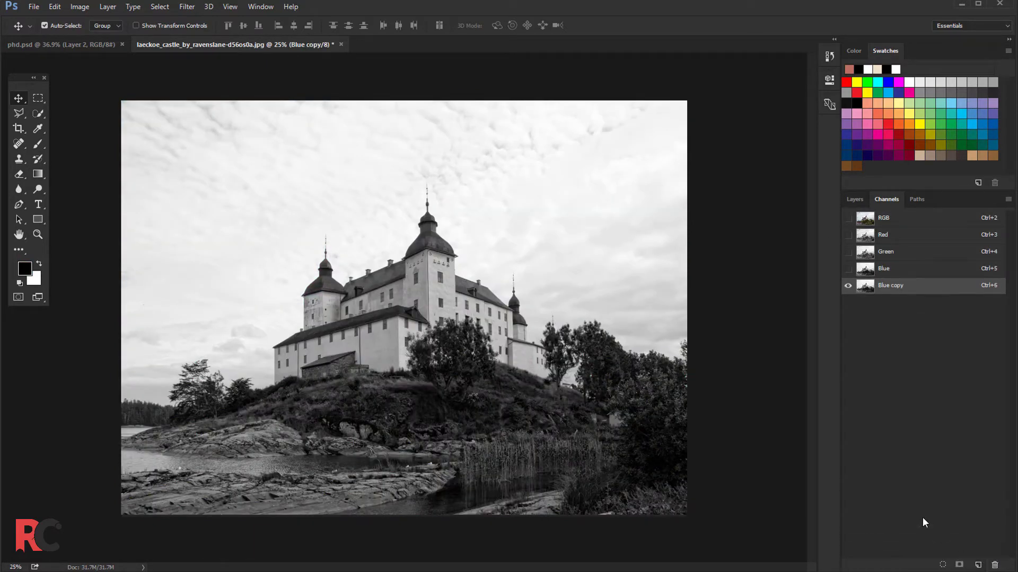
Step: Apply a first Levels pass to Blue copy: raise the black point, darken midtones, pull in the white point
key("i")
key("ctrl+l")
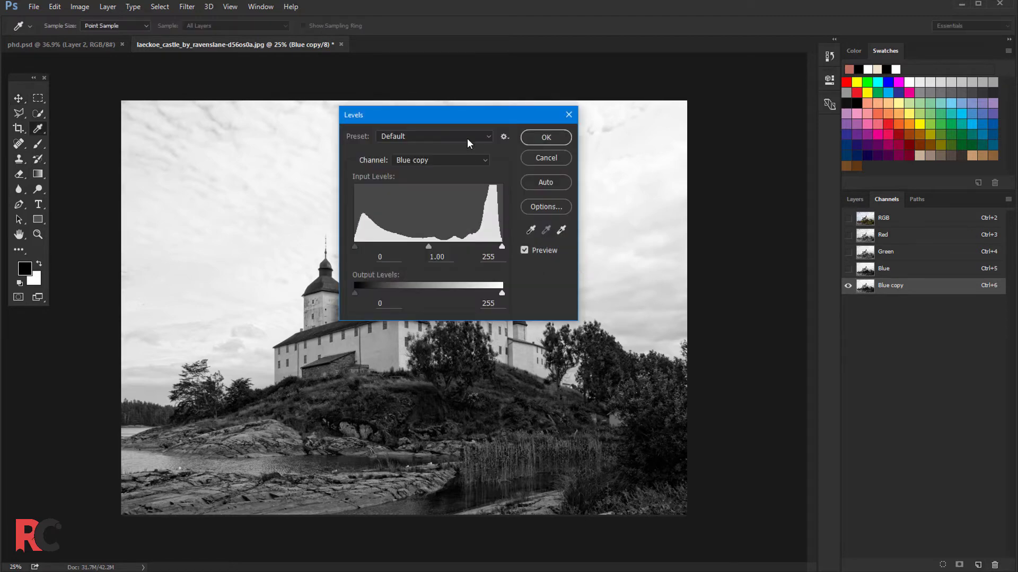
left_click_drag(467, 138, 692, 153)
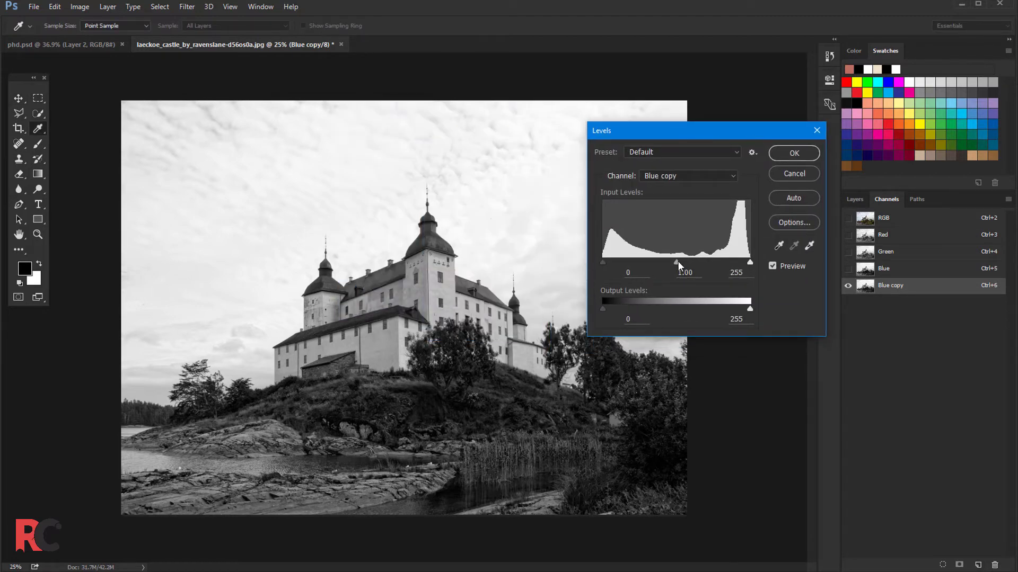
left_click_drag(677, 262, 728, 262)
left_click(702, 262)
left_click_drag(605, 263, 638, 264)
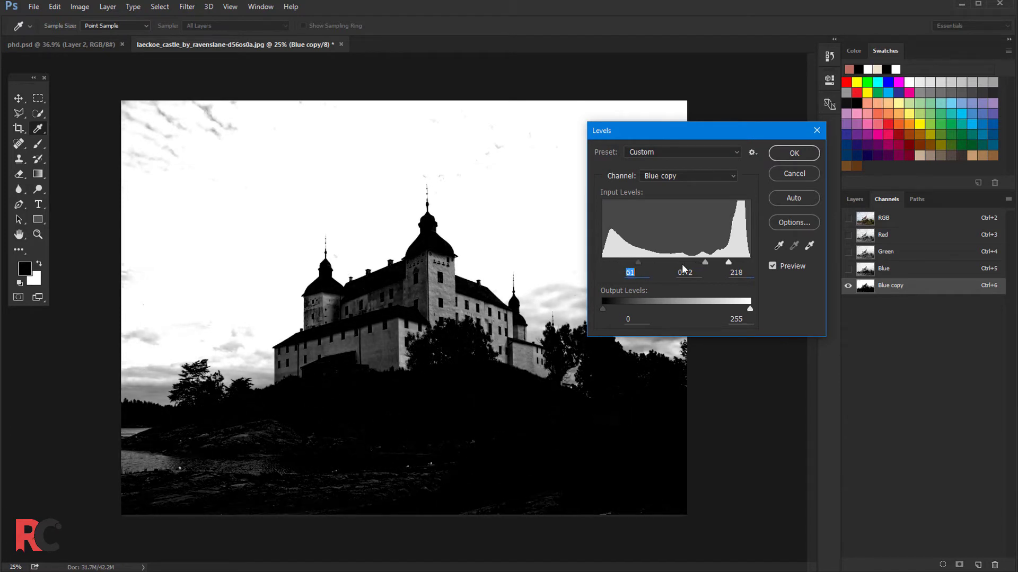
mouse_move(725, 264)
left_mouse_down()
mouse_move(700, 263)
mouse_move(710, 264)
left_mouse_up()
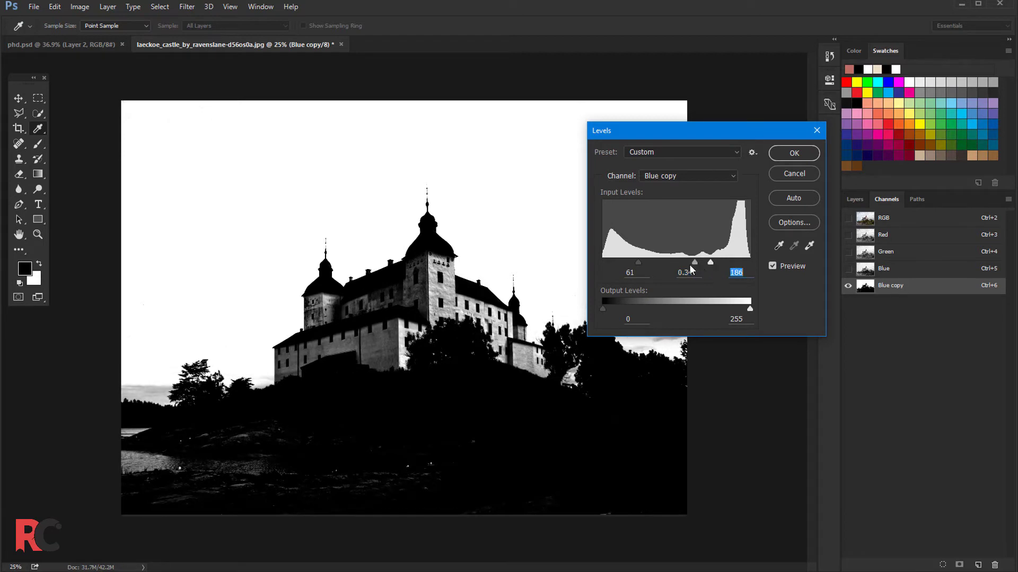
left_click_drag(639, 262, 693, 264)
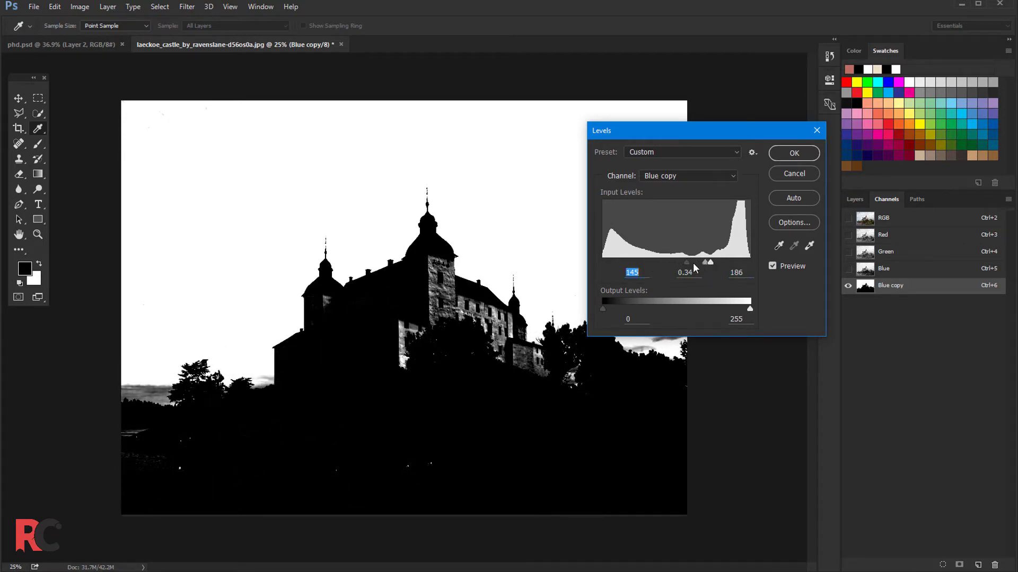
left_click(777, 155)
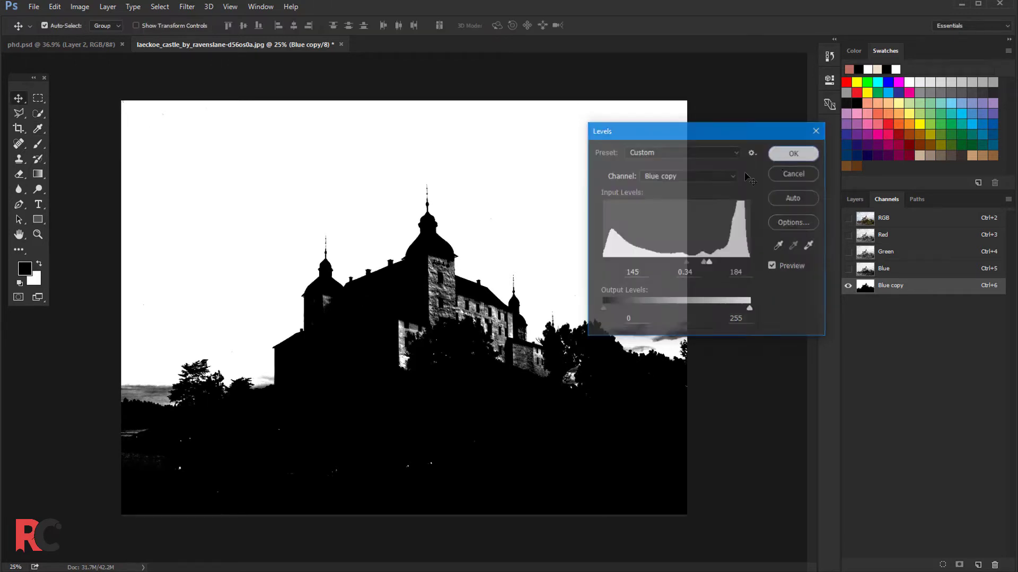
Step: Apply two more Levels passes, white point 238 and black point 154, then darker midtones
key("ctrl+l")
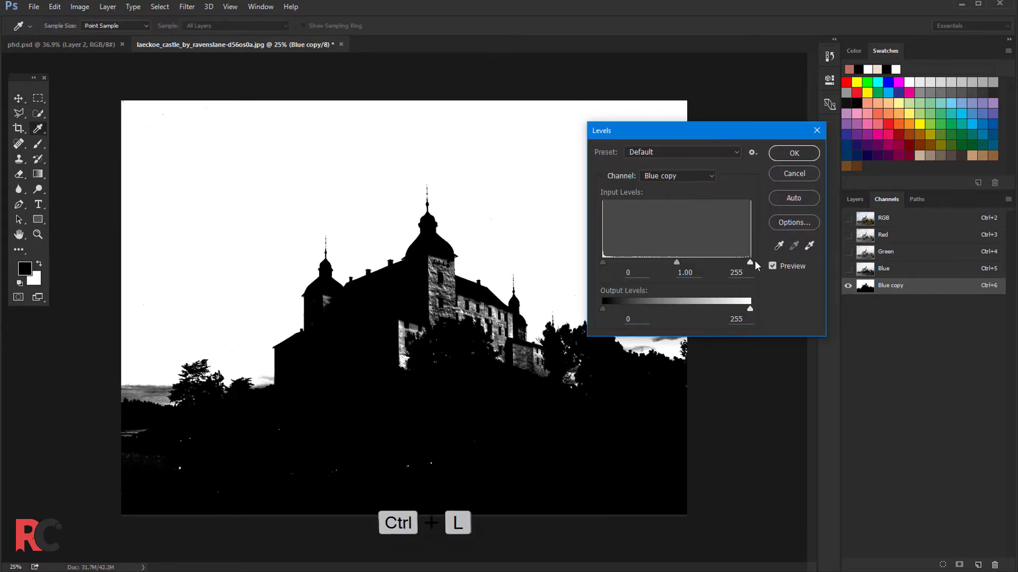
left_click_drag(749, 262, 739, 264)
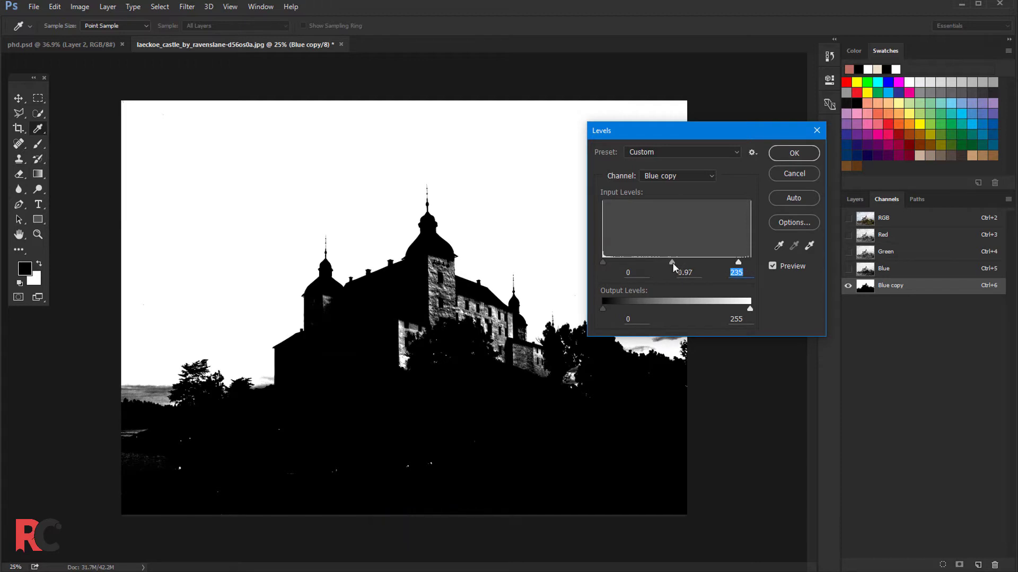
left_click_drag(672, 263, 712, 264)
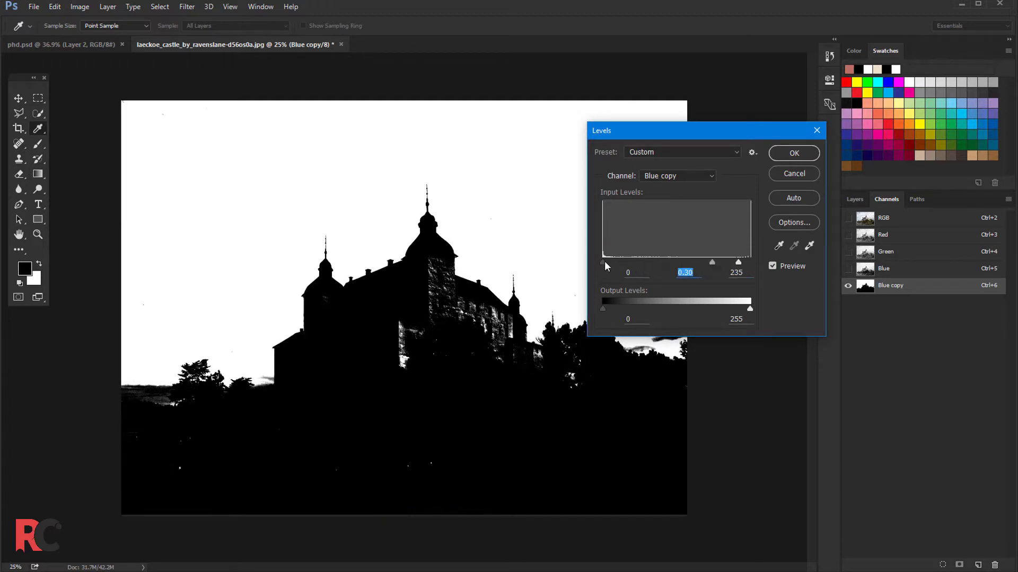
left_click_drag(604, 263, 734, 264)
left_click(777, 157)
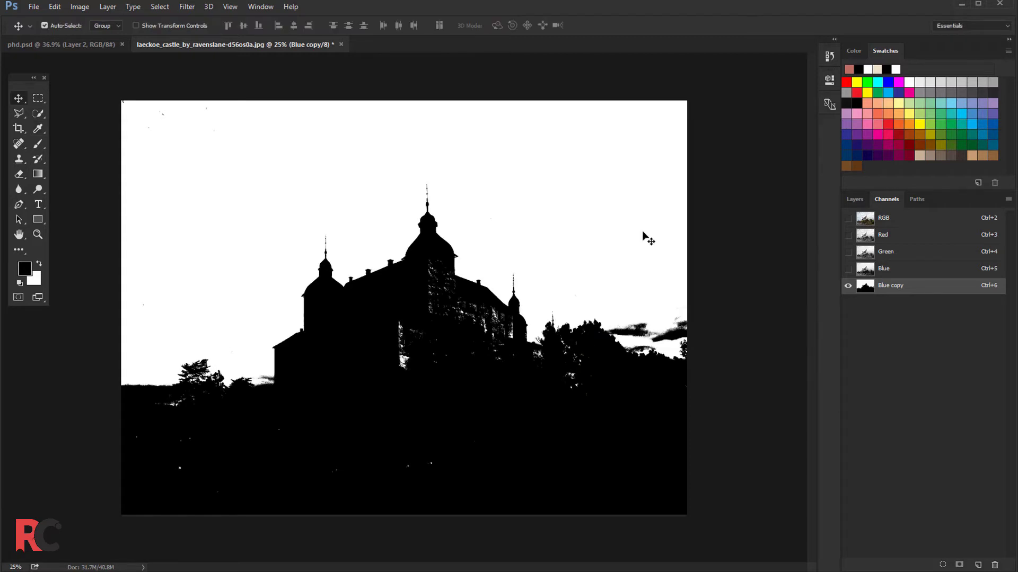
key("ctrl+l")
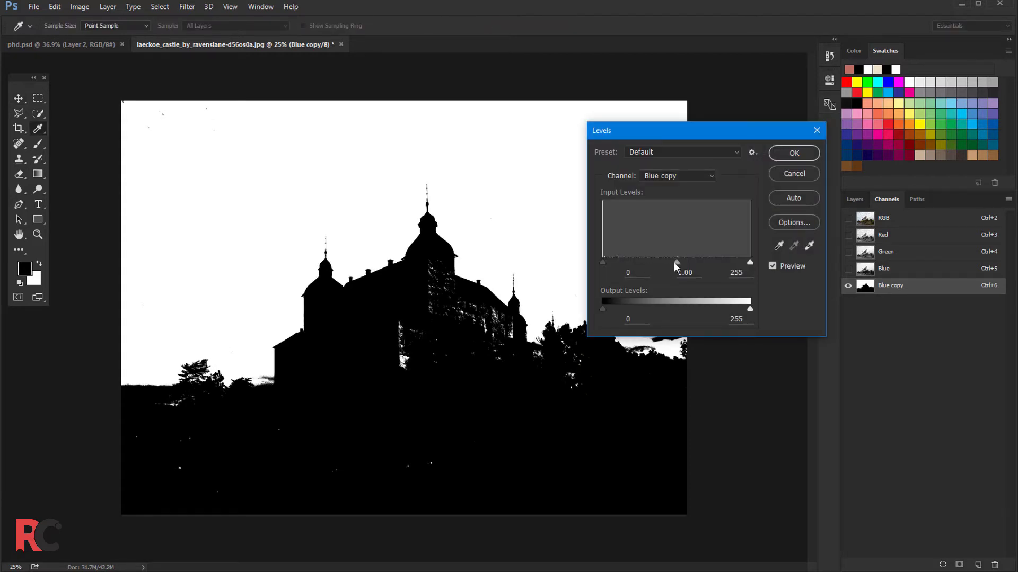
mouse_move(676, 262)
left_mouse_down()
mouse_move(746, 263)
mouse_move(729, 262)
left_mouse_up()
type("210")
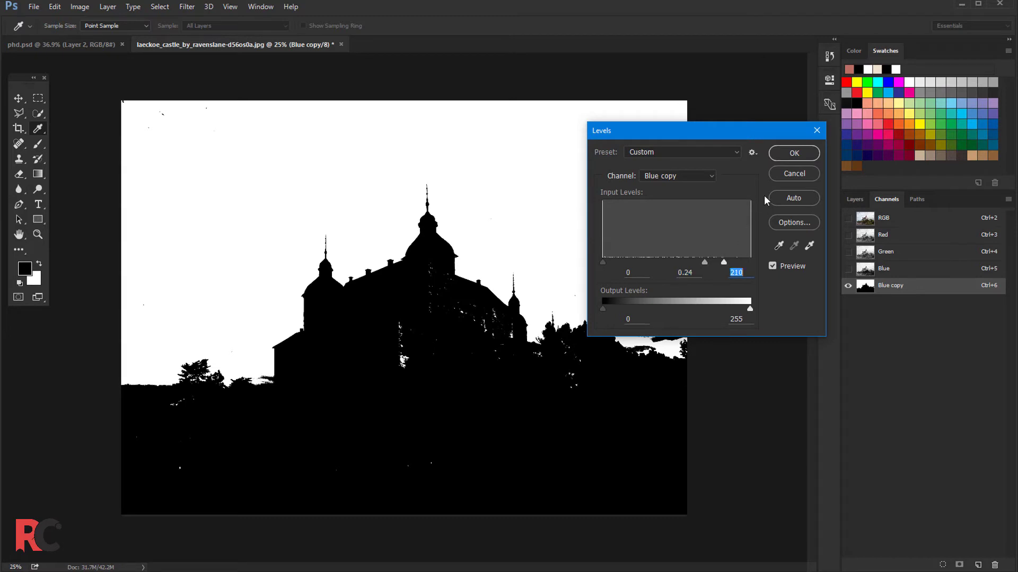
left_click(794, 154)
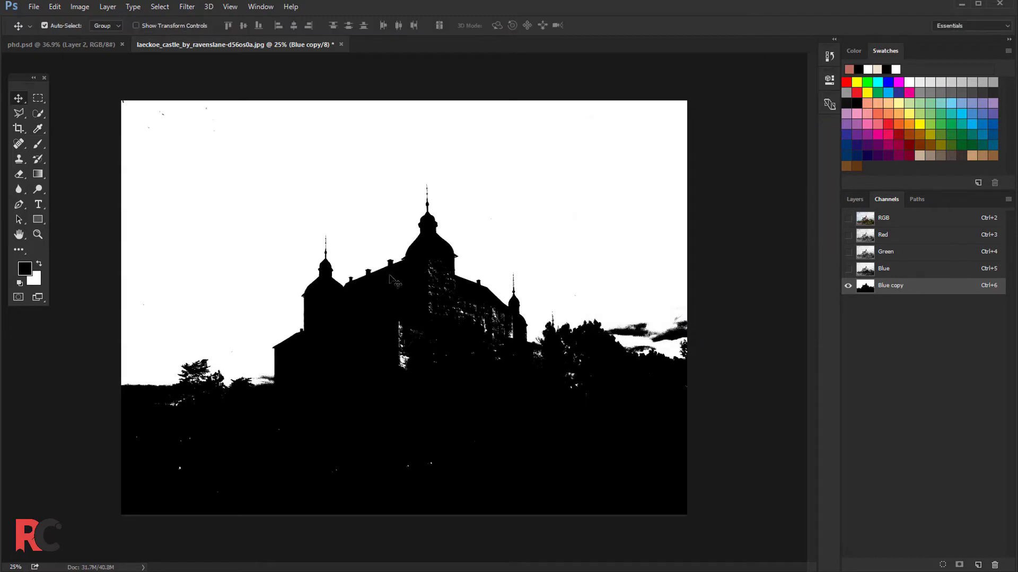
Step: With a 300 px brush at 75% flow, paint black over bright spots on the castle and foreground
left_click(42, 143)
key("bracketright")
key("bracketright")
key("bracketright")
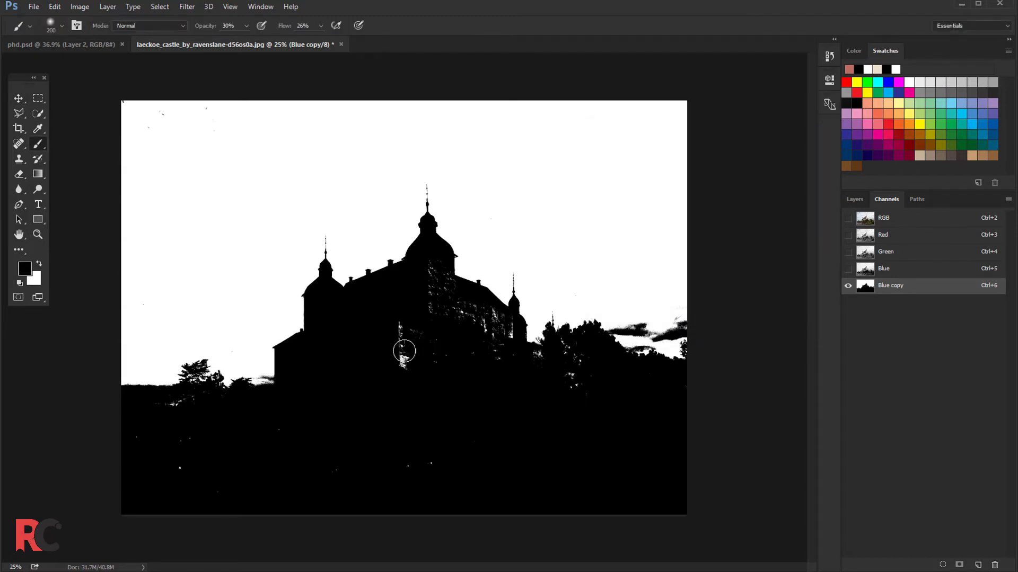
left_click_drag(399, 365, 382, 334)
left_click_drag(246, 30, 254, 44)
left_click(319, 26)
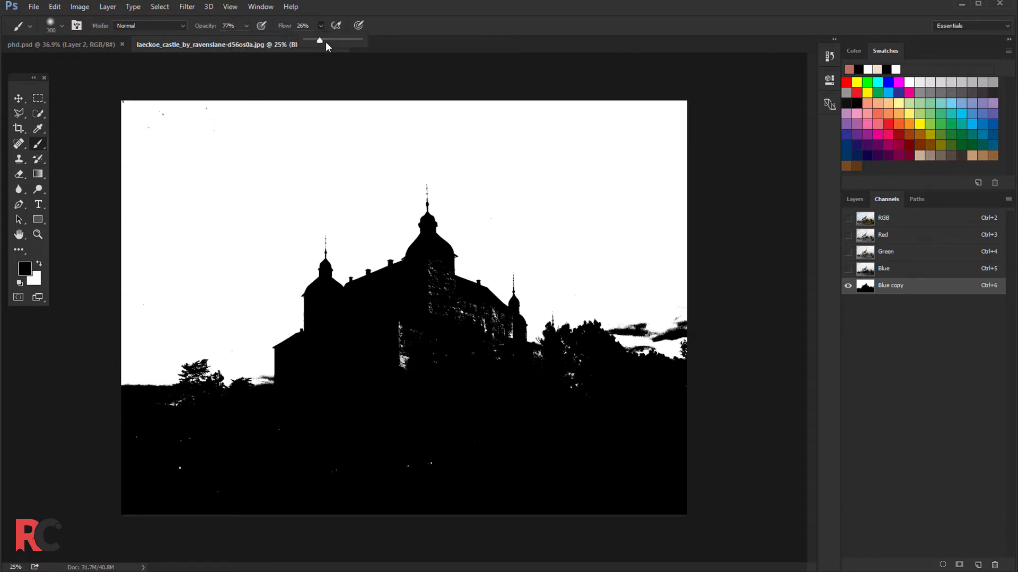
left_click_drag(344, 47, 347, 47)
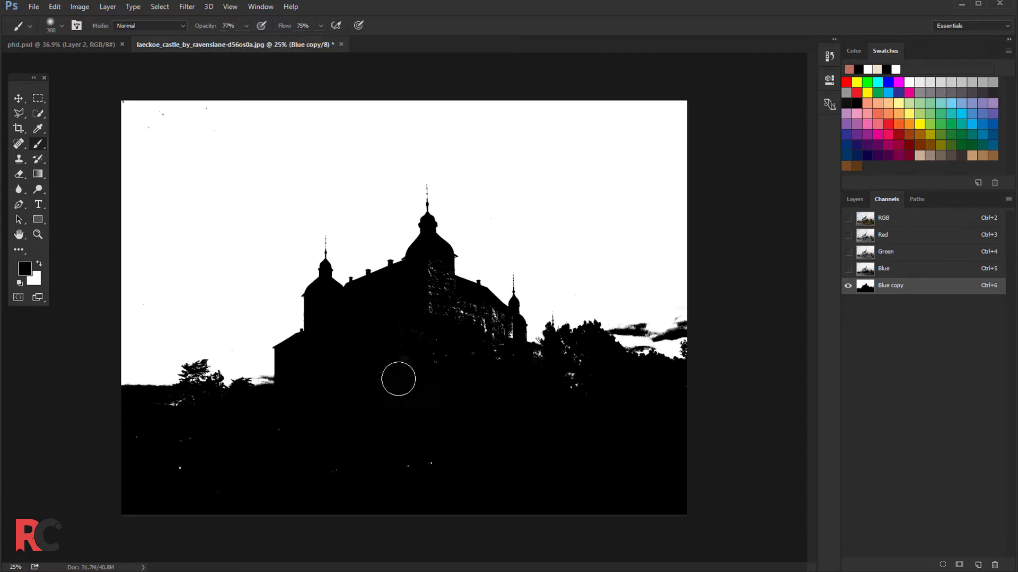
mouse_move(413, 382)
left_mouse_down()
mouse_move(406, 466)
mouse_move(311, 459)
mouse_move(152, 425)
mouse_move(233, 484)
left_mouse_up()
Step: With a 90–100 px brush, paint out white specks on the castle wall and trees in black
scroll(403, 381, "up", 2)
key("bracketleft")
key("bracketleft")
key("bracketleft")
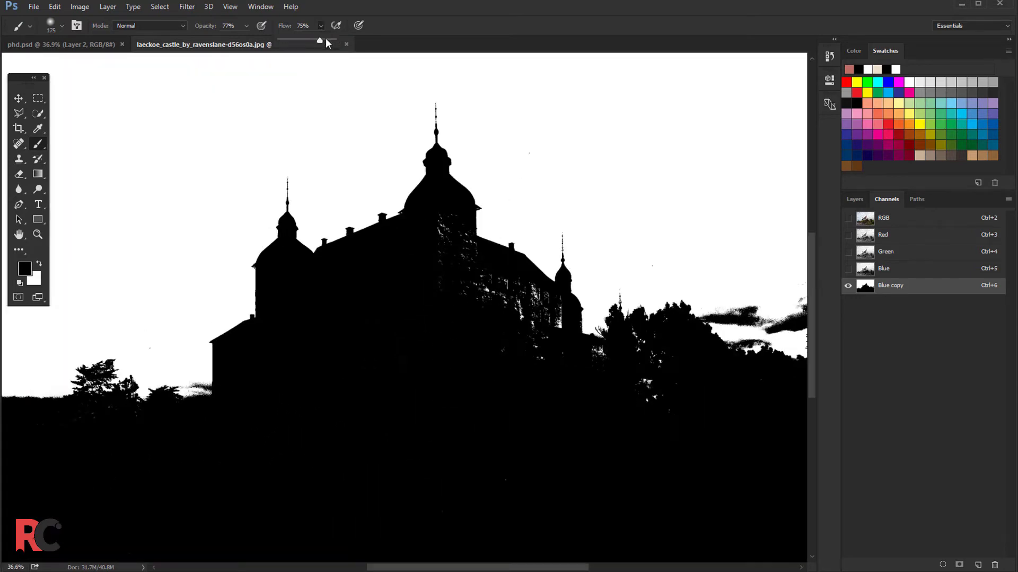
key("shift+9")
key("shift+6")
key("bracketleft")
key("bracketleft")
key("bracketleft")
mouse_move(444, 222)
left_mouse_down()
mouse_move(495, 298)
mouse_move(514, 282)
mouse_move(516, 324)
mouse_move(541, 323)
mouse_move(555, 298)
left_mouse_up()
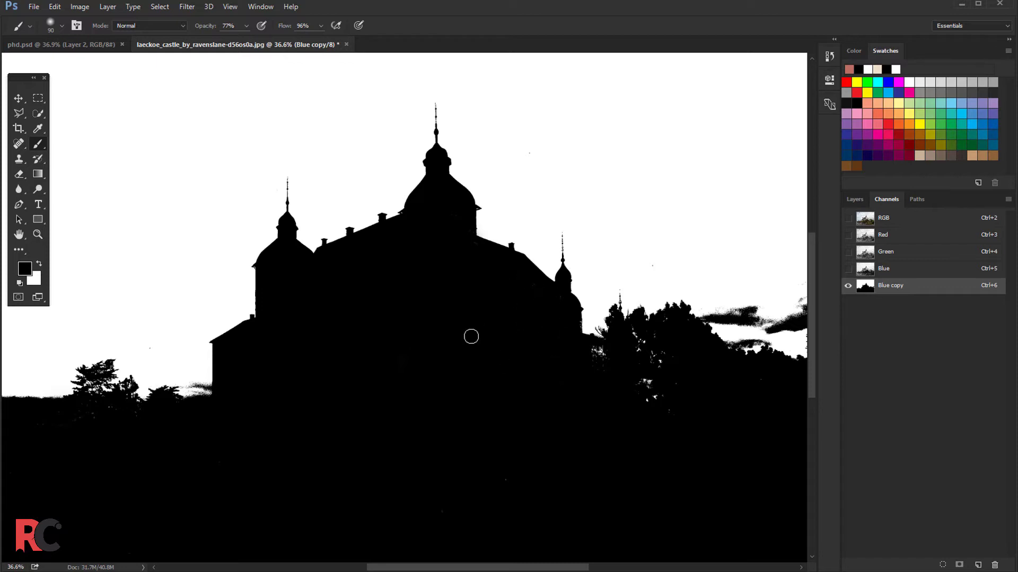
key("bracketright")
left_click_drag(647, 406, 661, 362)
key("bracketleft")
scroll(621, 362, "down", 2)
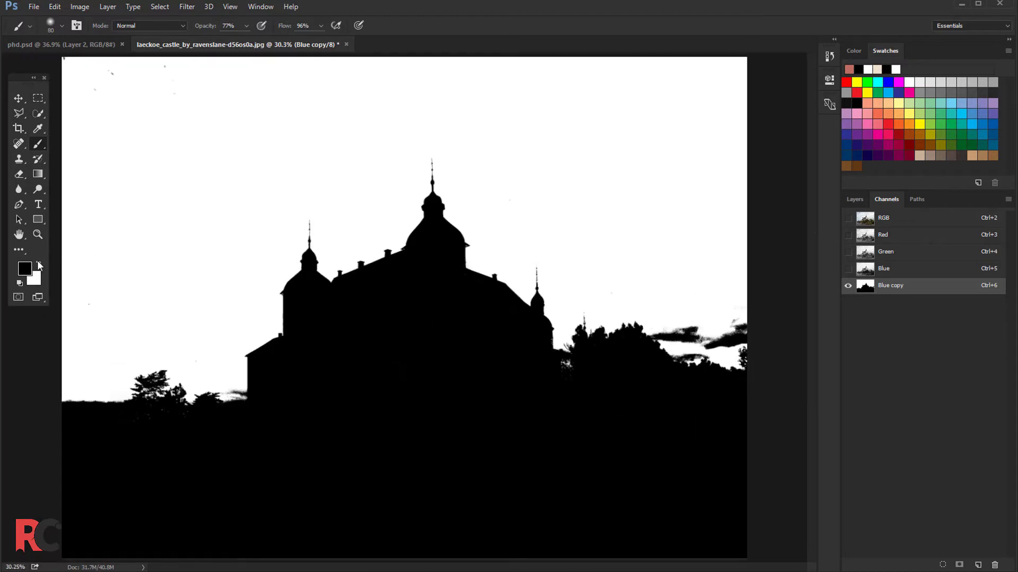
Step: Paint the dark cloud streaks white, then load Blue copy as a selection
left_click(39, 264)
mouse_move(742, 350)
left_mouse_down()
mouse_move(684, 331)
mouse_move(732, 330)
mouse_move(742, 315)
mouse_move(734, 340)
mouse_move(659, 330)
left_mouse_up()
key("bracketright")
key("bracketright")
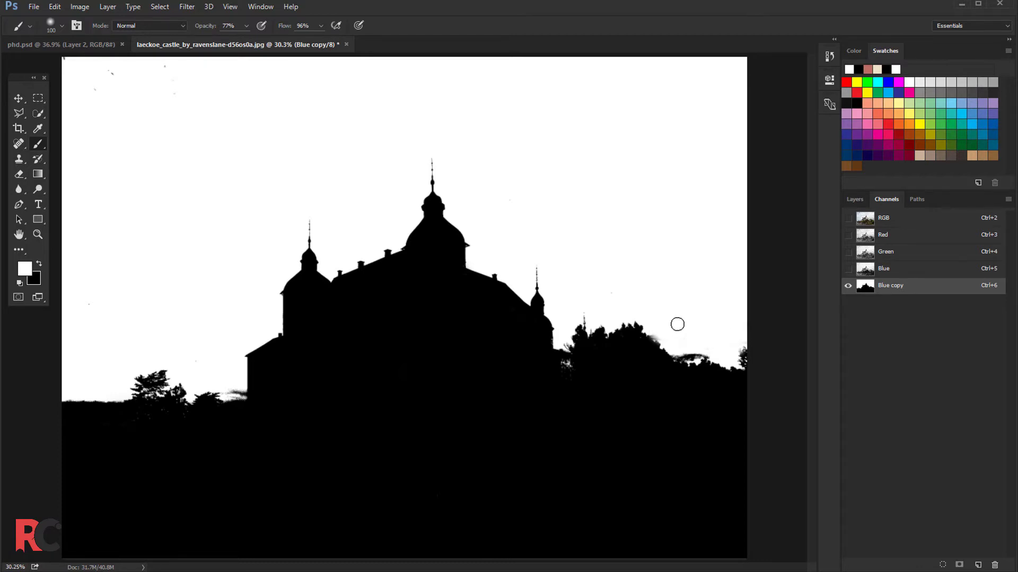
key("ctrl+minus")
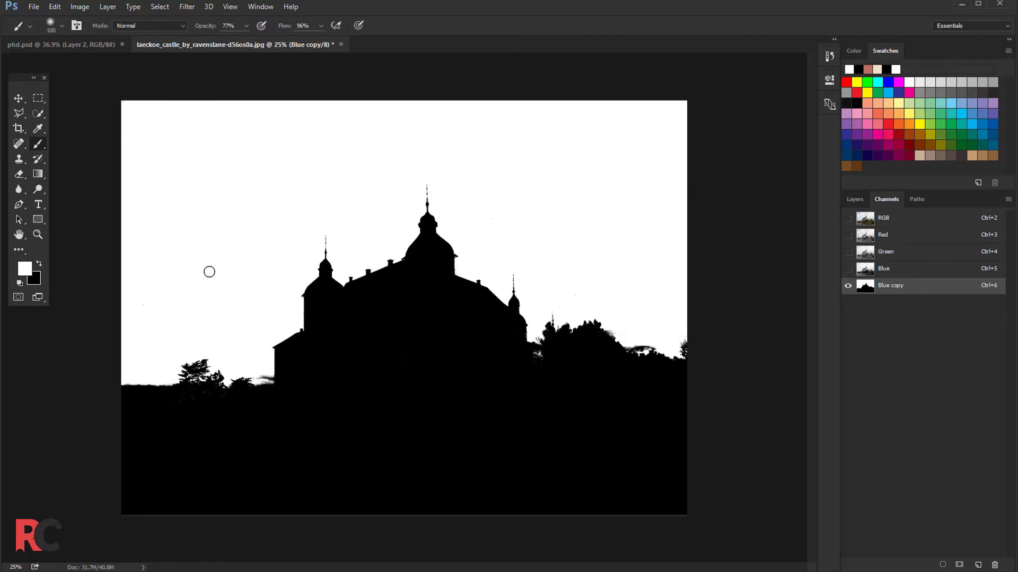
left_click(18, 98)
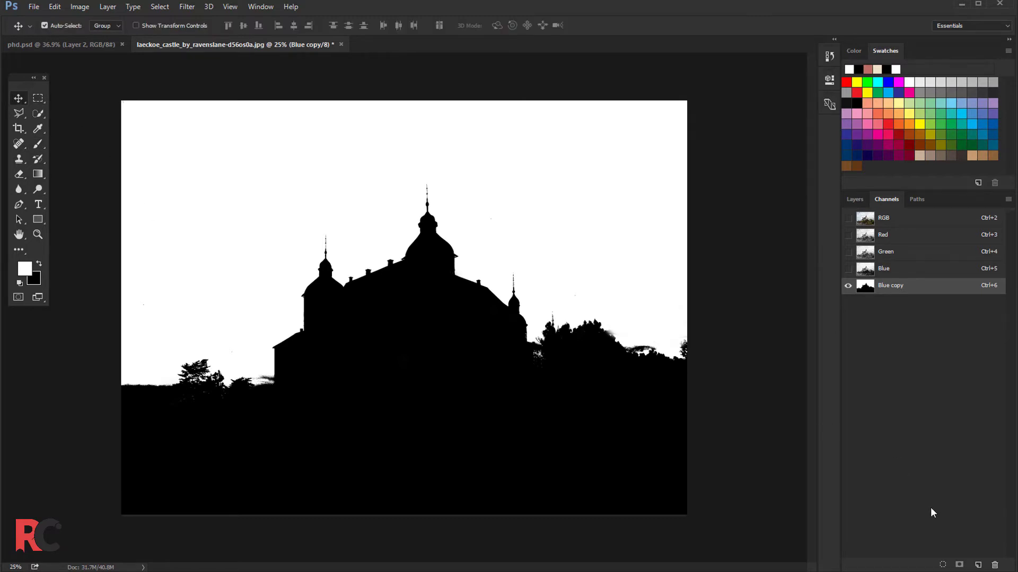
left_click(942, 564)
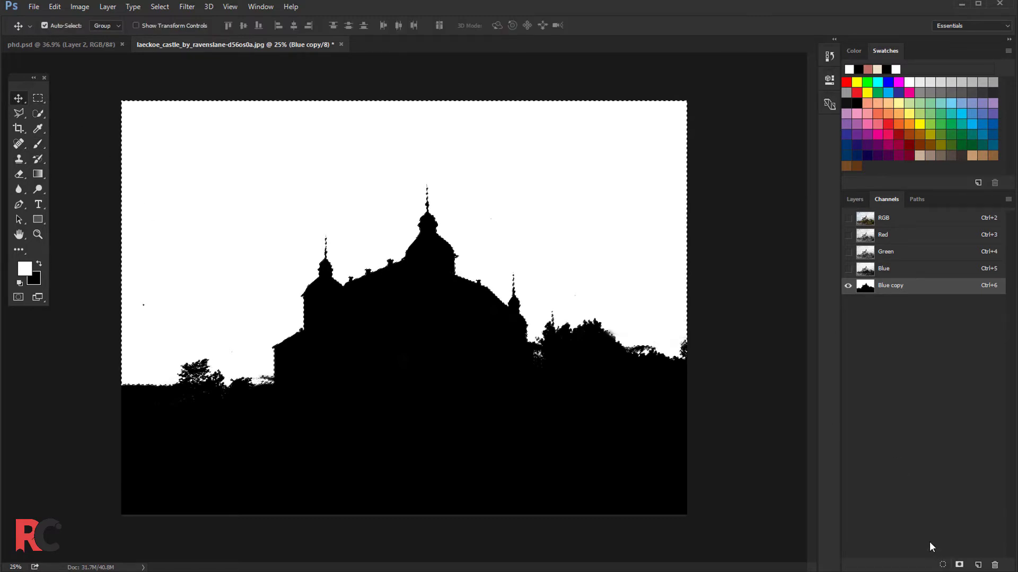
Step: Back in RGB, add an inverted layer mask from the selection to hide the sky, then open Refine Mask
left_click(907, 222)
left_click(855, 199)
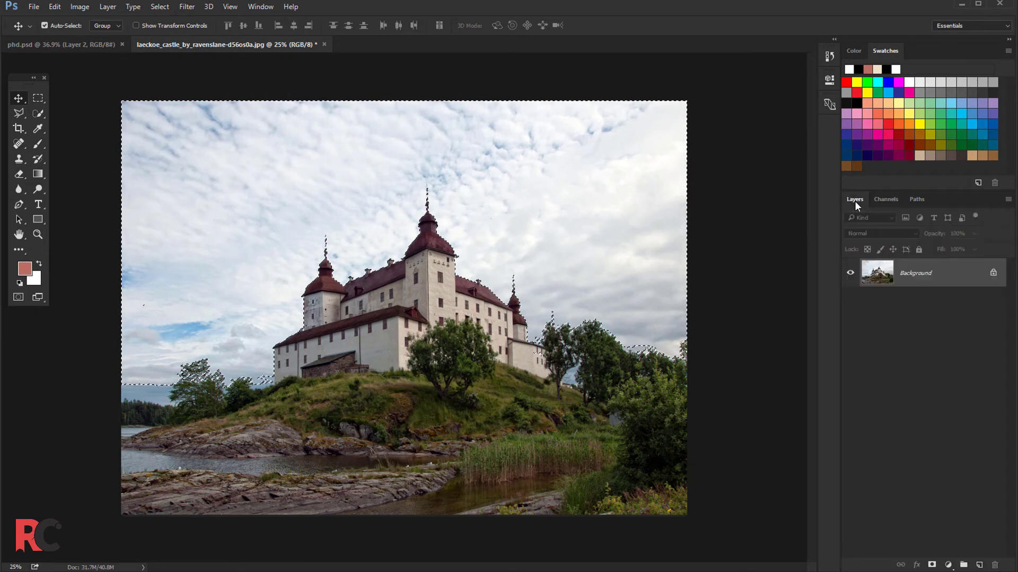
left_click(931, 564)
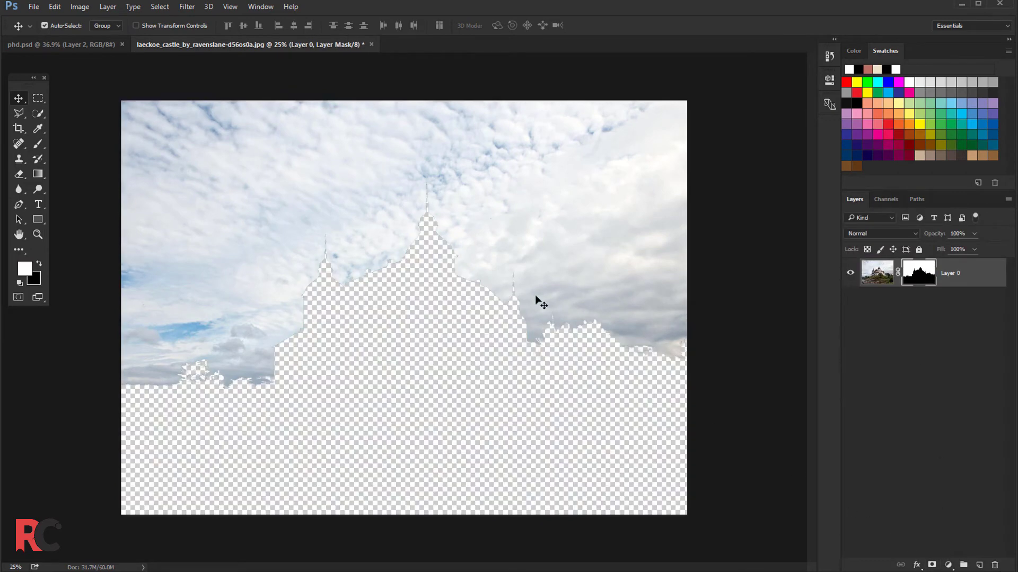
key("ctrl+i")
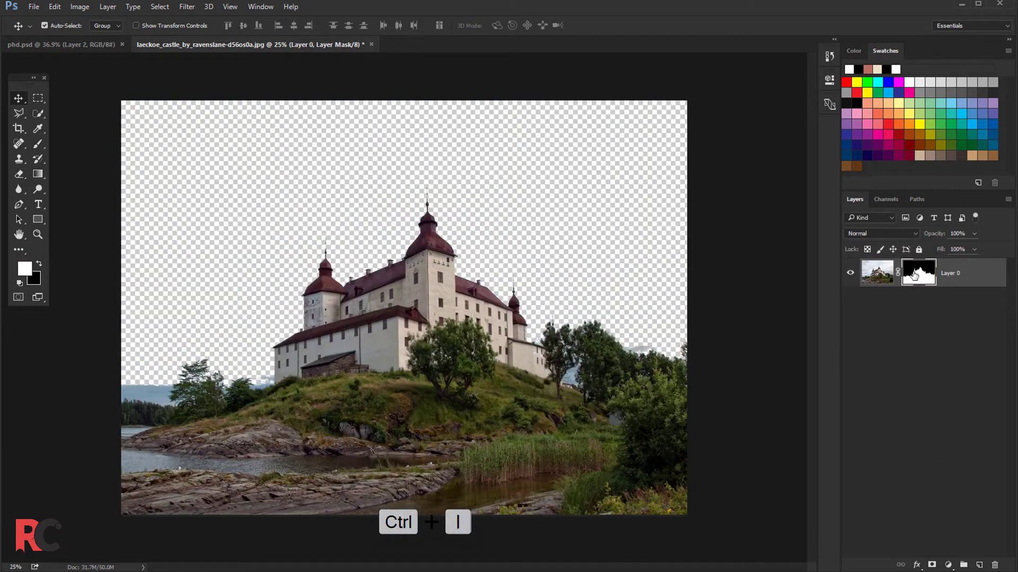
right_click(914, 275)
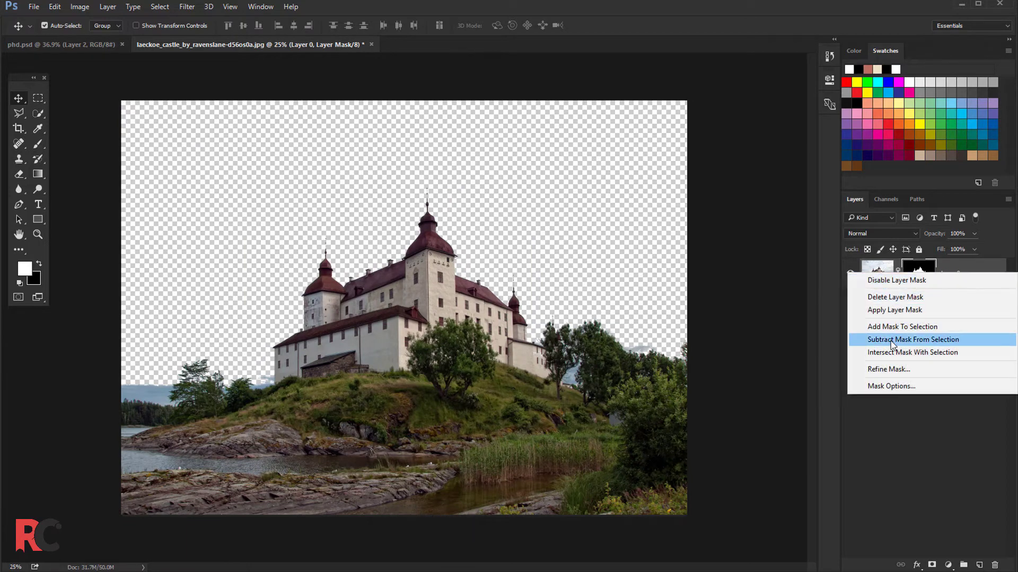
left_click(883, 370)
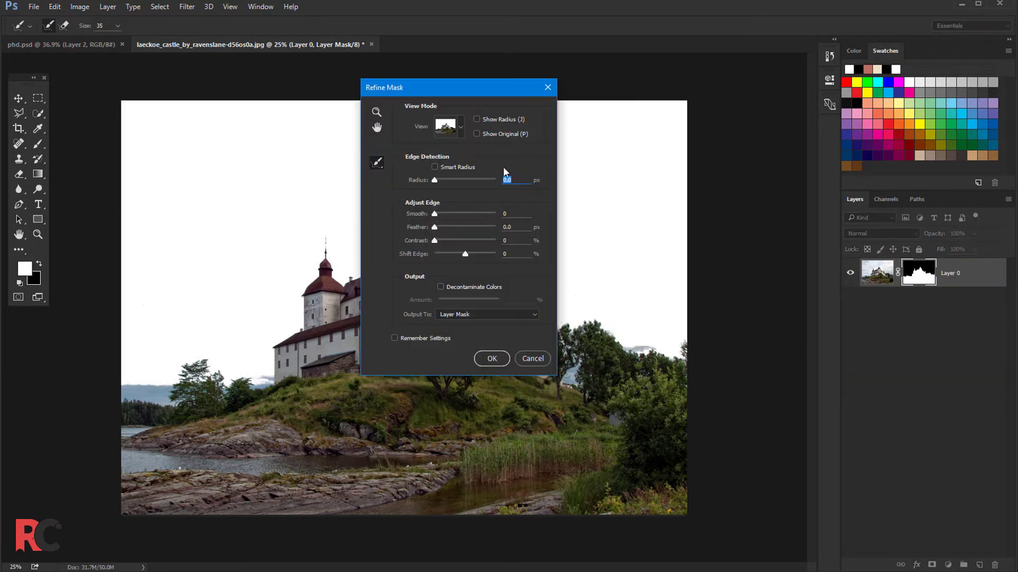
Step: In Refine Mask, set Shift Edge to -10 and refine the edges along the right-hand trees
left_click_drag(466, 91, 795, 206)
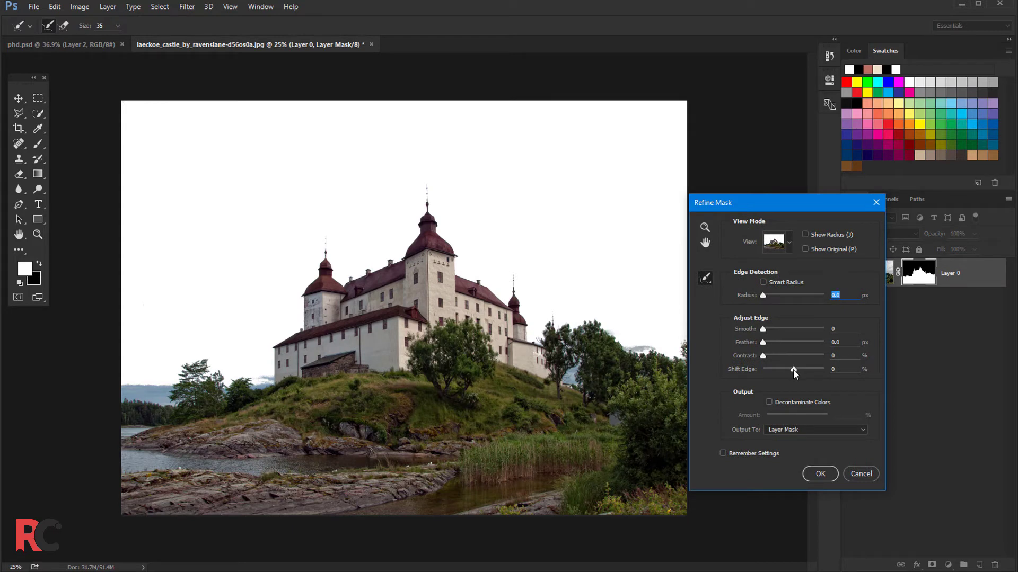
left_click_drag(793, 370, 790, 370)
left_click_drag(572, 323, 640, 348)
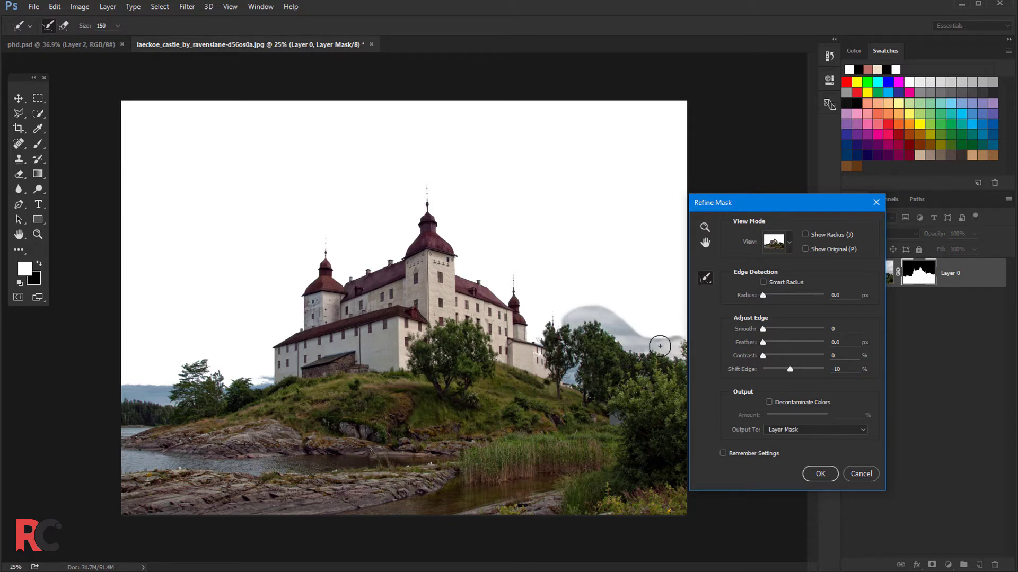
left_click_drag(640, 347, 681, 344)
mouse_move(562, 318)
left_mouse_down()
mouse_move(546, 319)
mouse_move(551, 326)
left_mouse_up()
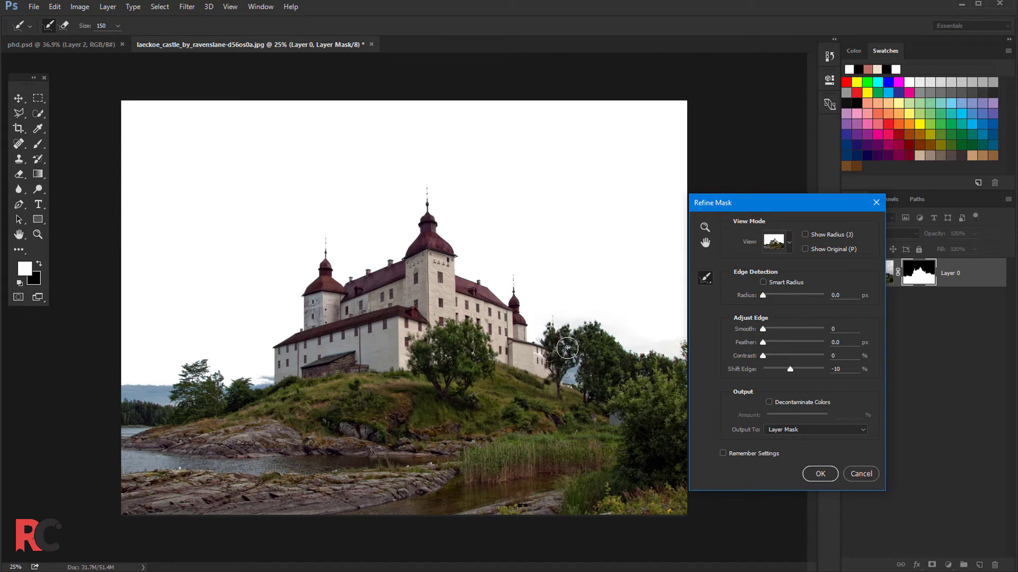
mouse_move(262, 371)
left_mouse_down()
mouse_move(127, 381)
mouse_move(260, 375)
left_mouse_up()
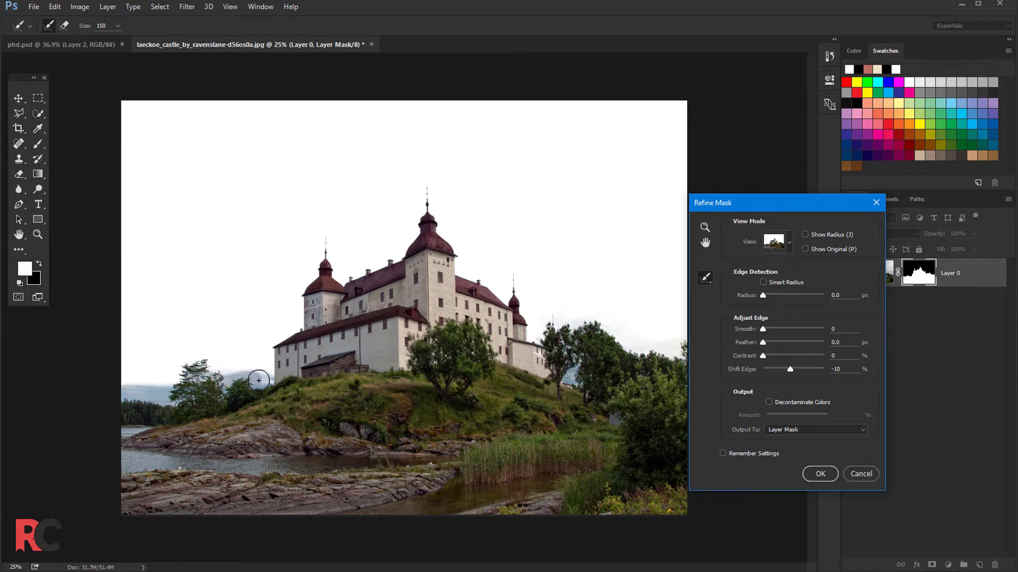
Step: Refine the left treeline edge, set Shift Edge to -12, and accept the refined mask
left_click(260, 375)
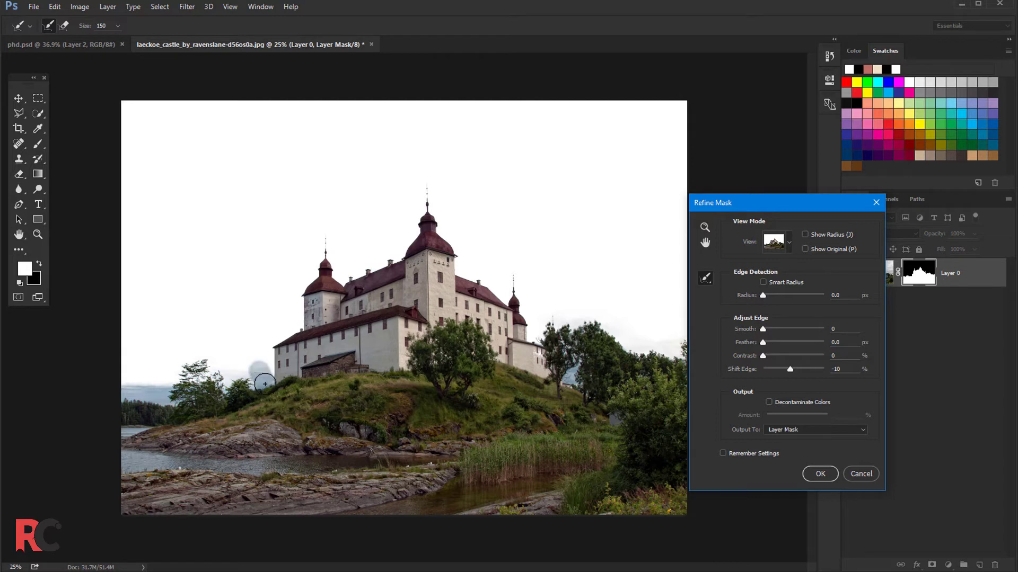
left_click_drag(260, 375, 125, 384)
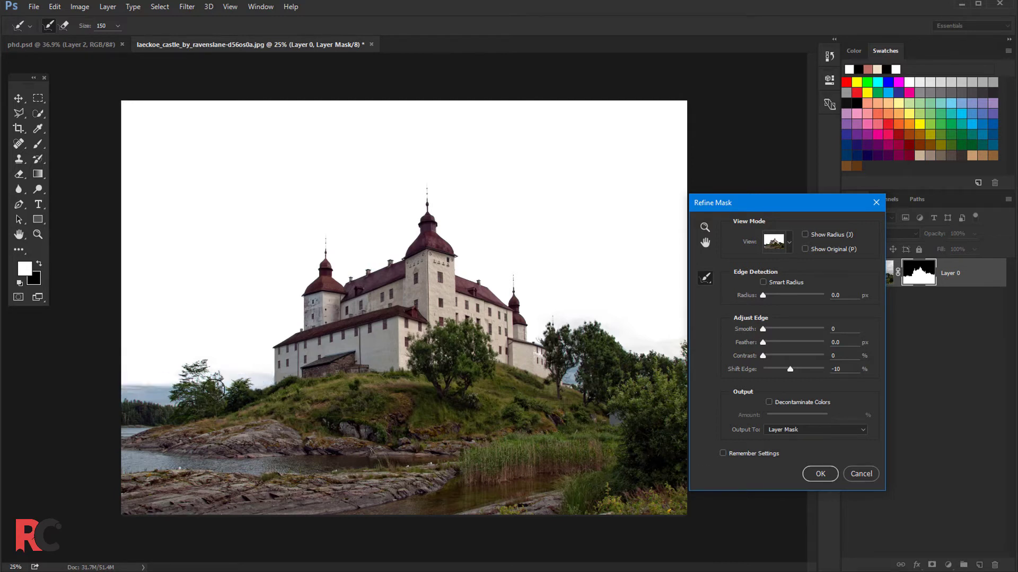
mouse_move(227, 374)
left_mouse_down()
mouse_move(210, 388)
mouse_move(124, 391)
left_mouse_up()
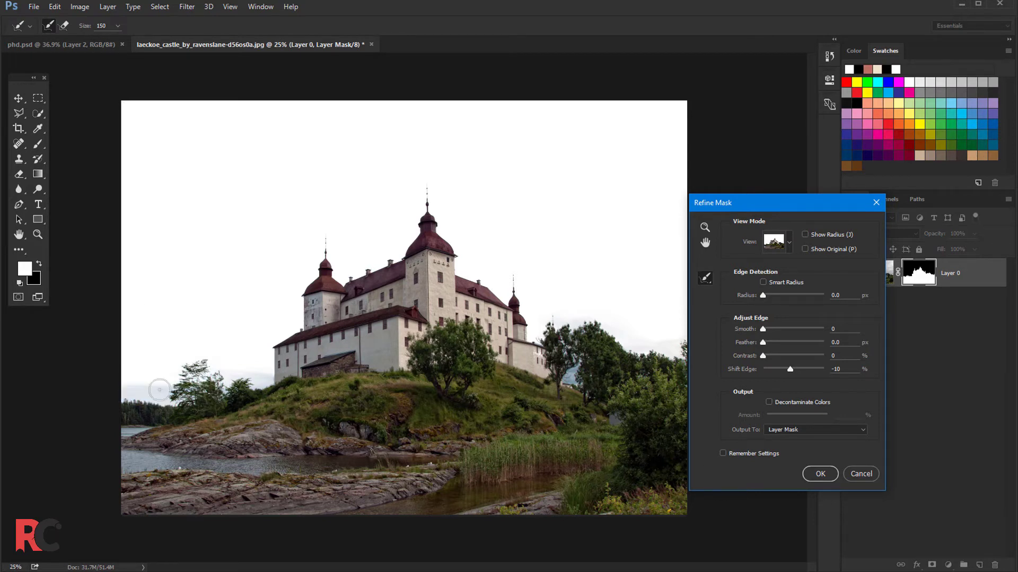
mouse_move(151, 390)
left_mouse_down()
mouse_move(267, 371)
mouse_move(234, 373)
left_mouse_up()
left_click(790, 367)
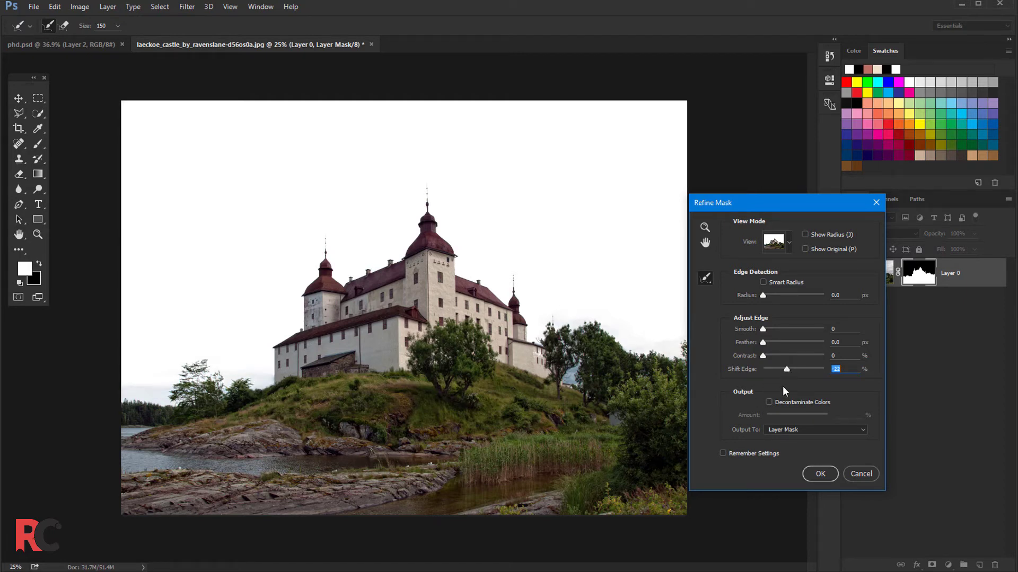
left_click(816, 474)
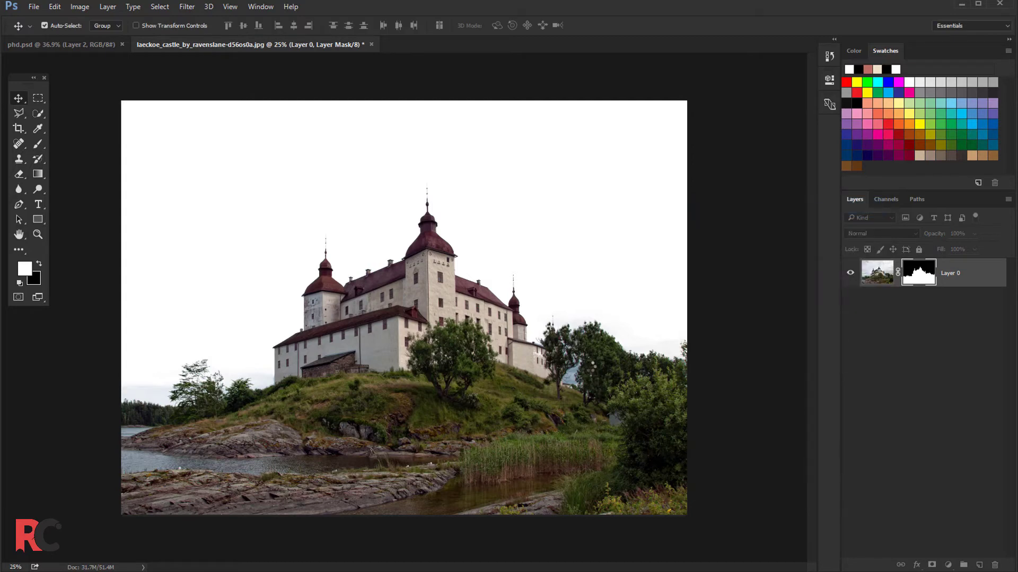
right_click(922, 280)
Step: Apply the mask to Layer 0 and drag the castle into the phd.psd composite
left_click(908, 314)
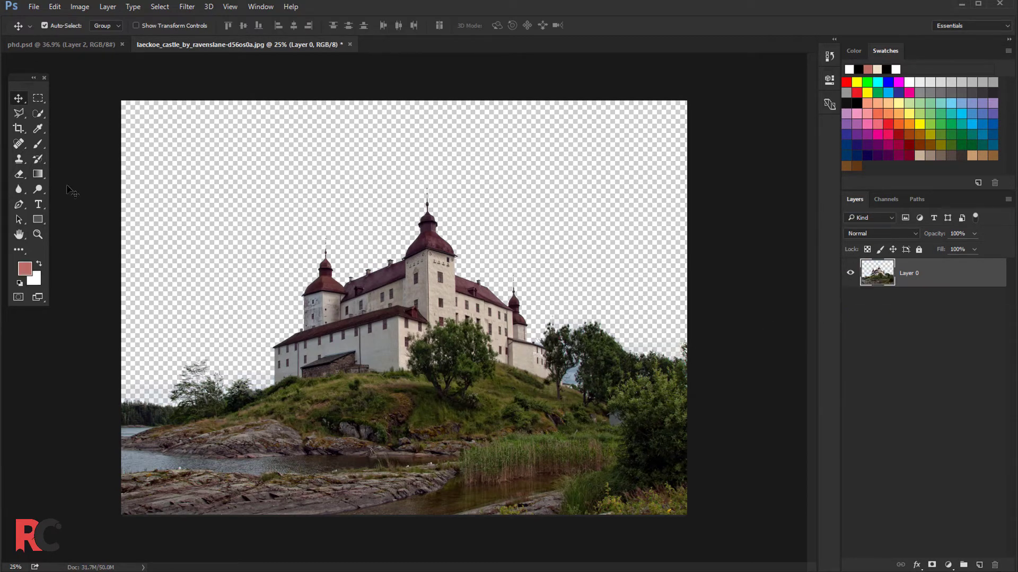
left_click_drag(383, 288, 111, 47)
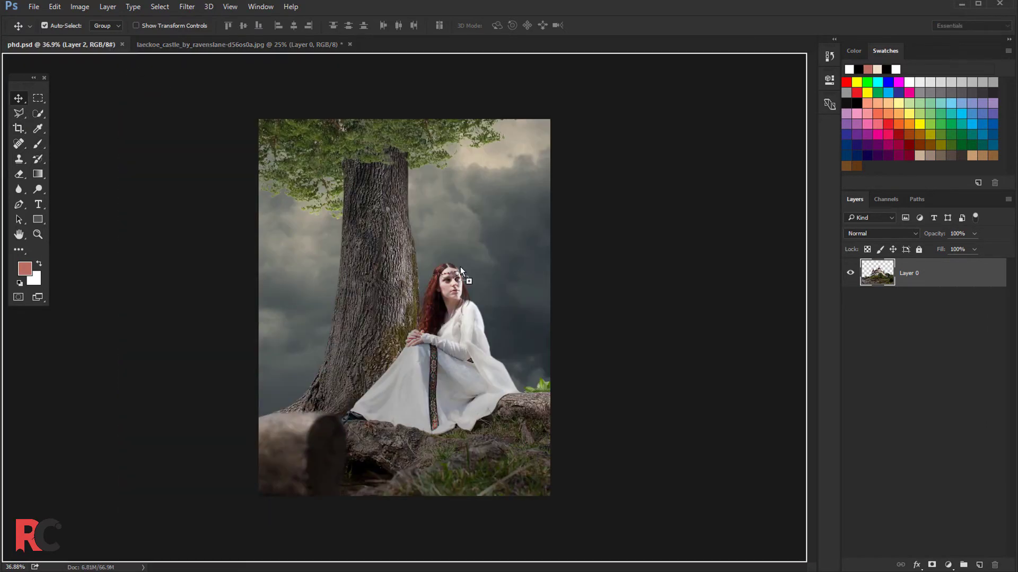
left_click_drag(111, 47, 460, 266)
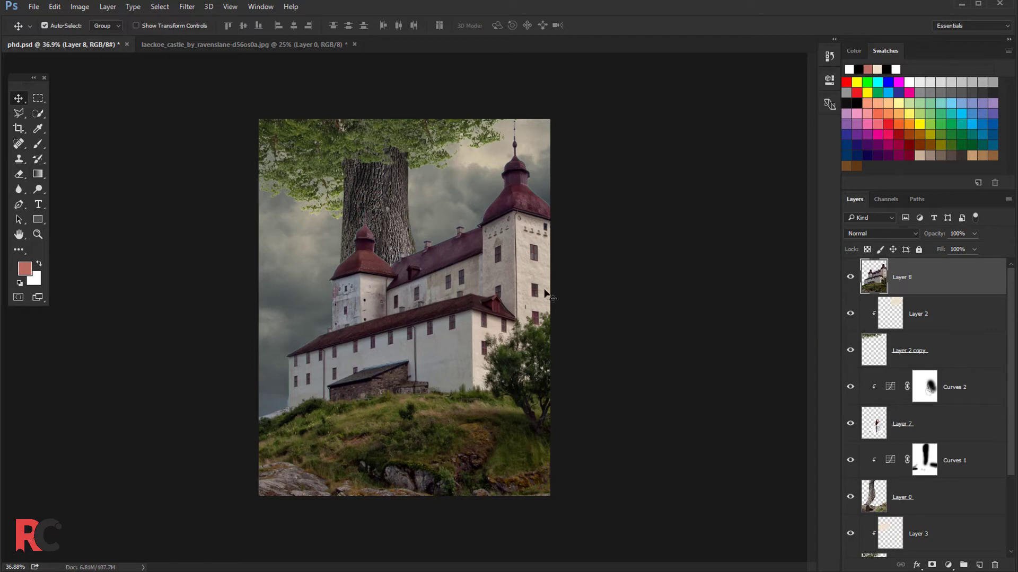
Step: Move the new castle Layer 8 down the stack, unclipped, so it sits behind the tree
left_click_drag(925, 288, 892, 546)
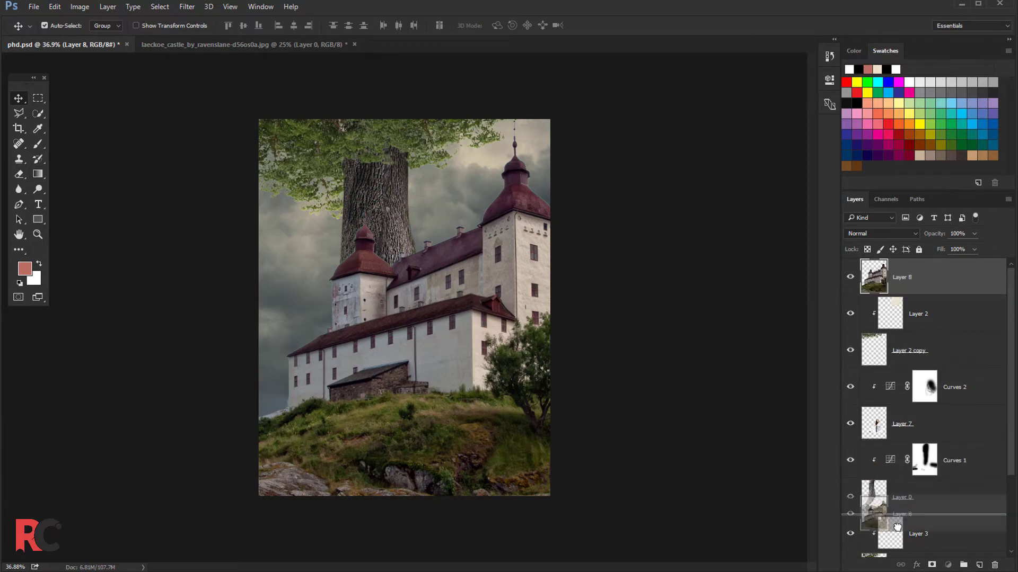
scroll(518, 310, "down", 1)
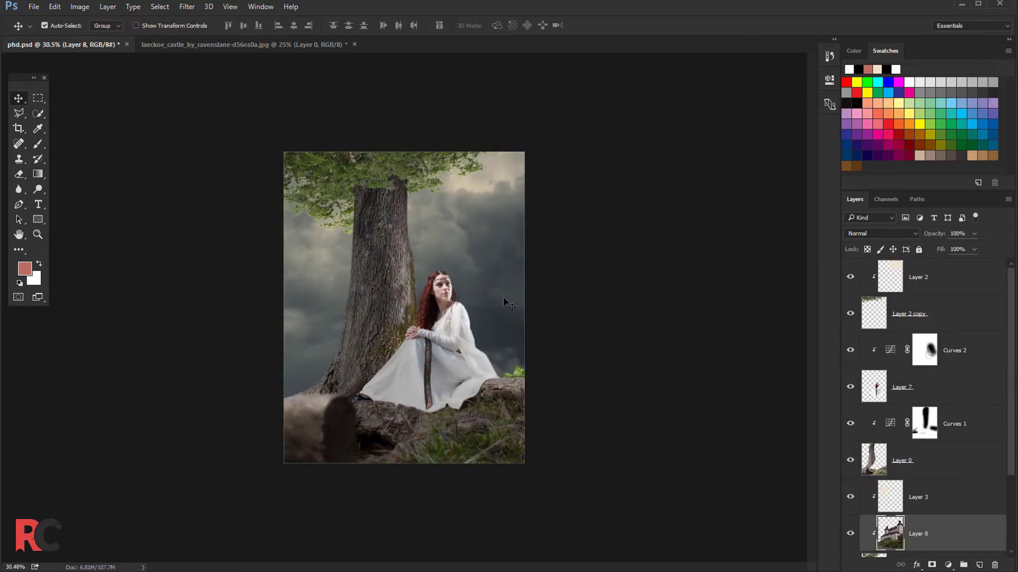
scroll(522, 311, "down", 1)
scroll(961, 447, "down", 2)
left_click_drag(922, 471, 915, 508)
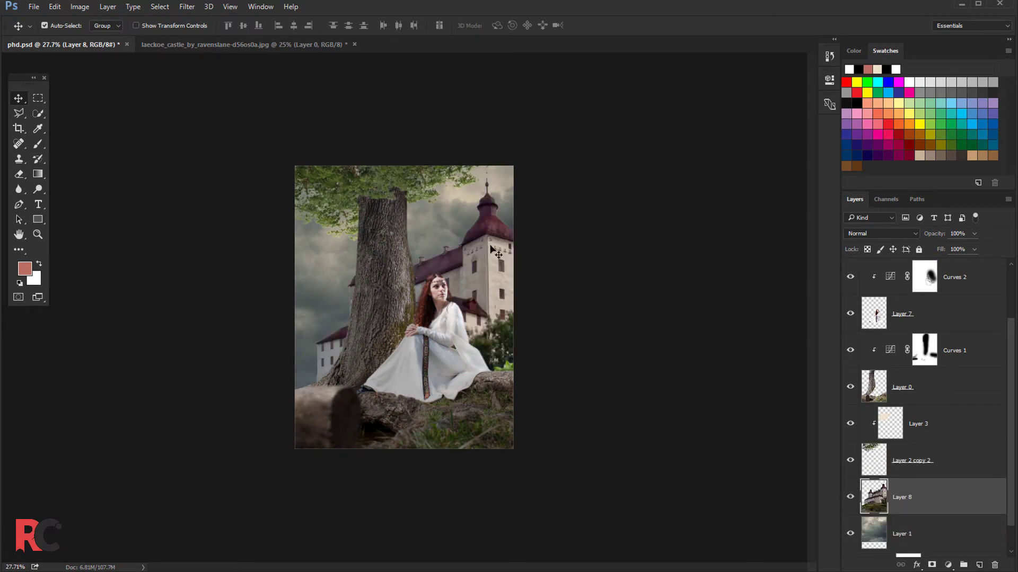
Step: Scale castle Layer 8 to about 31.7% and place it on the right behind the woman
key("ctrl+t")
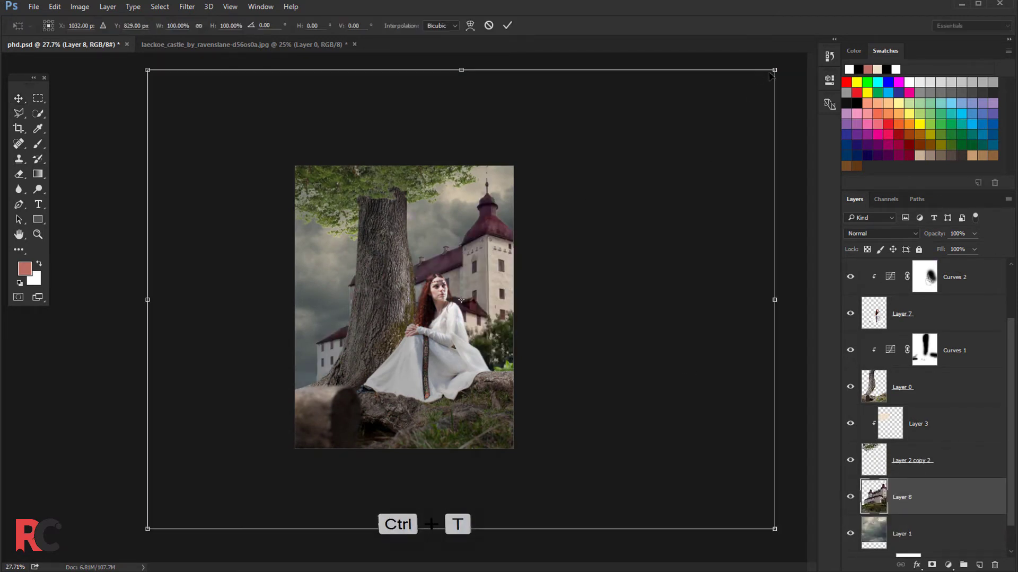
left_click_drag(771, 76, 587, 208)
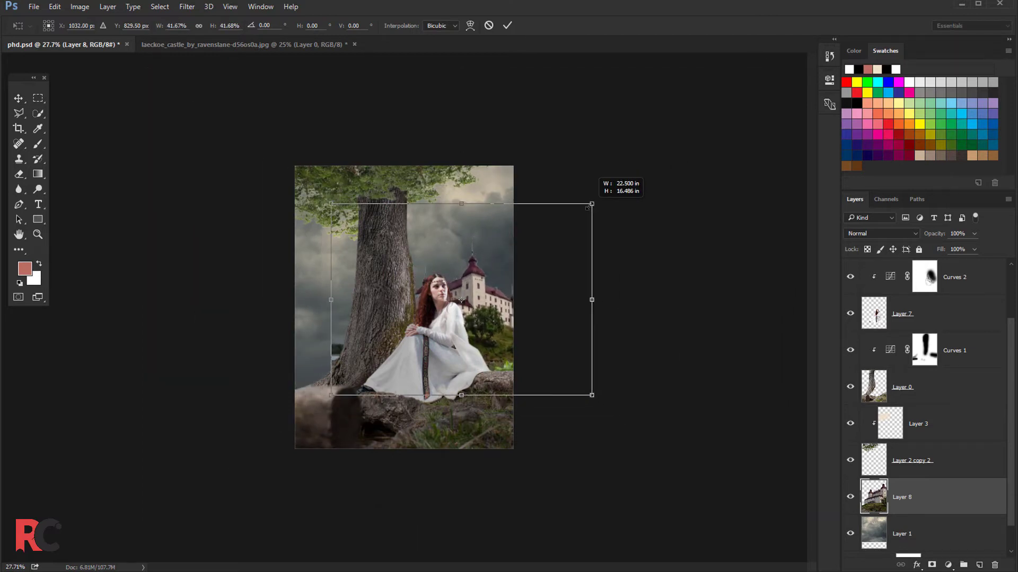
left_click_drag(535, 247, 483, 240)
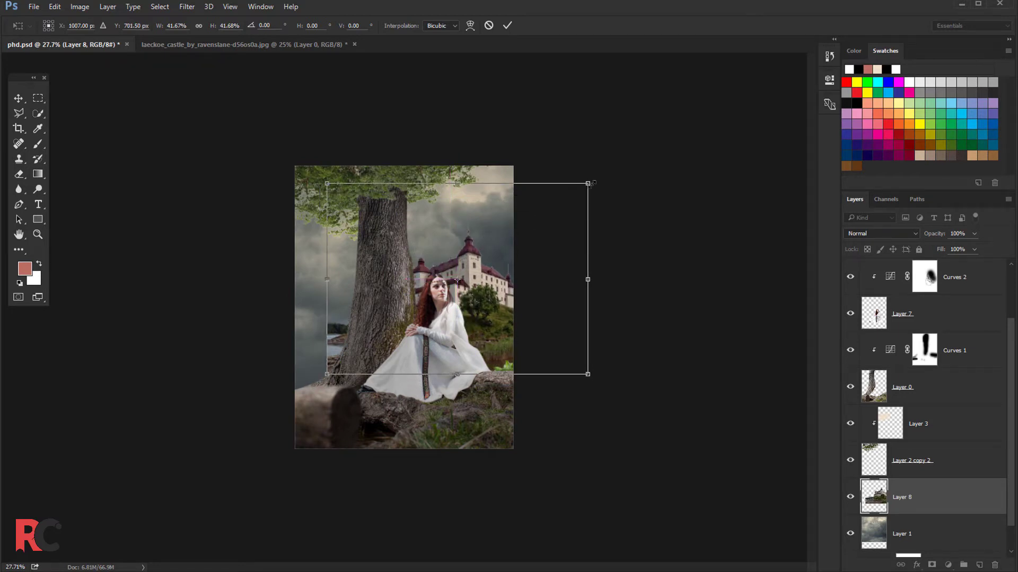
left_click_drag(587, 183, 538, 232)
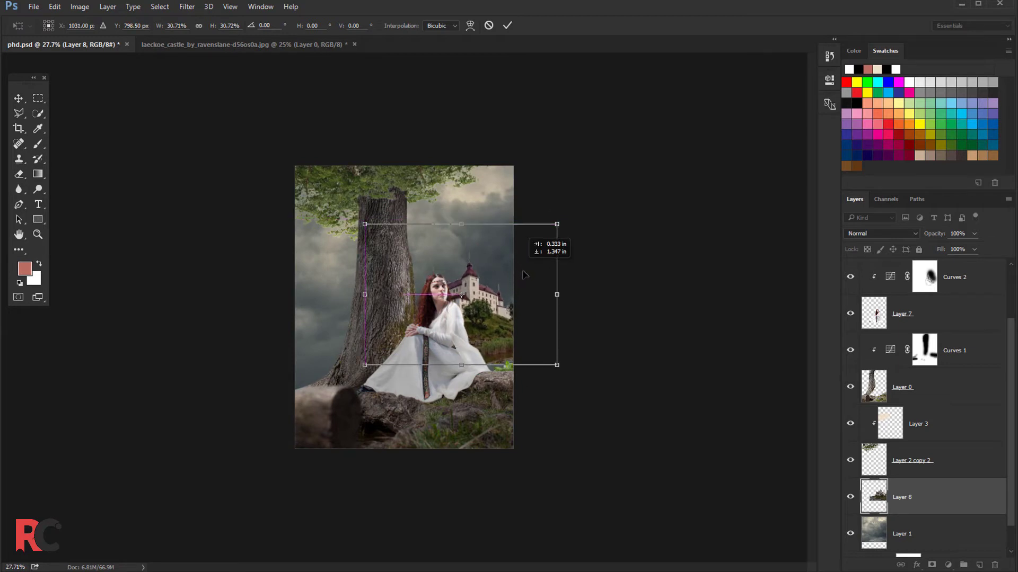
scroll(448, 279, "up", 1)
scroll(539, 248, "up", 1)
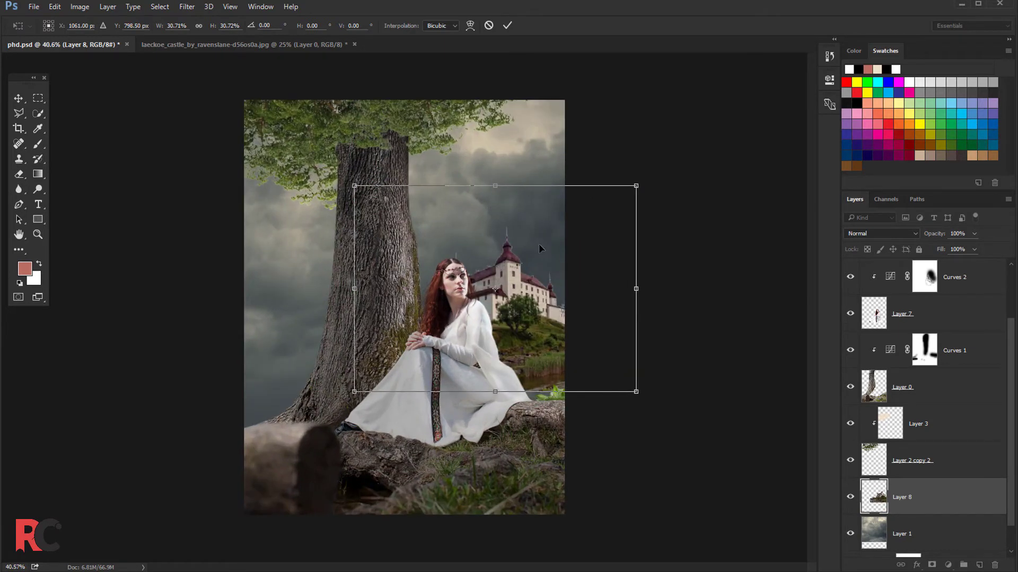
left_click_drag(636, 184, 641, 181)
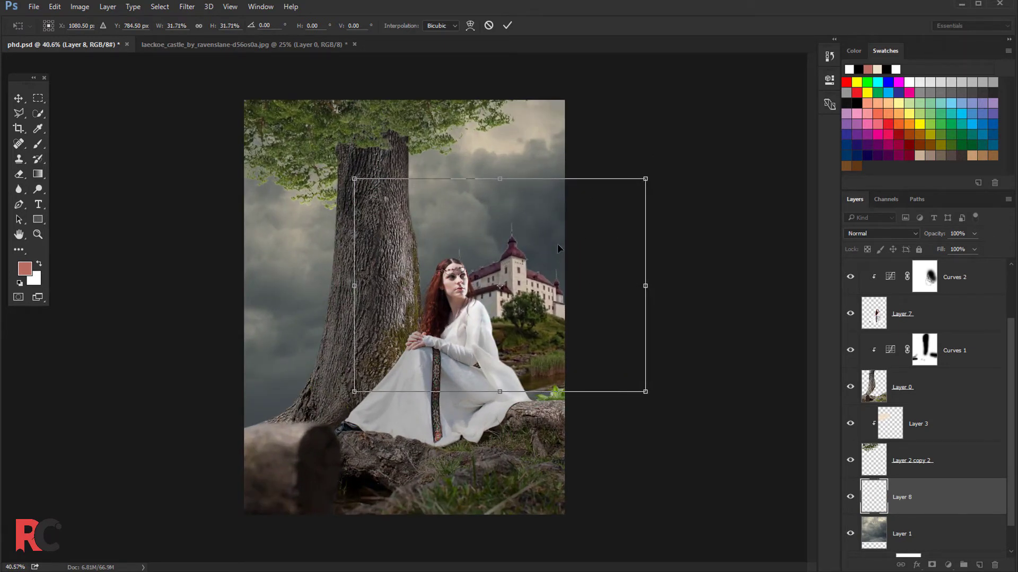
mouse_move(544, 258)
left_mouse_down()
mouse_move(547, 268)
mouse_move(538, 261)
left_mouse_up()
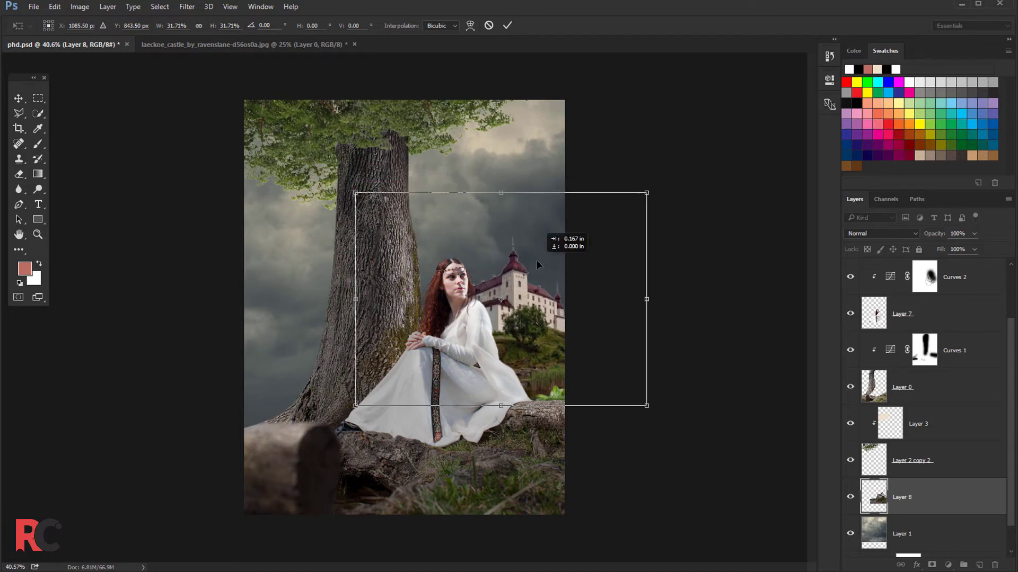
left_click(511, 26)
Step: Zoom in closely on the castle's cut-out edges to inspect the leftover fringe
scroll(497, 200, "up", 1)
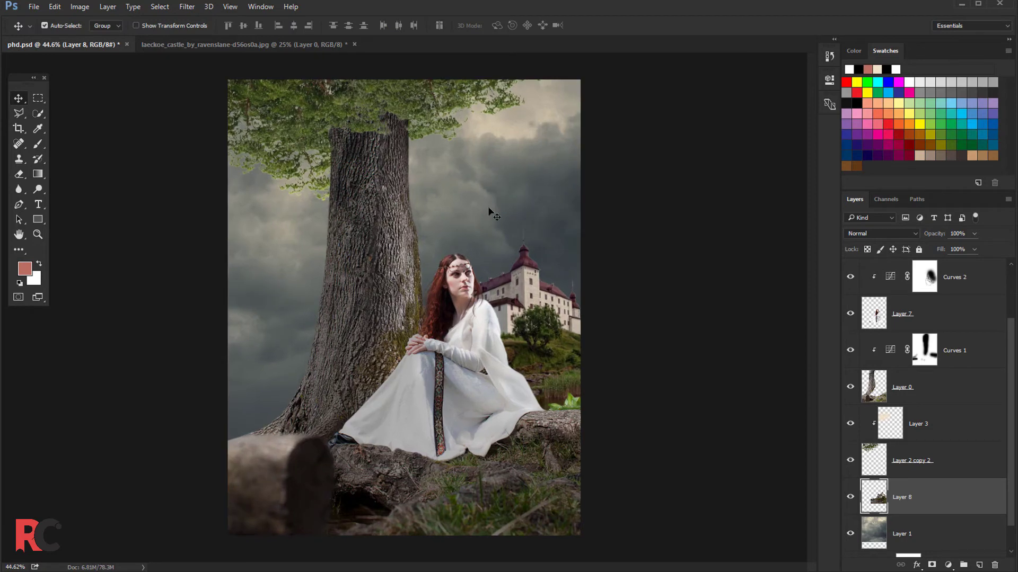
scroll(489, 209, "down", 1)
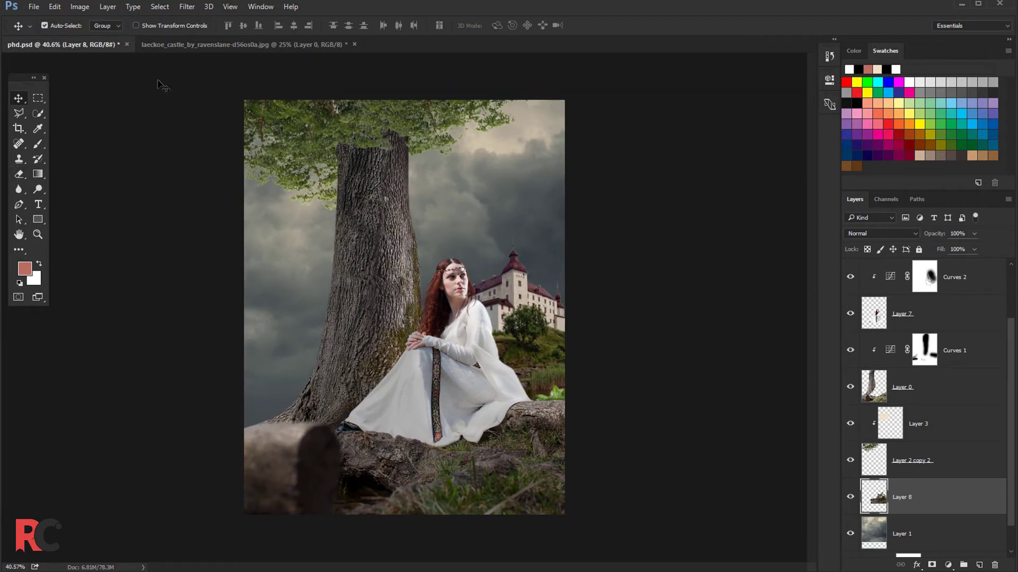
scroll(565, 354, "up", 1)
scroll(569, 318, "up", 4)
scroll(574, 269, "up", 5)
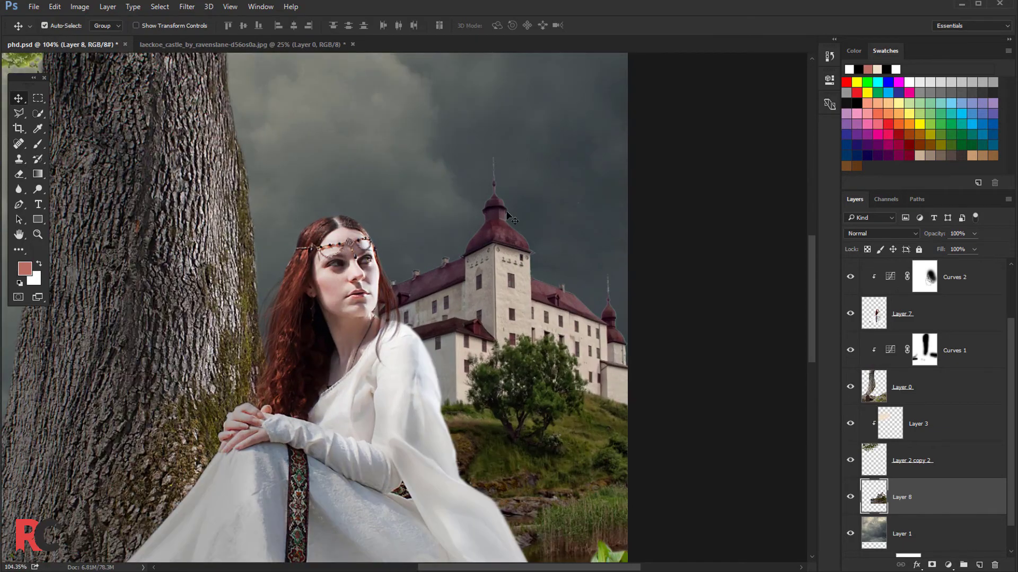
scroll(510, 217, "down", 2)
scroll(512, 209, "up", 1)
scroll(318, 148, "down", 2)
scroll(127, 80, "up", 1)
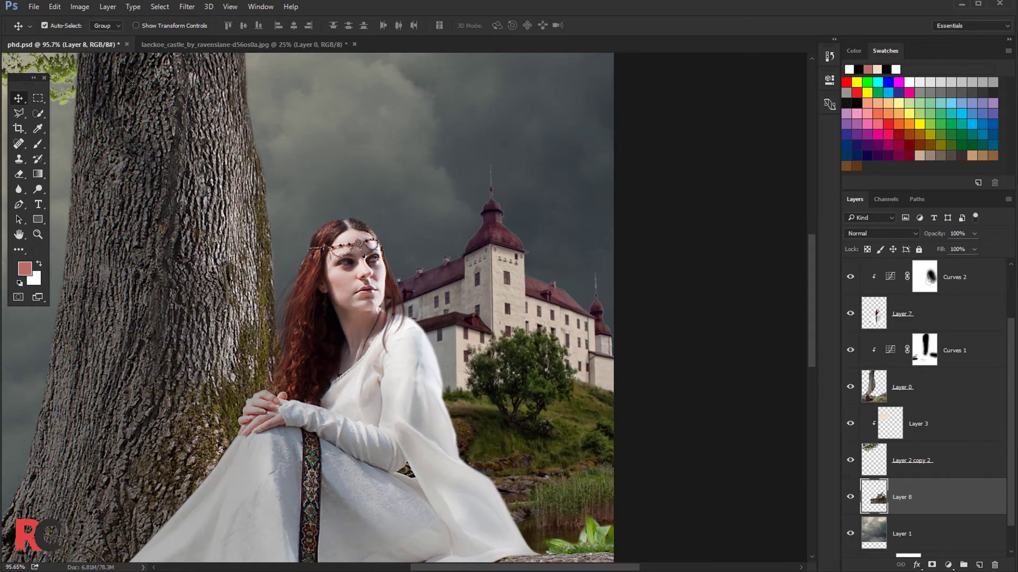
Step: Apply Layer > Matting > Defringe to the castle Layer 8, then zoom back out
left_click(108, 6)
mouse_move(163, 441)
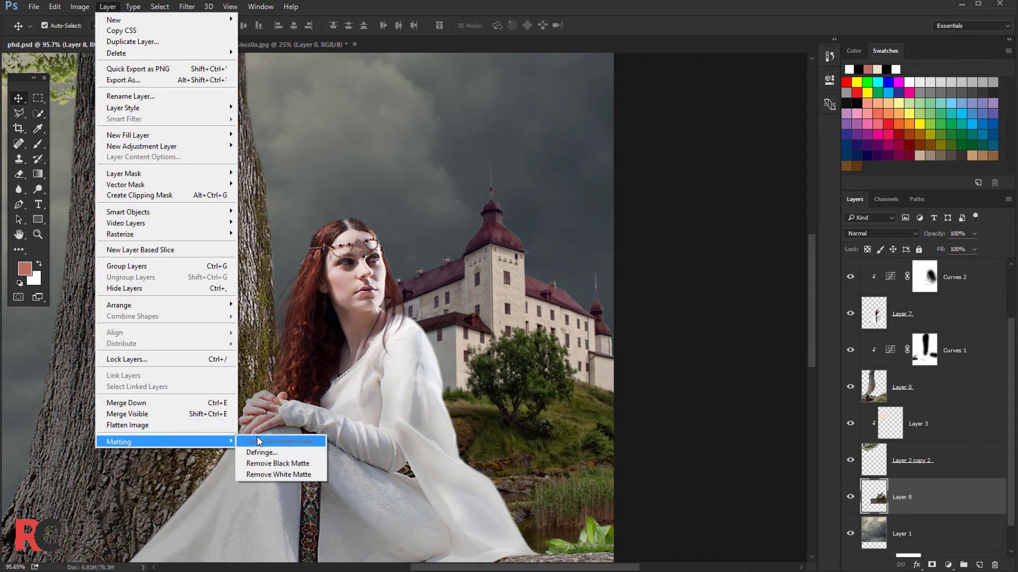
left_click(262, 453)
left_click(492, 191)
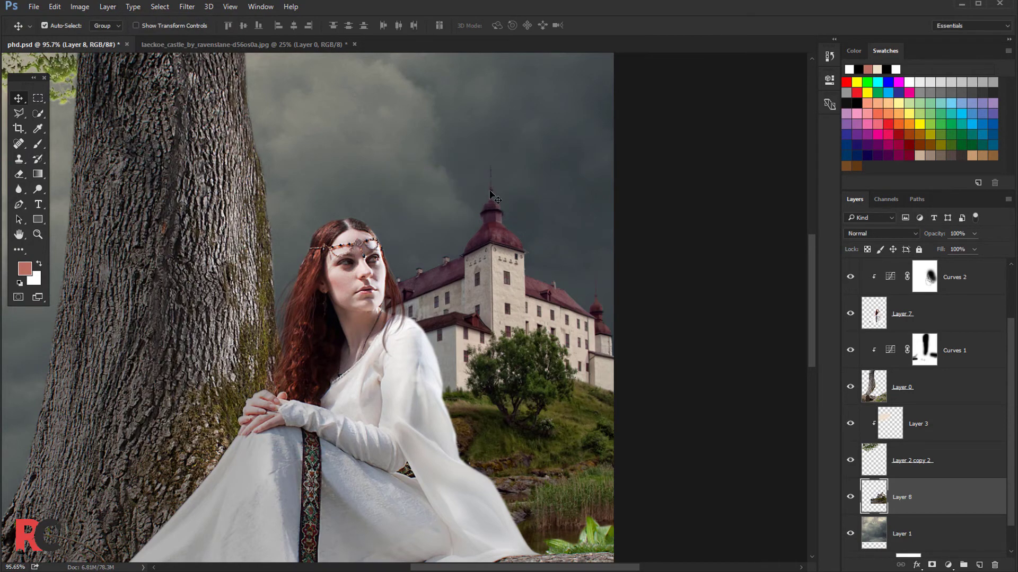
scroll(493, 199, "down", 1)
scroll(491, 212, "down", 2)
scroll(489, 234, "down", 2)
scroll(486, 249, "down", 1)
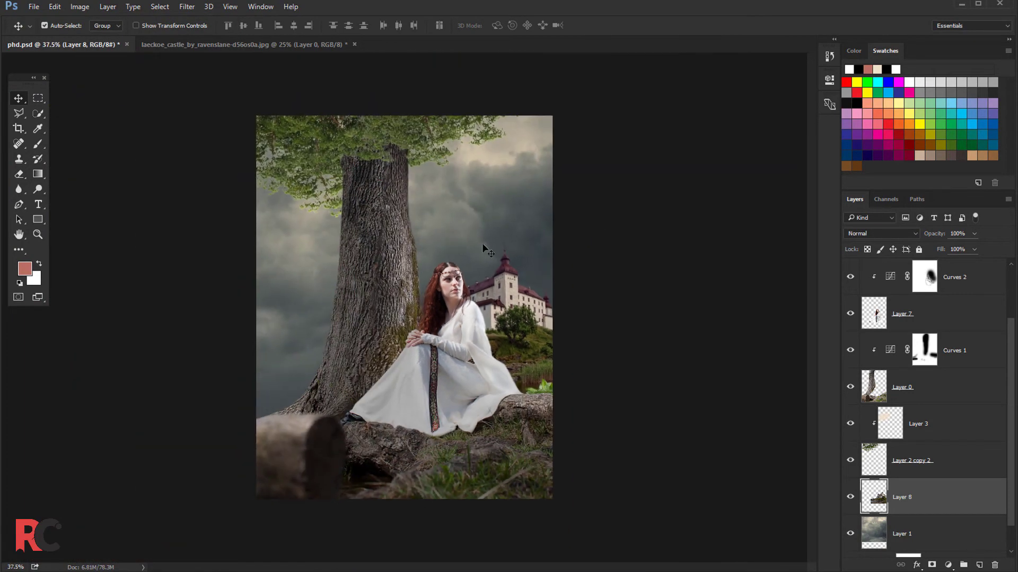
Step: On a new Layer 9, paint grey haze sampled from the sky over the castle with a 700 px brush
left_click(980, 566)
left_click(38, 148)
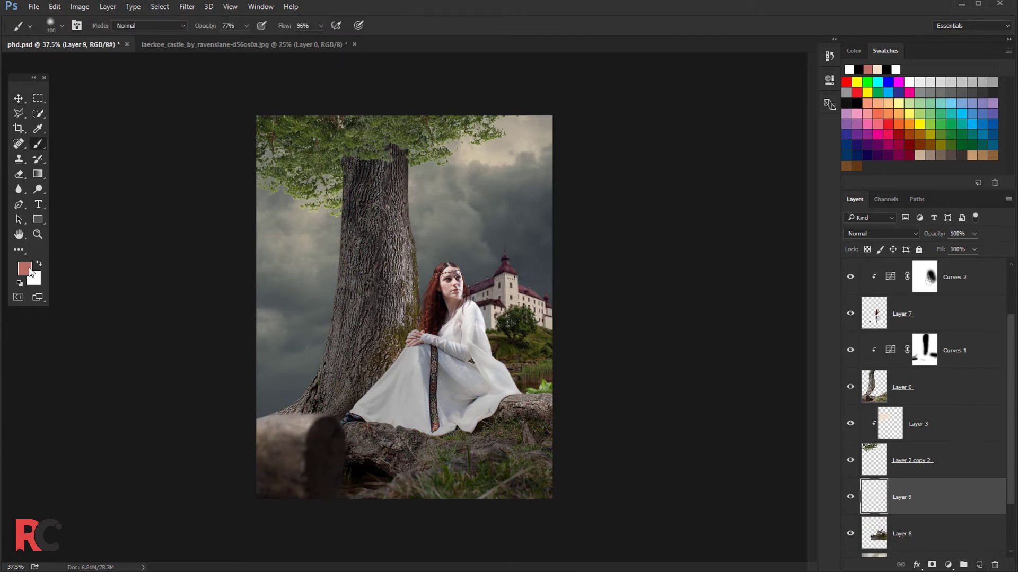
left_click(24, 269)
left_click(490, 214)
left_click(803, 277)
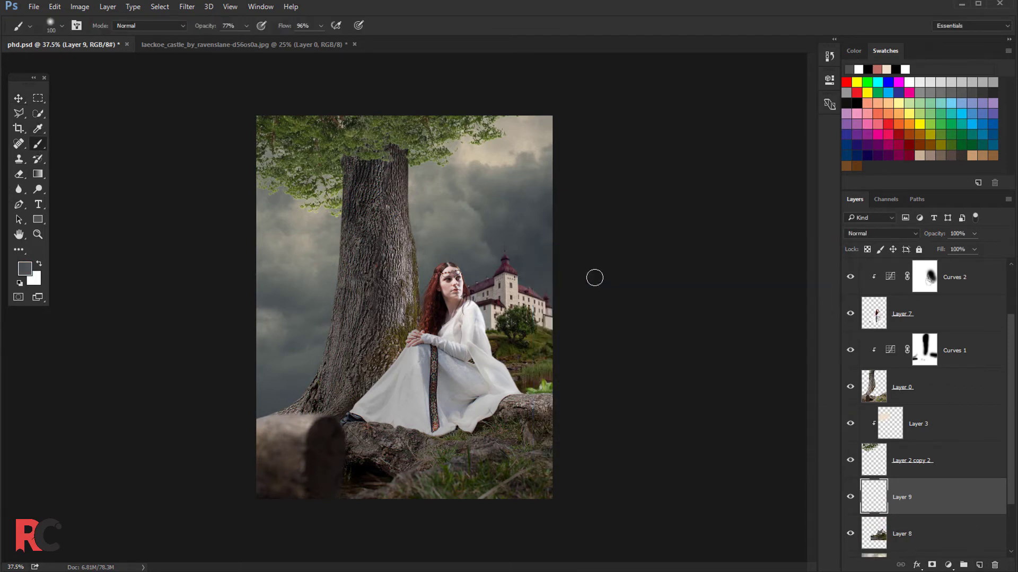
key("bracketright")
key("bracketright")
key("bracketright")
left_click_drag(551, 271, 516, 281)
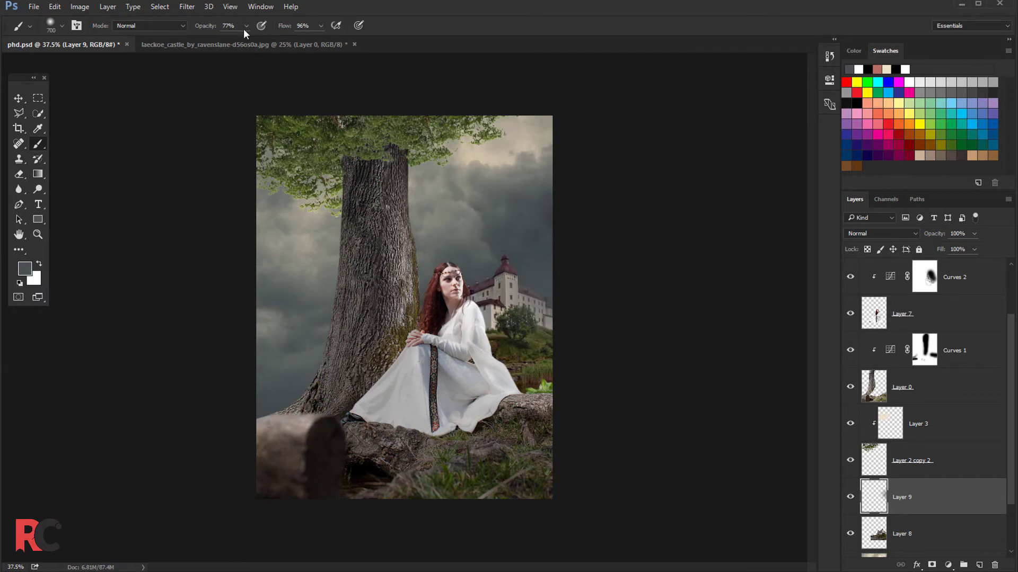
Step: Lower brush opacity and set flow to 29%, then paint faint mist beside the dress and lower trunk
key("shift+2")
key("shift+9")
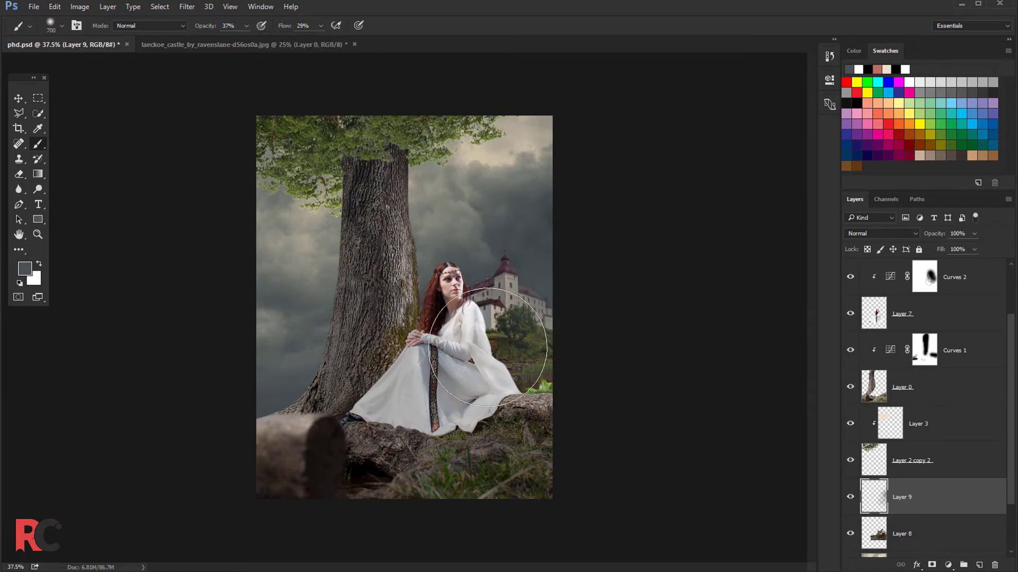
left_click_drag(482, 306, 455, 360)
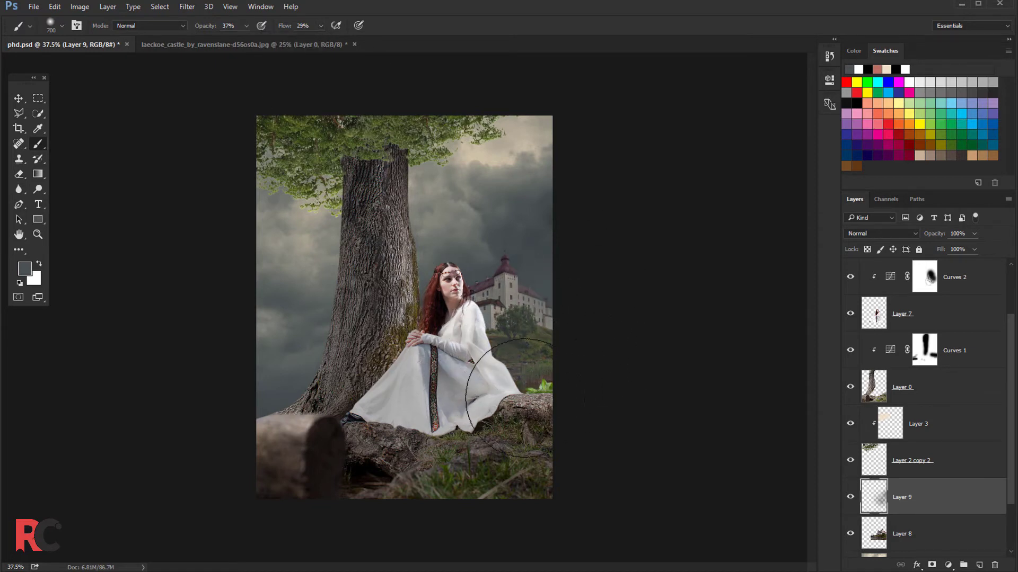
left_click_drag(318, 387, 370, 368)
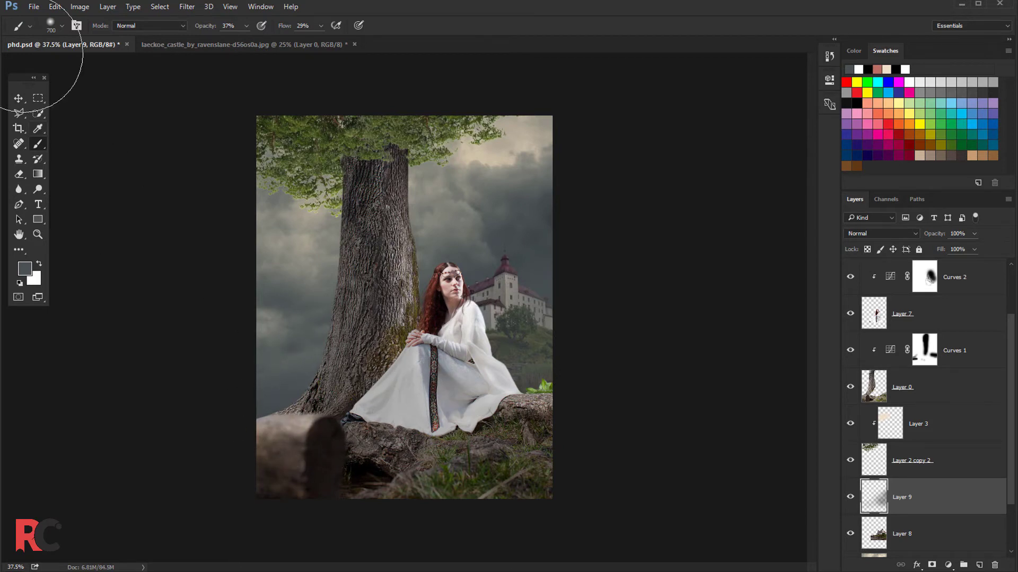
Step: Switch to a 300 px soft round brush with a blue-grey foreground colour
left_click(60, 26)
left_click_drag(184, 182, 183, 214)
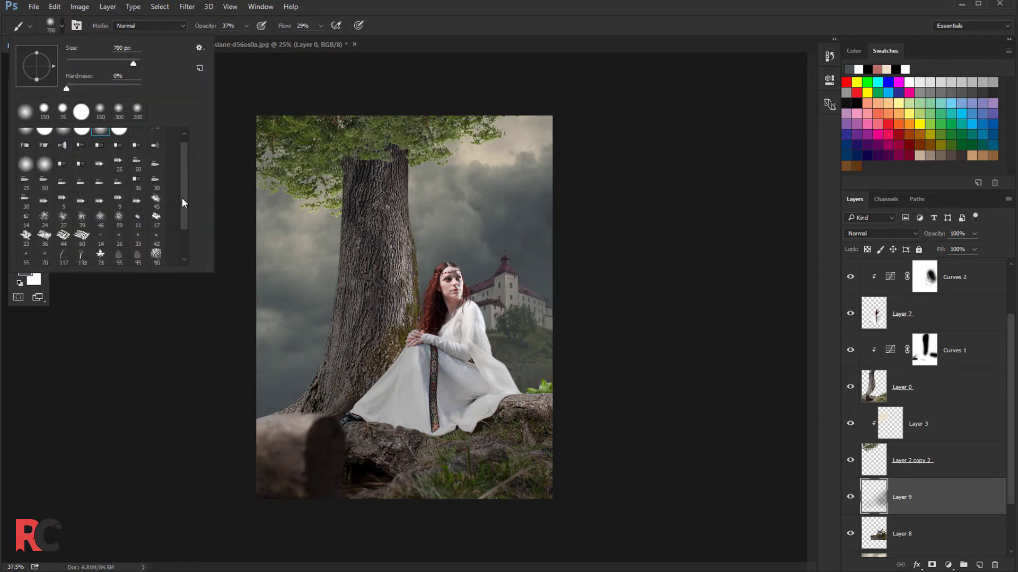
left_click(450, 36)
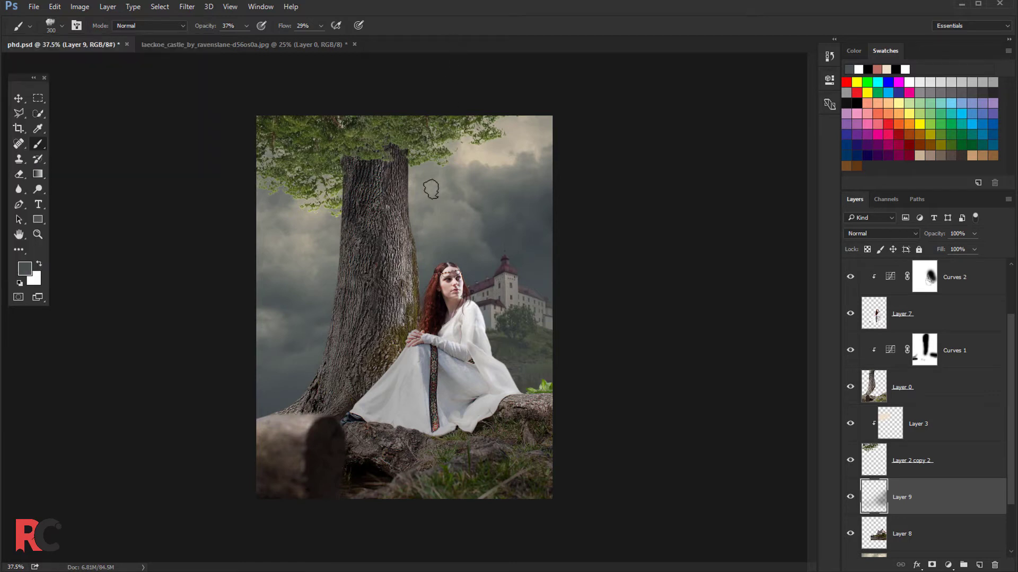
left_click(29, 273)
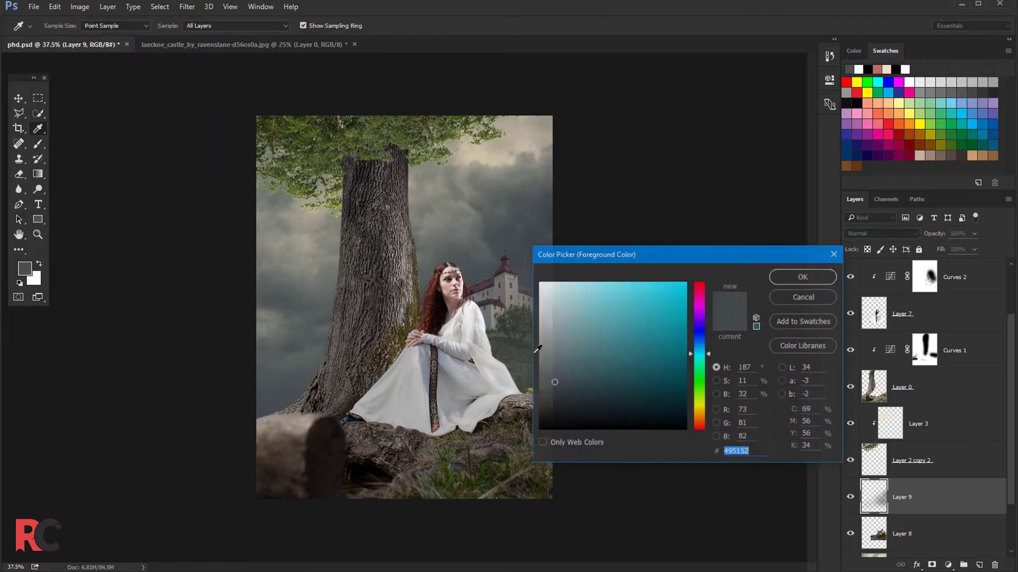
left_click(777, 273)
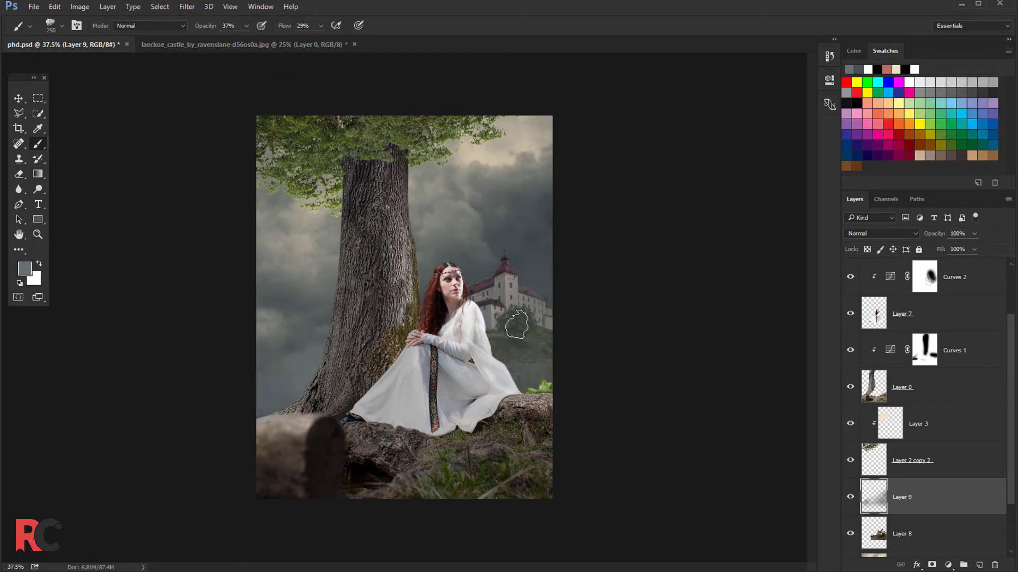
Step: On a new Layer 10, paint a fog band across the scene and sample a greenish grey from the sky
left_click(979, 565)
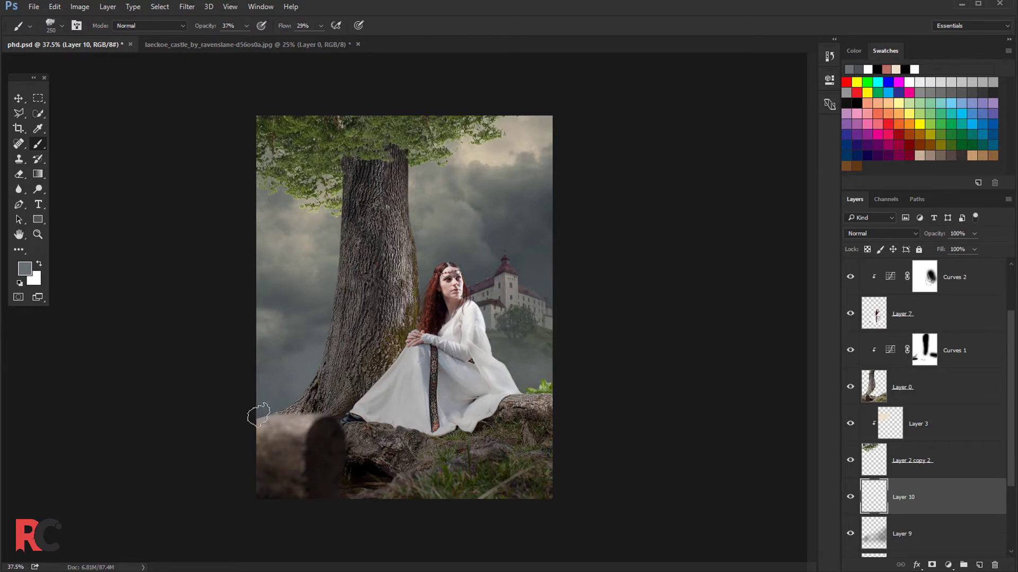
left_click_drag(525, 347, 588, 323)
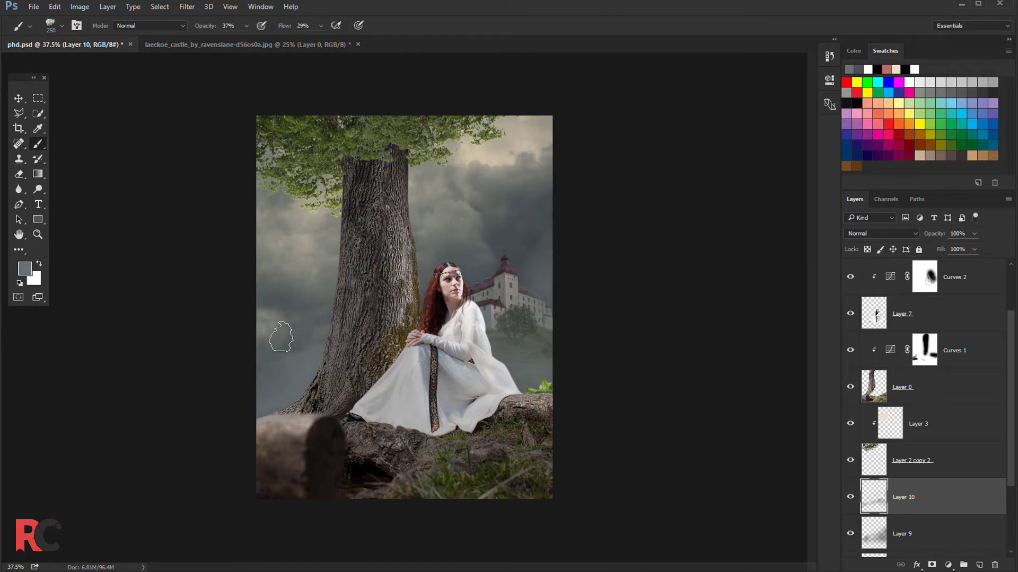
left_click(321, 217, "alt")
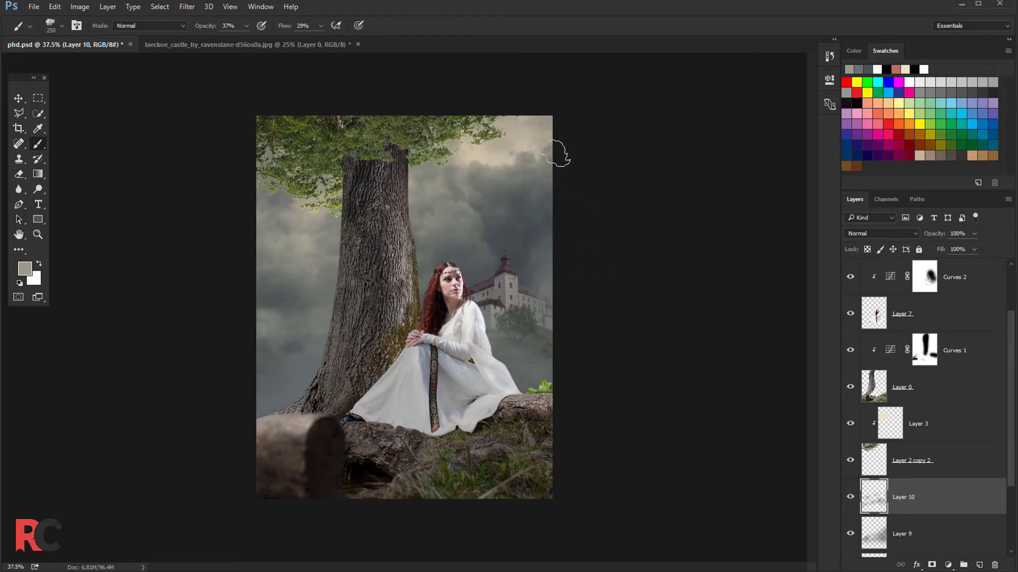
Step: Compare the scene with and without the new fog, then add Layer 11 clipped to Layer 0
left_click(20, 99)
left_click(848, 496)
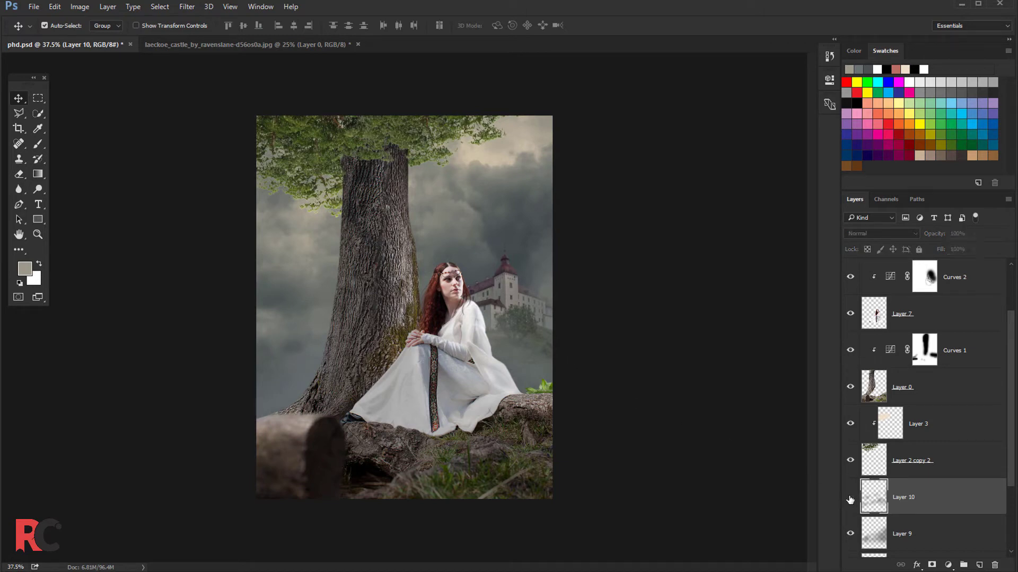
left_click(850, 497)
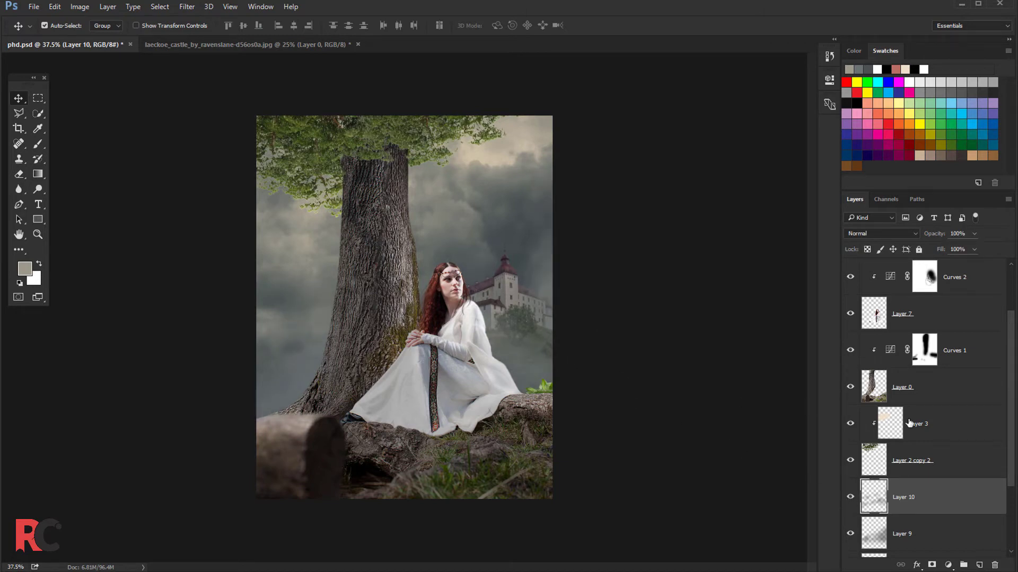
left_click(936, 393)
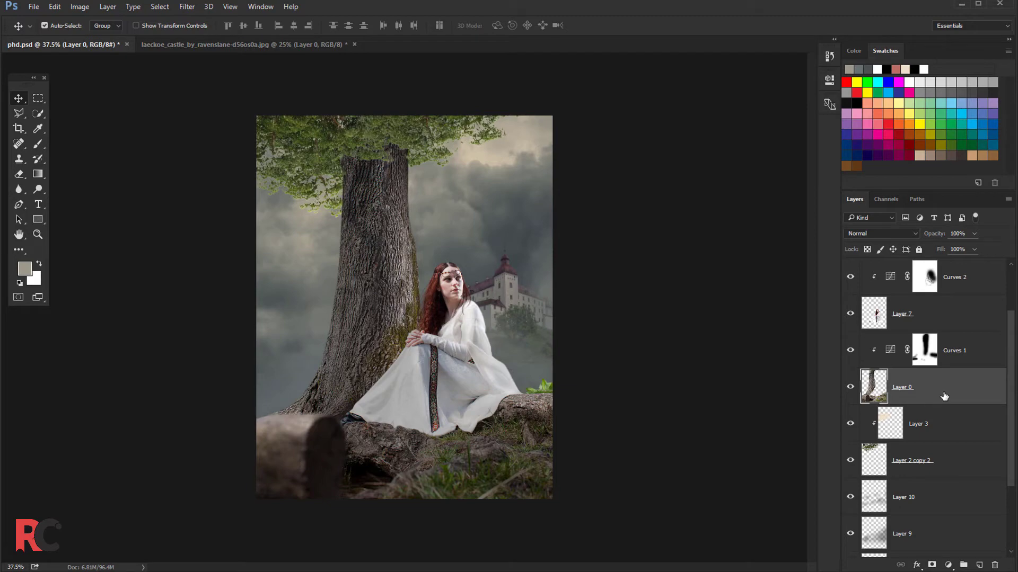
left_click(979, 565)
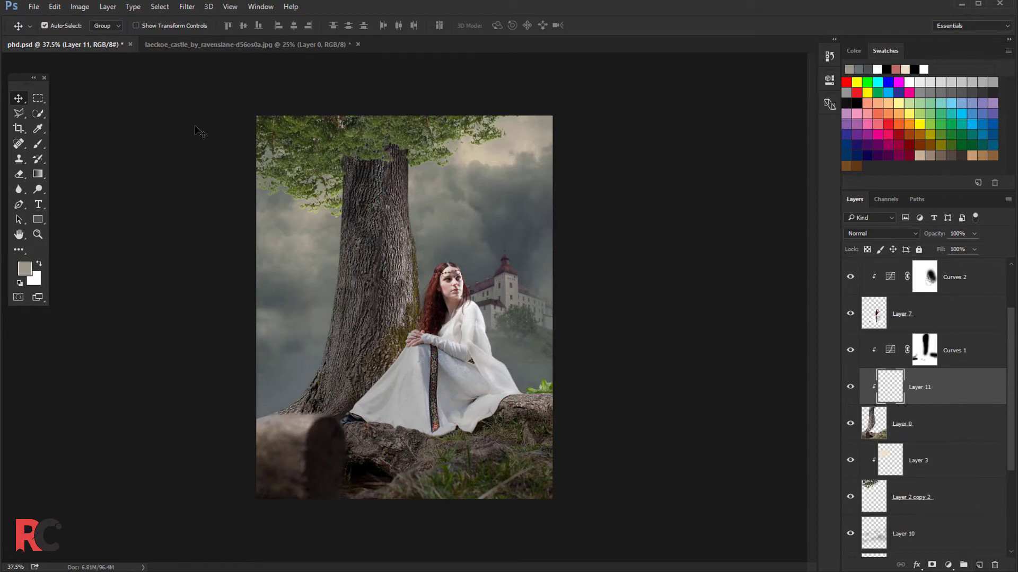
Step: Fill Layer 11 with 50% Gray and set its blend mode to Overlay
left_click(55, 7)
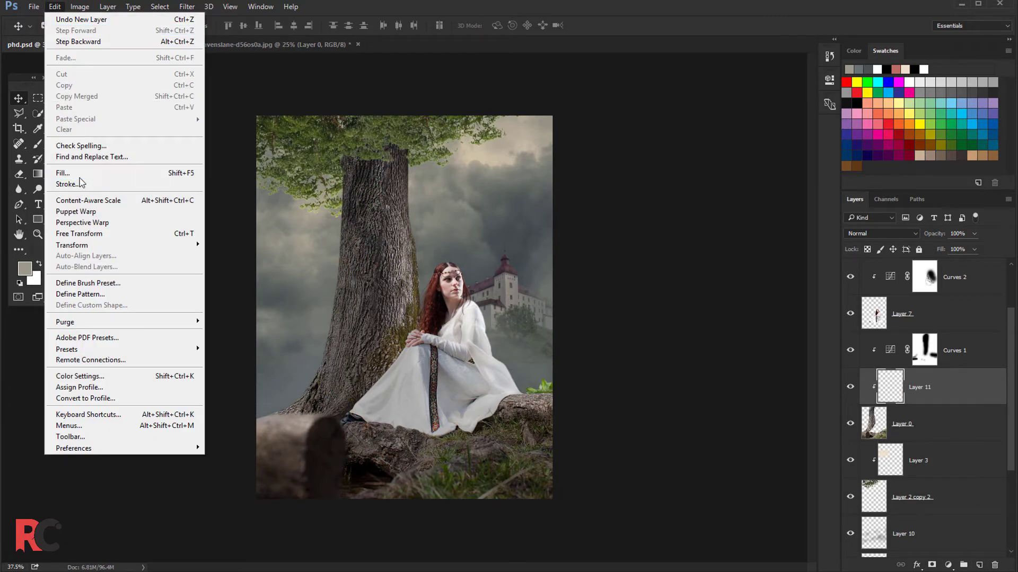
left_click(127, 173)
left_click(449, 163)
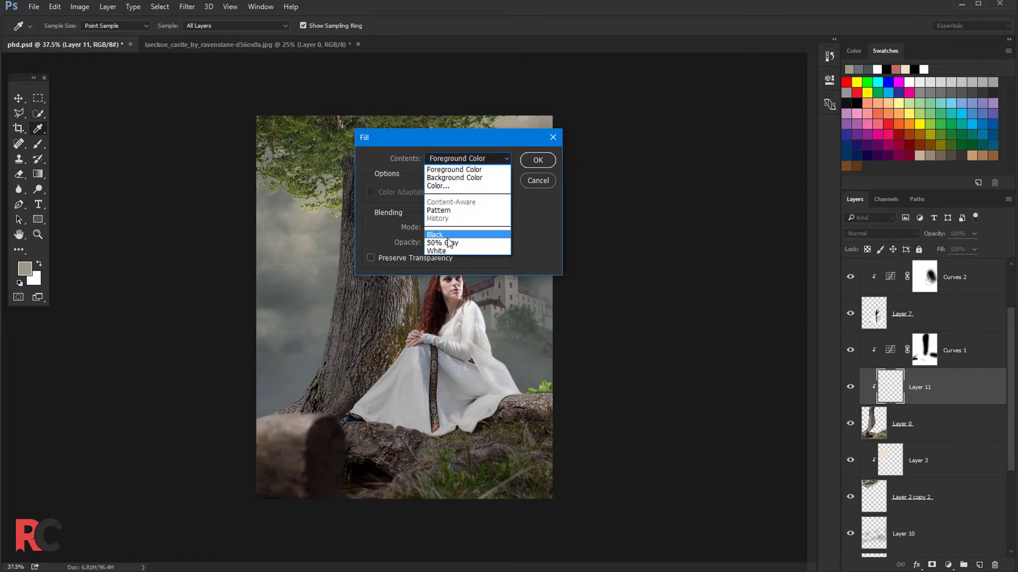
left_click(447, 240)
left_click(437, 193)
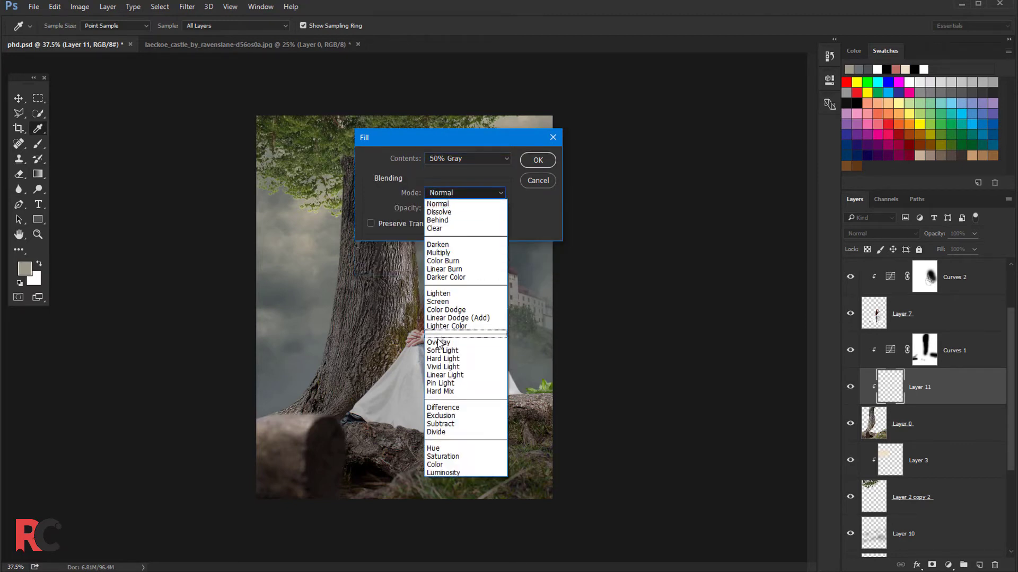
left_click(459, 354)
left_click(536, 164)
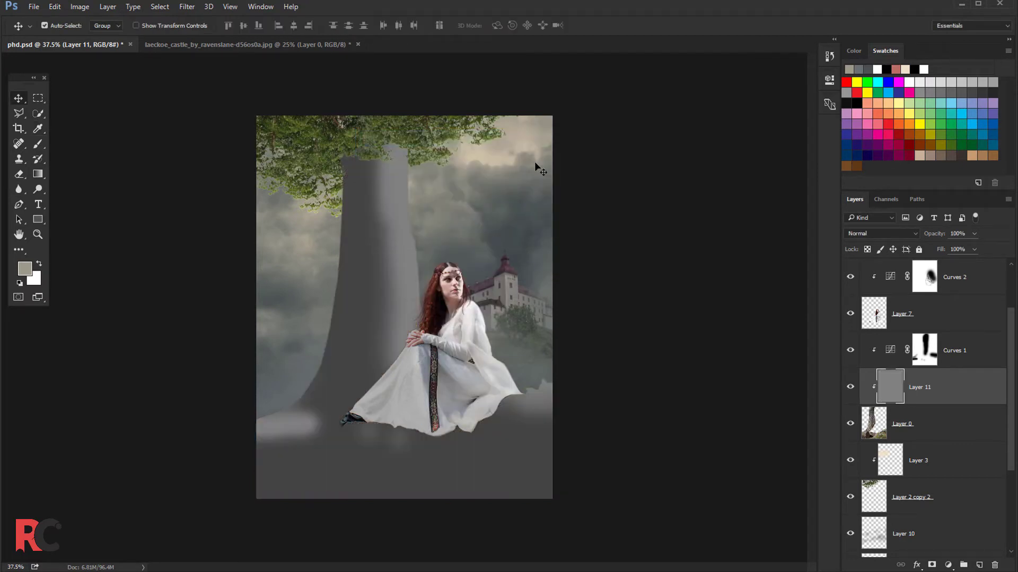
left_click(857, 236)
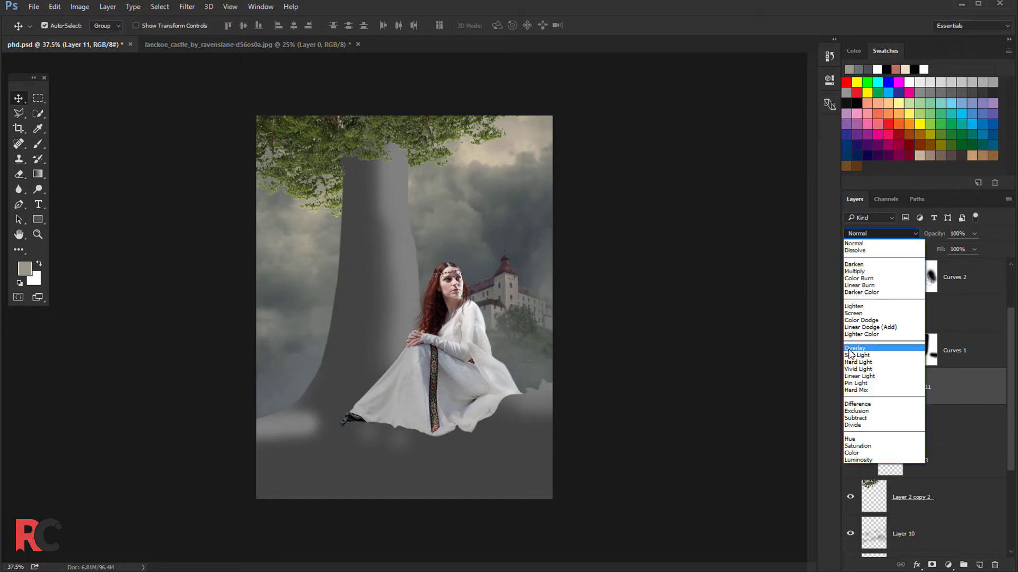
left_click(880, 352)
Step: Burn with a 250–300 px brush to darken the trunk top, lower trunk, foreground log and roots
right_click(42, 195)
left_click(93, 212)
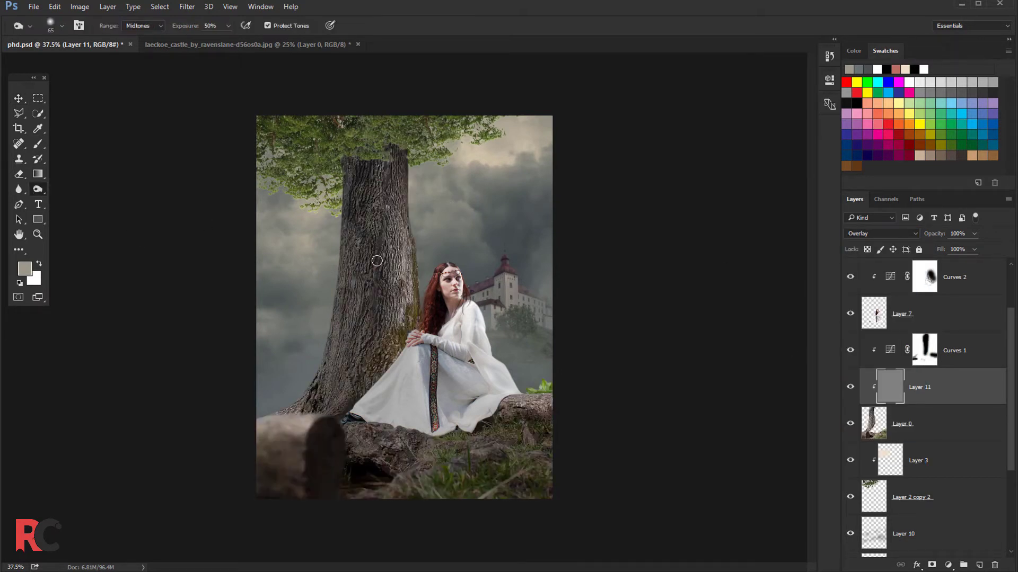
key("ctrl+plus")
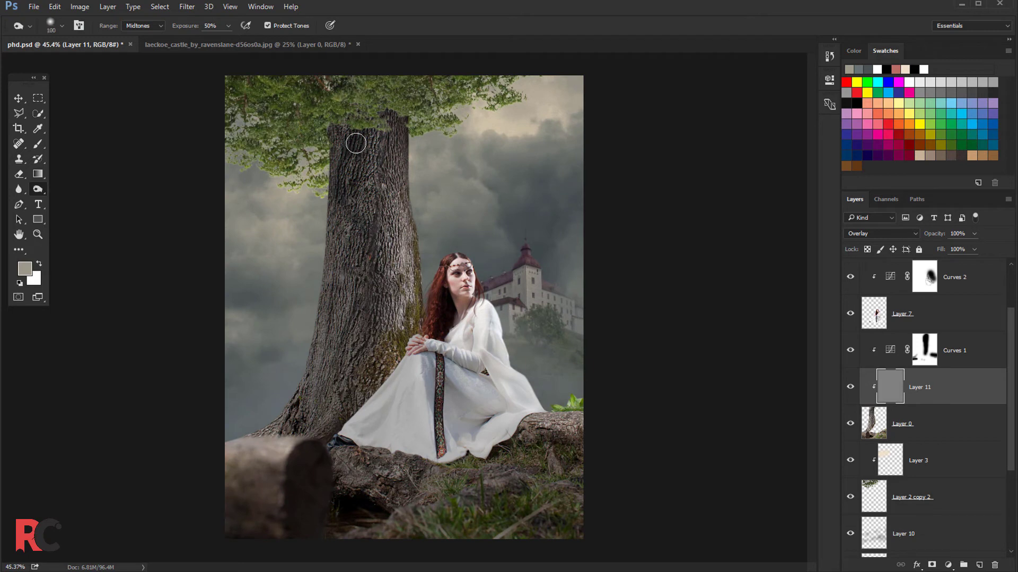
key("bracketright")
key("bracketright")
key("bracketright")
left_click_drag(369, 103, 384, 109)
key("bracketright")
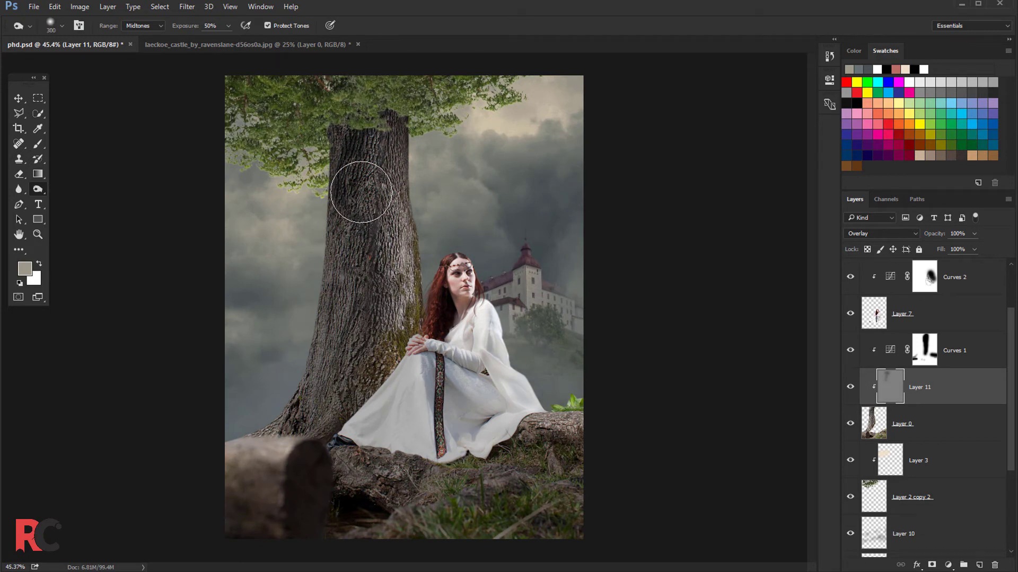
mouse_move(361, 192)
left_mouse_down()
mouse_move(326, 377)
mouse_move(392, 484)
mouse_move(242, 514)
left_mouse_up()
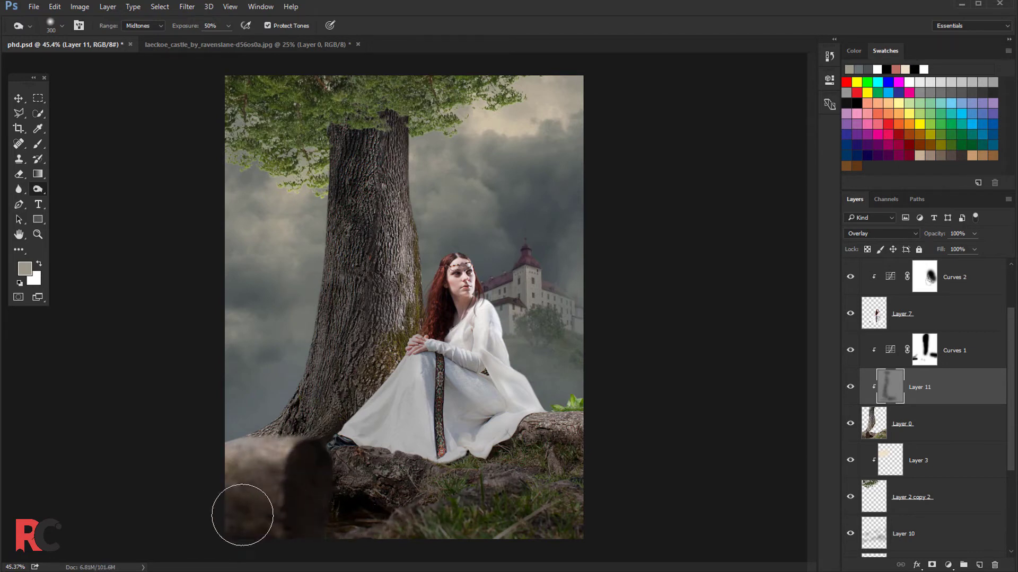
left_click_drag(242, 514, 653, 450)
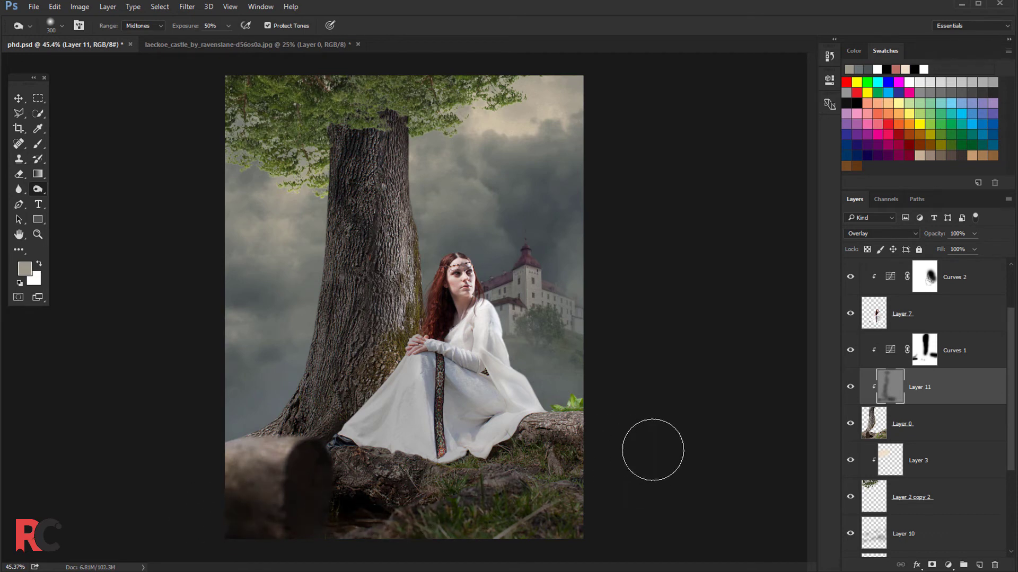
left_click(850, 388)
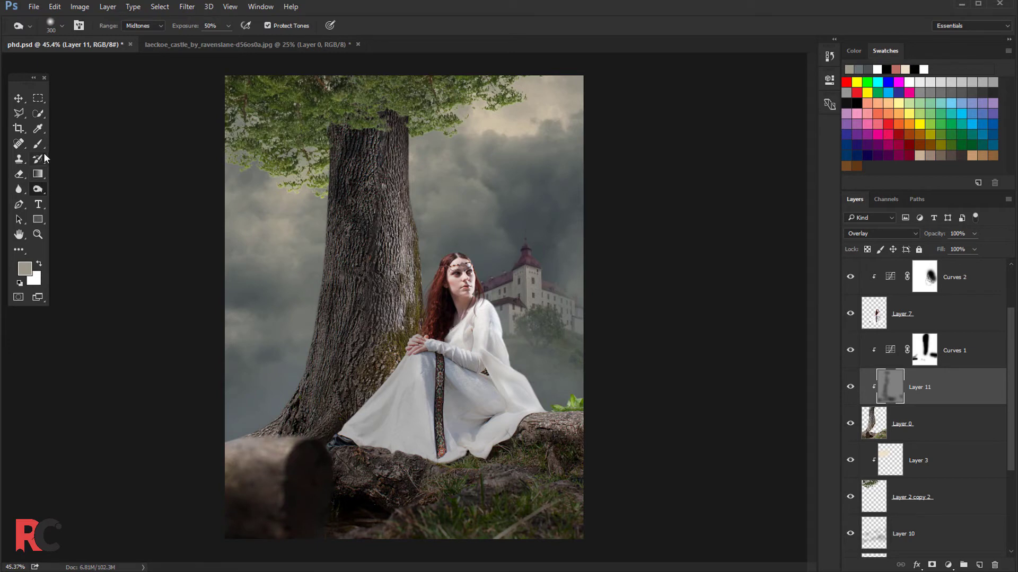
left_click(23, 175)
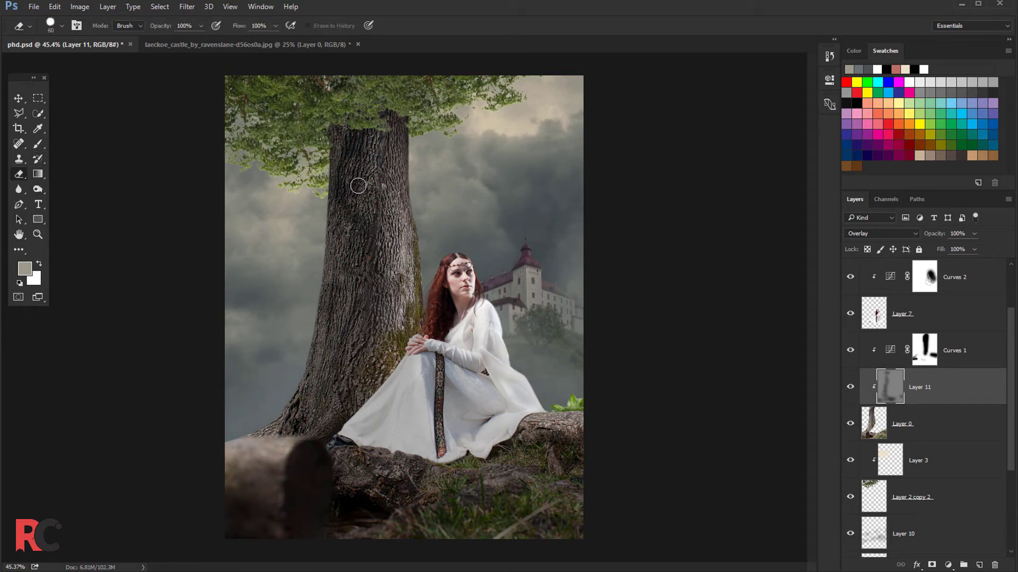
Step: Erase some darkening from the upper trunk with a 300 px eraser at 72% opacity and 71% flow
left_click(364, 152)
key("bracketright")
key("bracketright")
key("bracketright")
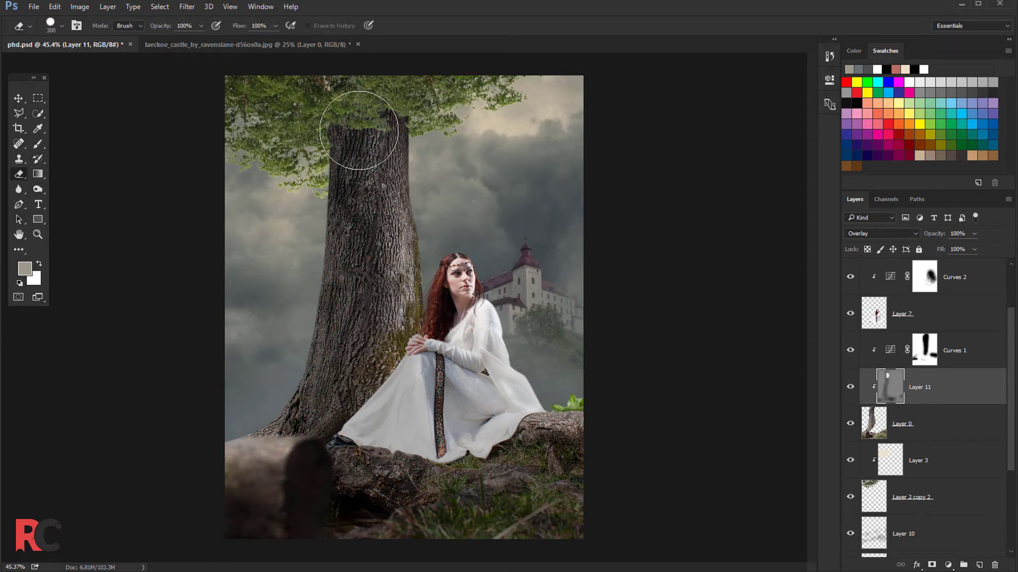
mouse_move(365, 226)
left_mouse_down()
mouse_move(364, 277)
mouse_move(364, 142)
left_mouse_up()
left_click(61, 27)
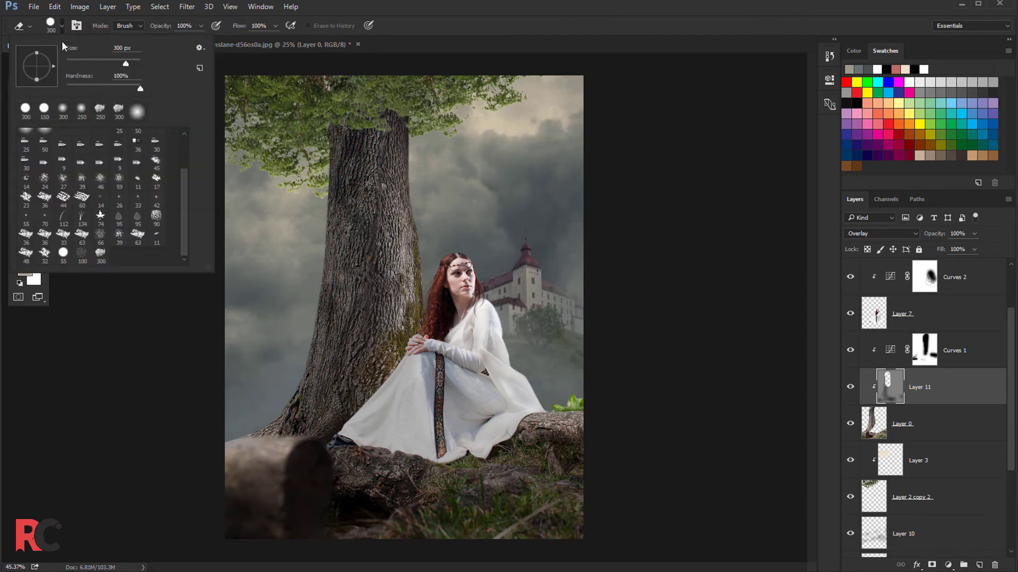
left_click(395, 35)
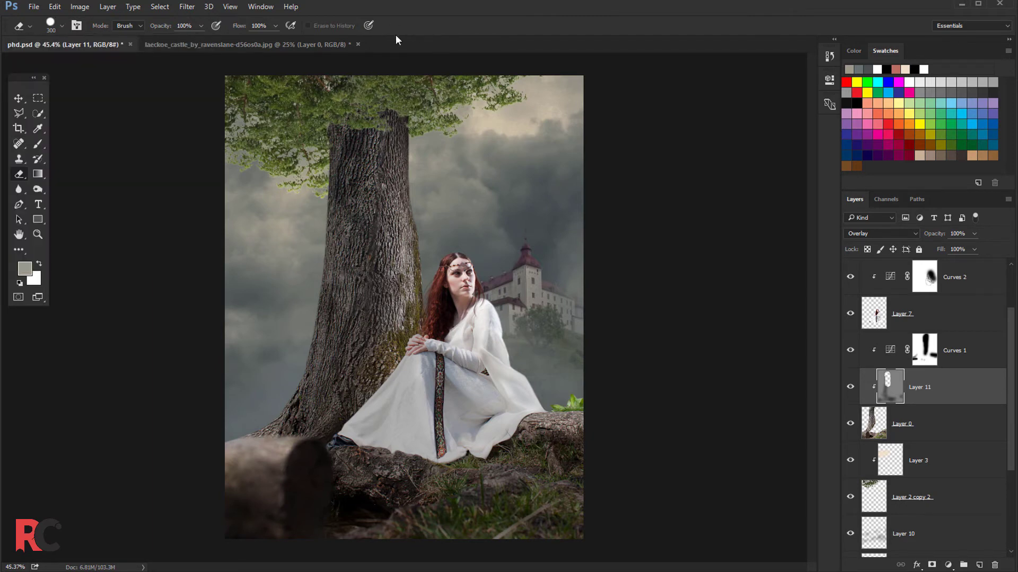
left_click(275, 26)
left_click(259, 40)
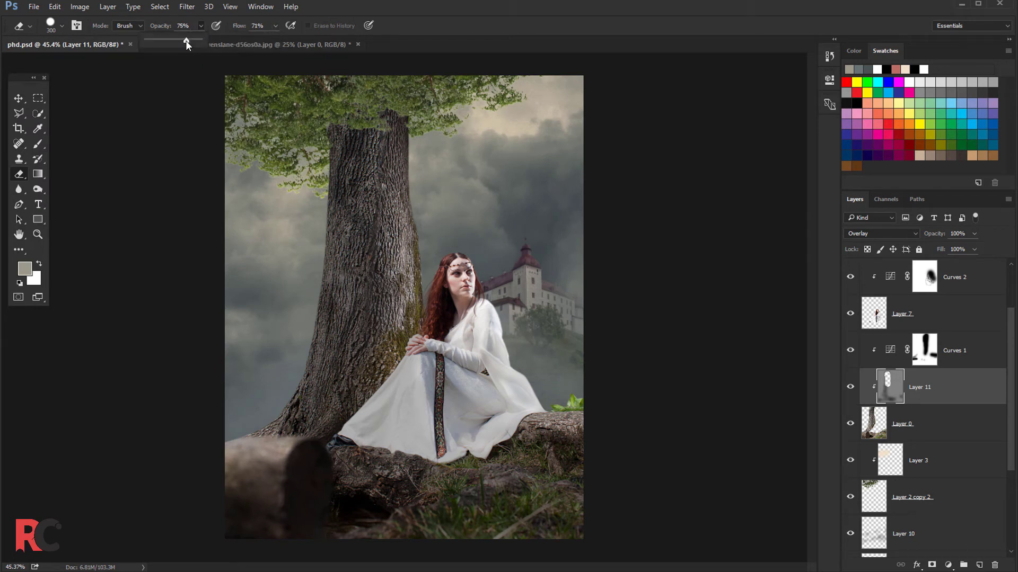
left_click_drag(186, 40, 184, 40)
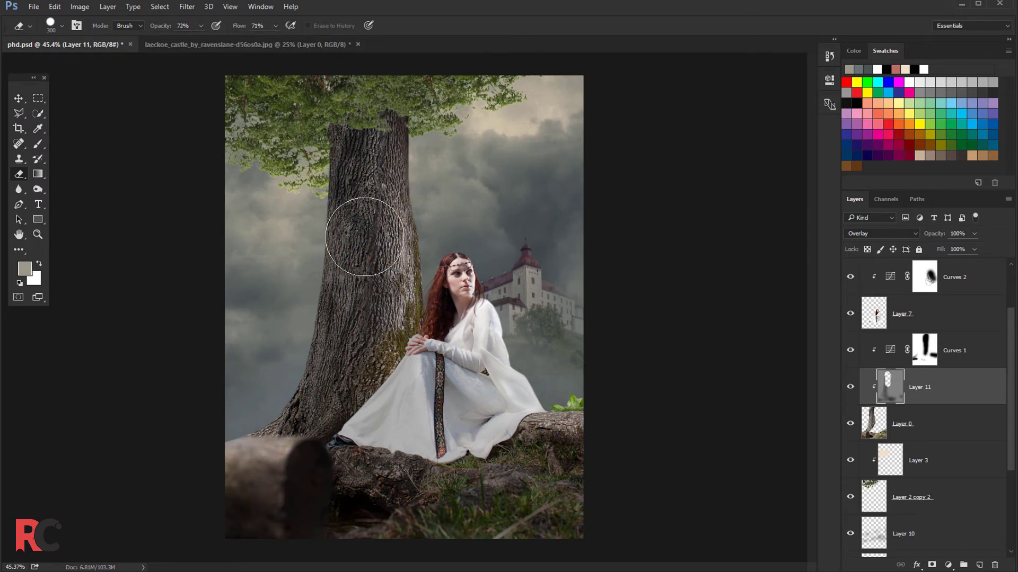
left_click_drag(364, 237, 386, 233)
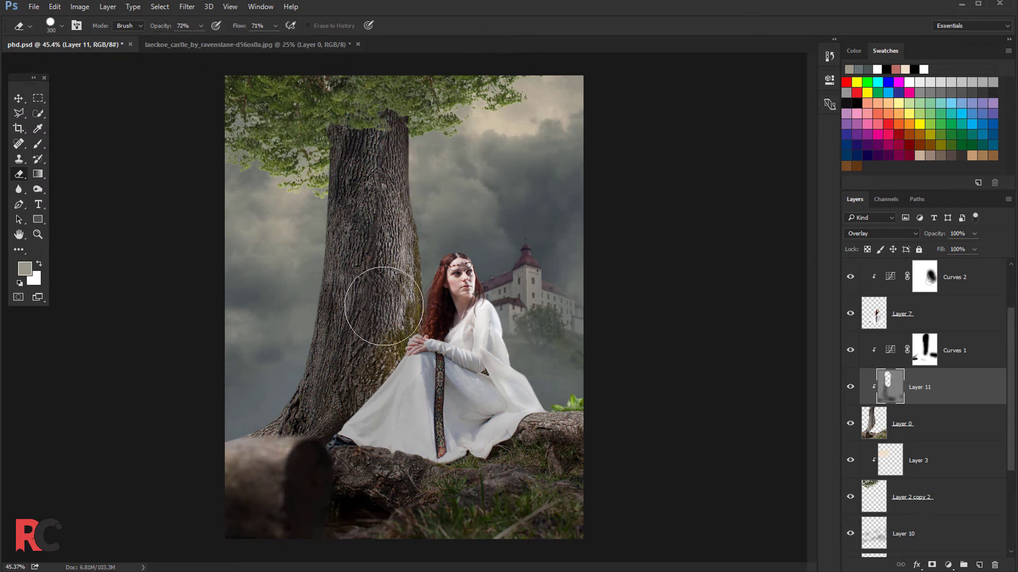
left_click(850, 387)
left_click(850, 388)
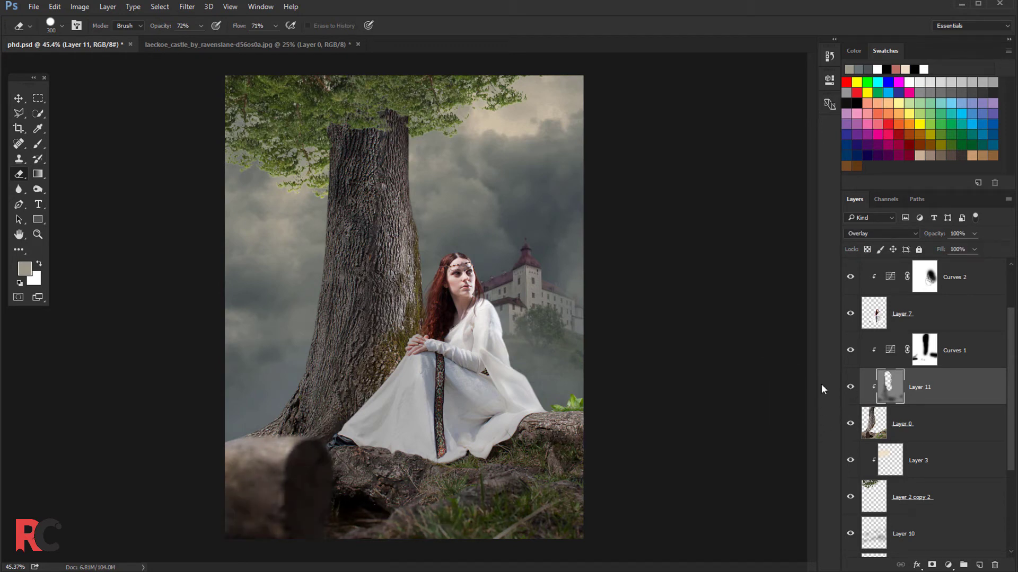
Step: Lighten the bark along the trunk's left side with a soft round 300 px brush
left_click(41, 143)
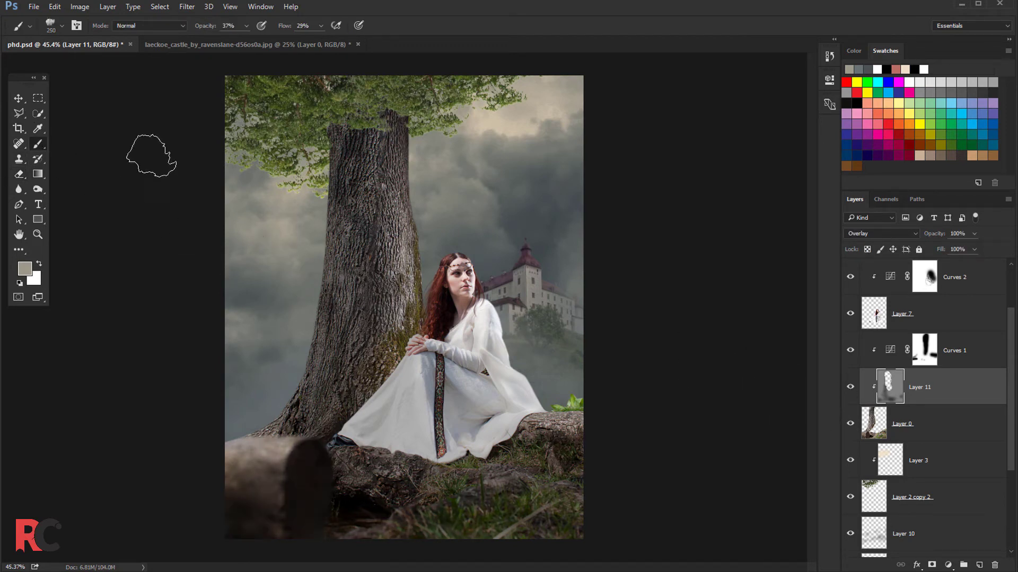
left_click(54, 27)
scroll(186, 200, "up", 3)
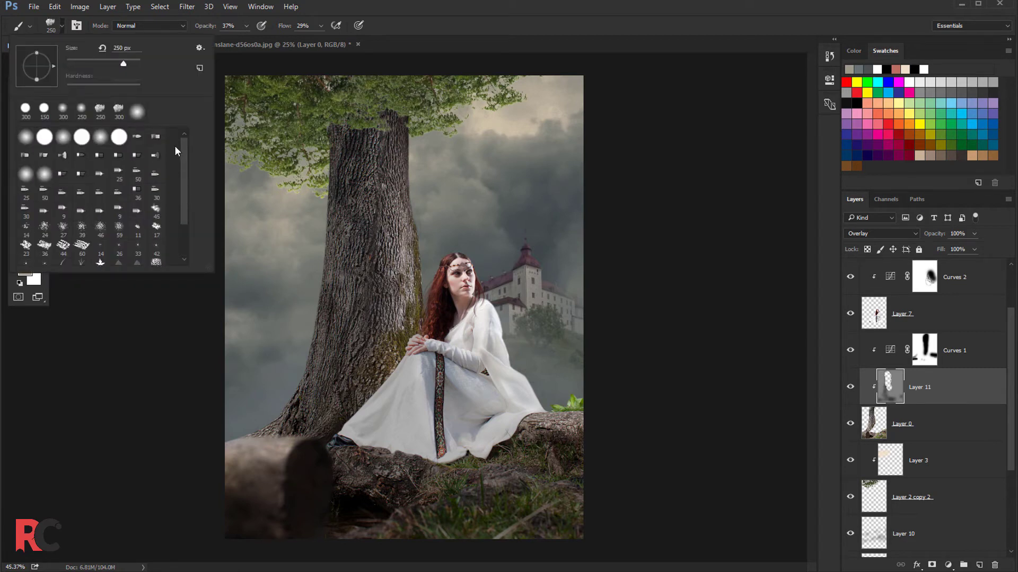
left_click(100, 137)
left_click(439, 34)
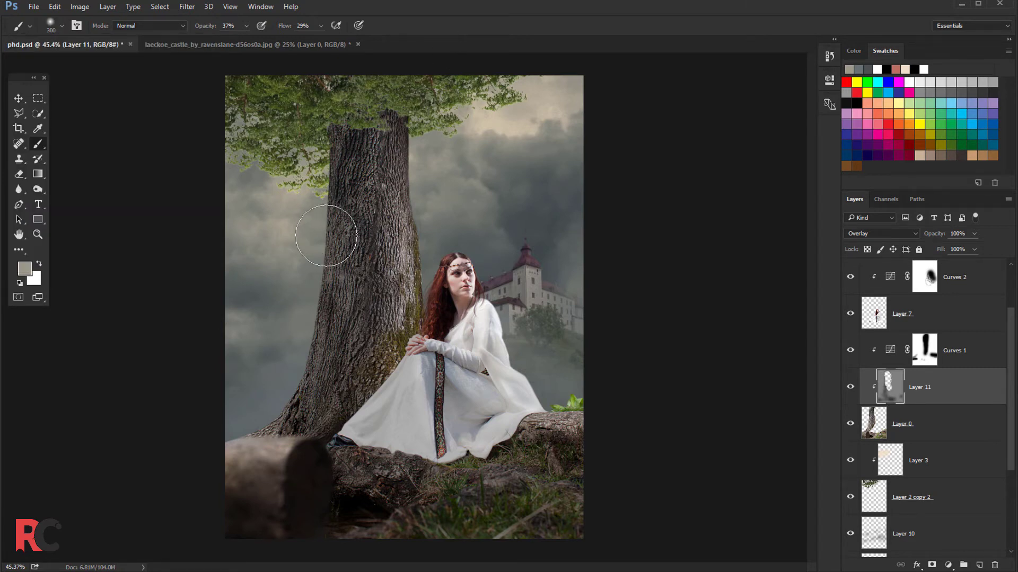
mouse_move(326, 235)
left_mouse_down()
mouse_move(329, 295)
mouse_move(341, 275)
mouse_move(342, 319)
left_mouse_up()
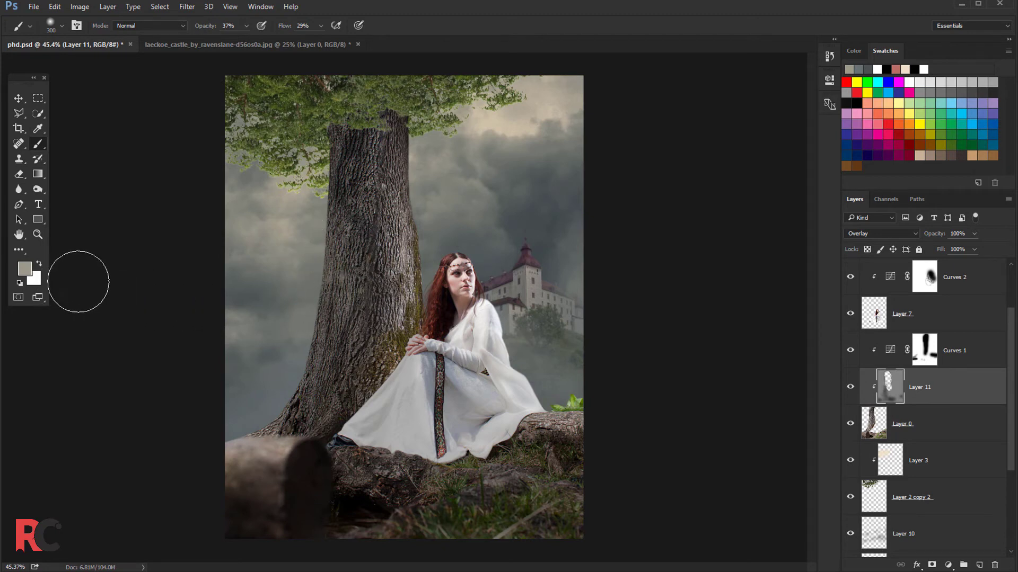
Step: Burn the trunk bark at 39% exposure, then bring the castle image document to the front
left_click(36, 190)
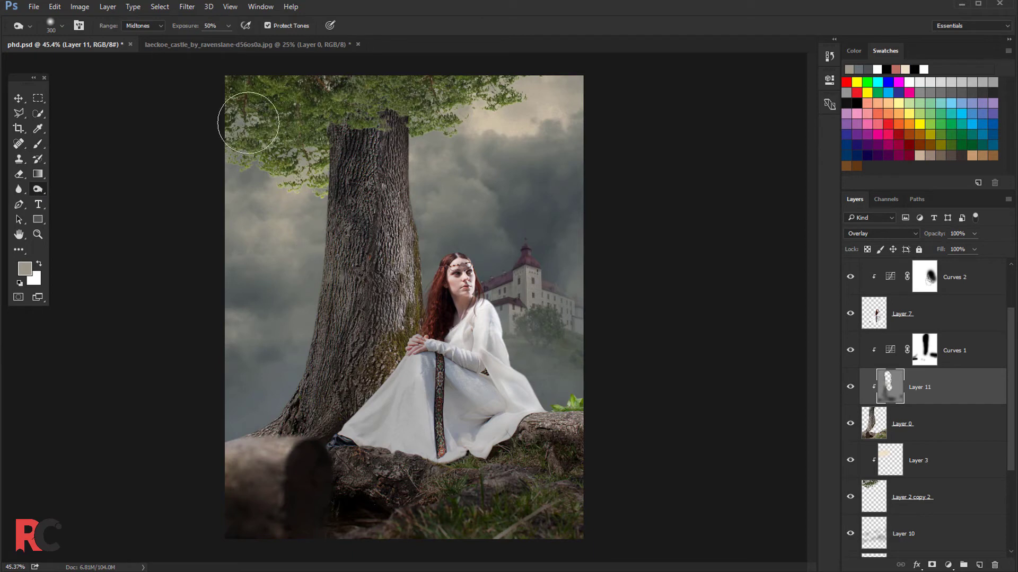
left_click_drag(227, 40, 221, 41)
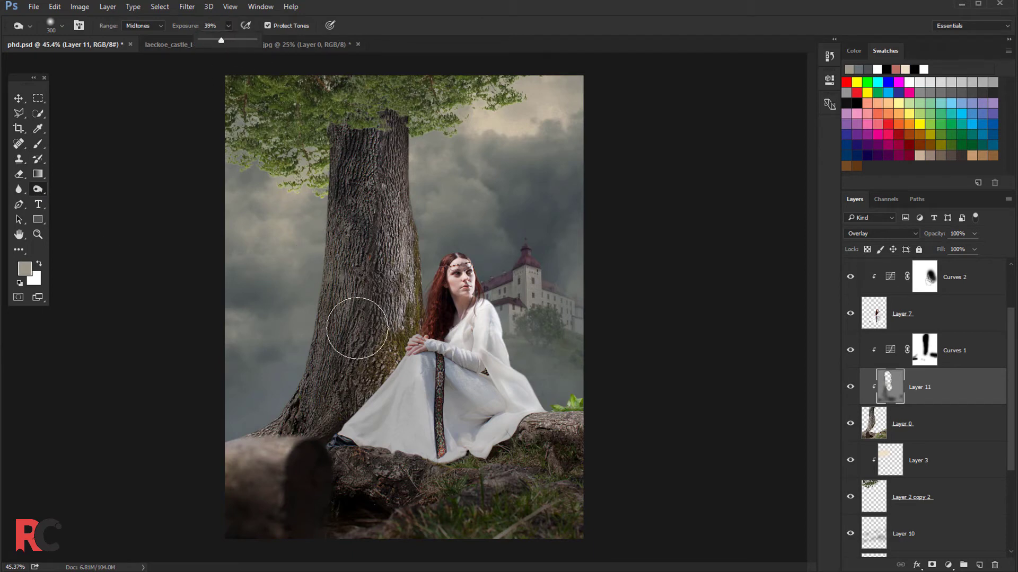
mouse_move(340, 270)
left_mouse_down()
mouse_move(351, 244)
mouse_move(341, 310)
mouse_move(355, 307)
mouse_move(349, 359)
mouse_move(254, 466)
left_mouse_up()
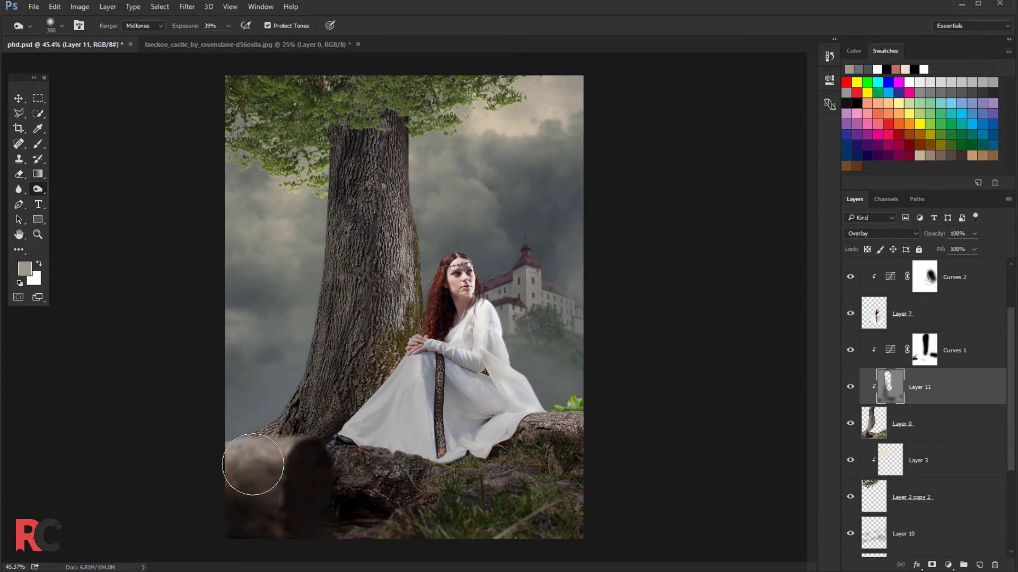
left_click(848, 390)
scroll(386, 265, "down", 2)
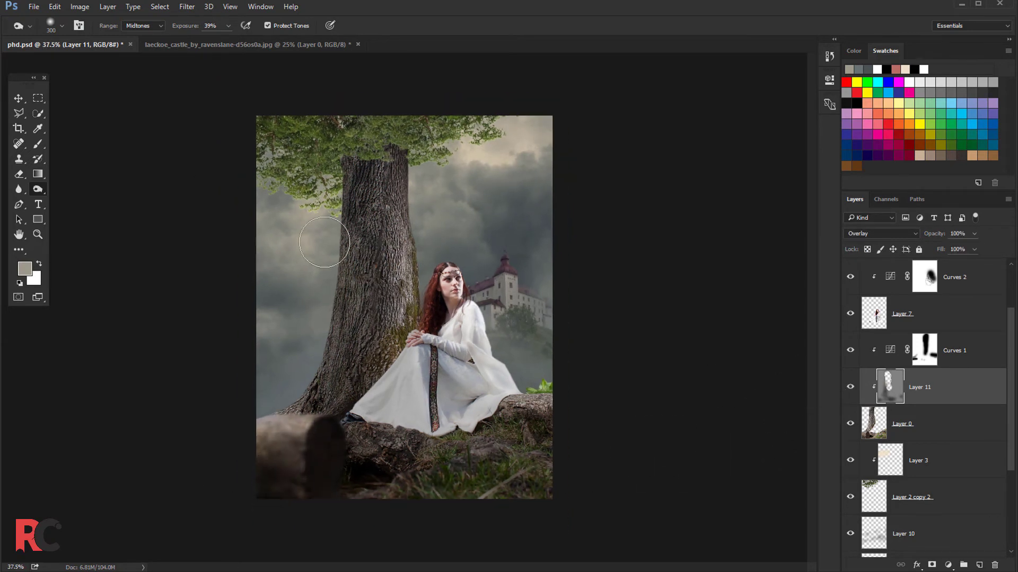
left_click(19, 104)
scroll(417, 177, "up", 1)
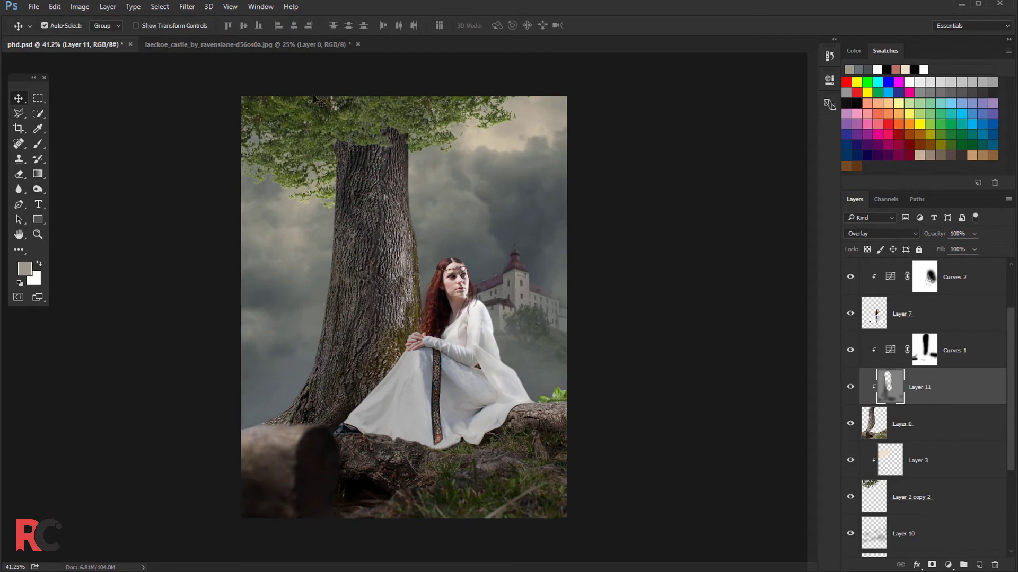
left_click(271, 44)
Step: Close the castle image without saving and add a new empty layer above Layer 3
left_click(358, 44)
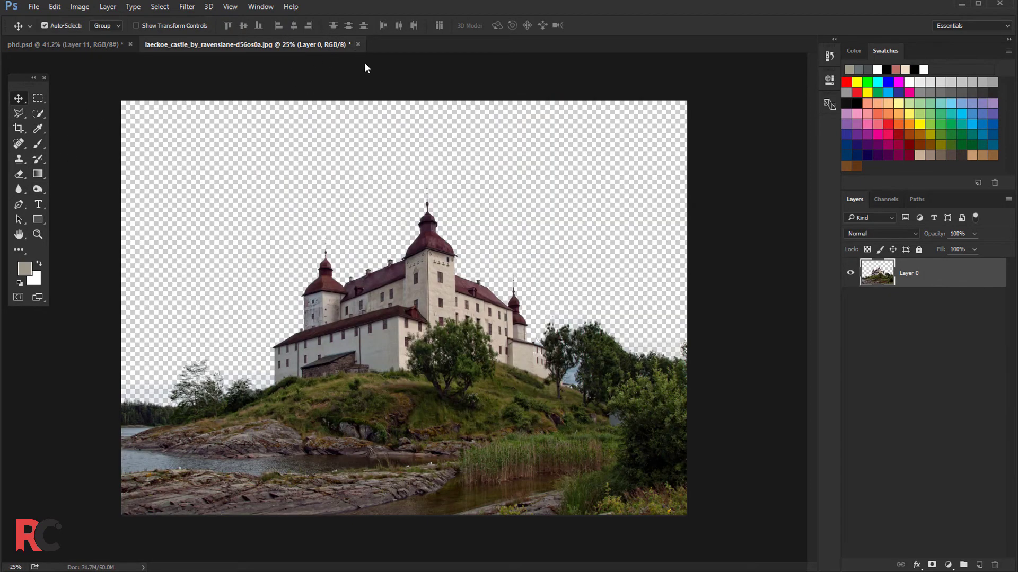
left_click(530, 223)
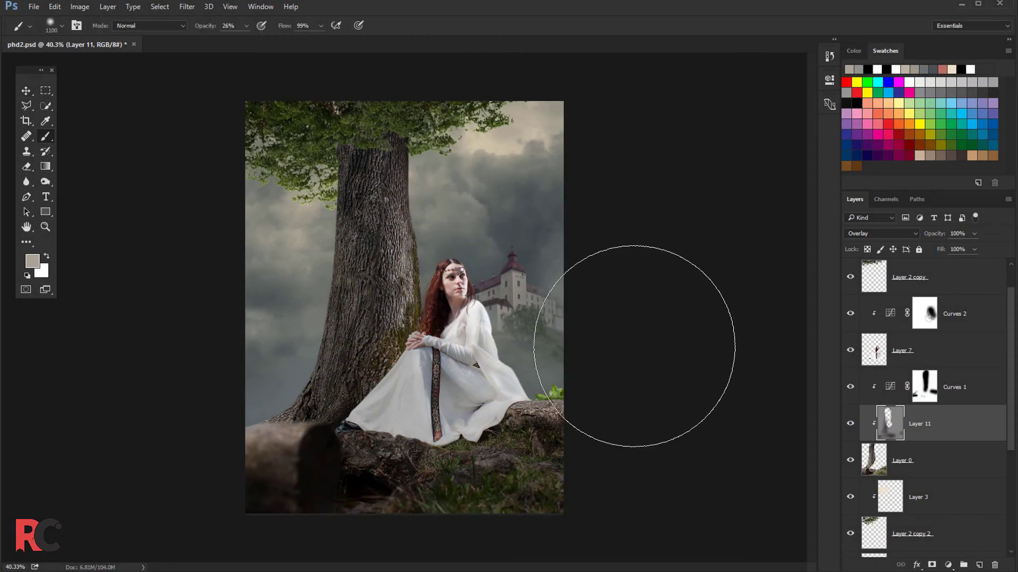
left_click(907, 465)
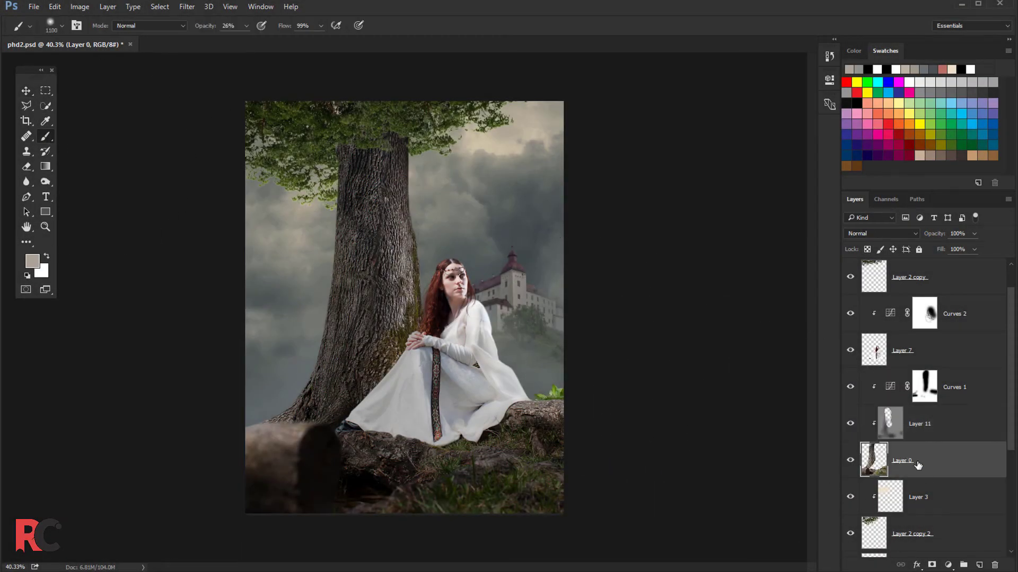
left_click(943, 504)
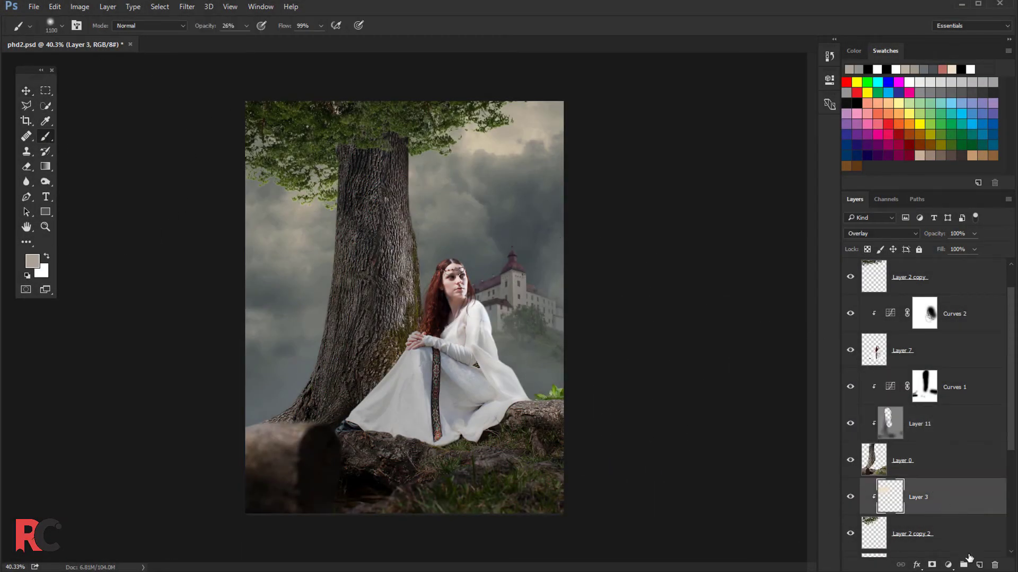
left_click(979, 566)
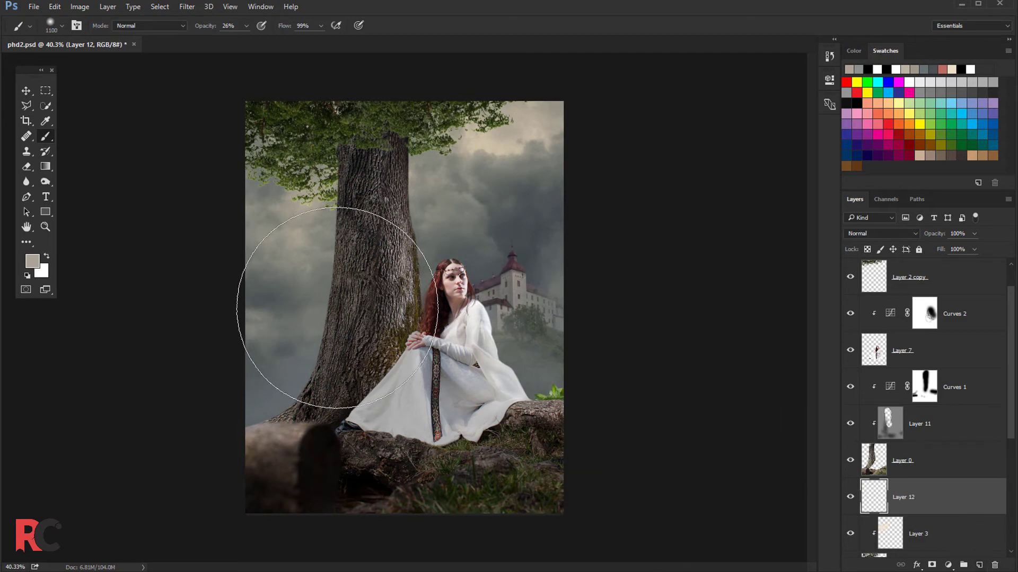
Step: Paint soft grey haze left of the tree trunk with the brush at 86% opacity
key("bracketleft")
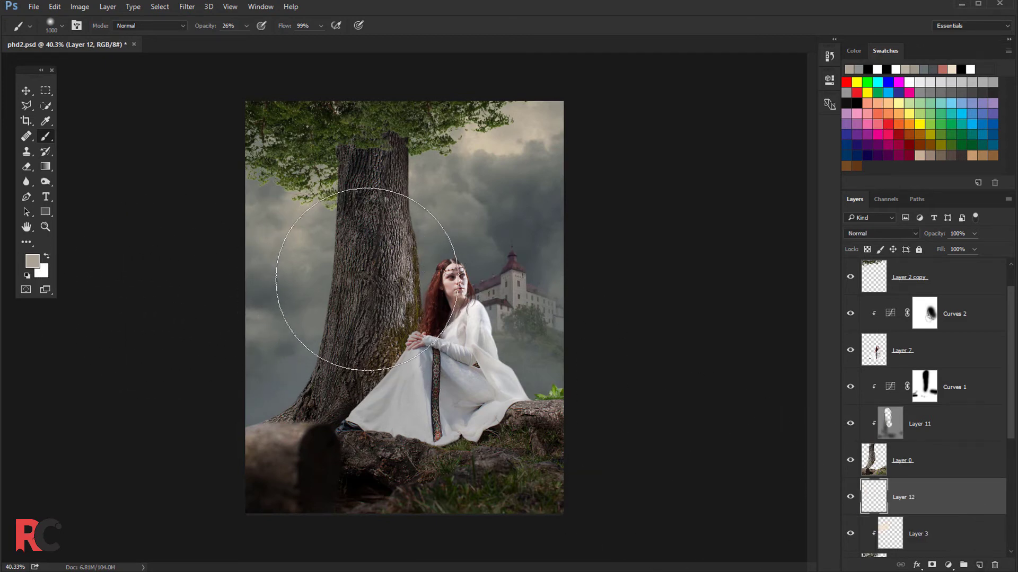
left_click(245, 25)
left_click(319, 27)
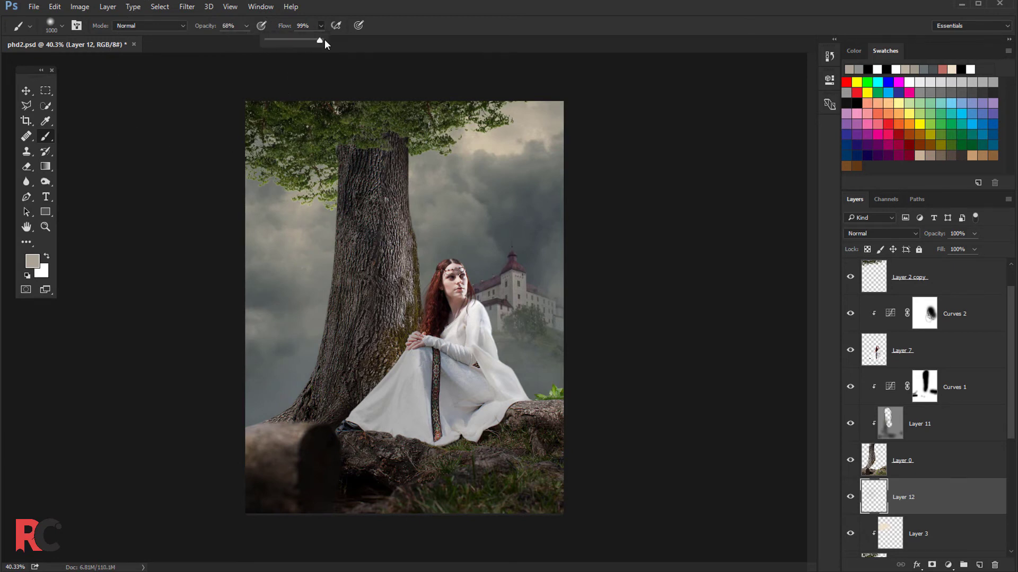
left_click(246, 25)
left_click_drag(245, 39, 254, 40)
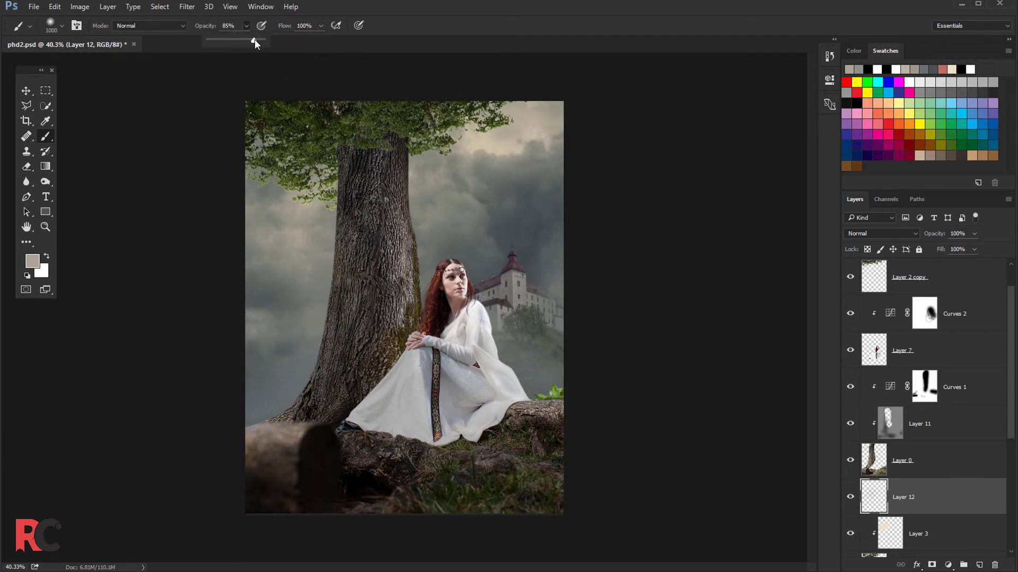
left_click_drag(379, 281, 353, 262)
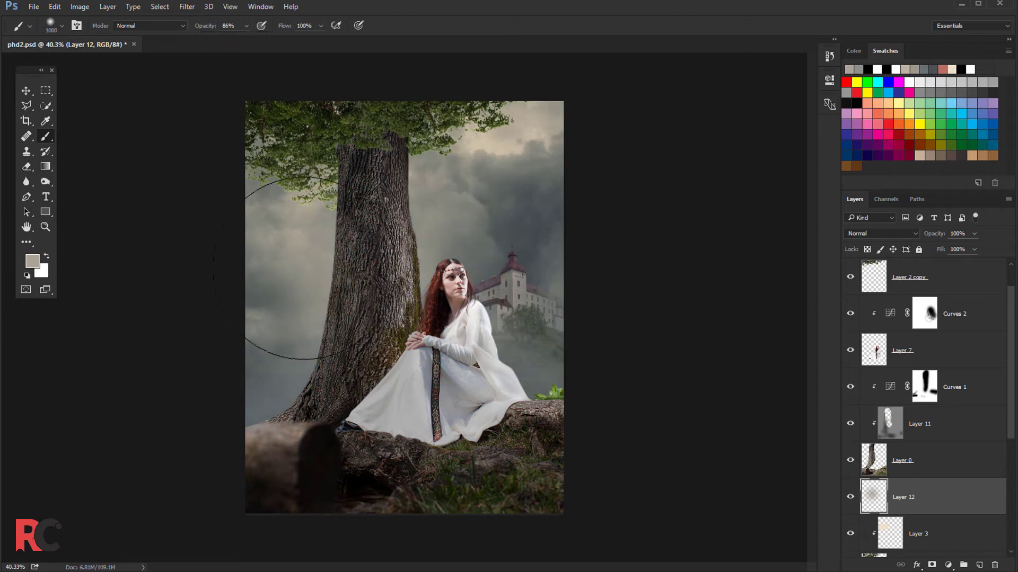
key("bracketleft")
key("bracketleft")
key("bracketleft")
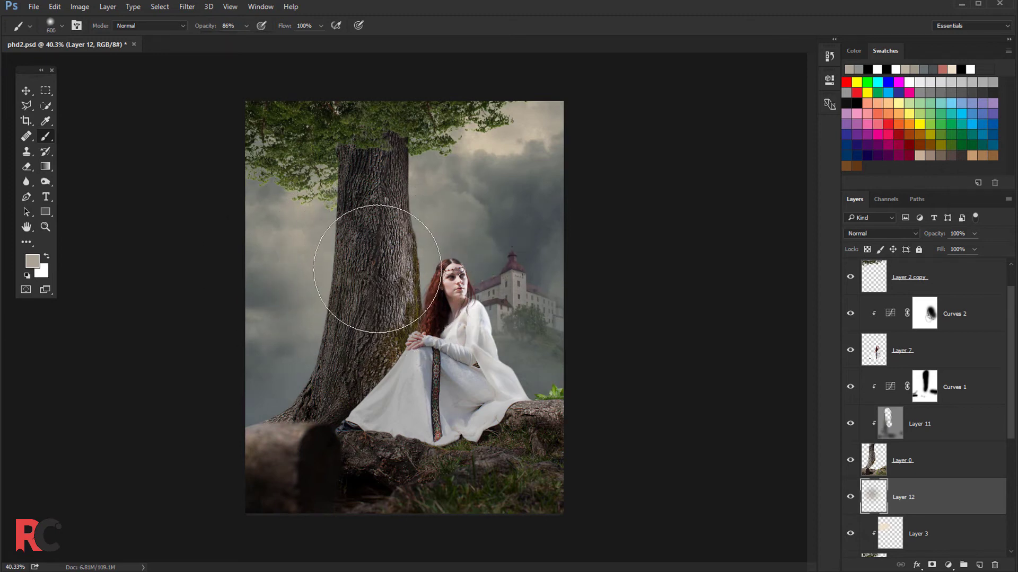
key("bracketleft")
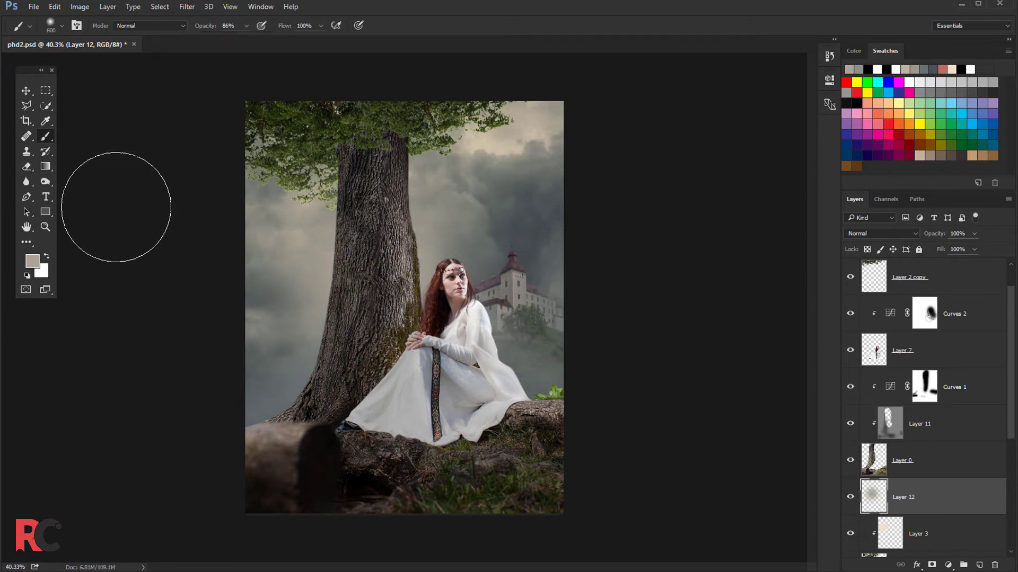
left_click(25, 90)
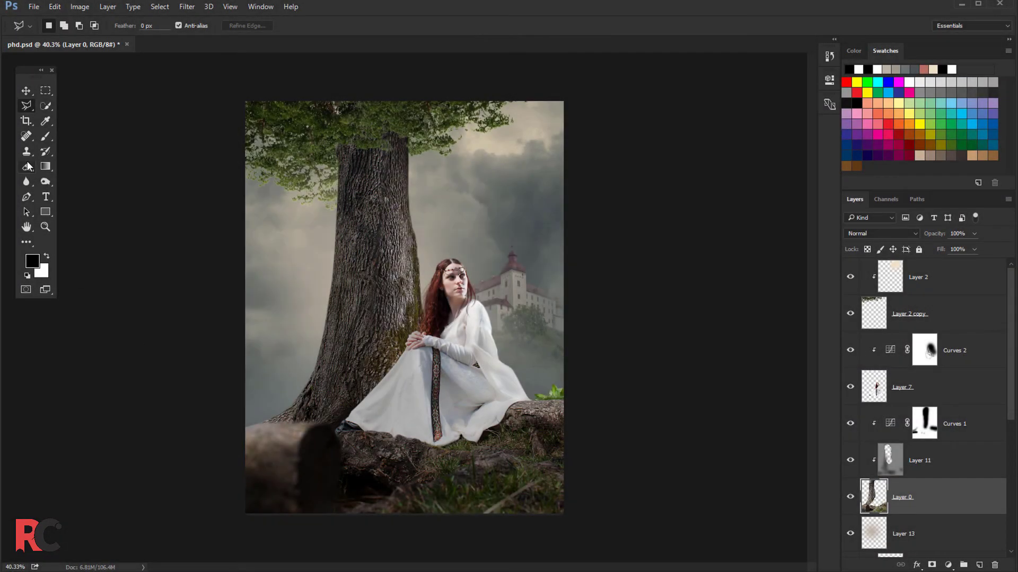
right_click(24, 139)
left_click(68, 147)
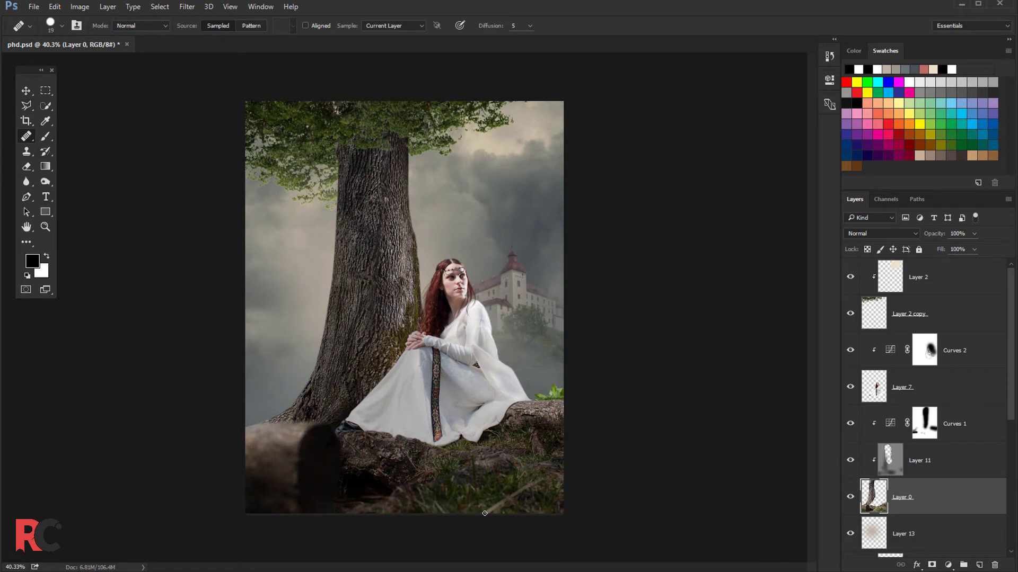
left_click(484, 513)
left_click(510, 229)
key("v")
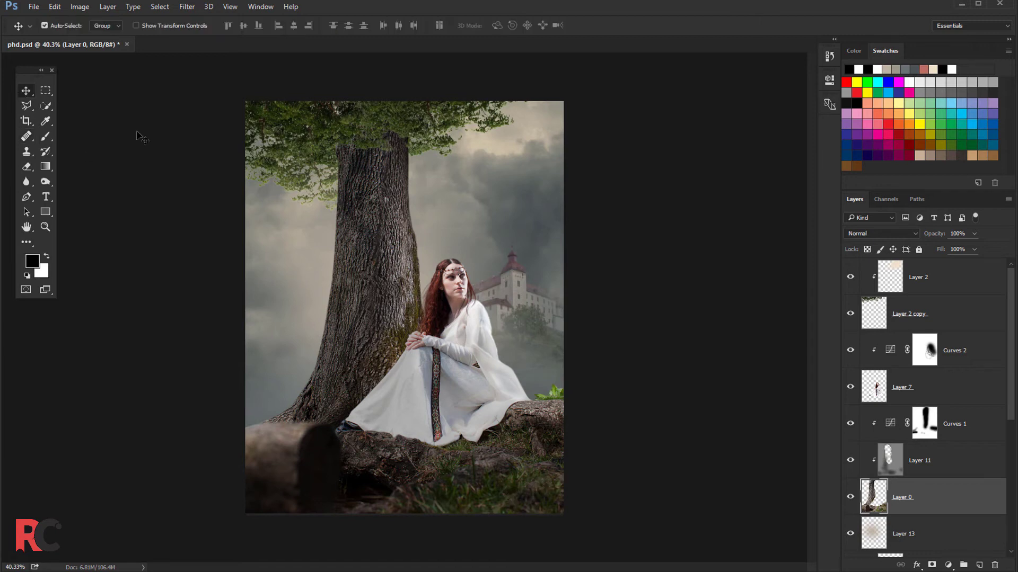
Step: Add a Brightness/Contrast adjustment (brightness -10, contrast 12) above Layer 2, then an empty Layer 14
left_click(948, 288)
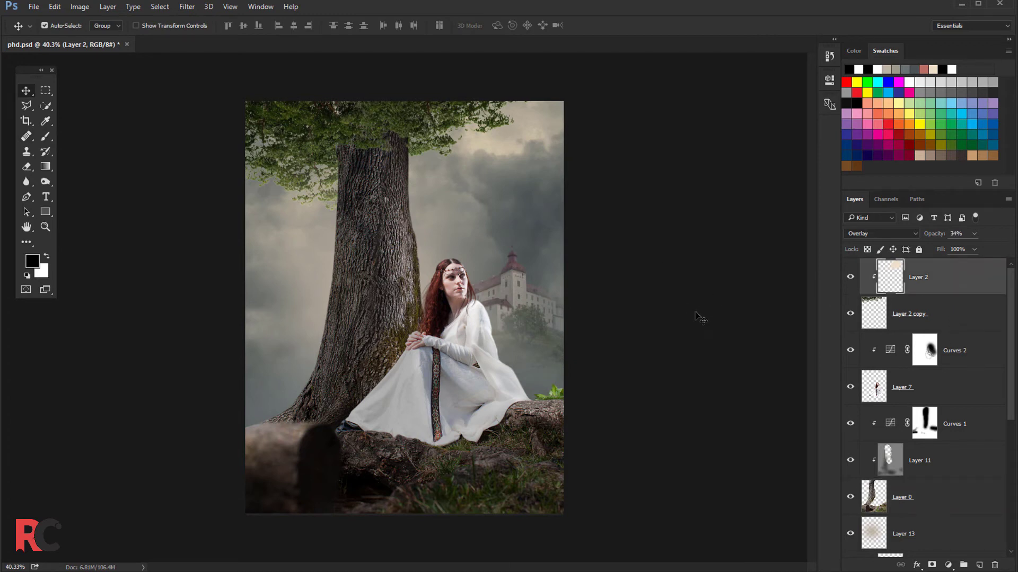
left_click(948, 565)
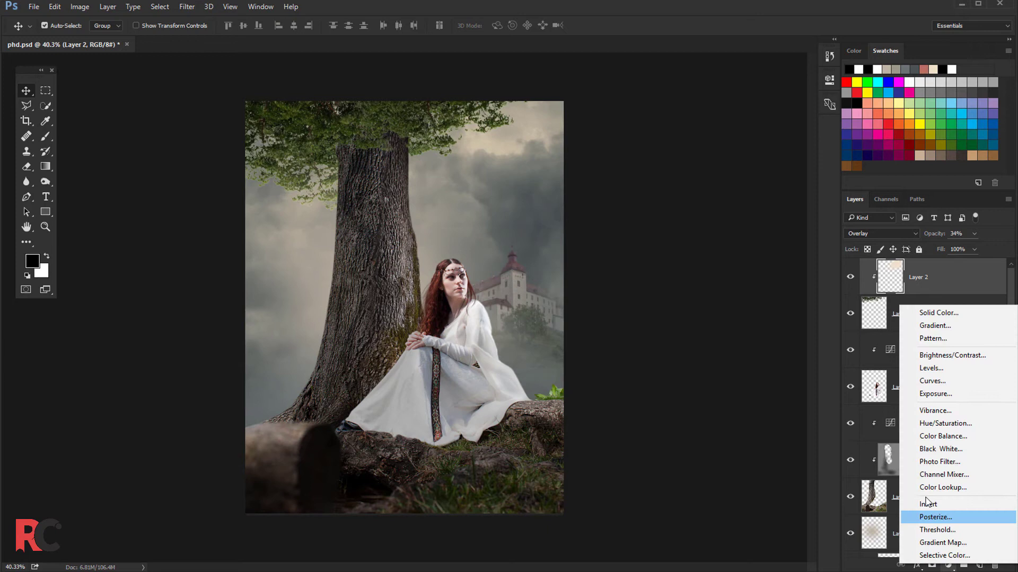
left_click(928, 357)
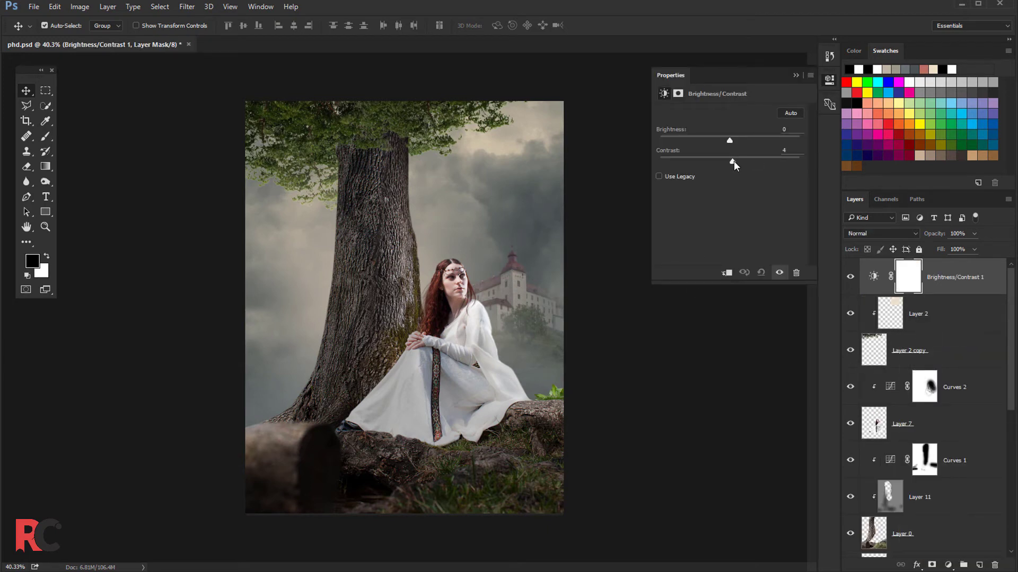
left_click_drag(739, 161, 725, 138)
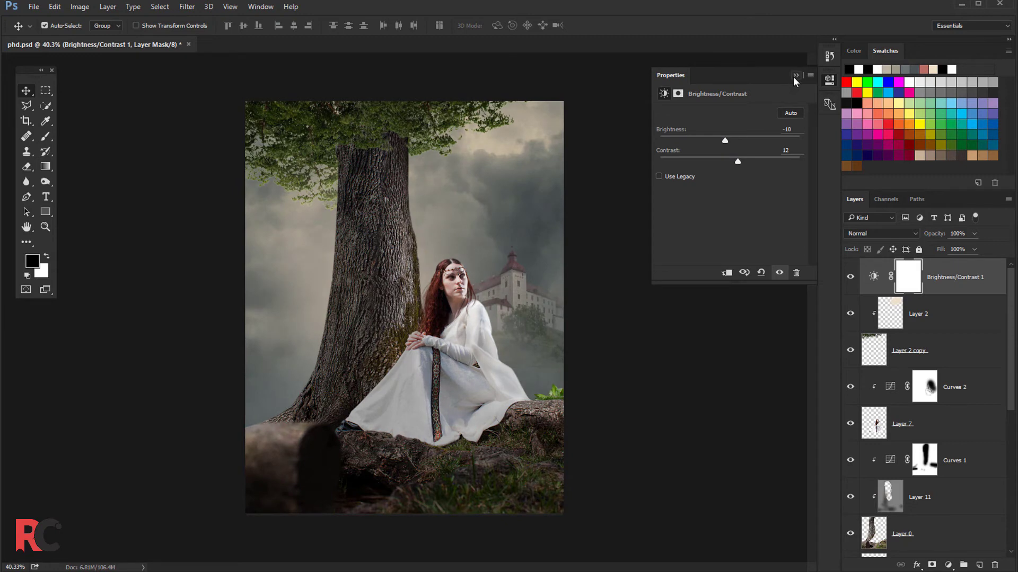
left_click(829, 79)
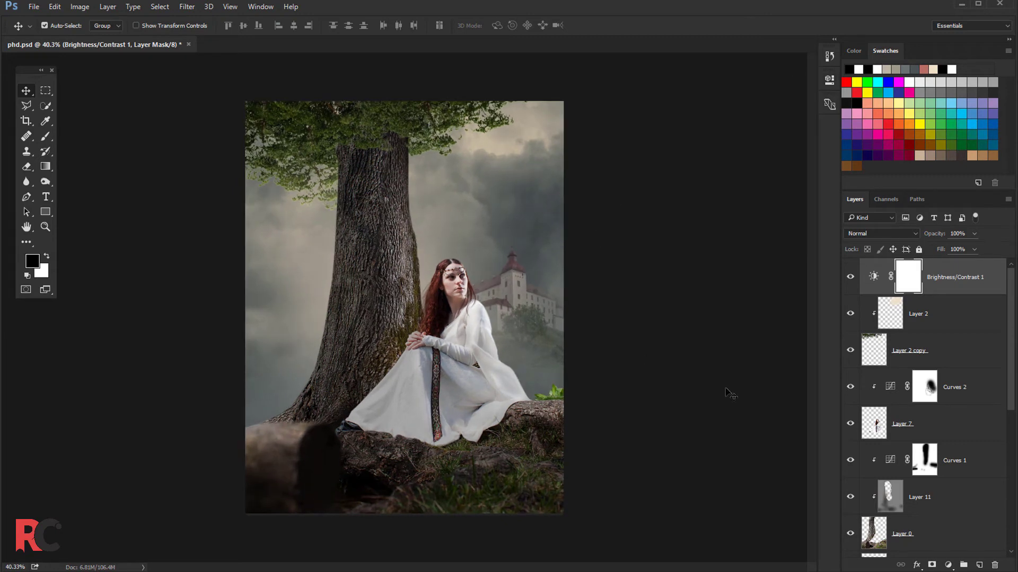
left_click(978, 566)
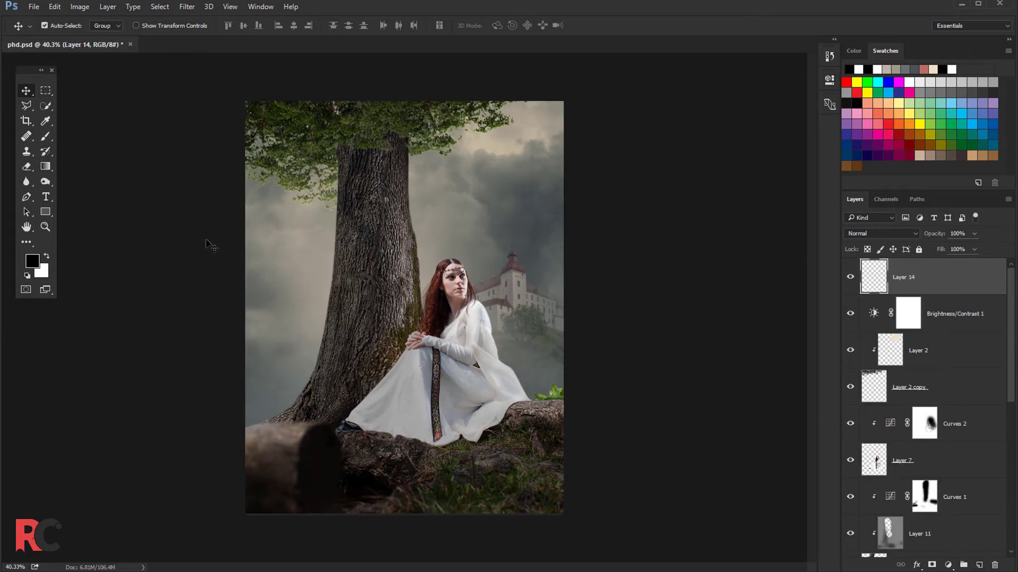
Step: Choose a 300 px soft round brush and set the foreground colour to grey 8c918c
left_click(44, 138)
left_click(51, 26)
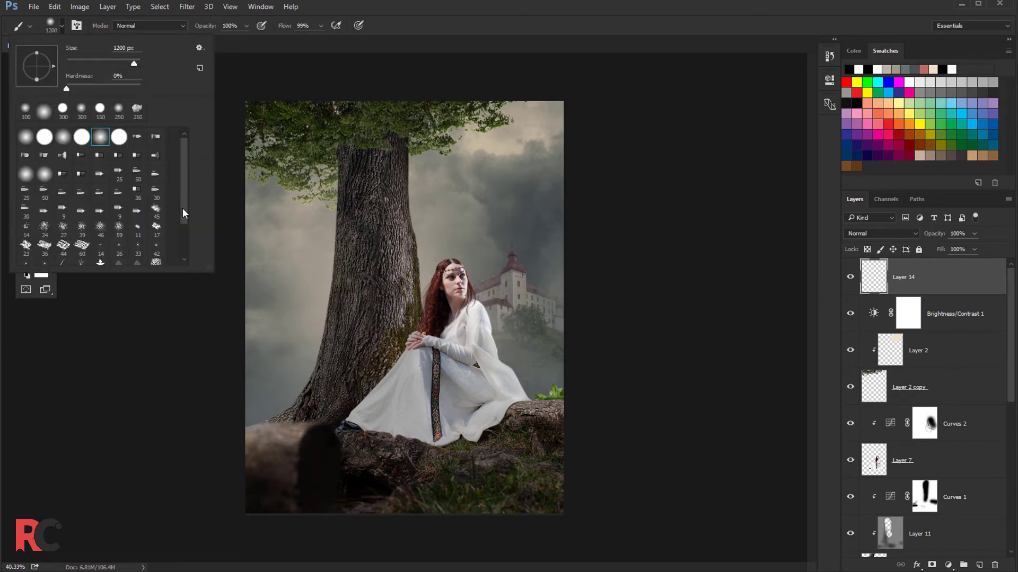
scroll(182, 213, "down", 3)
left_click(101, 255)
left_click(429, 32)
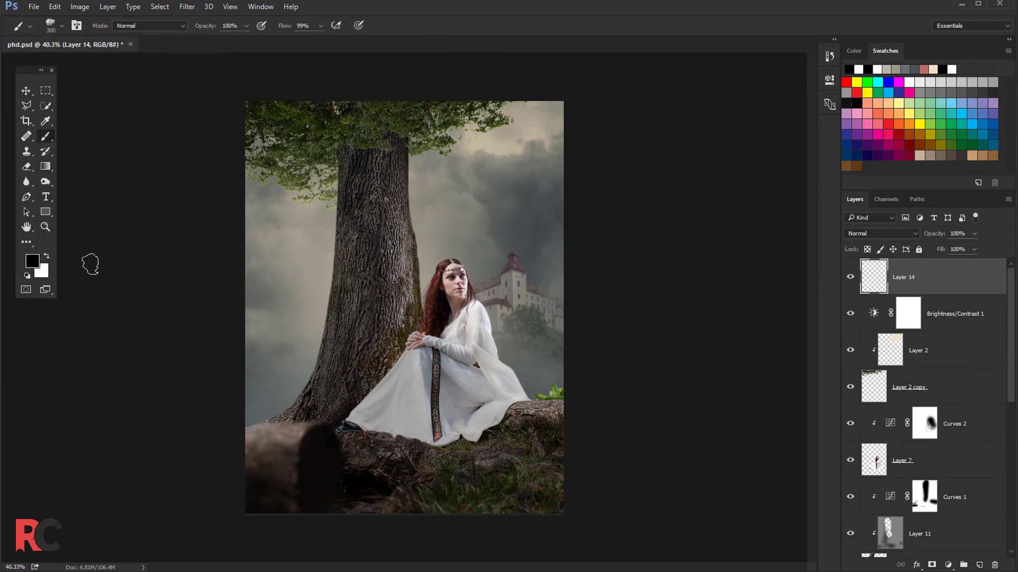
left_click(34, 262)
left_click(503, 148)
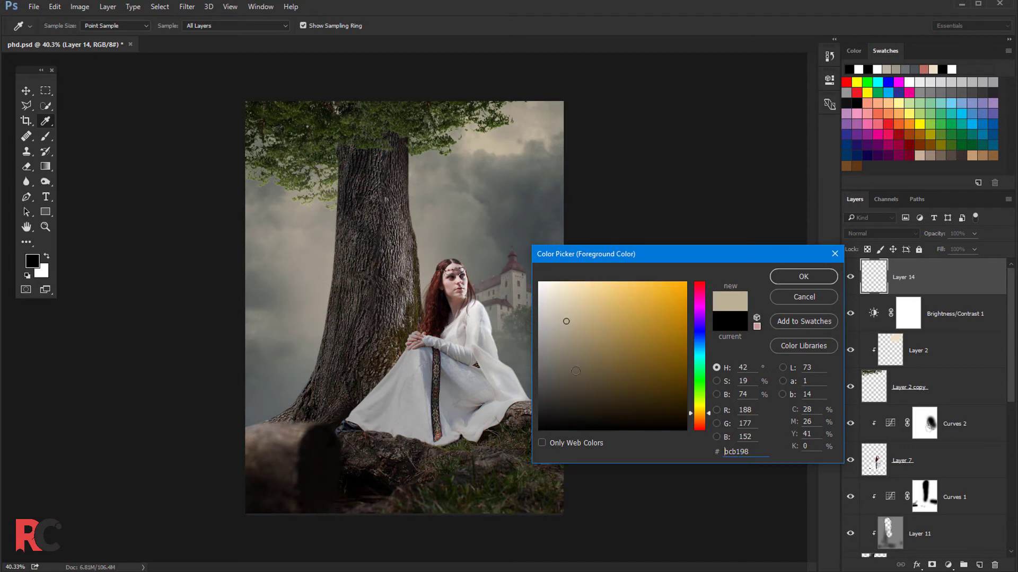
left_click(528, 374)
left_click(523, 347)
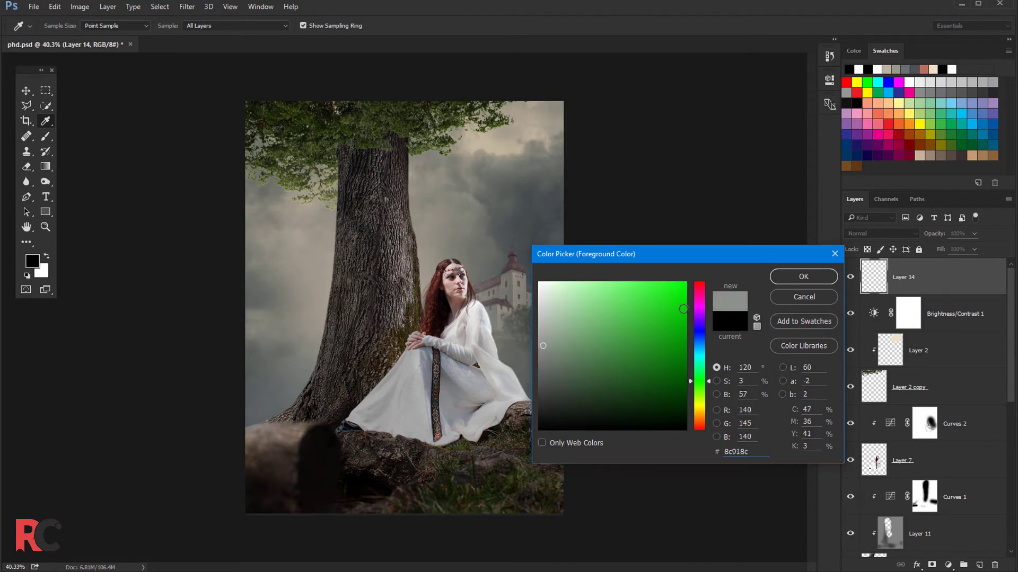
left_click(771, 281)
key("b")
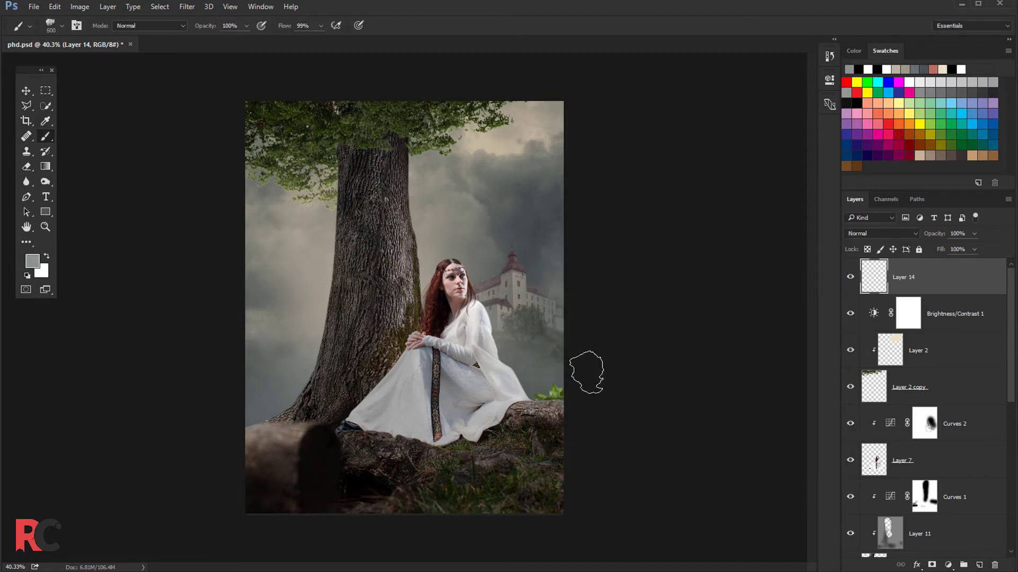
Step: Paint mist along the bottom rocks and grass on Layer 14 and fade it to 14% opacity
left_click_drag(524, 397, 541, 461)
key("ctrl+minus")
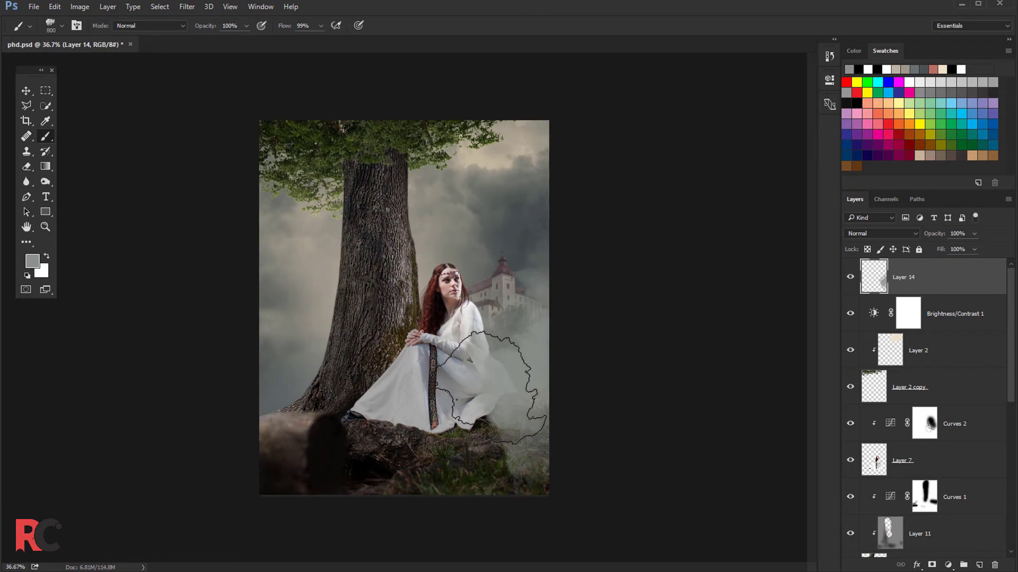
key("bracketleft")
key("bracketleft")
key("bracketleft")
key("bracketleft")
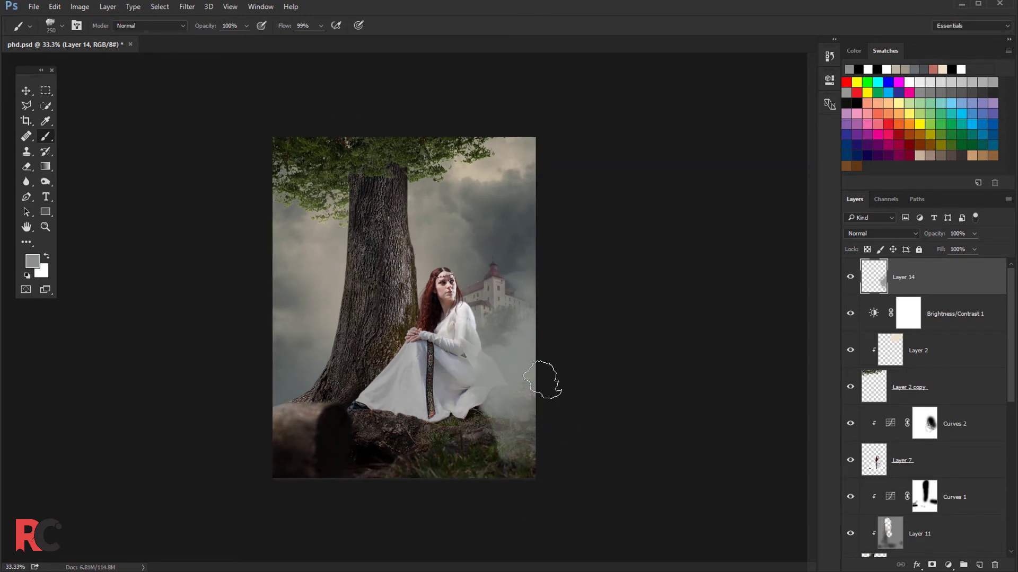
key("ctrl+z")
mouse_move(512, 395)
left_mouse_down()
mouse_move(520, 360)
mouse_move(498, 445)
mouse_move(412, 451)
mouse_move(287, 387)
left_mouse_up()
key("bracketright")
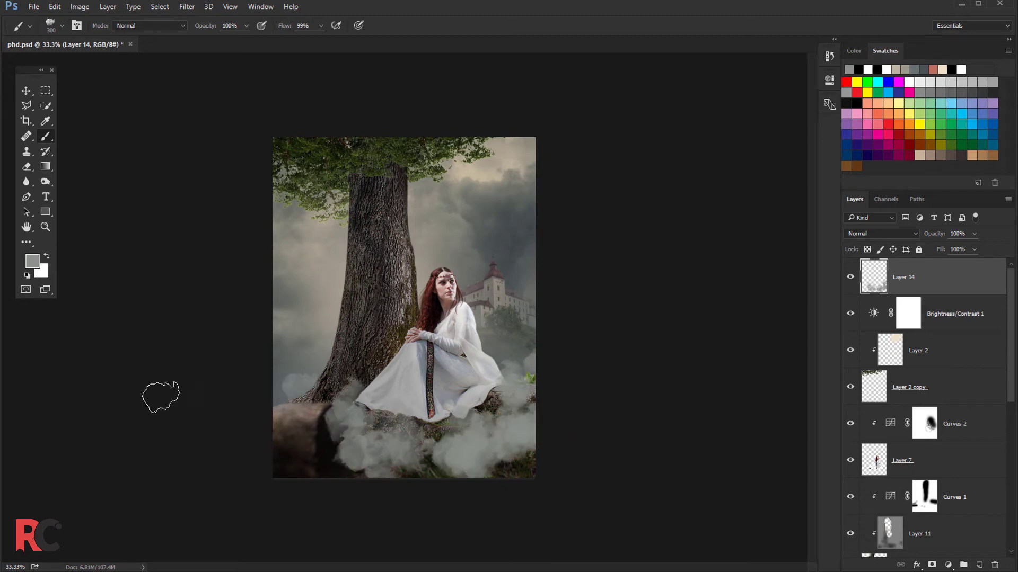
mouse_move(345, 479)
left_mouse_down()
mouse_move(334, 484)
mouse_move(549, 470)
left_mouse_up()
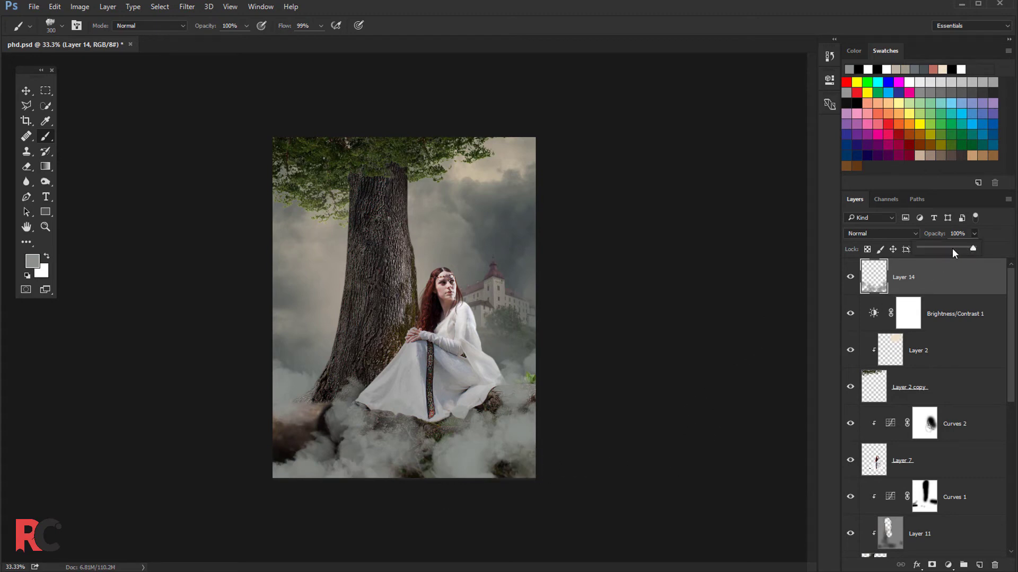
left_click_drag(952, 249, 927, 250)
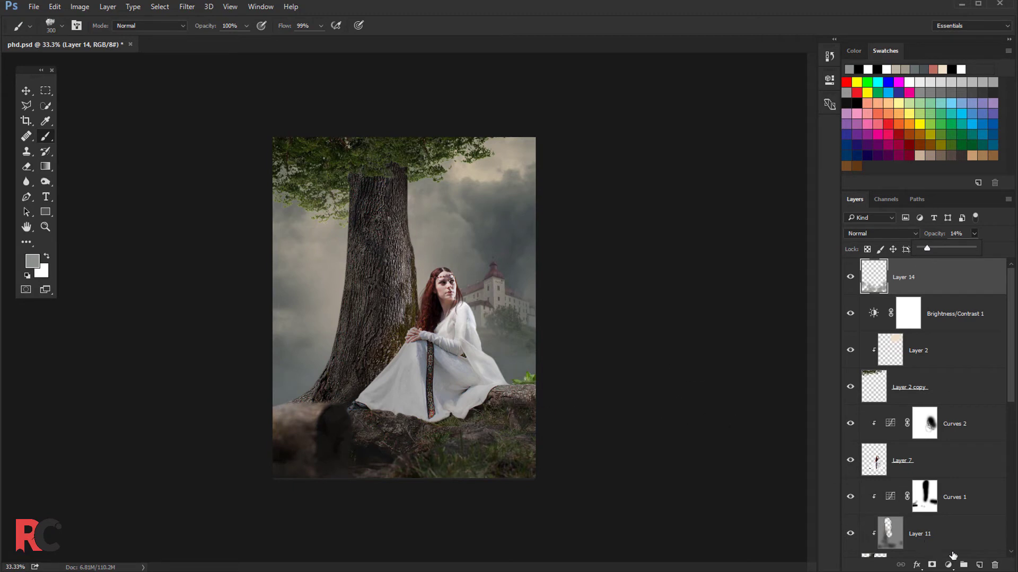
Step: Add a new Layer 15 and lower the brush opacity to 26%
left_click(979, 565)
left_click(247, 26)
left_click_drag(242, 40, 205, 43)
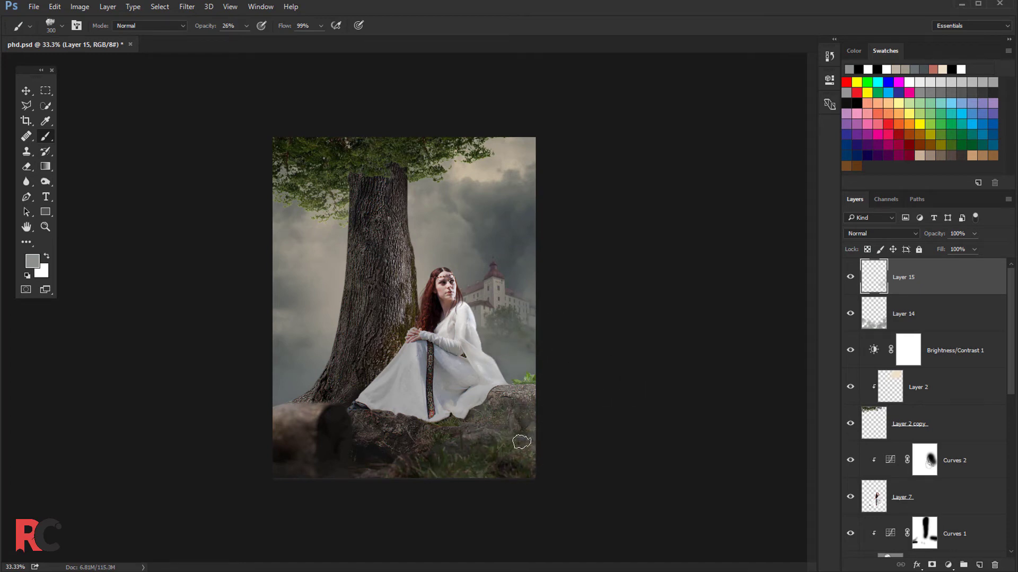
Step: Paint faint grey fog over the lower rocks on Layer 15 and toggle it to compare
left_click_drag(522, 442, 221, 482)
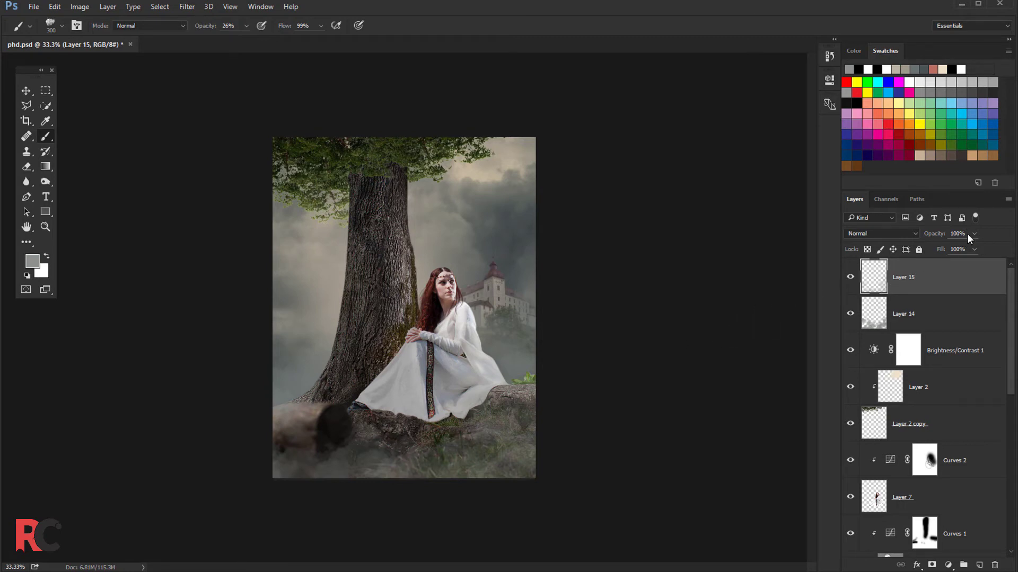
left_click(850, 277)
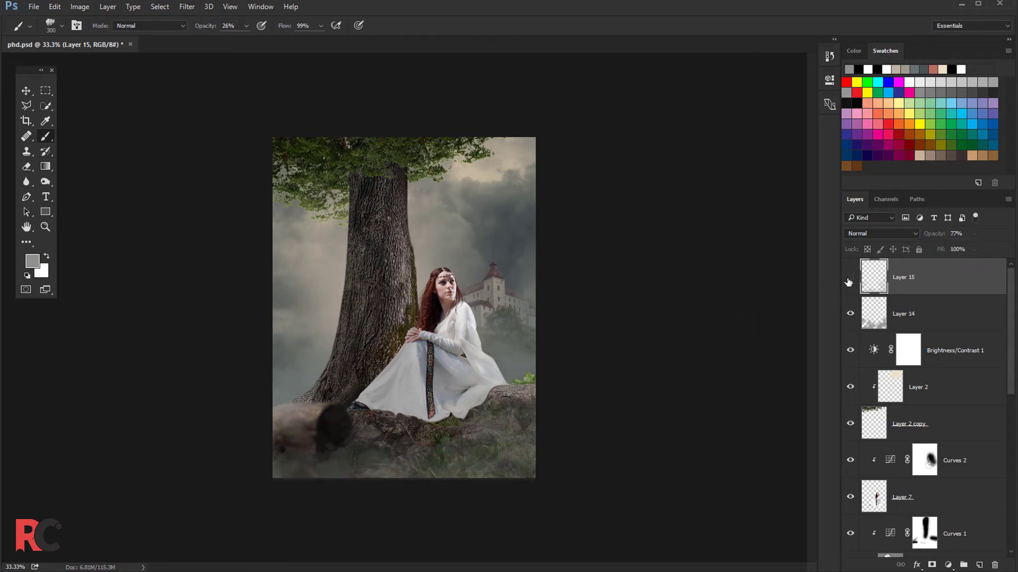
left_click(849, 277)
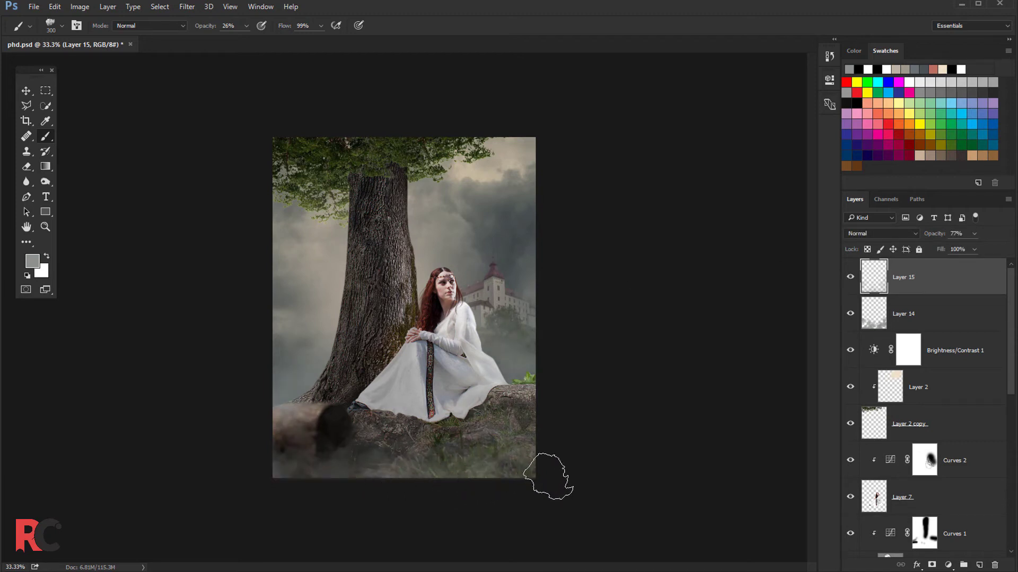
left_click(849, 277)
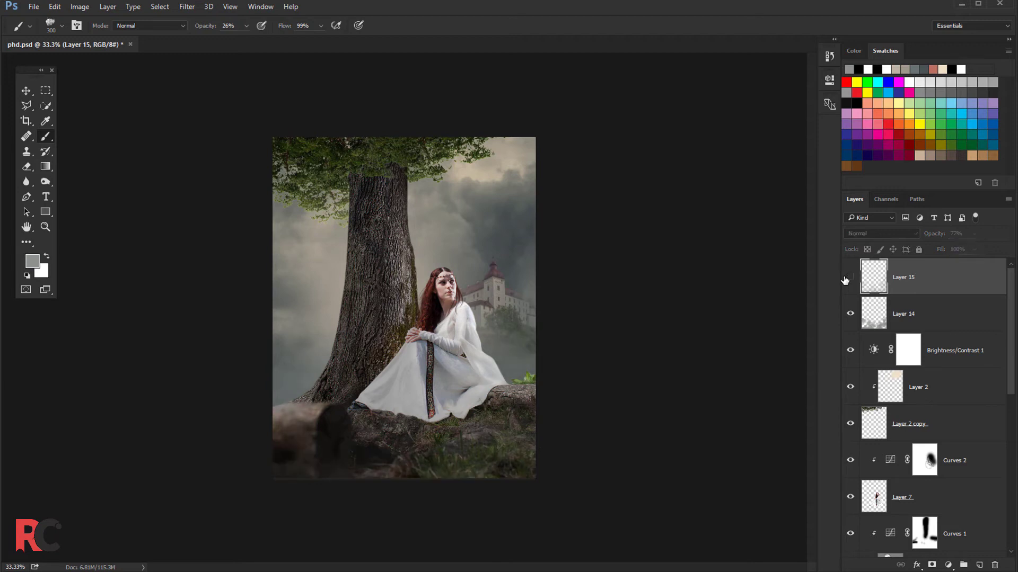
left_click(850, 277)
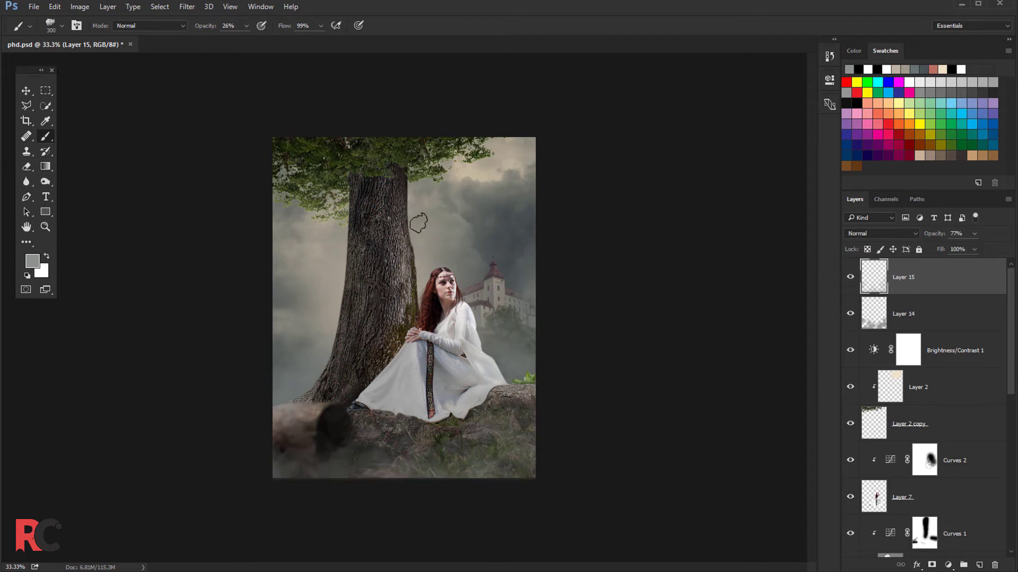
Step: Toggle Layer 2's visibility to check its effect on the composite
scroll(404, 305, "up", 1, "alt")
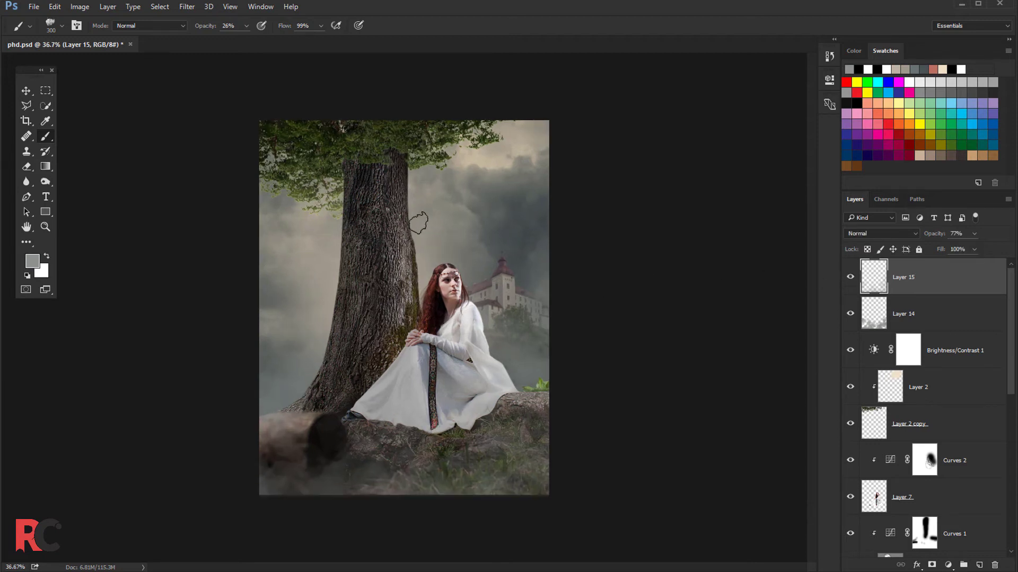
left_click(25, 91)
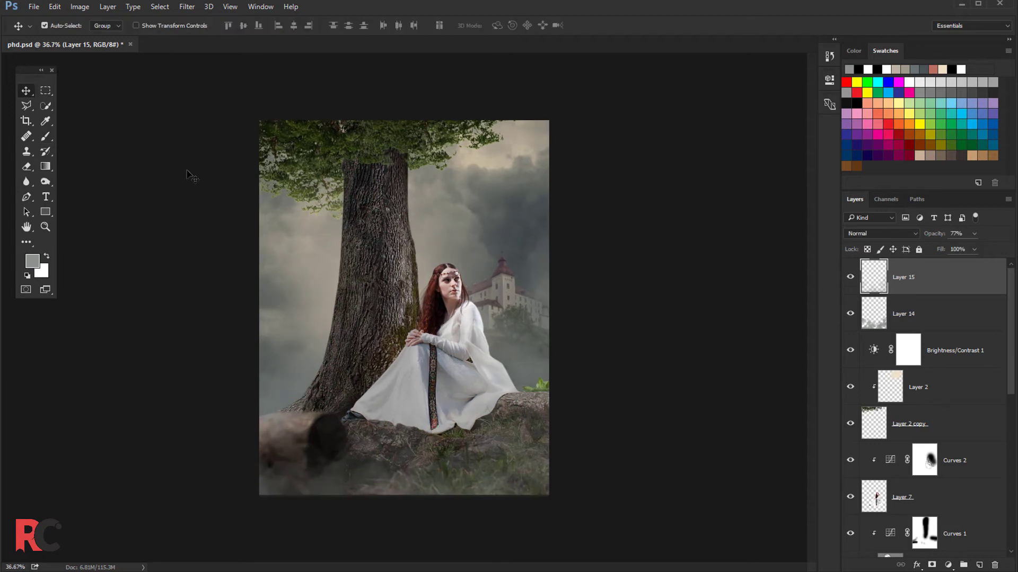
left_click(851, 388)
left_click(850, 388)
scroll(878, 340, "down", 1)
scroll(879, 347, "down", 1)
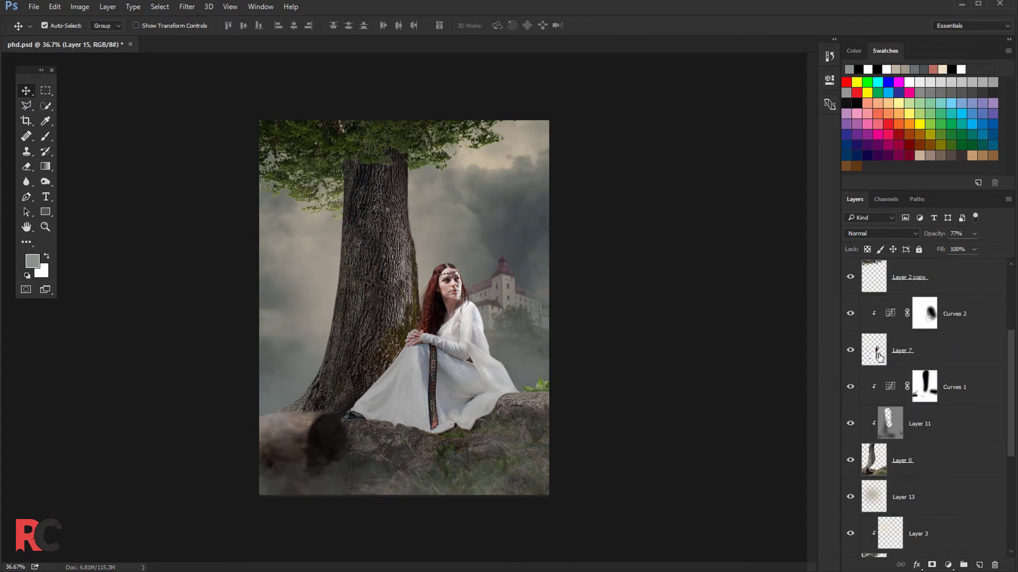
scroll(882, 363, "up", 2)
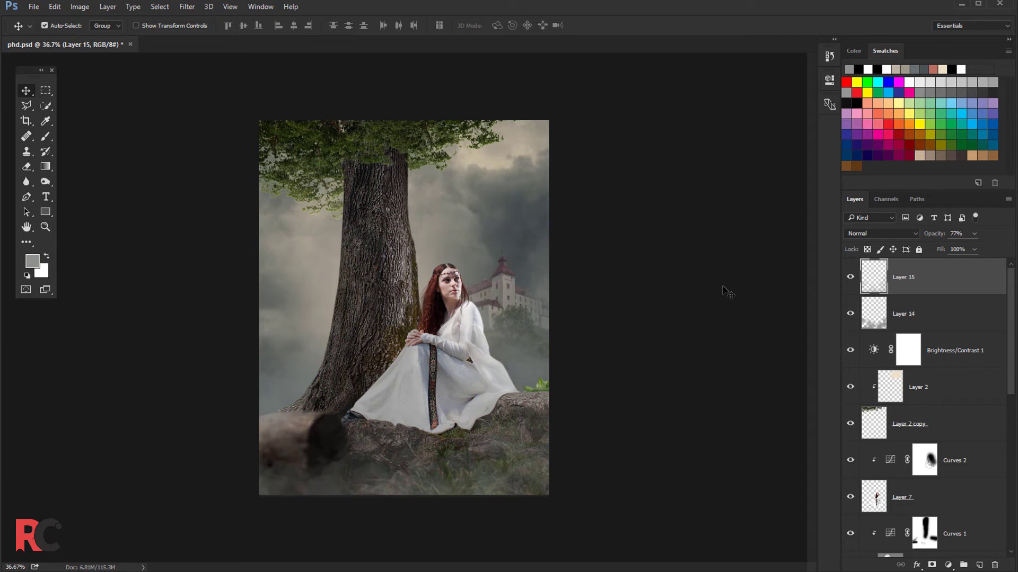
Step: Add a Color Balance layer that shifts Highlights to +2 green and +7 blue
left_click(948, 565)
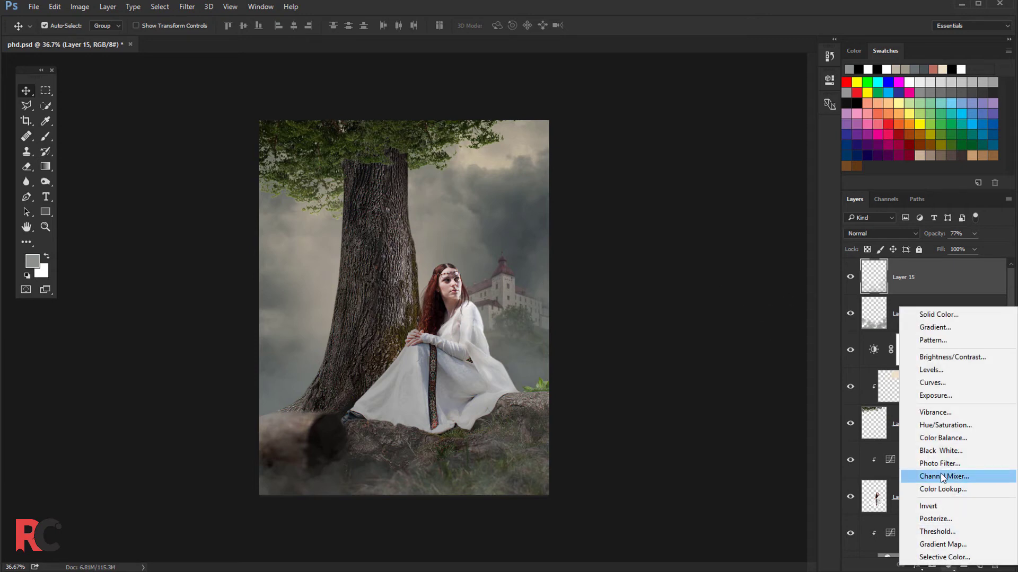
left_click(932, 442)
left_click(701, 113)
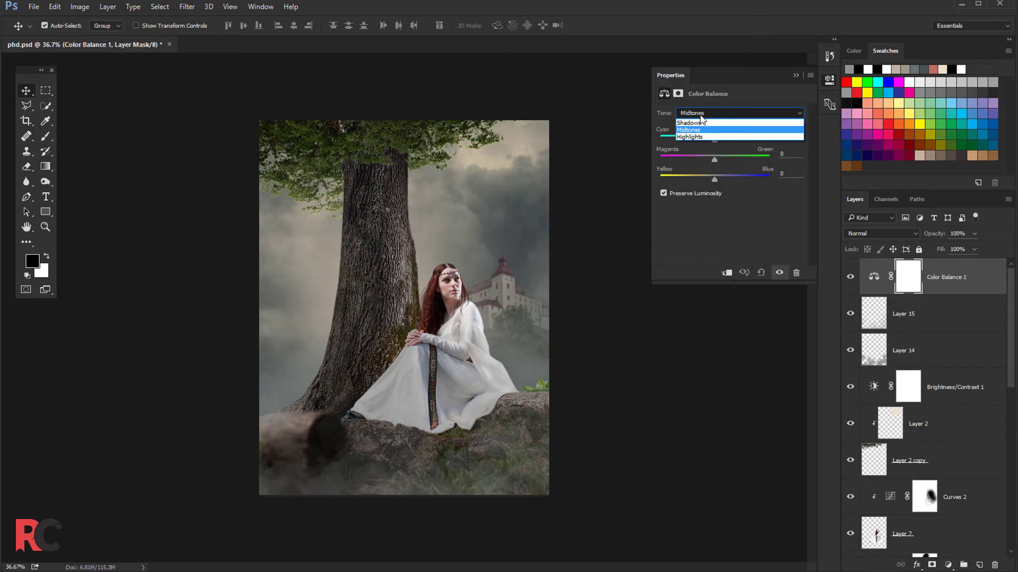
left_click(688, 137)
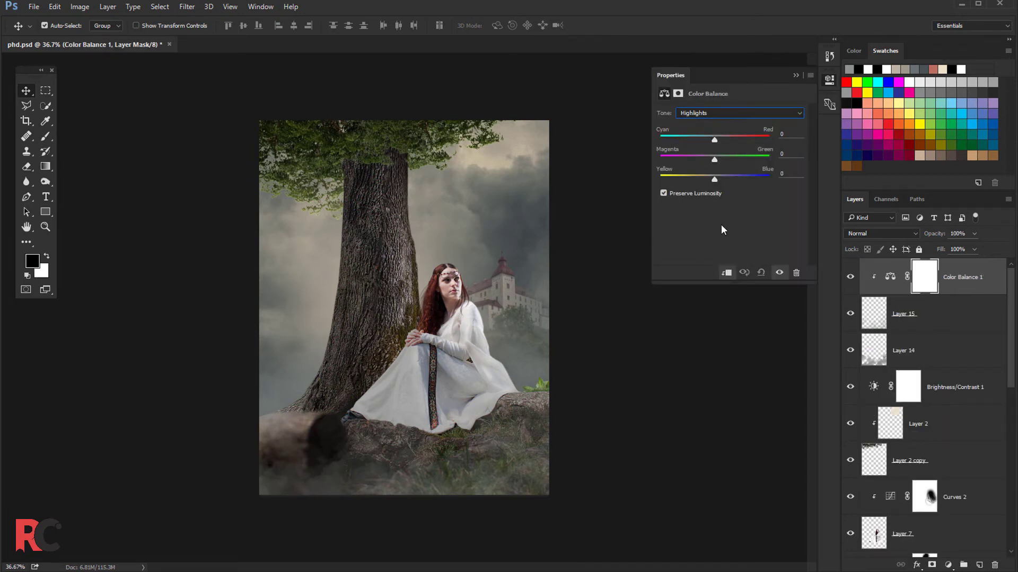
left_click(718, 177)
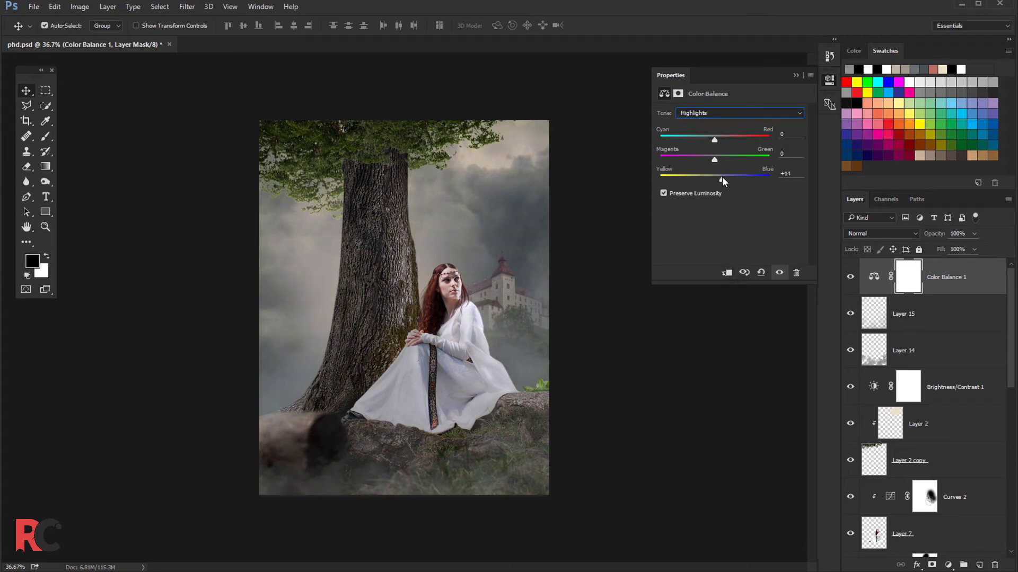
left_click_drag(719, 178, 713, 160)
left_click(829, 79)
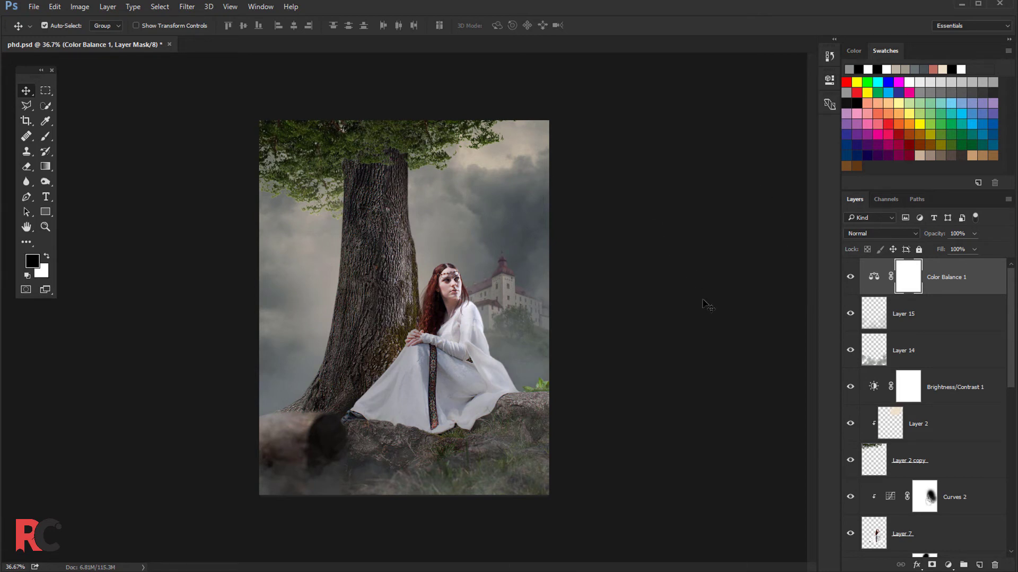
left_click(948, 566)
left_click(939, 492)
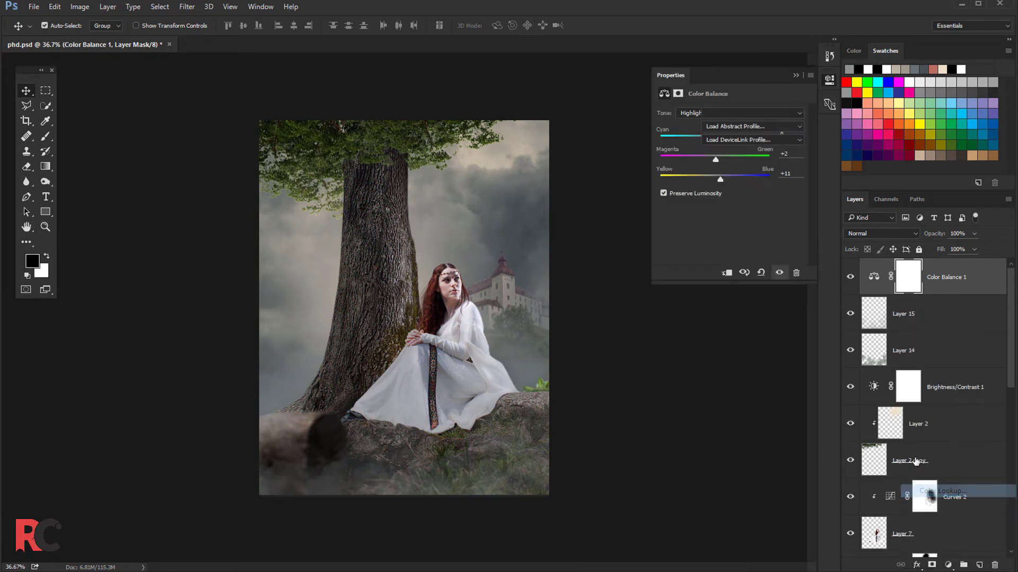
left_click(716, 130)
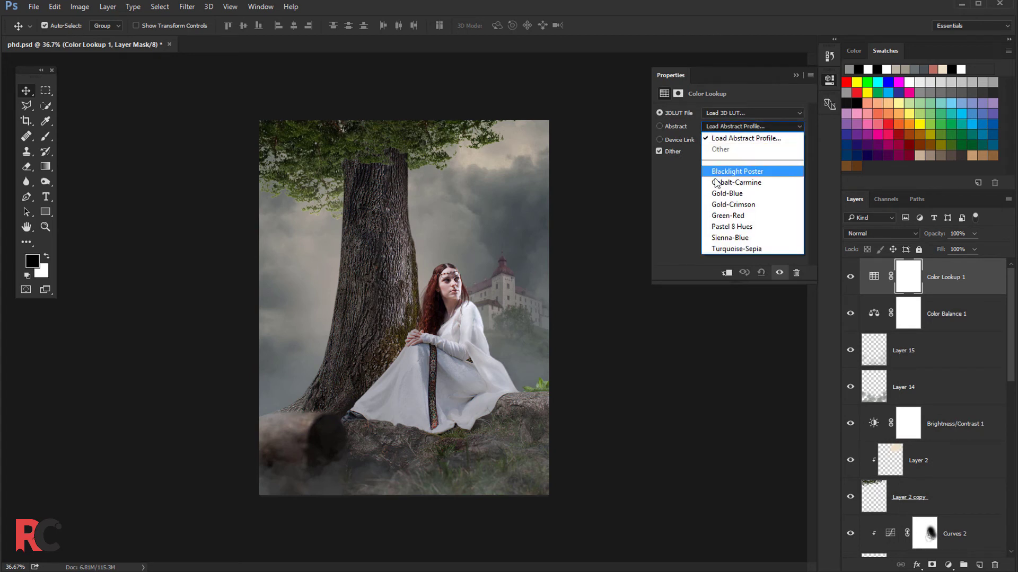
left_click(717, 219)
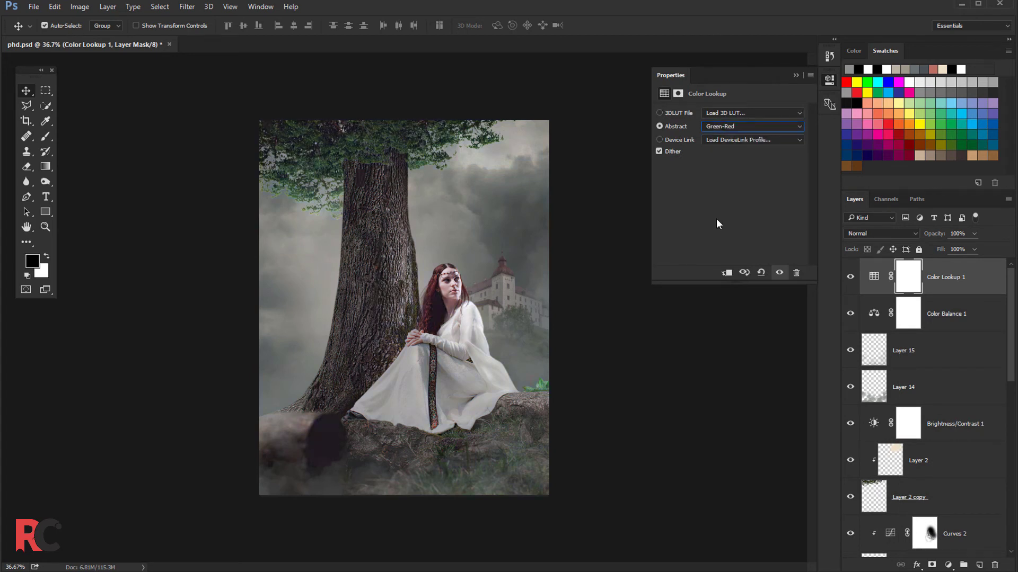
left_click(712, 112)
left_click(732, 314)
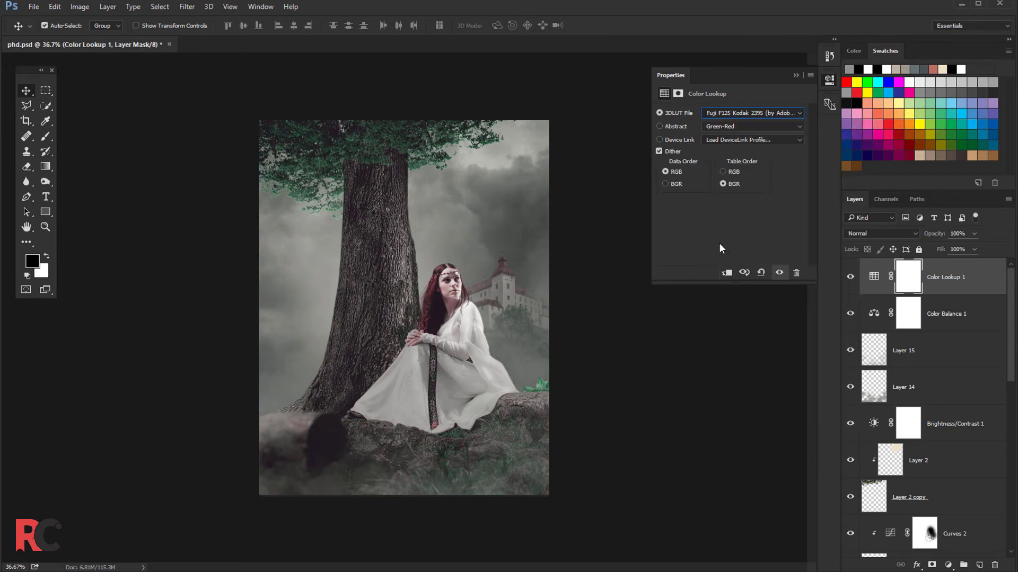
left_click(795, 75)
left_click(850, 276)
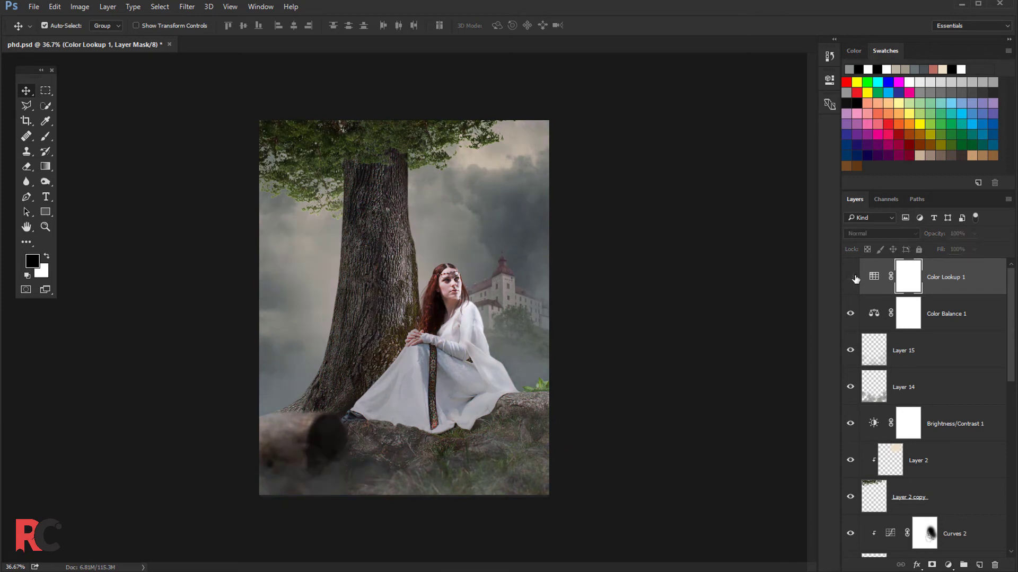
key("ctrl+minus")
key("ctrl+plus")
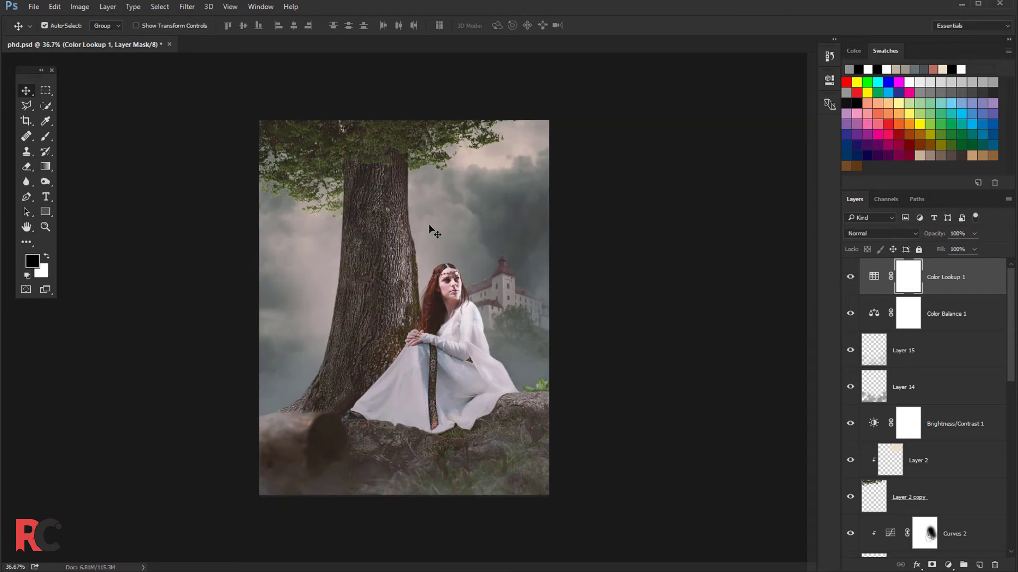
Step: Stamp all visible layers into Layer 16 and load it in Nik Color Efex Pro 4
left_click(186, 7)
left_click(758, 281)
key("ctrl+alt+shift+e")
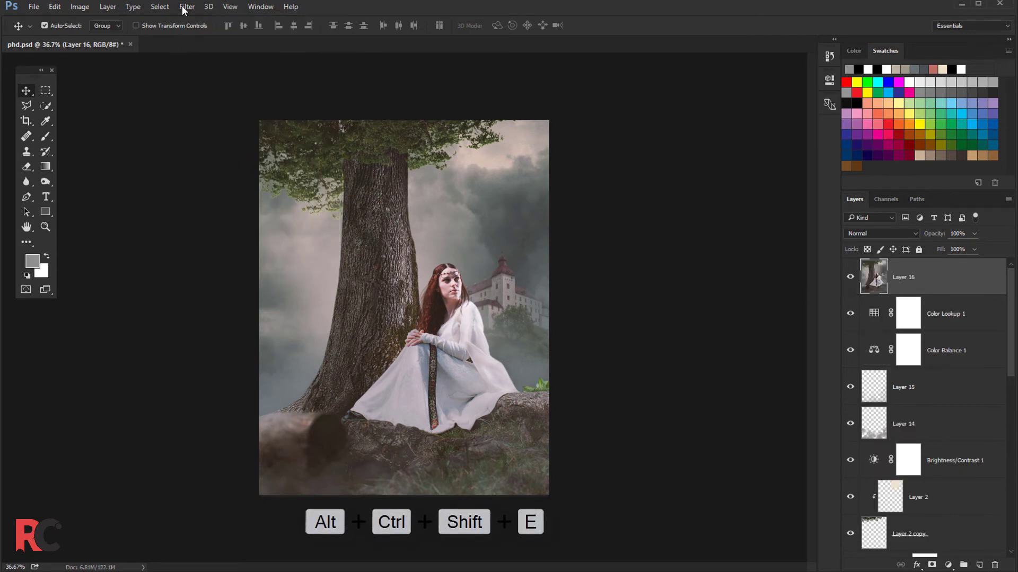
left_click(186, 7)
mouse_move(208, 250)
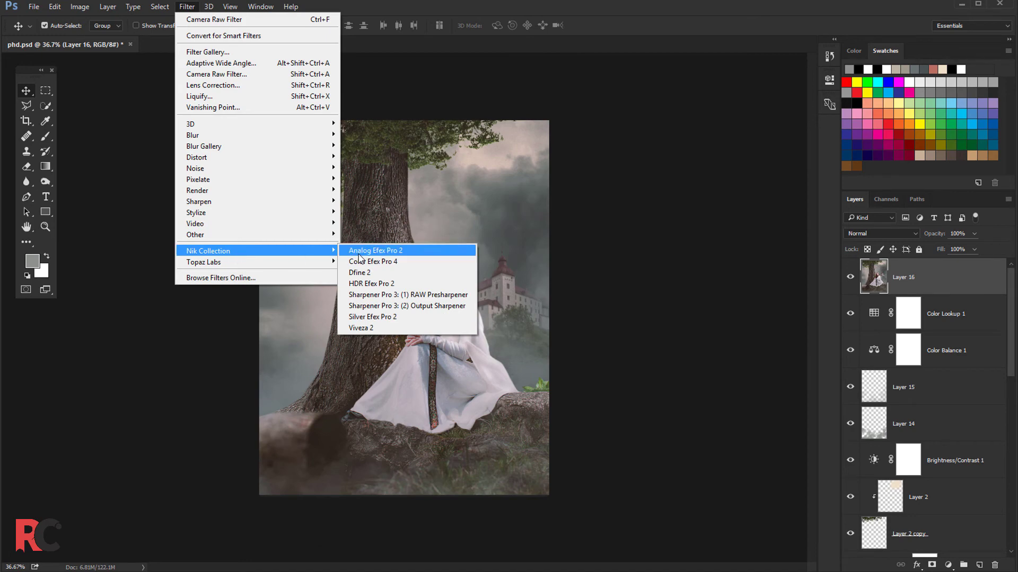
left_click(361, 259)
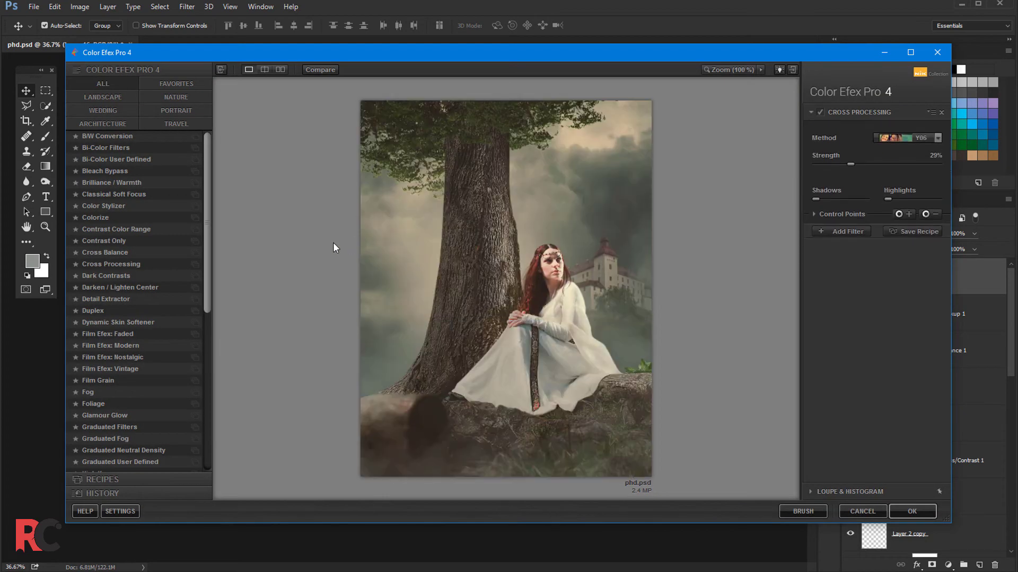
Step: Set the Cross Processing filter's method to B02
left_click(882, 142)
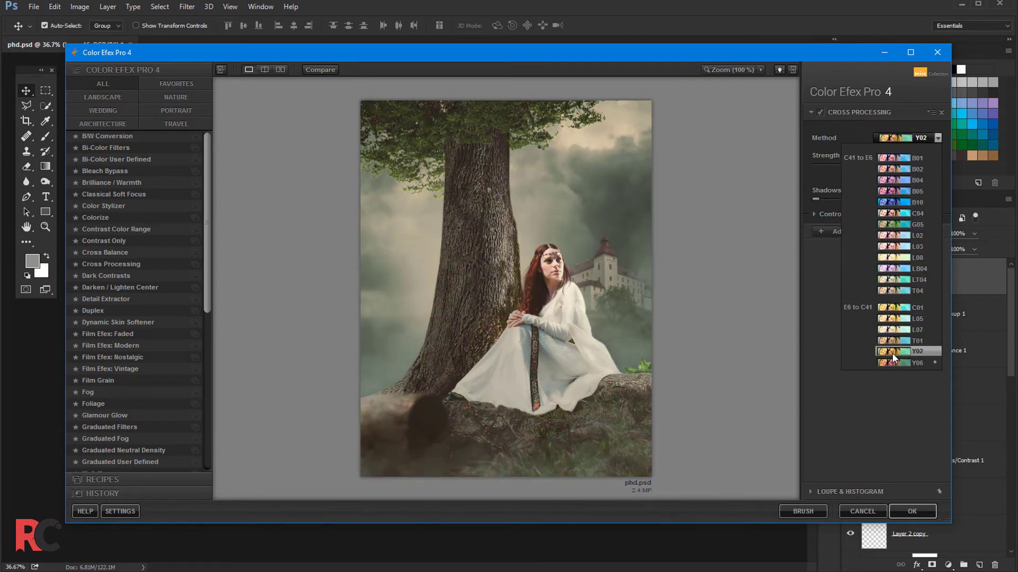
left_click(895, 170)
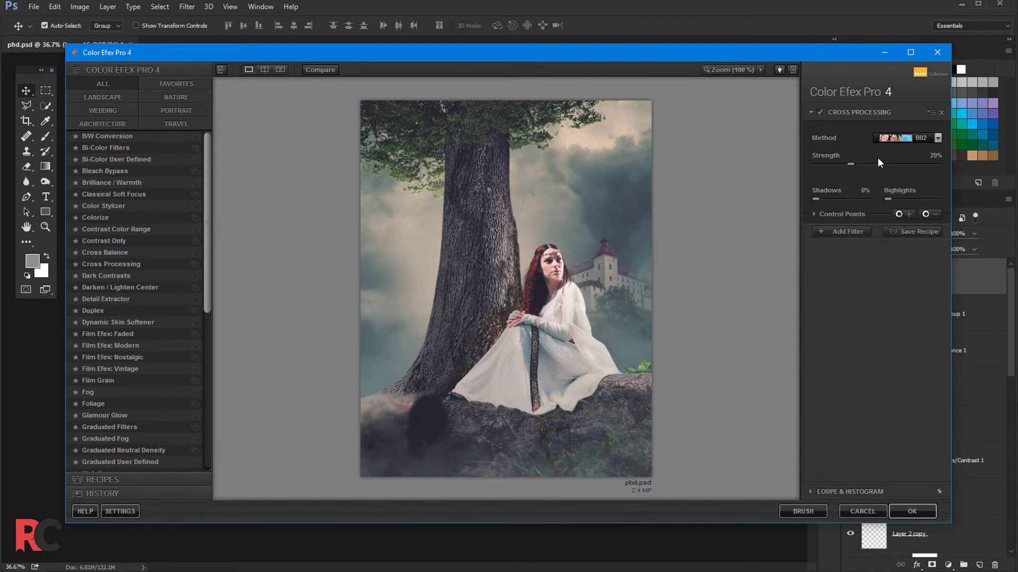
left_click(884, 138)
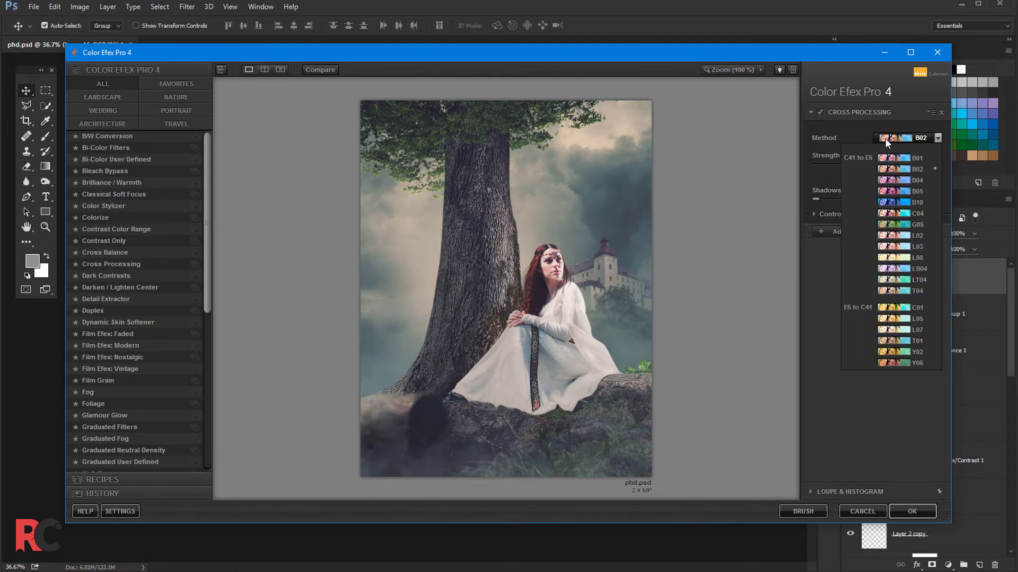
left_click(885, 170)
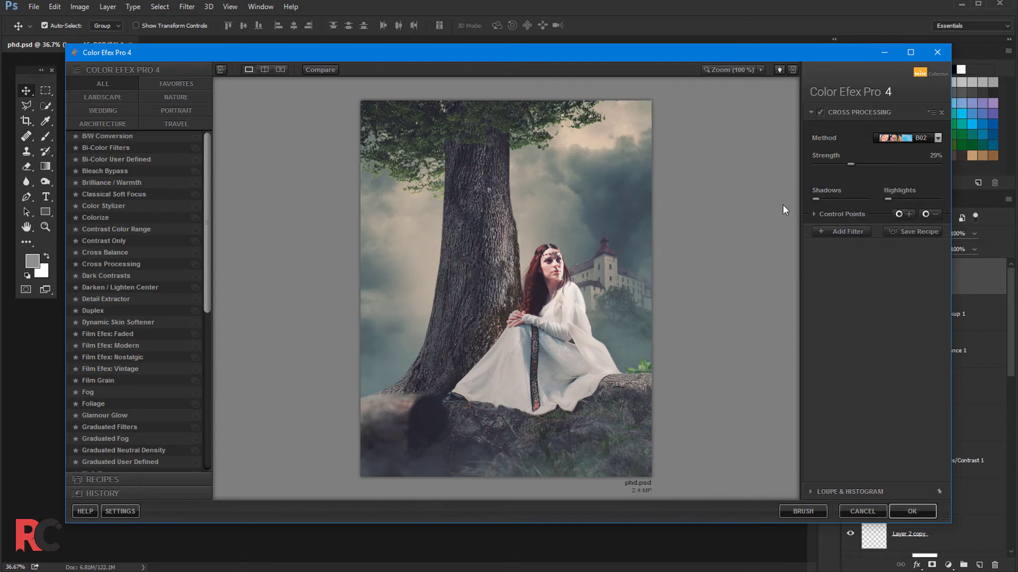
Step: Add Classical Soft Focus with method Soft Focus 2, apply it back as a layer, and compare
left_click(856, 230)
left_click(88, 171)
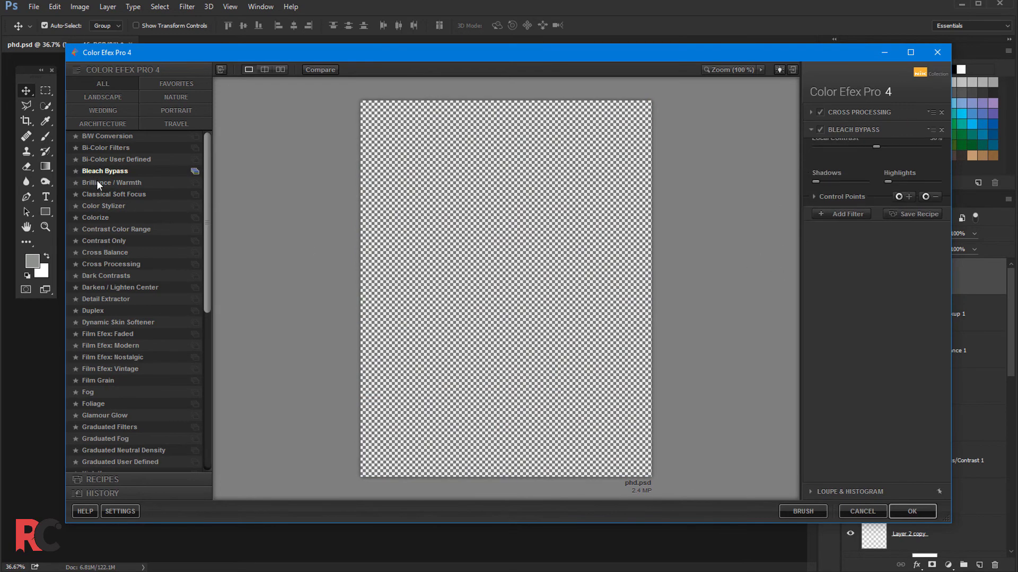
left_click(108, 184)
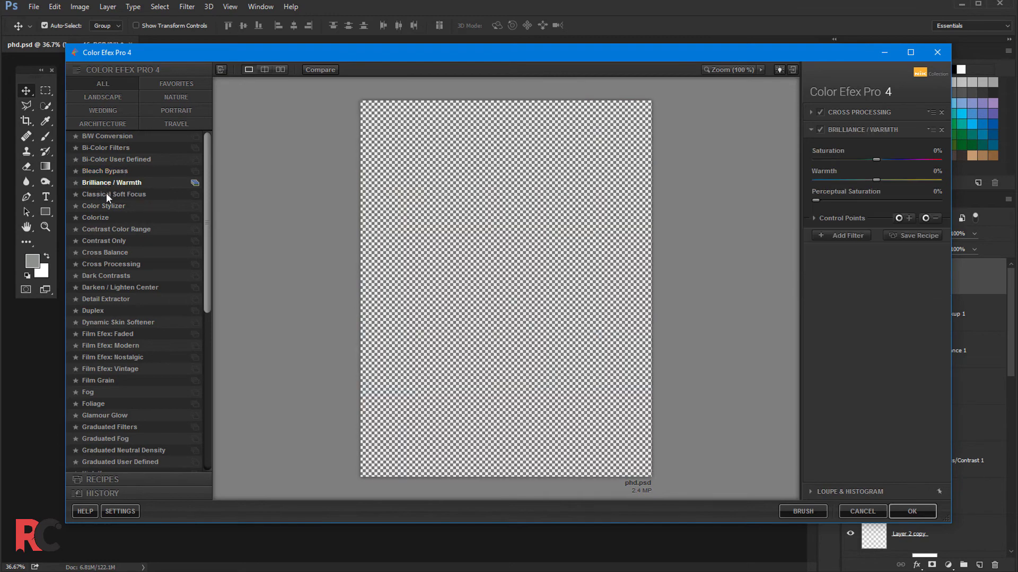
left_click(106, 195)
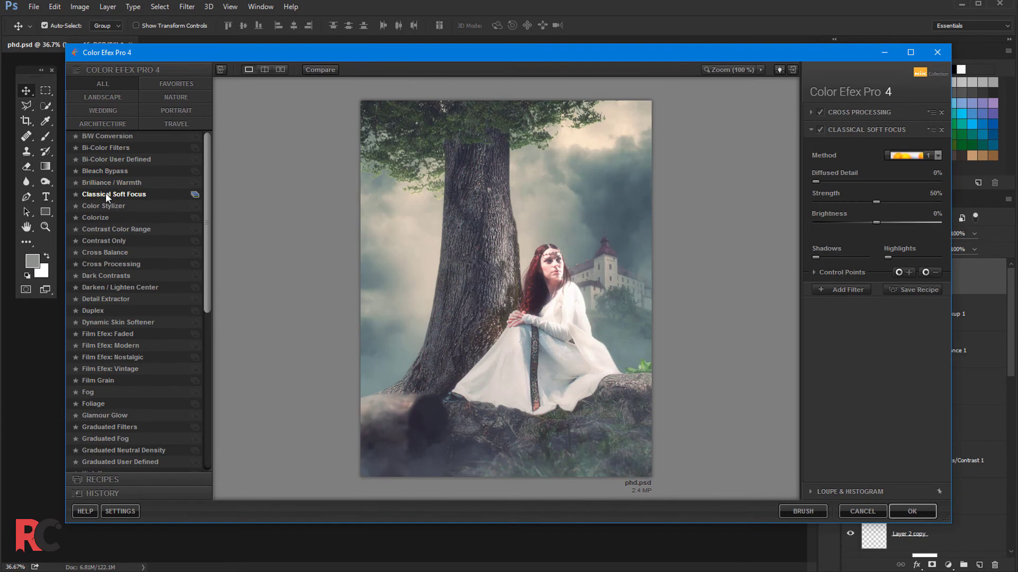
left_click(899, 155)
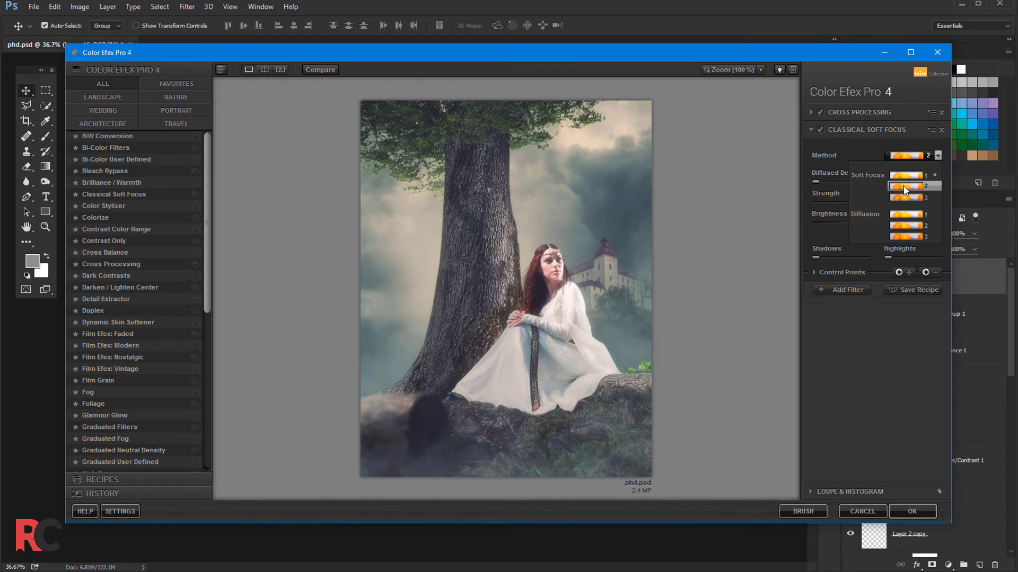
left_click(904, 188)
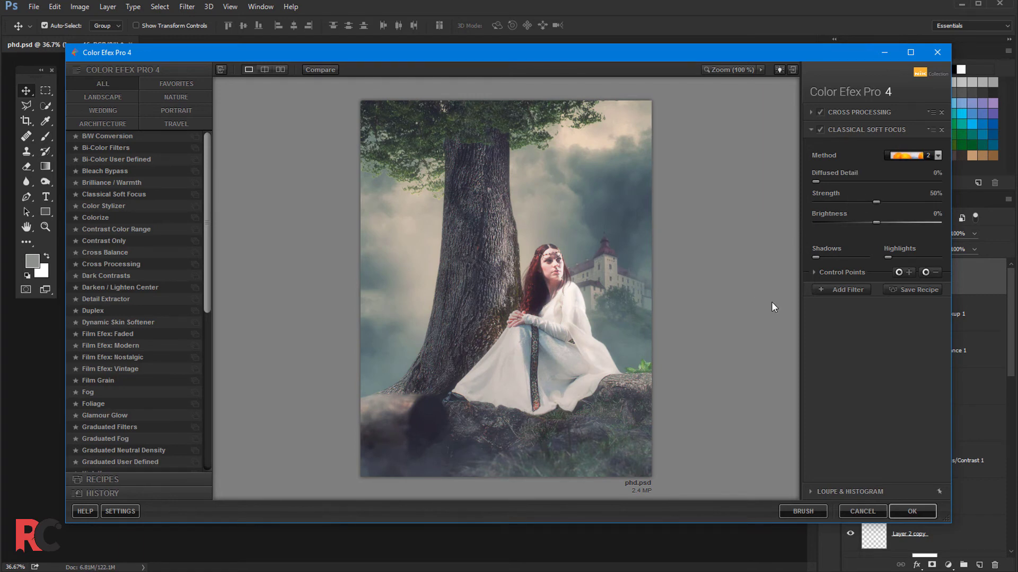
left_click(911, 512)
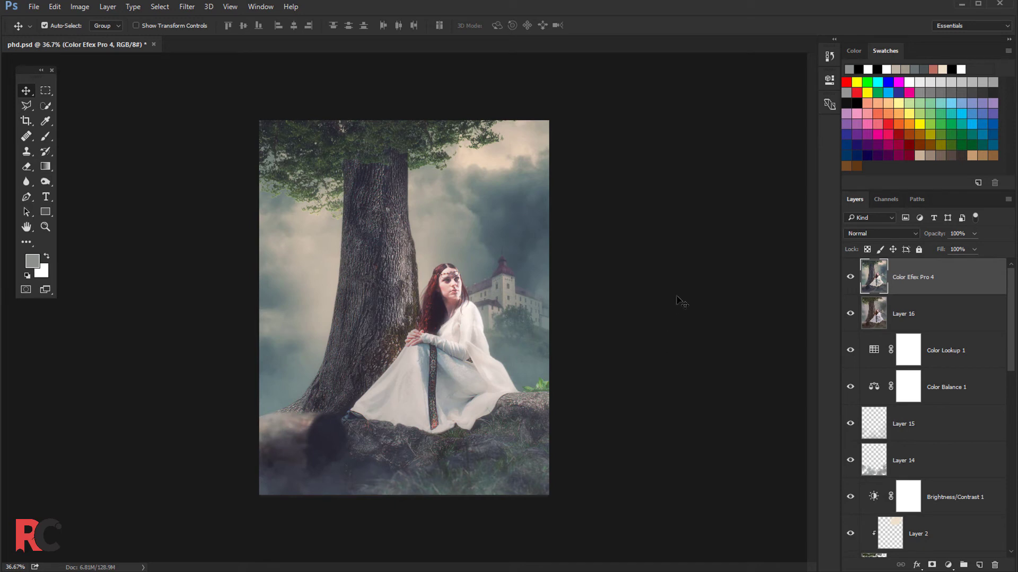
left_click(850, 277)
Step: Add a Gradient Fill layer and set its left gradient stop to black
left_click(948, 565)
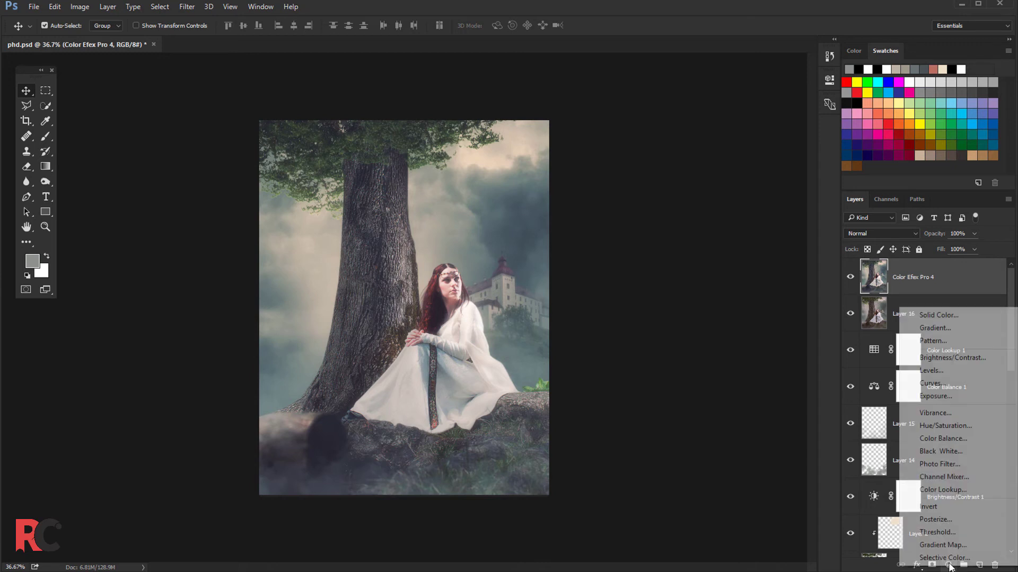
left_click(932, 325)
left_click(605, 193)
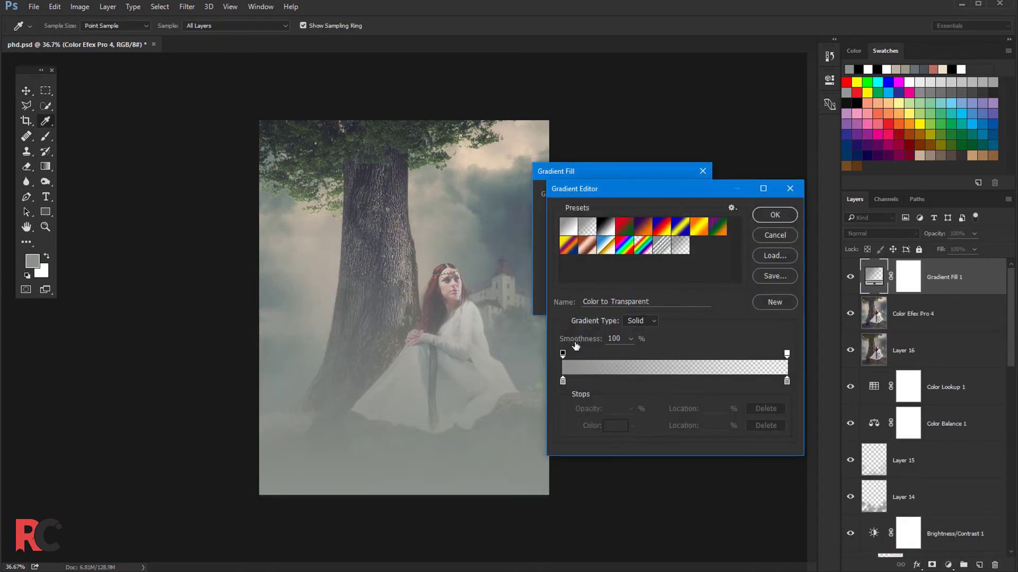
left_click(563, 382)
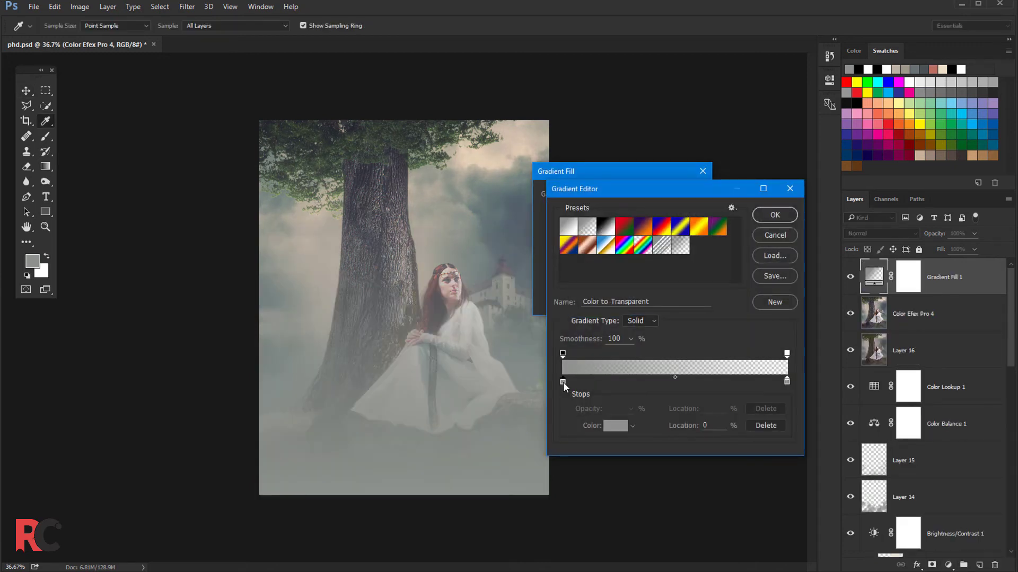
left_click(615, 426)
left_click(785, 280)
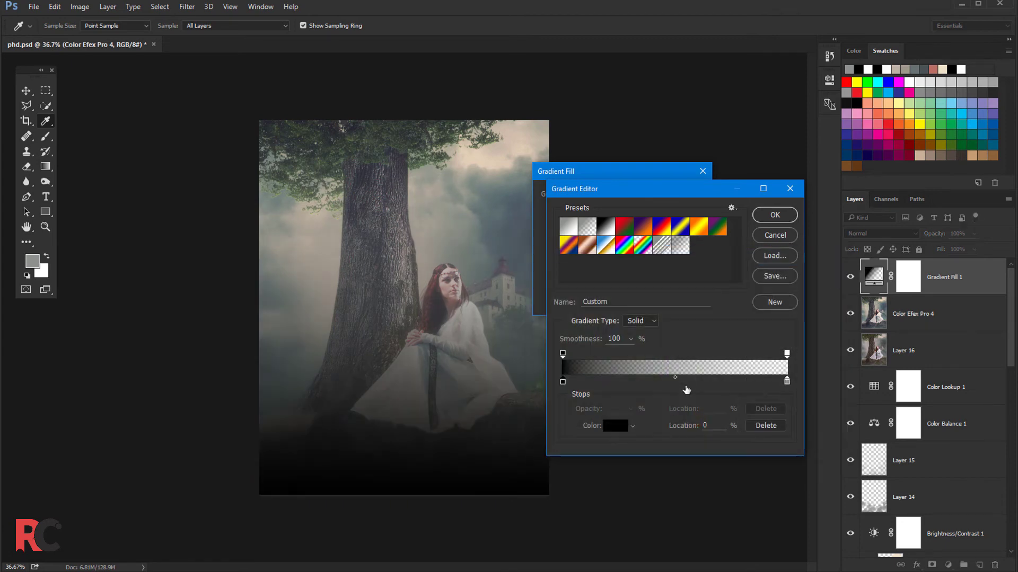
Step: Set the right stop to black as well and confirm the 90° gradient fill
left_click(787, 382)
left_click(614, 426)
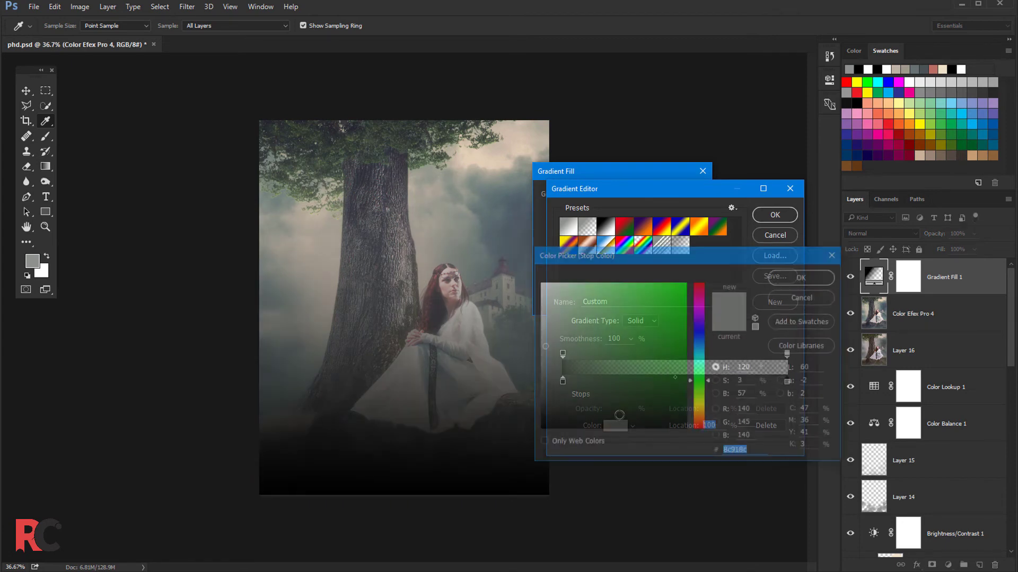
left_click(784, 281)
left_click(773, 215)
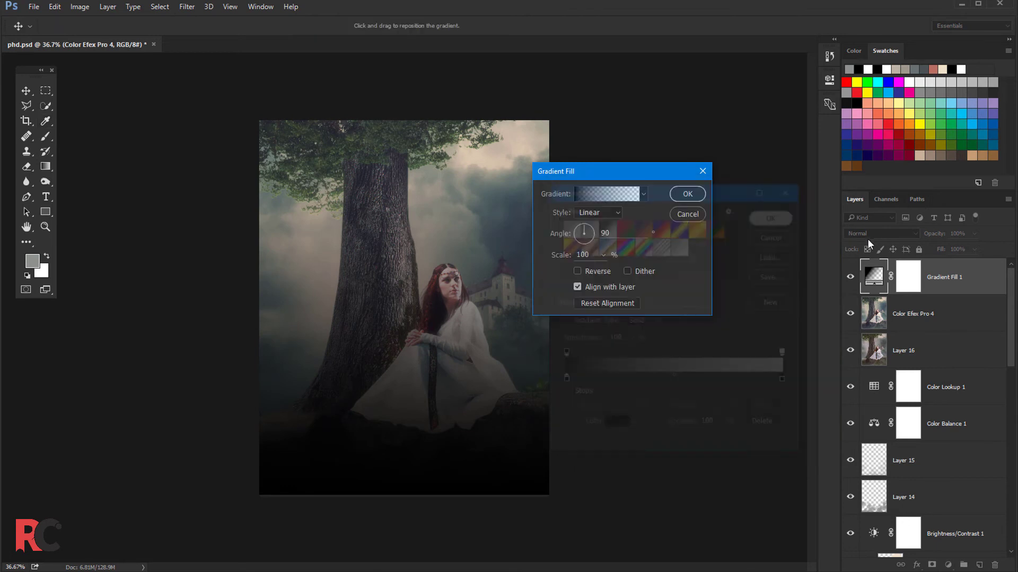
left_click(686, 195)
left_click(970, 244)
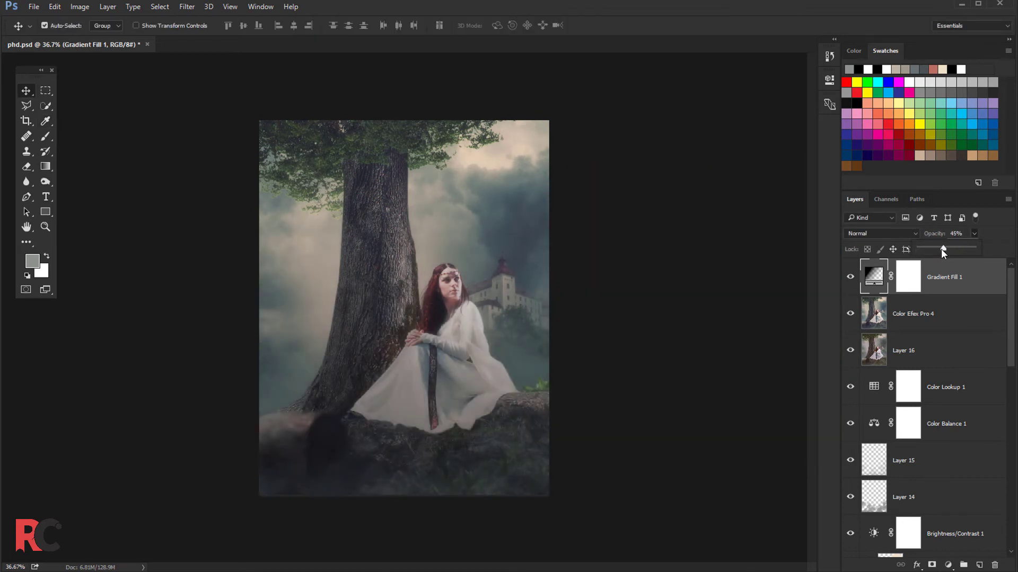
Step: Drop Gradient Fill 1 to 40% opacity and ready a 1100 px soft brush on its mask
left_click_drag(947, 248, 941, 249)
left_click(903, 282)
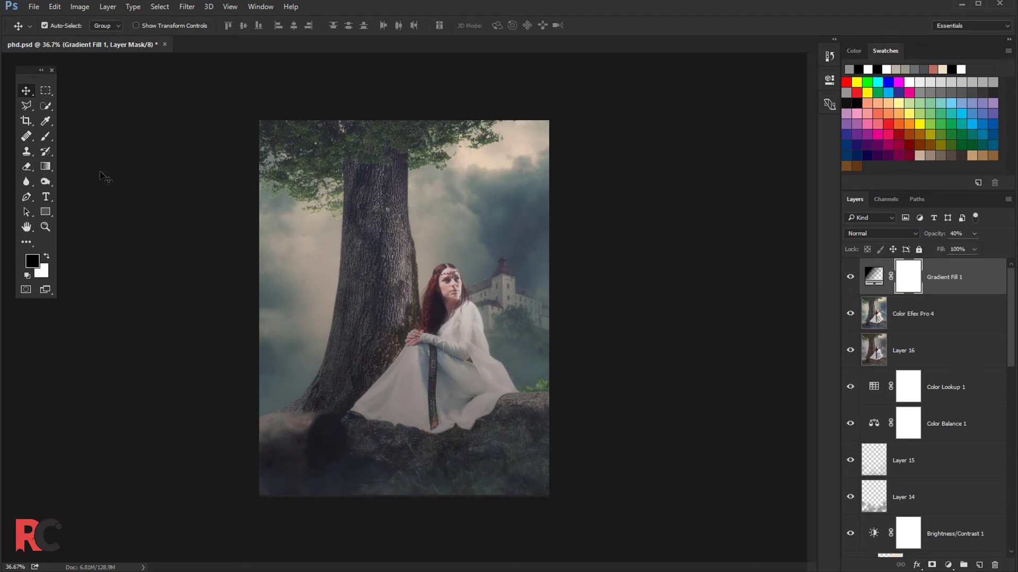
left_click(48, 137)
left_click(61, 26)
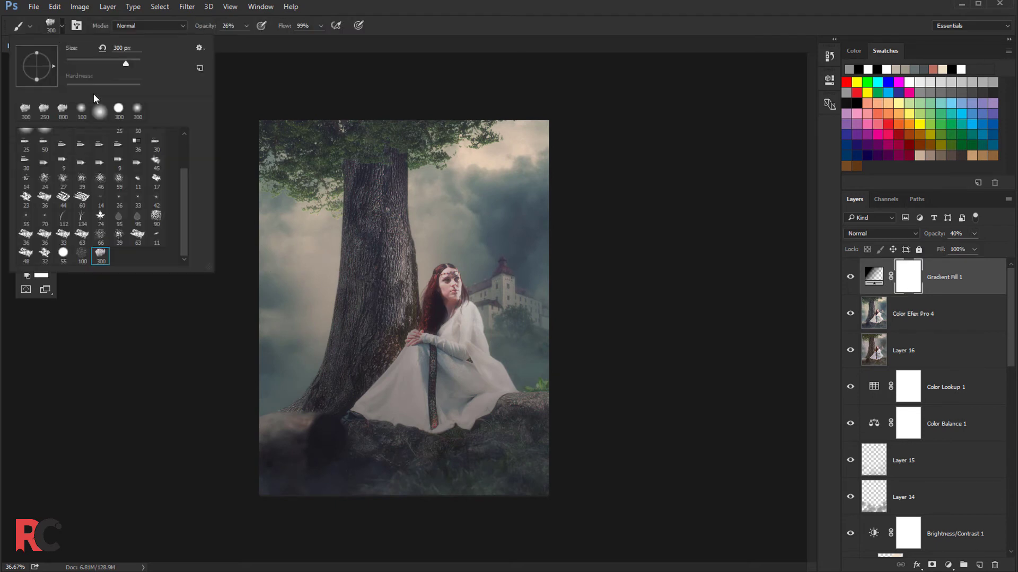
left_click_drag(186, 200, 186, 151)
left_click(101, 137)
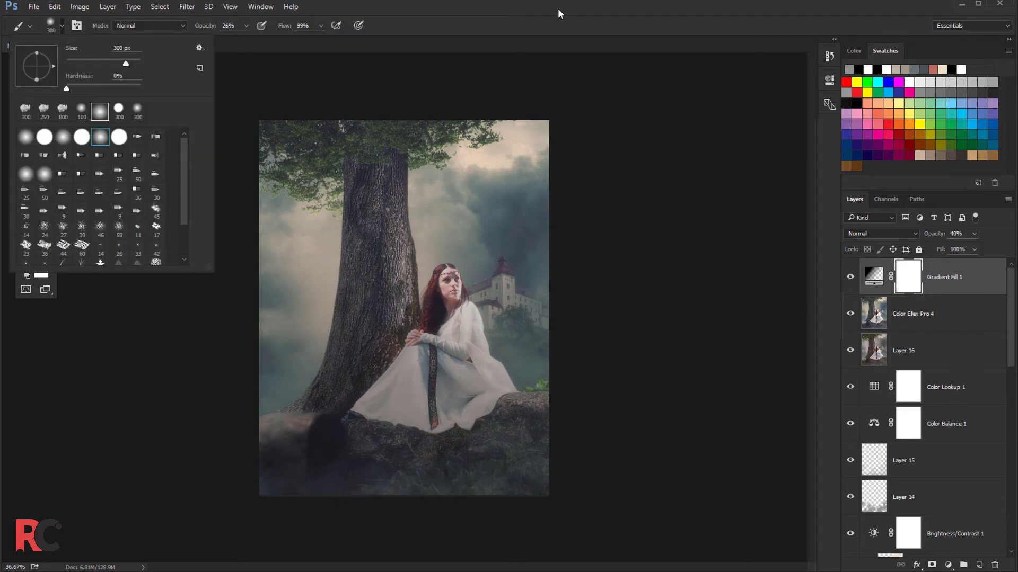
left_click(559, 11)
key("bracketright")
key("bracketright")
key("bracketright")
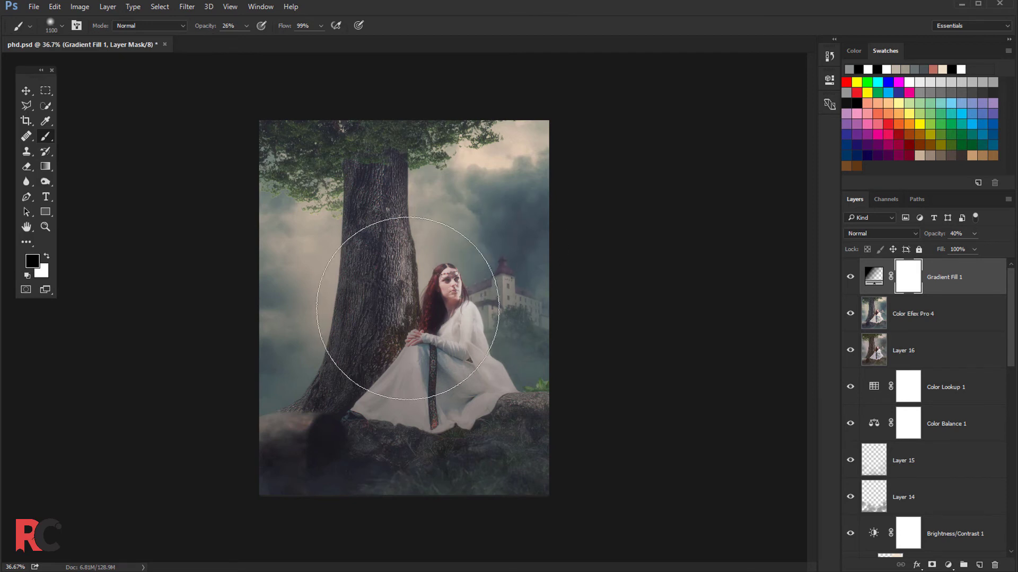
Step: Mask the gradient off the woman and castle, then compare with and without it
mouse_move(389, 249)
left_mouse_down()
mouse_move(487, 334)
mouse_move(500, 368)
mouse_move(409, 329)
mouse_move(374, 284)
mouse_move(272, 269)
mouse_move(273, 363)
mouse_move(404, 342)
mouse_move(438, 367)
mouse_move(541, 334)
mouse_move(543, 297)
mouse_move(455, 192)
mouse_move(340, 193)
mouse_move(341, 288)
mouse_move(424, 323)
mouse_move(501, 315)
mouse_move(307, 227)
mouse_move(318, 340)
mouse_move(443, 341)
left_mouse_up()
left_click(25, 90)
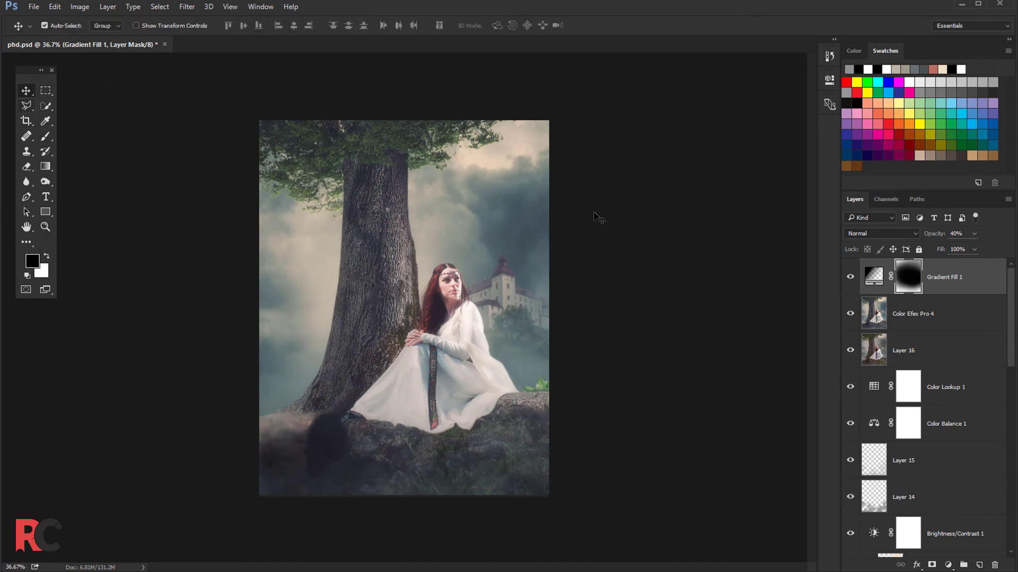
left_click(850, 277)
left_click(849, 277)
left_click(850, 277)
Step: Stretch the gradient layer slightly wider to the left and compare the result
key("ctrl+t")
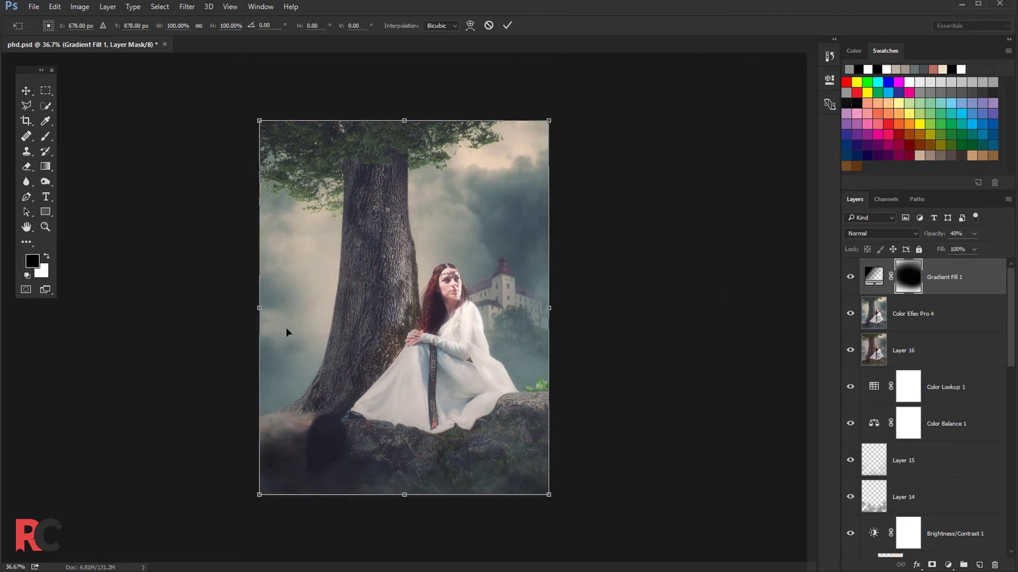
left_click_drag(258, 309, 249, 309)
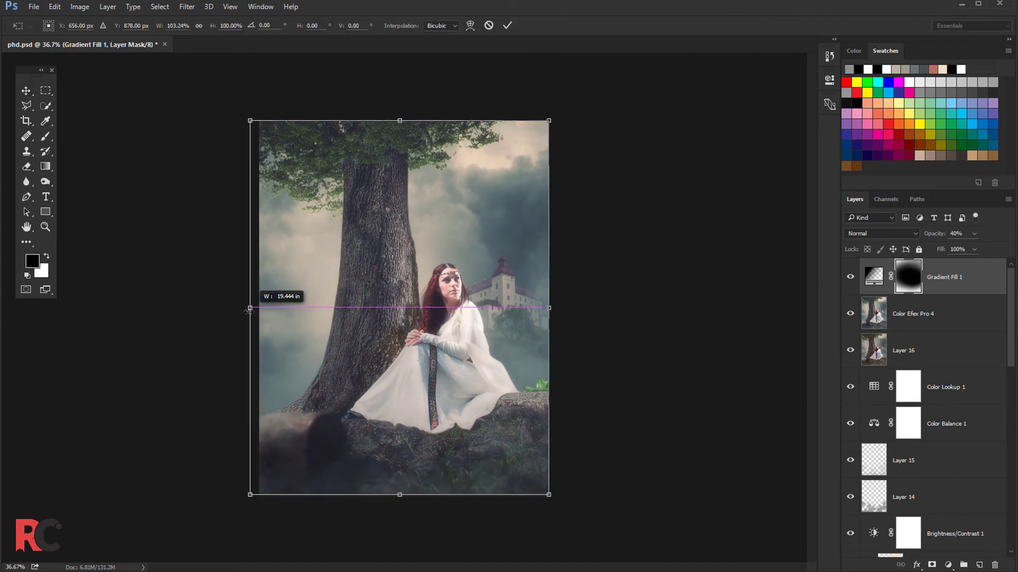
left_click(510, 28)
key("ctrl+plus")
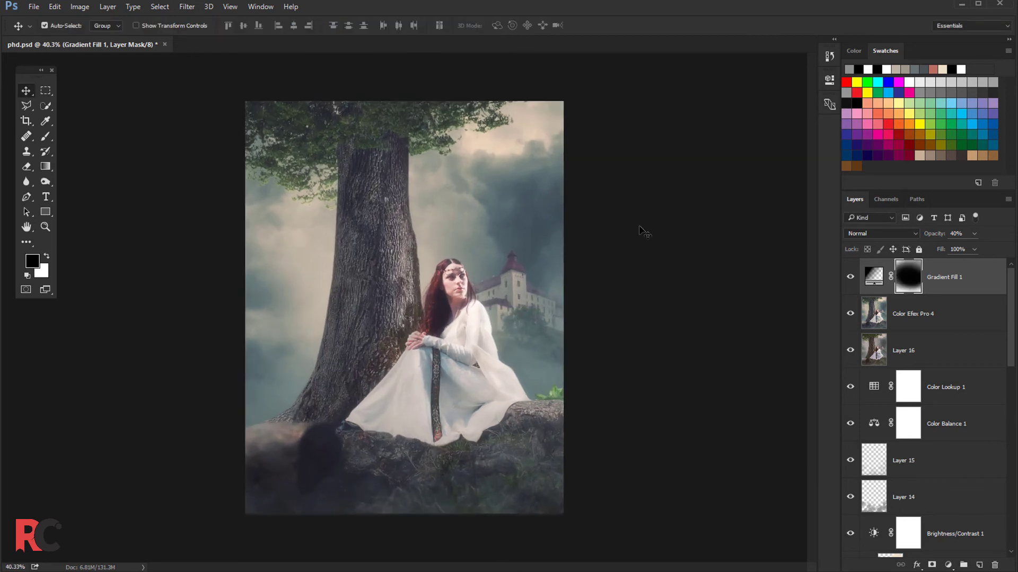
left_click(850, 276)
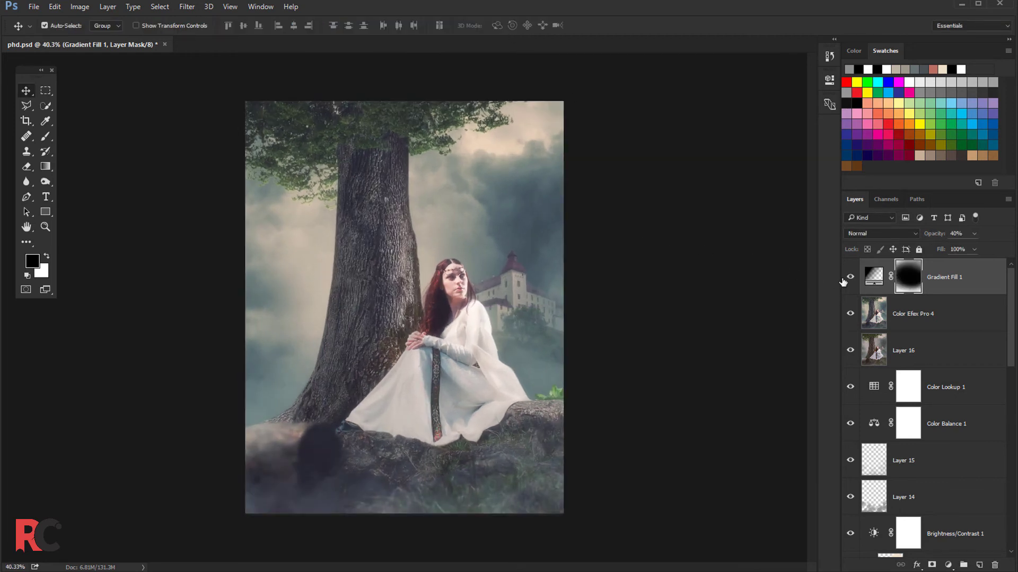
left_click(844, 280)
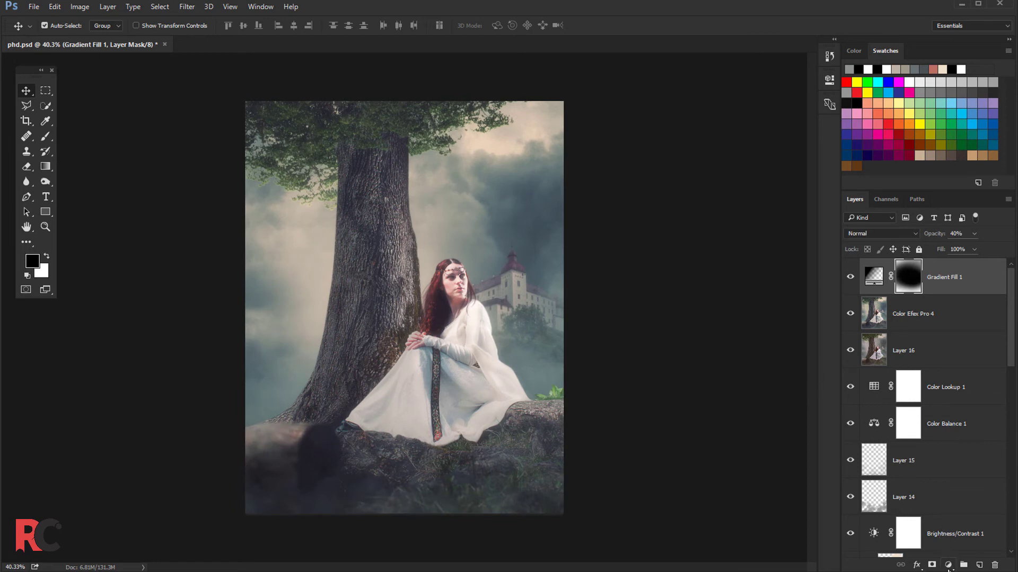
left_click(949, 565)
Step: Add a Photo Filter layer with the Blue preset at 25% density and compare it
left_click(949, 466)
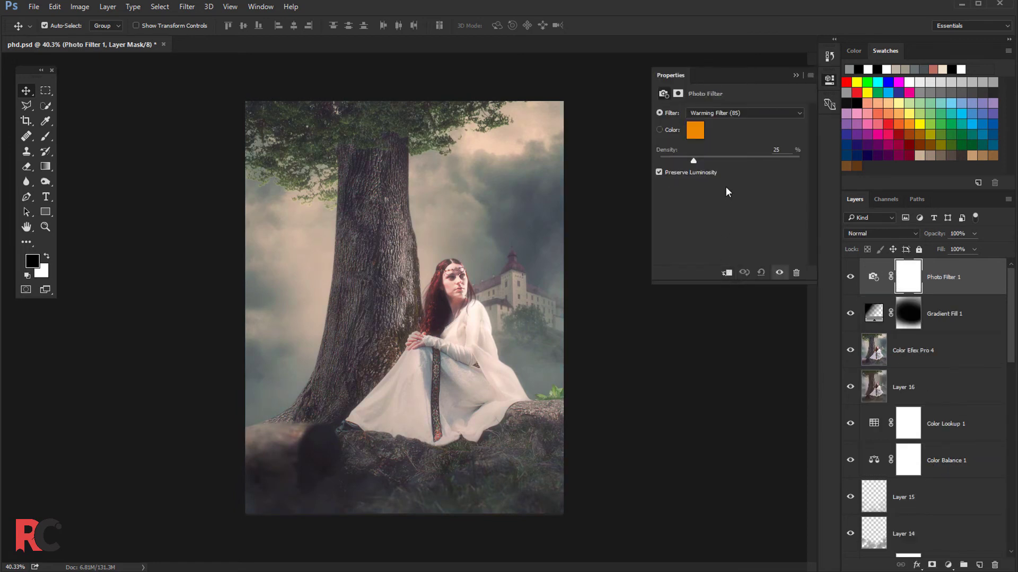
left_click(715, 113)
left_click(698, 228)
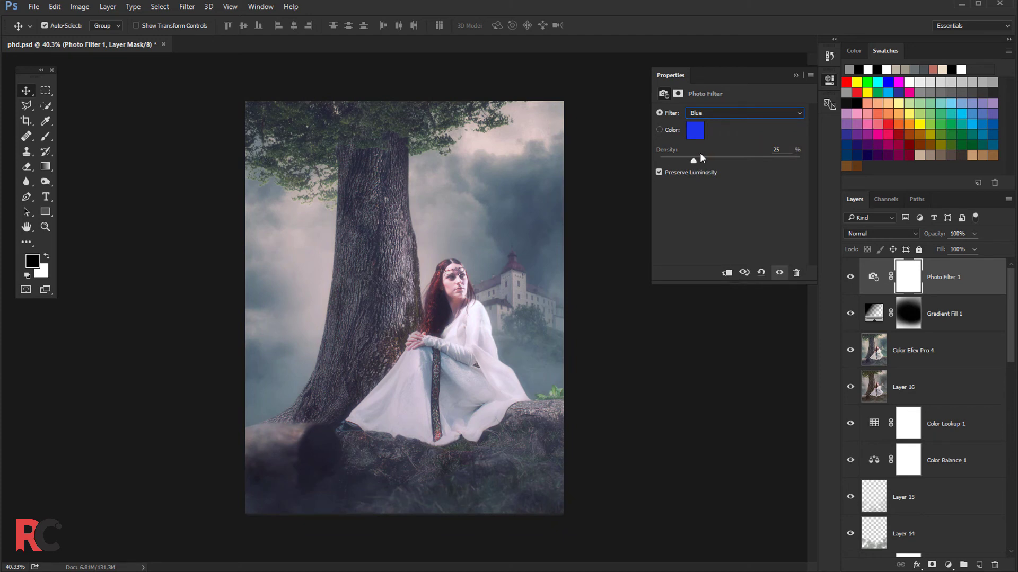
left_click(794, 76)
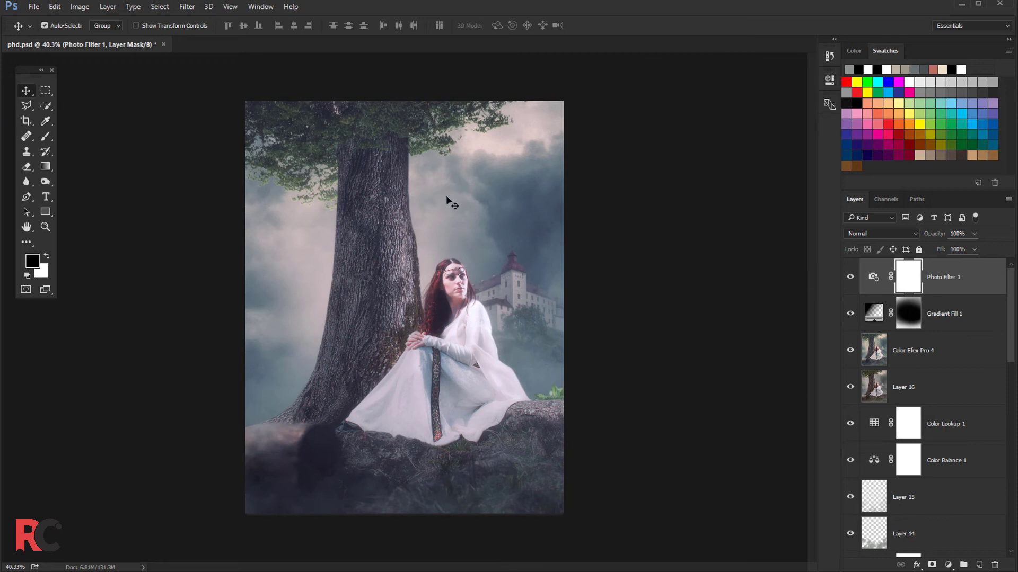
left_click(850, 278)
left_click(849, 277)
scroll(538, 229, "down", 2)
scroll(530, 226, "up", 1)
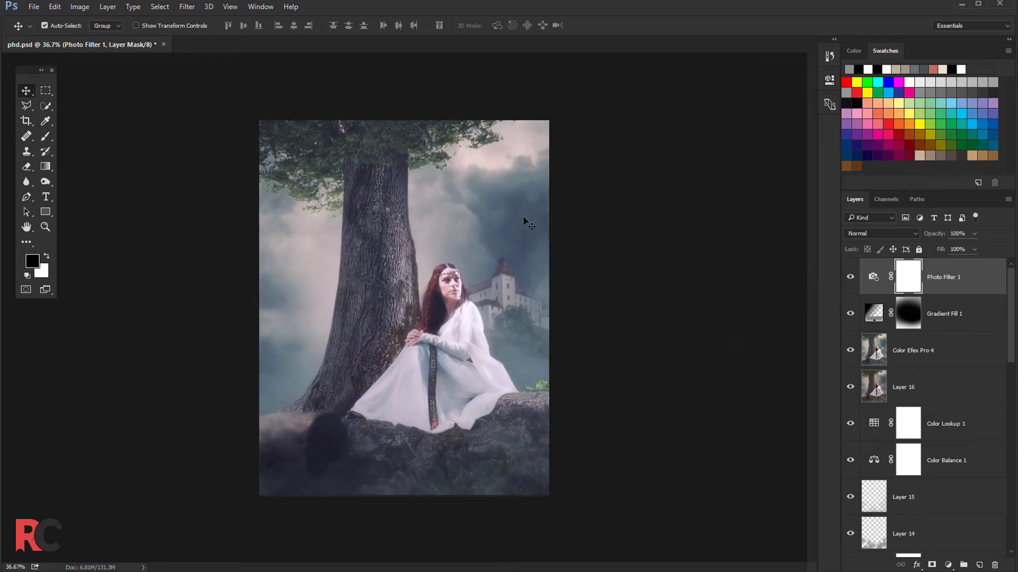
scroll(486, 206, "up", 1)
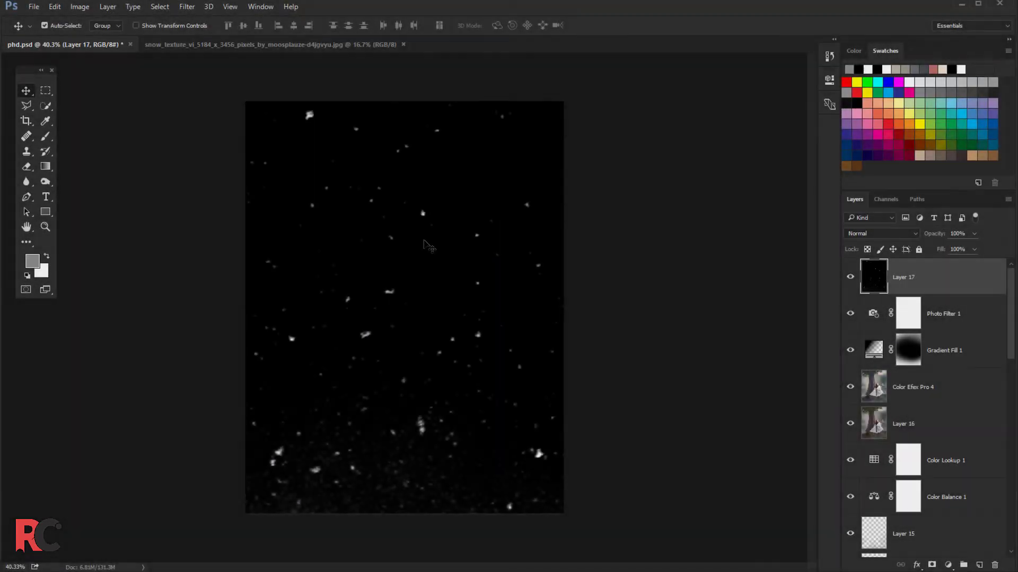
Step: Resize snow Layer 17 so the treetop shows above, and blend it in Screen mode
scroll(429, 245, "down", 2)
key("ctrl+t")
scroll(349, 226, "down", 1)
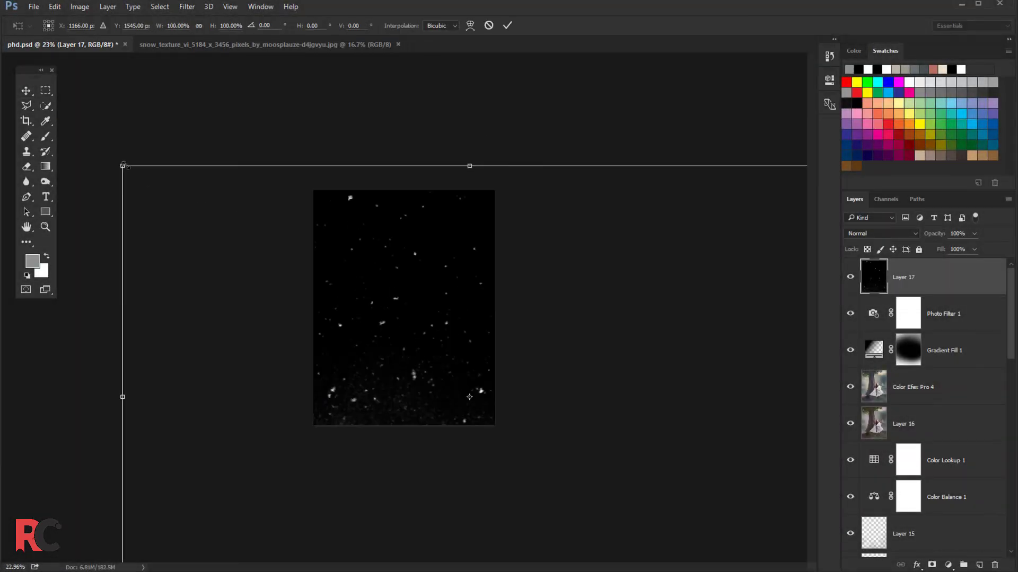
left_click_drag(123, 166, 529, 410)
left_click_drag(587, 440, 341, 297)
key("Return")
scroll(361, 307, "up", 1)
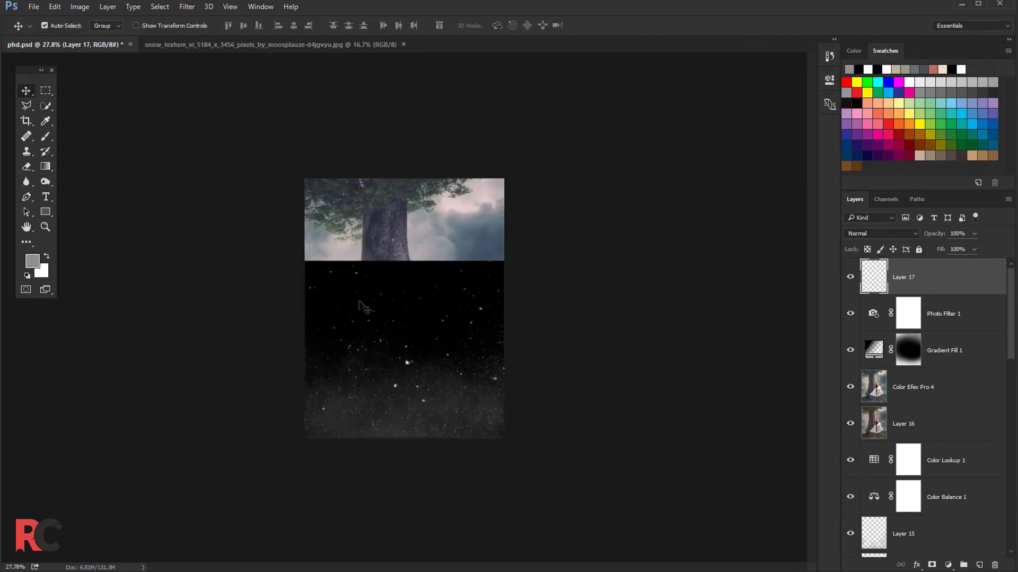
scroll(424, 334, "up", 1)
scroll(435, 345, "up", 1)
left_click(880, 233)
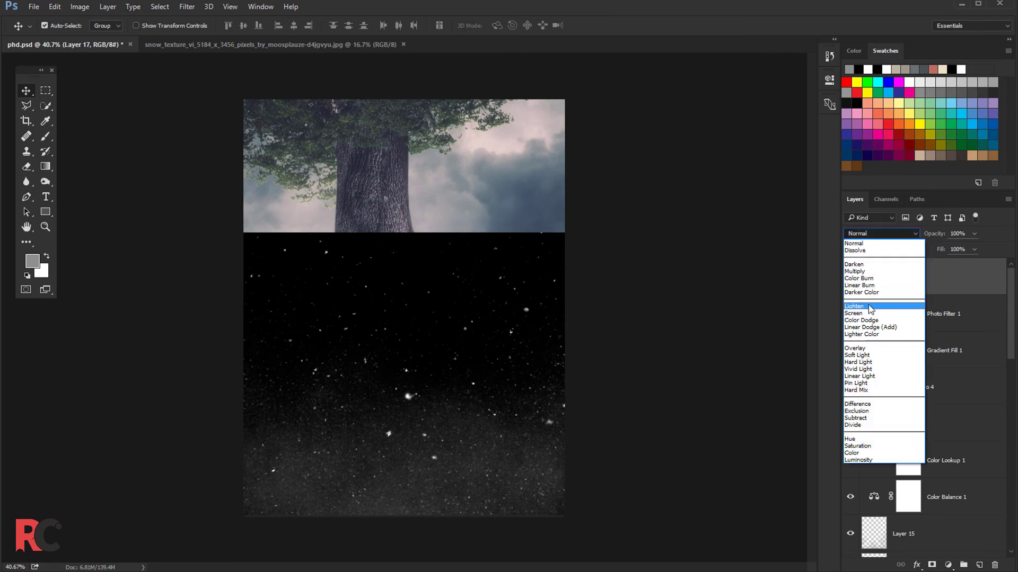
left_click(869, 313)
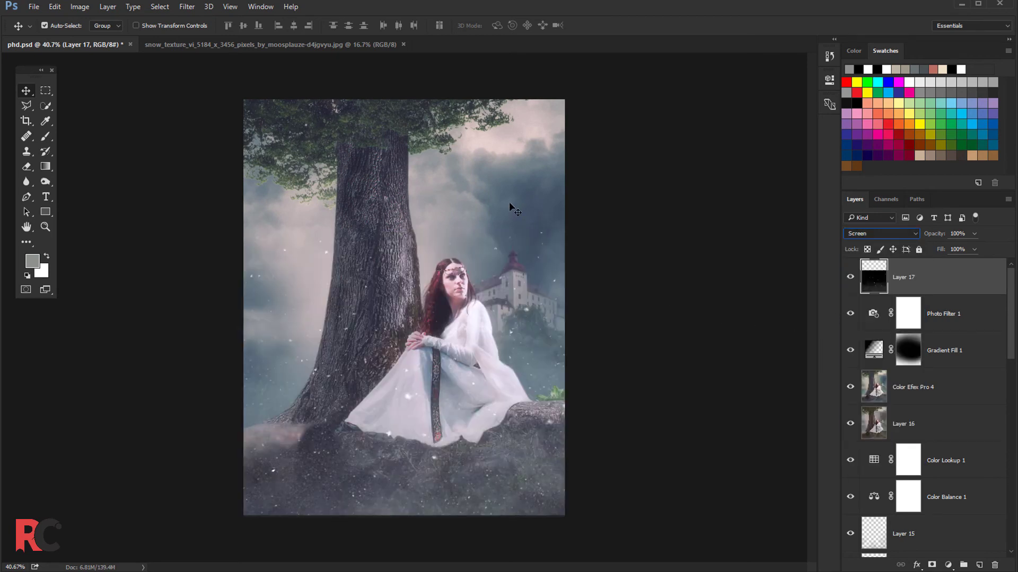
Step: Stretch the snow layer to 132% height and begin darkening its shadows in Levels
key("ctrl+t")
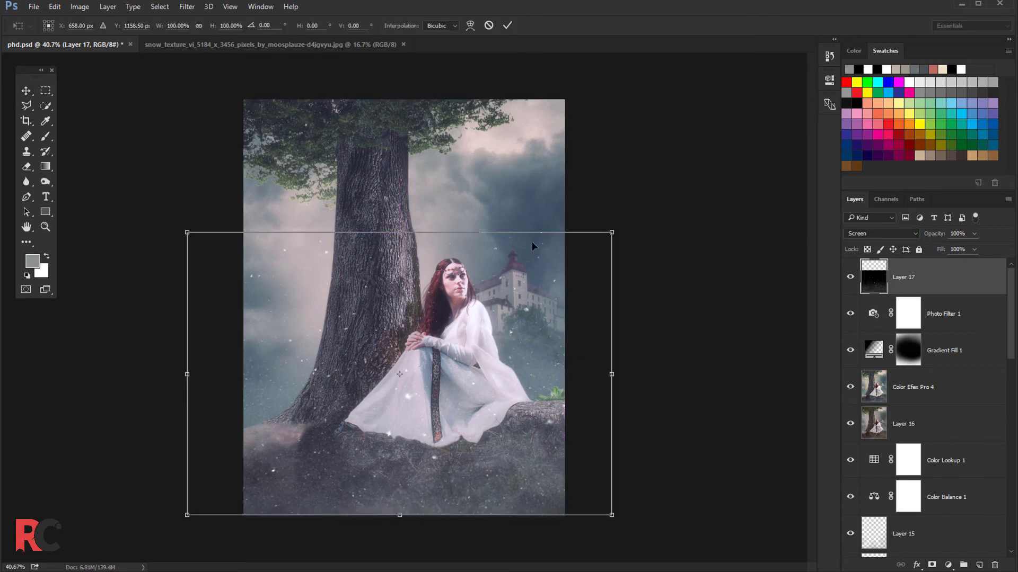
left_click_drag(405, 210, 406, 139)
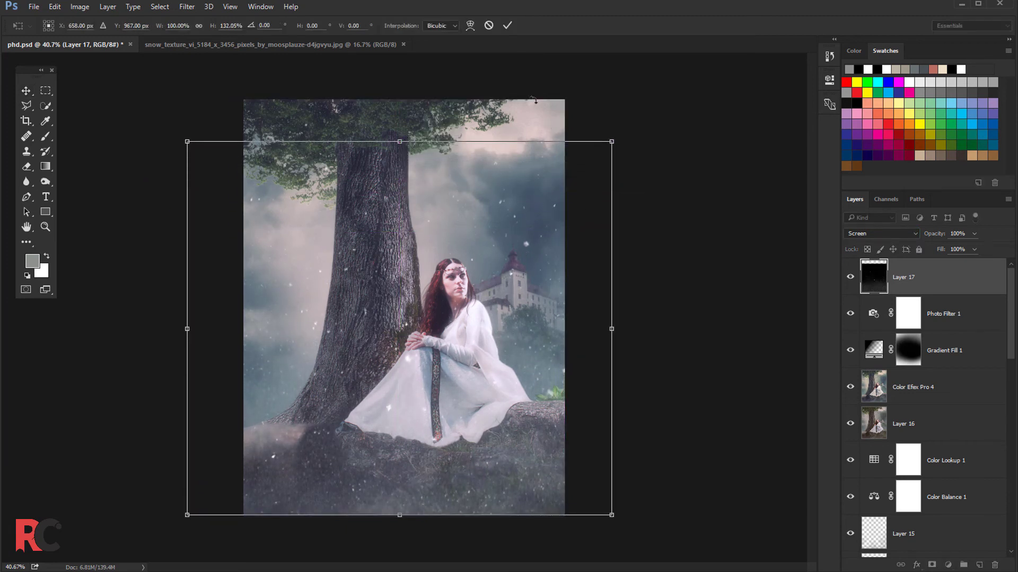
left_click(507, 26)
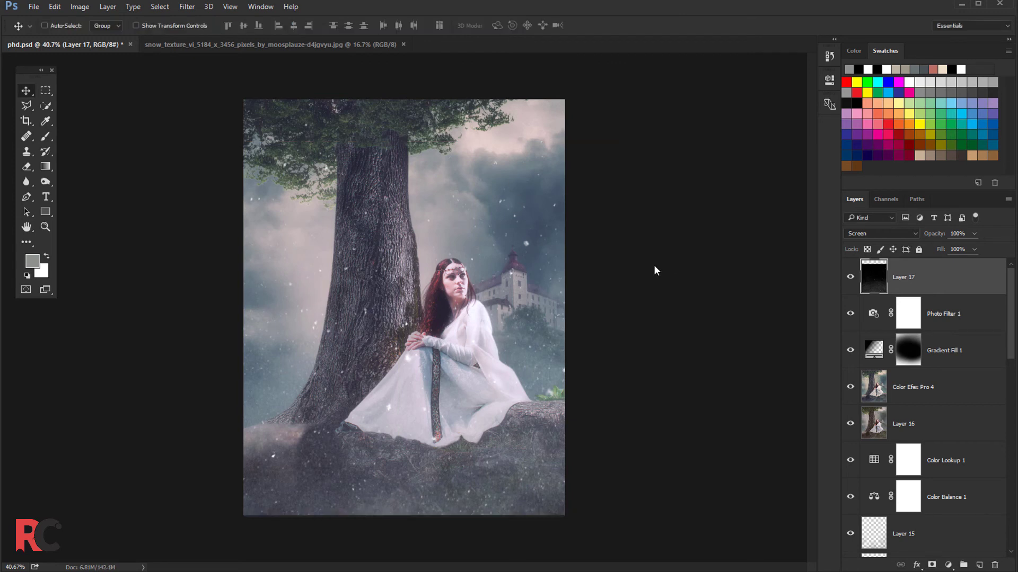
key("ctrl+l")
left_click_drag(603, 263, 633, 263)
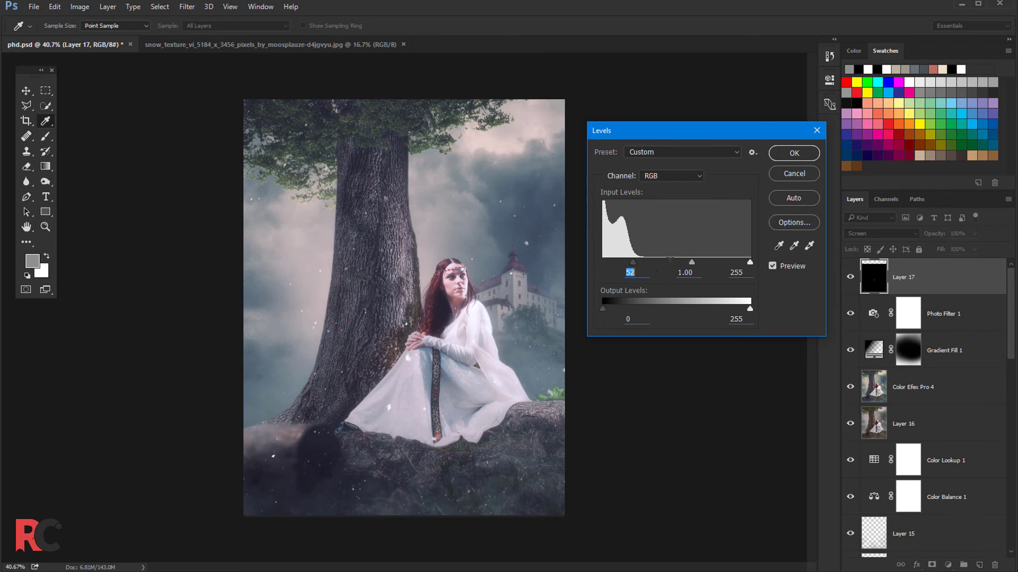
Step: Apply Levels with black input 52, then erase snow over the woman's hand and dress with an 80 px eraser
left_click(692, 262)
left_click(793, 153)
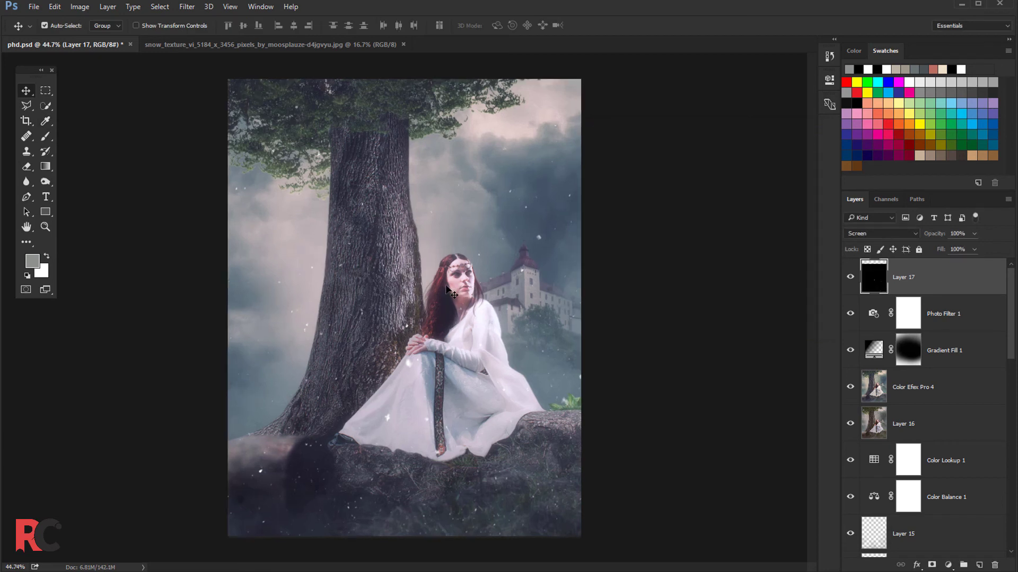
left_click(26, 166)
key("bracketleft")
key("bracketleft")
key("bracketleft")
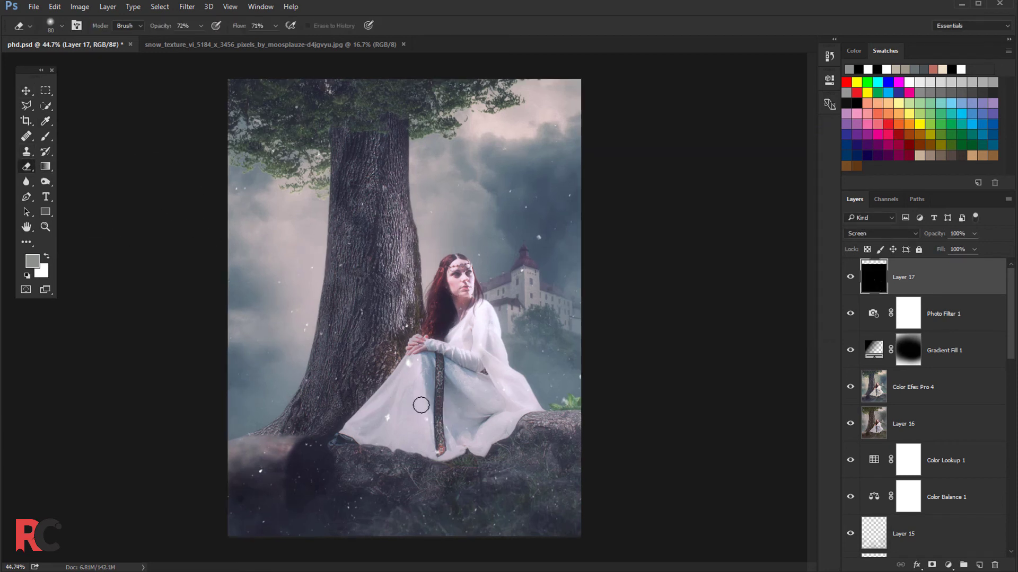
mouse_move(431, 424)
left_mouse_down()
mouse_move(409, 352)
mouse_move(453, 311)
left_mouse_up()
Step: Toggle Layer 17's visibility to check the cleaned-up snow
left_click(25, 91)
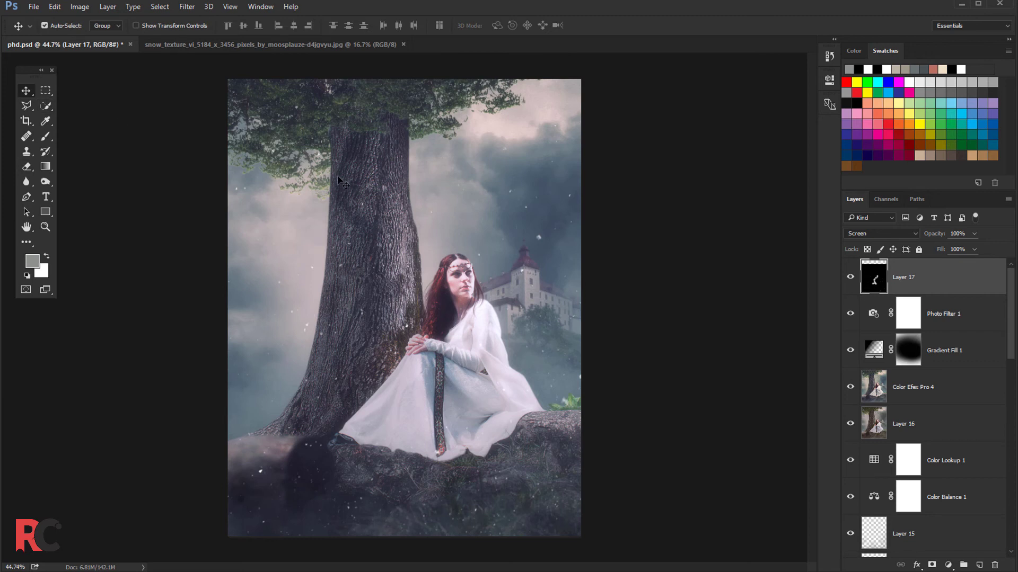
scroll(337, 175, "down", 1)
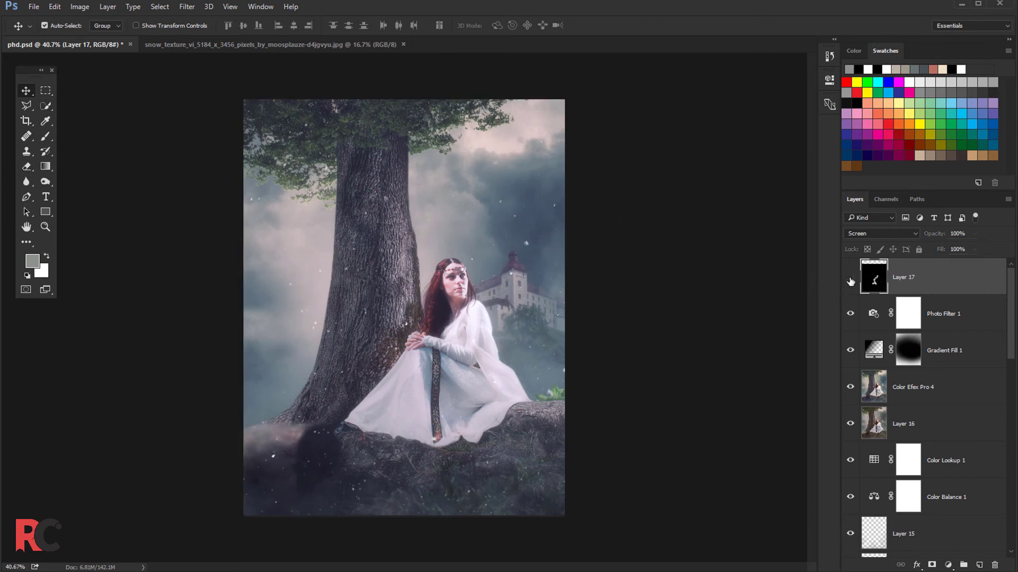
left_click(850, 277)
scroll(594, 211, "down", 1)
scroll(595, 211, "up", 1)
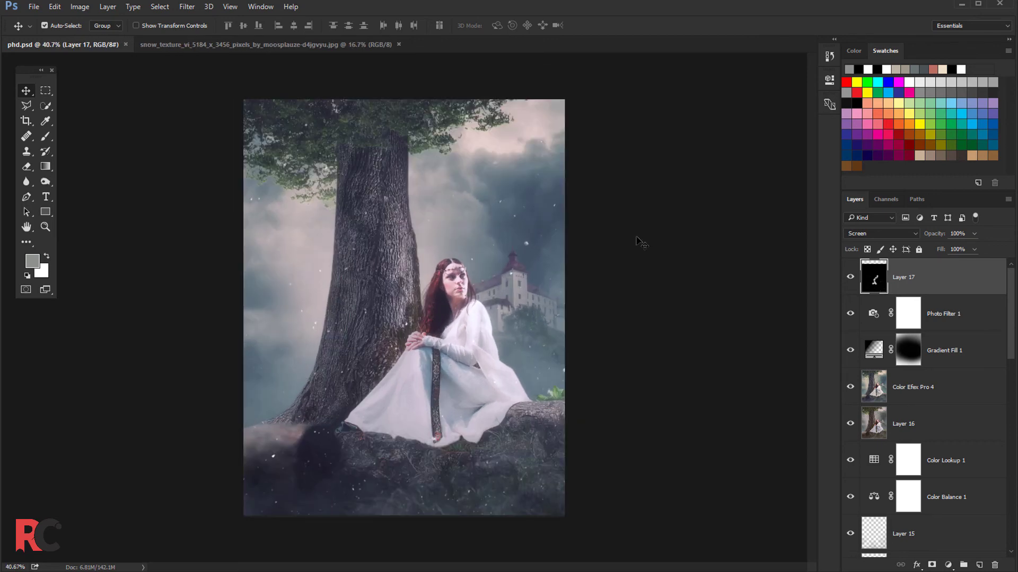
Step: Stamp visible layers into Layer 18 and set a duplicate copy to Linear Light
key("ctrl+shift+alt+e")
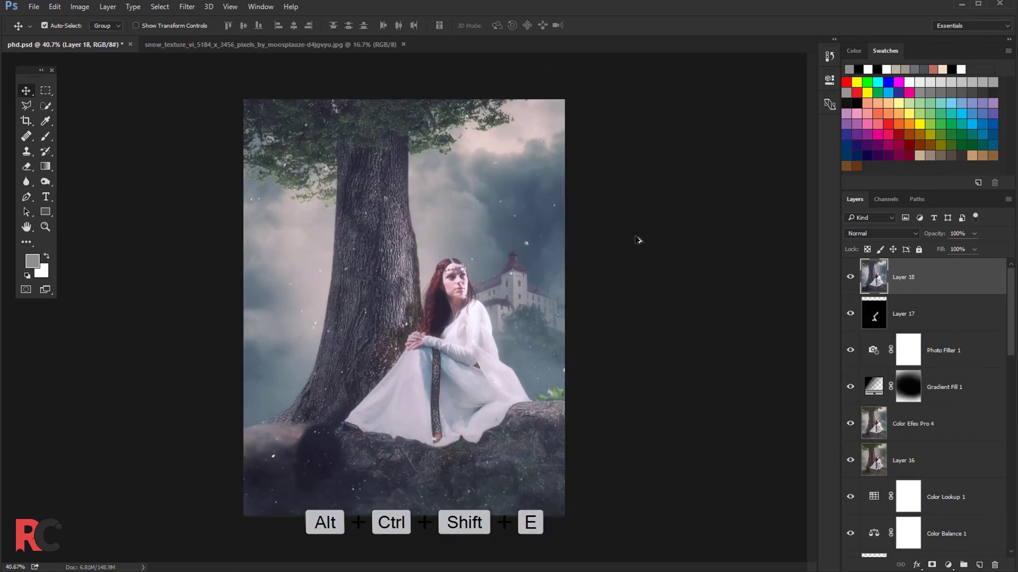
scroll(638, 244, "up", 1)
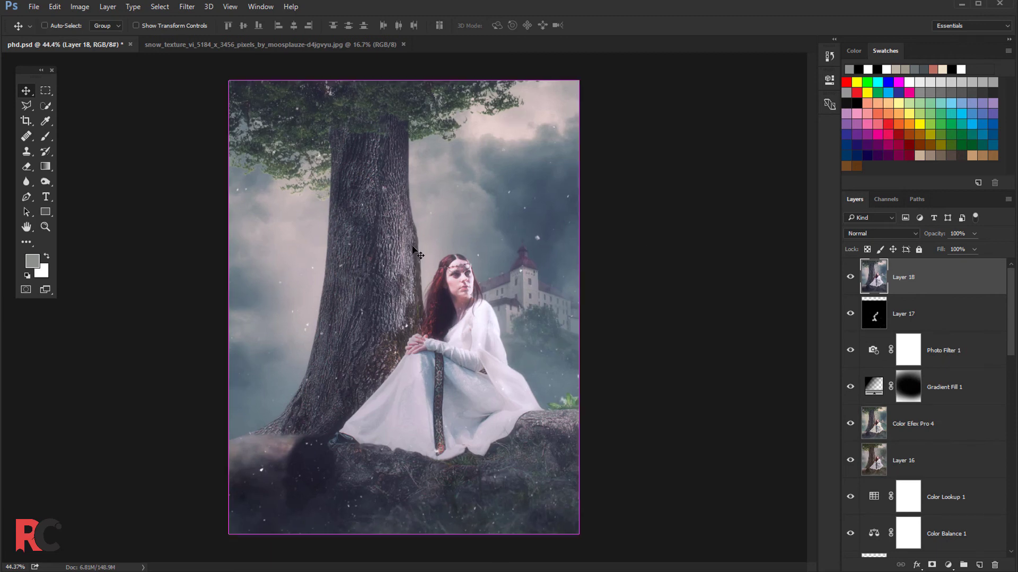
key("ctrl+j")
left_click(869, 233)
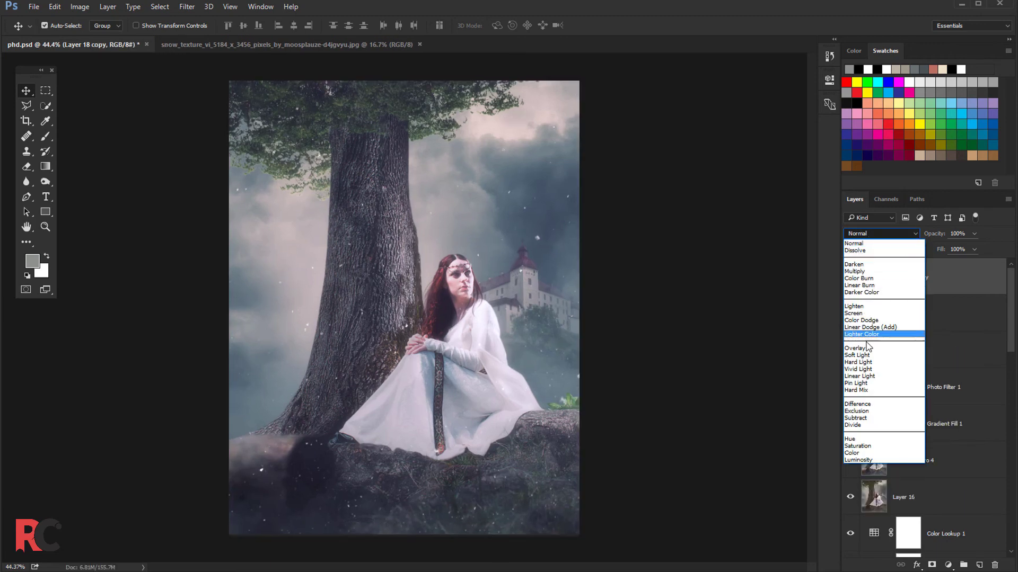
left_click(859, 378)
Step: Apply a 0.5 px High Pass filter to the copy and check the sharpening
left_click(189, 7)
mouse_move(207, 250)
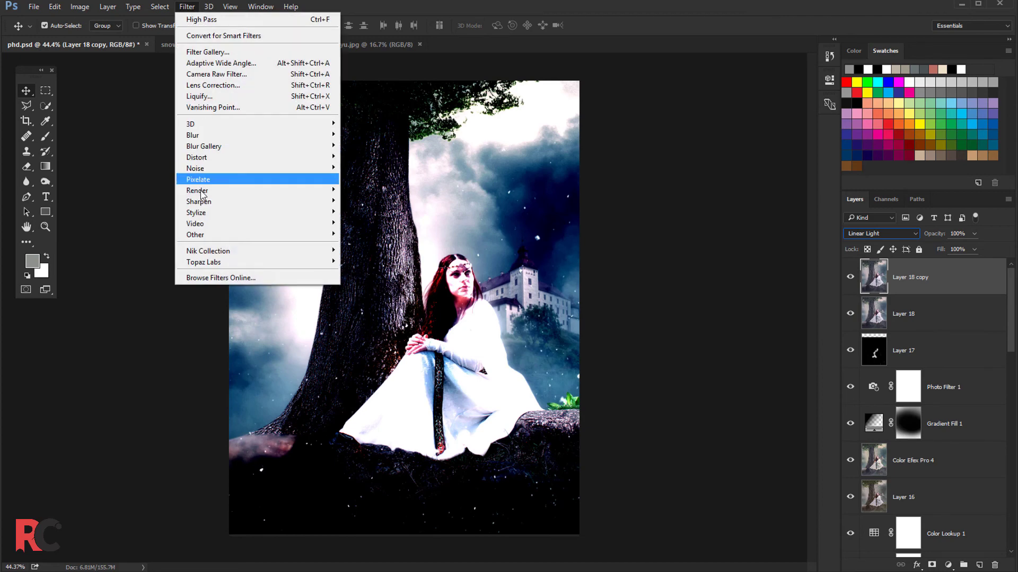
left_click(354, 246)
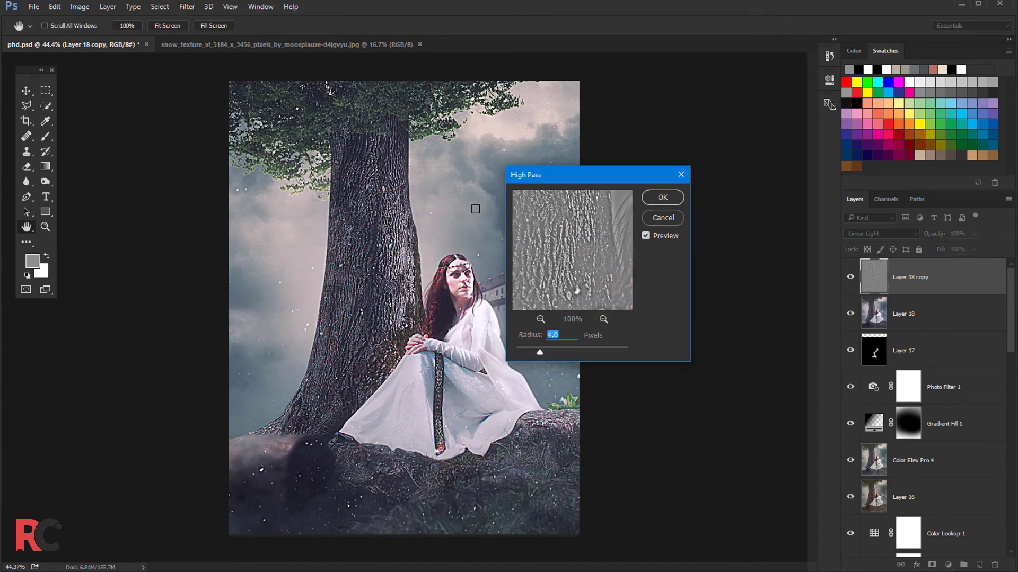
left_click_drag(545, 174, 630, 181)
mouse_move(608, 361)
left_mouse_down()
mouse_move(587, 360)
mouse_move(604, 360)
left_mouse_up()
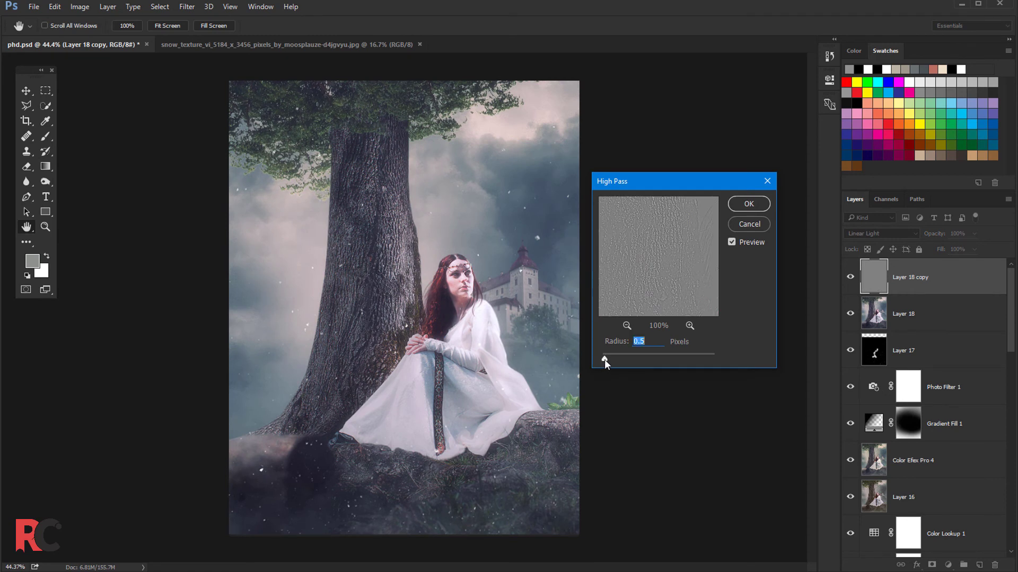
key("Return")
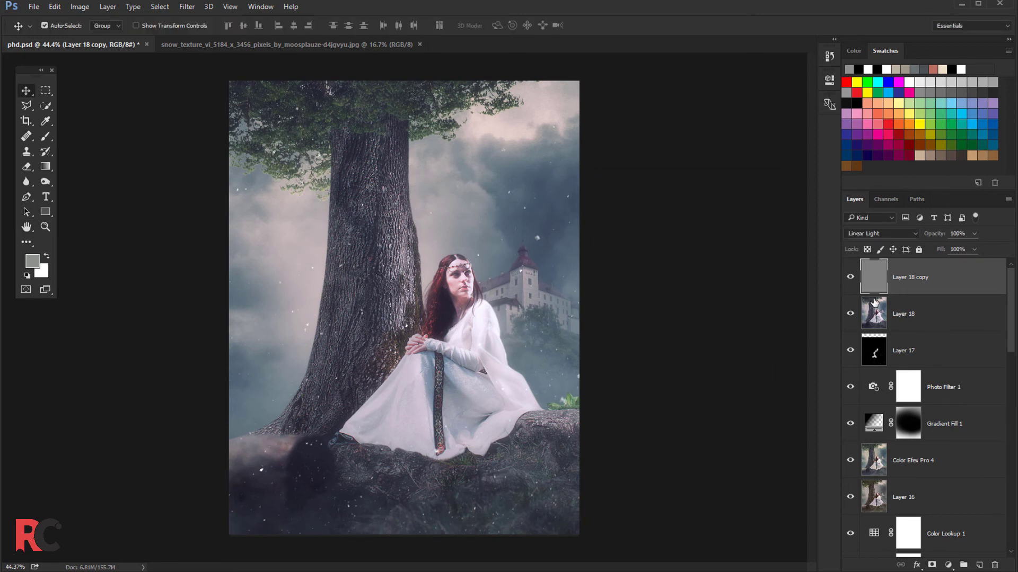
left_click(851, 277)
scroll(483, 229, "down", 1)
scroll(479, 225, "down", 1)
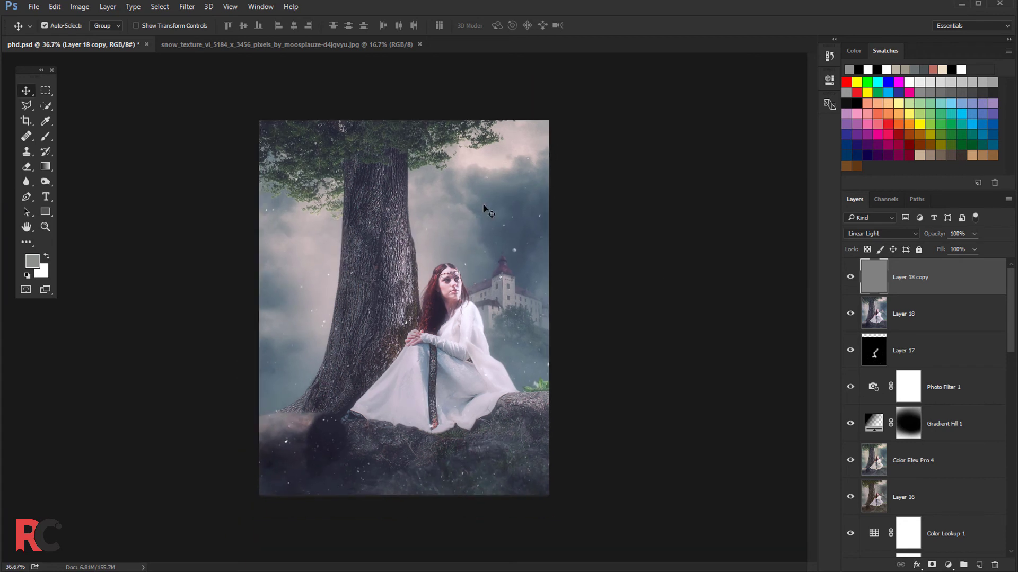
scroll(482, 204, "up", 1)
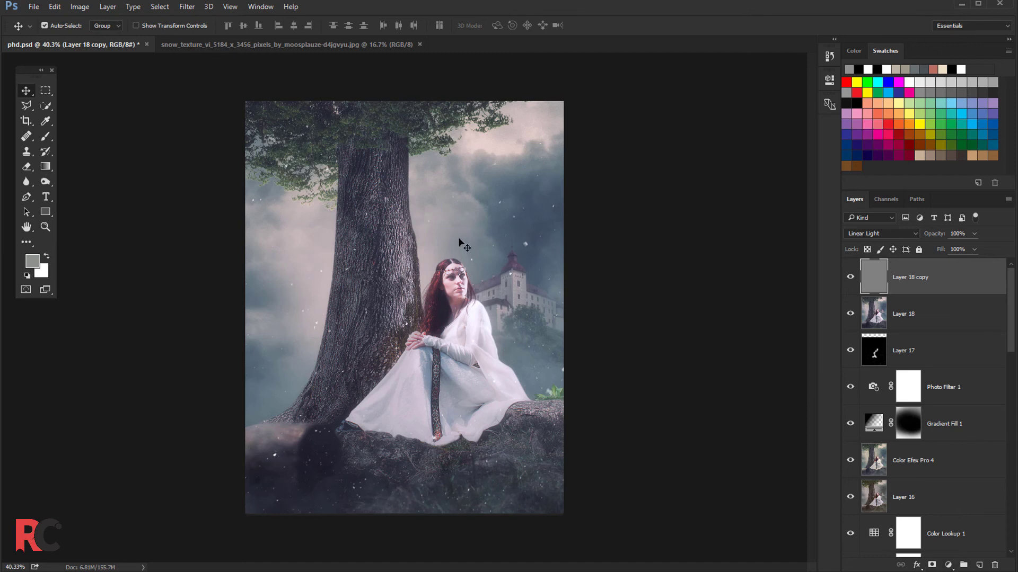
Step: Add a Color Lookup adjustment layer, starting with the 2Strip.look 3DLUT grade
left_click(948, 566)
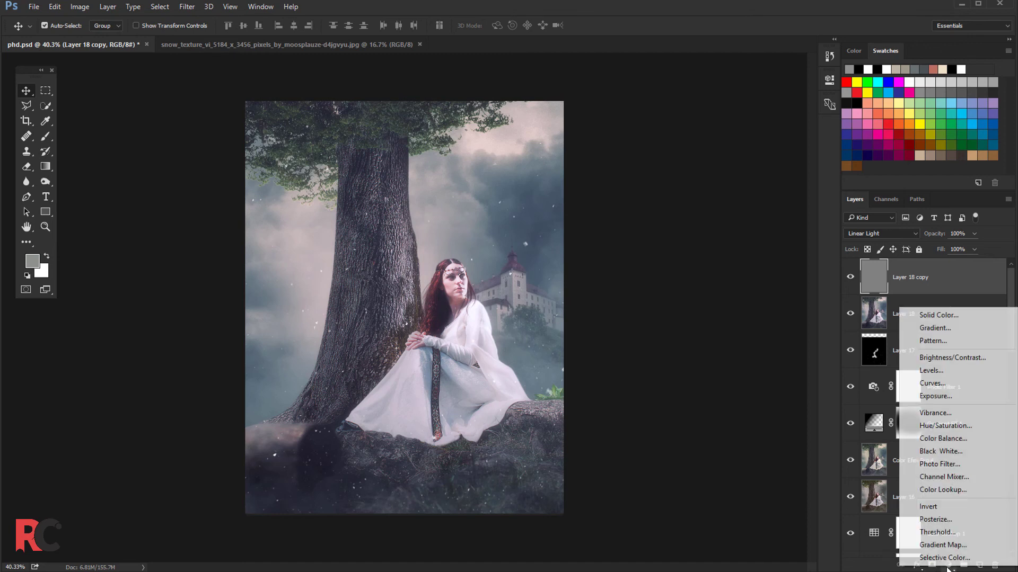
left_click(943, 491)
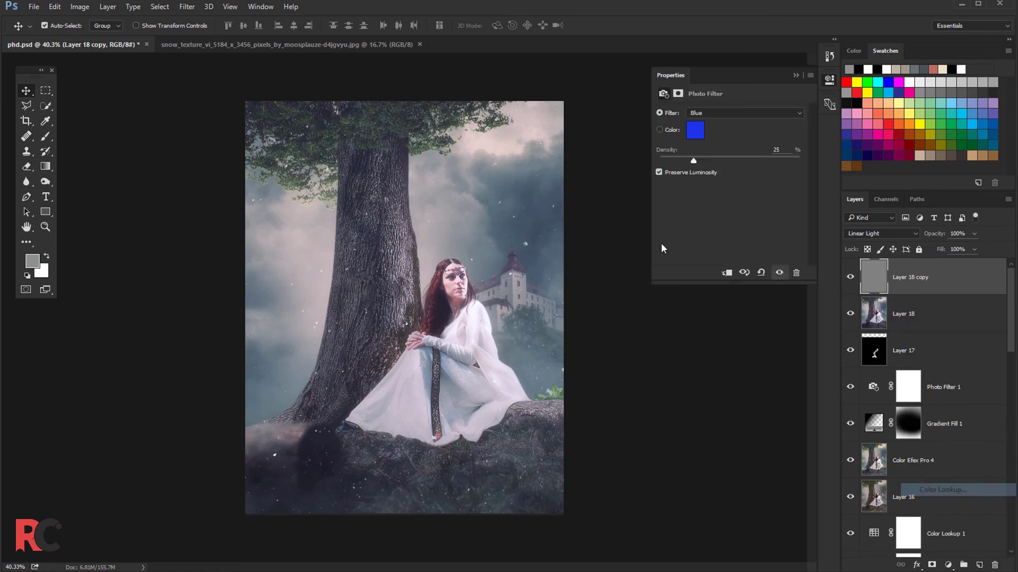
left_click(724, 114)
left_click(720, 150)
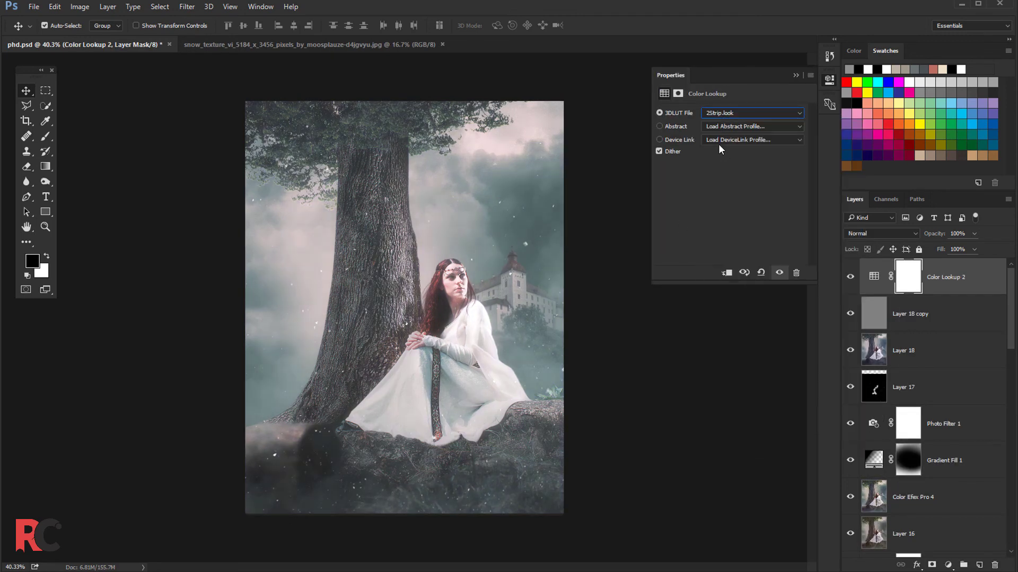
Step: Preview LUT looks past Bleach Bypass and EdgyAmber, settling on FoggyNight.3DL
key("Down")
key("Down")
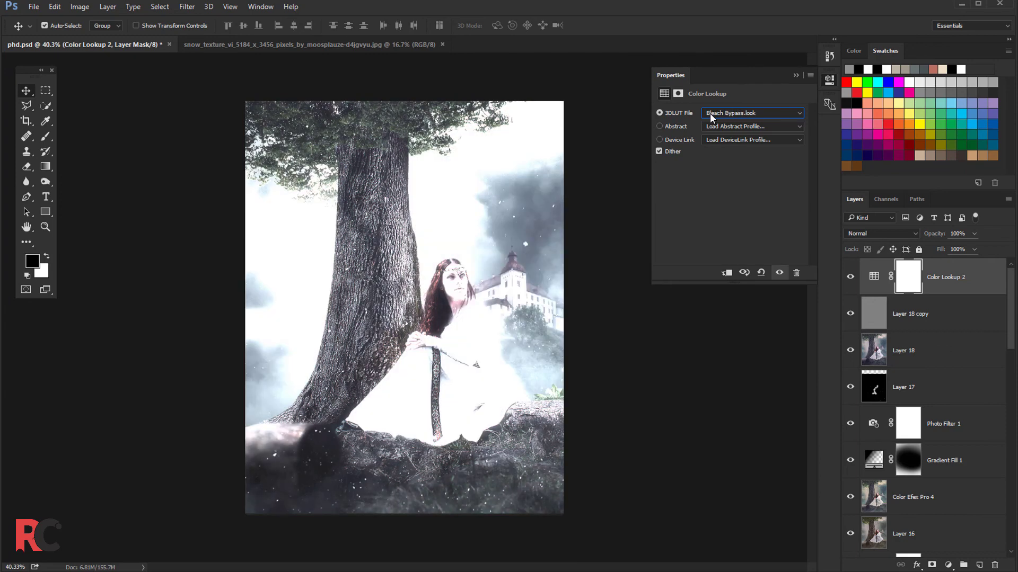
key("Down")
key("Down")
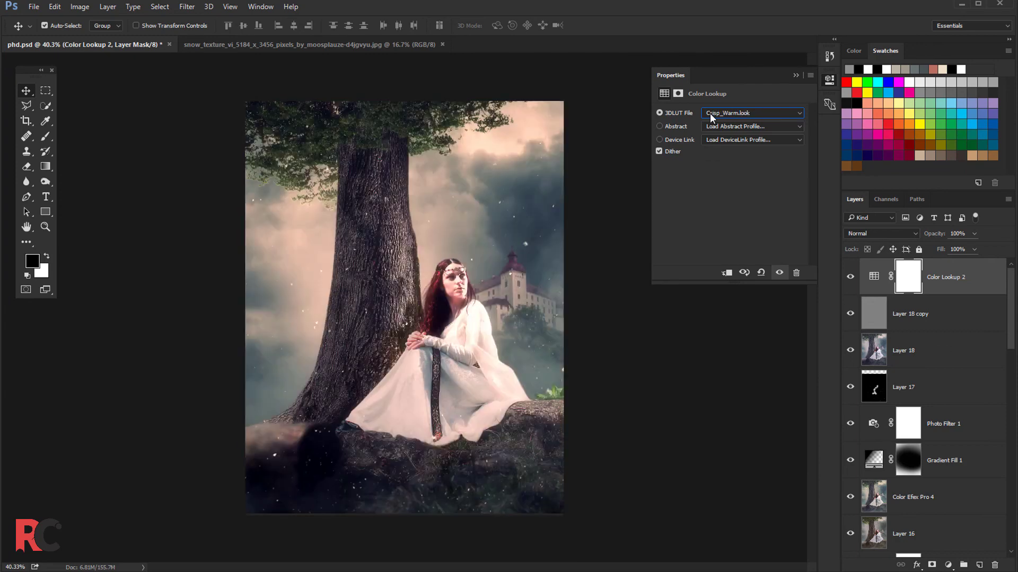
key("Down")
key("Down")
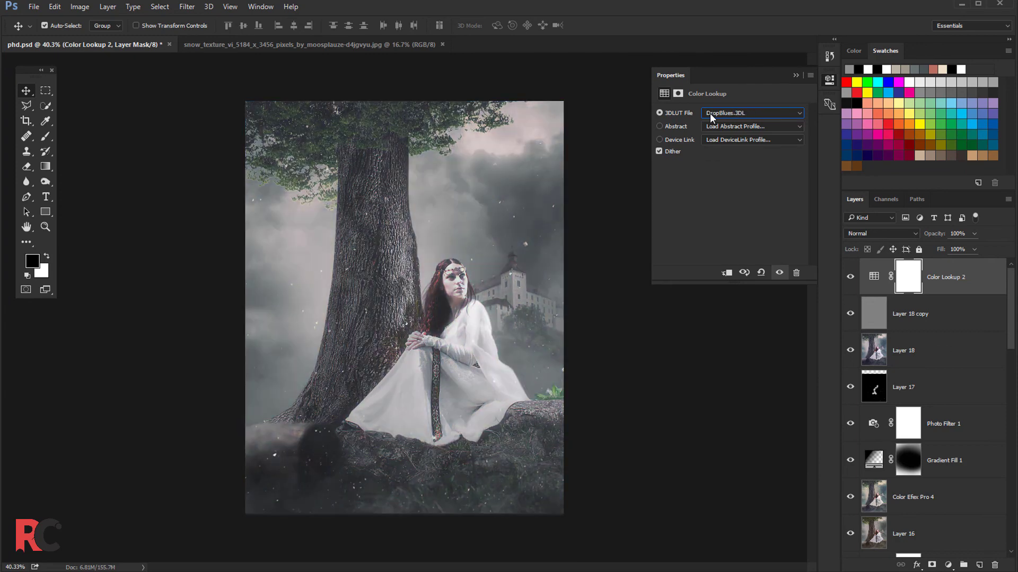
key("Down")
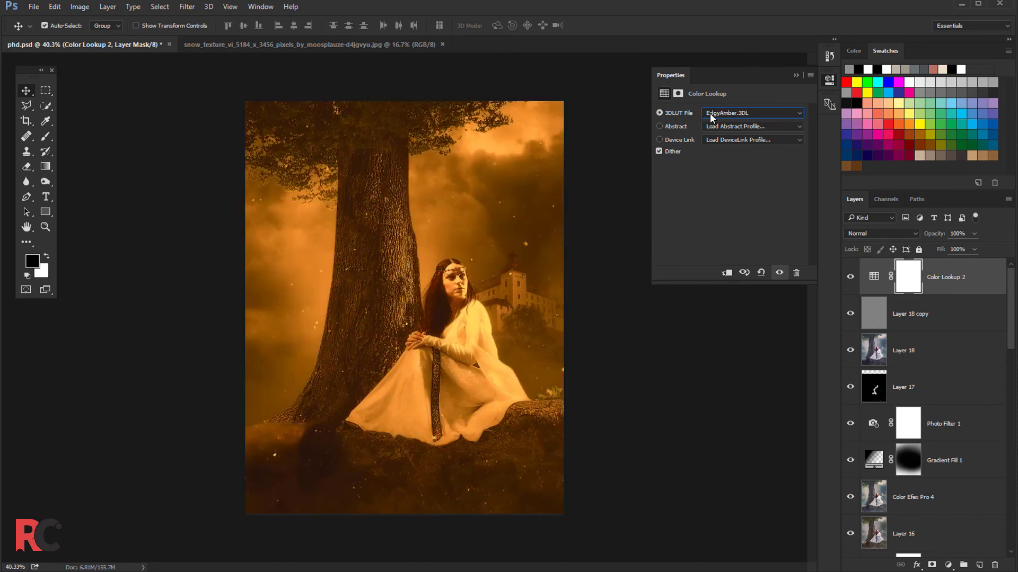
key("Down")
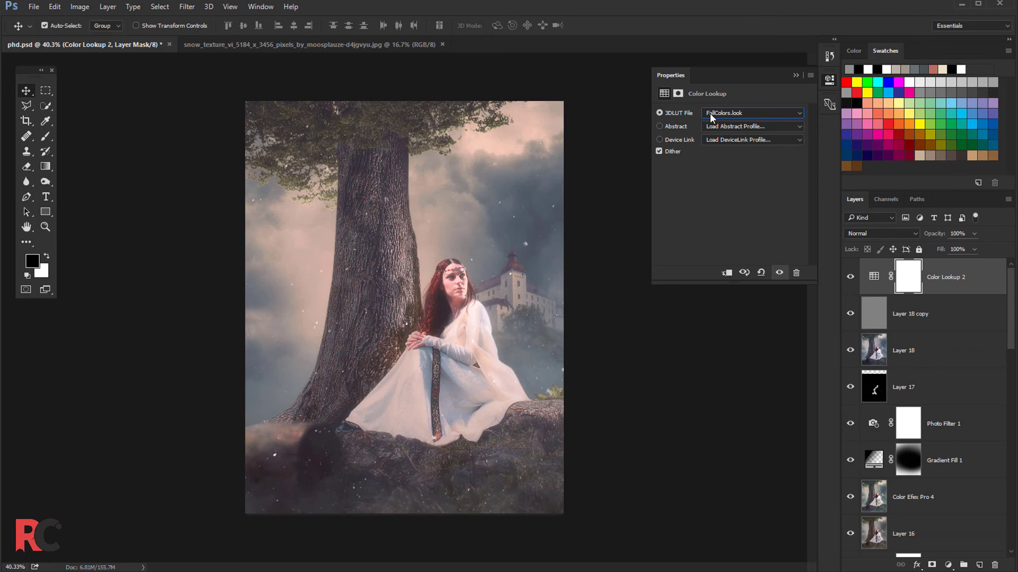
key("Down")
key("Down")
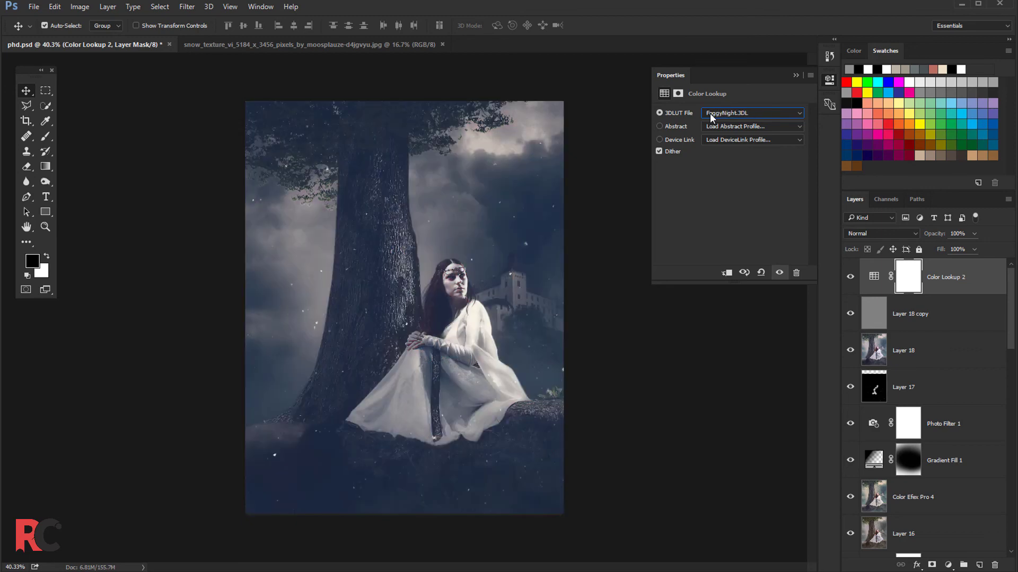
key("Down")
key("Up")
key("Down")
key("Up")
Step: Lower the Color Lookup 2 grade to 24% opacity and compare it on and off
left_click(796, 75)
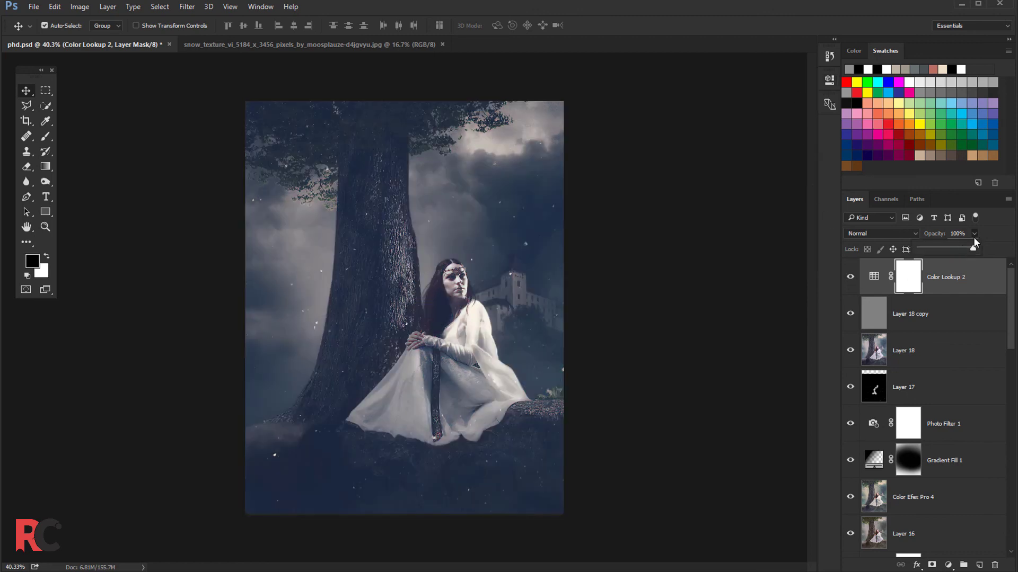
left_click_drag(939, 250, 932, 249)
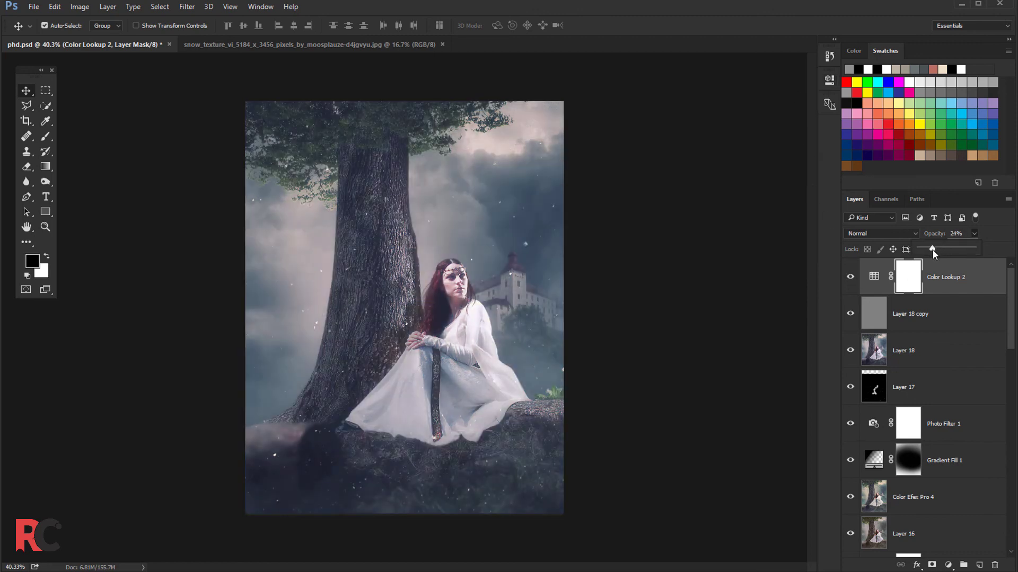
left_click(852, 276)
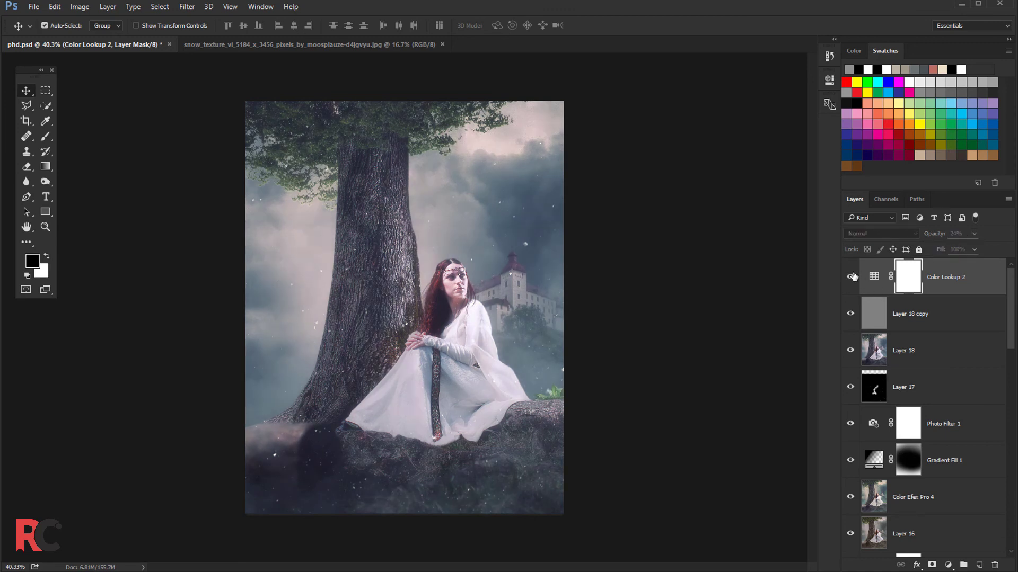
left_click(852, 276)
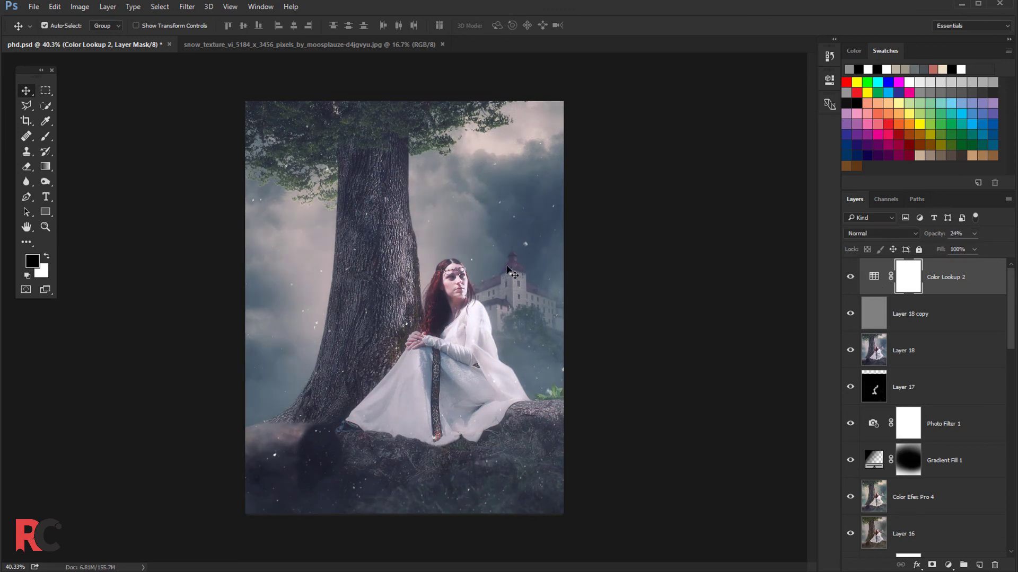
scroll(509, 271, "down", 2)
scroll(583, 214, "down", 1)
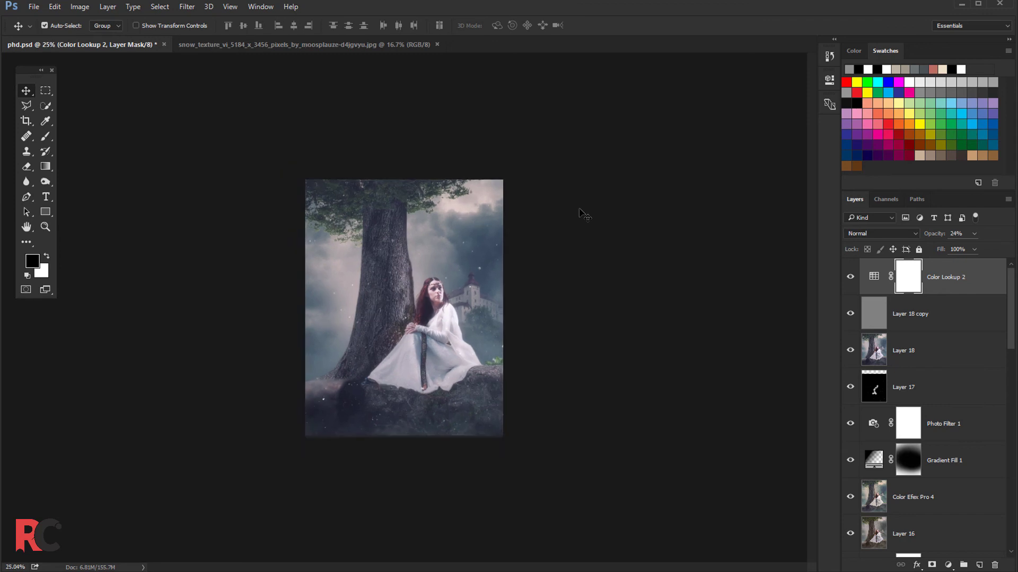
scroll(583, 214, "up", 2)
scroll(588, 217, "up", 1)
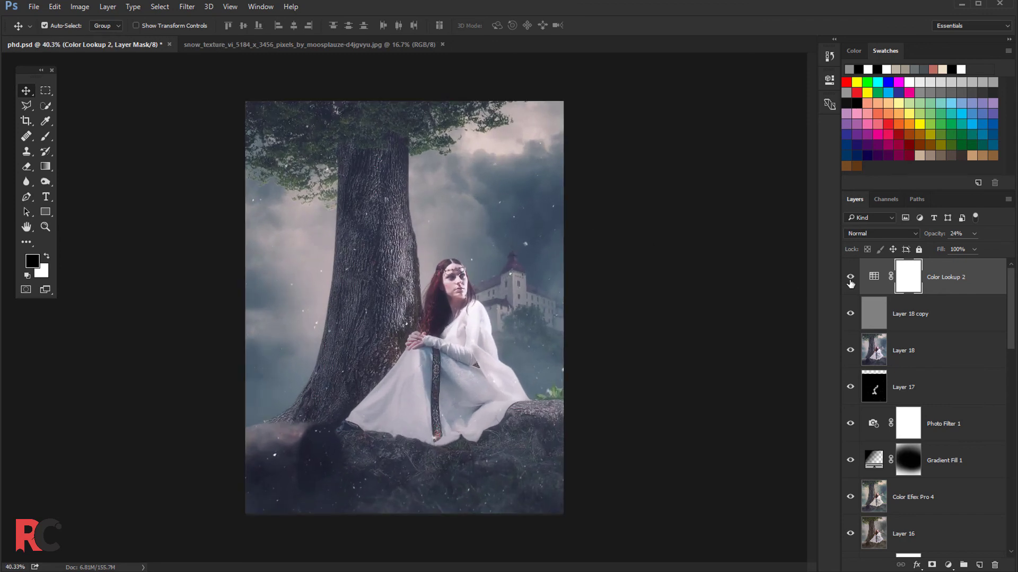
left_click(850, 278)
left_click(850, 278)
Step: Switch the grade to Soft Light blending, review it, and close the snow texture image
left_click(876, 235)
left_click(856, 360)
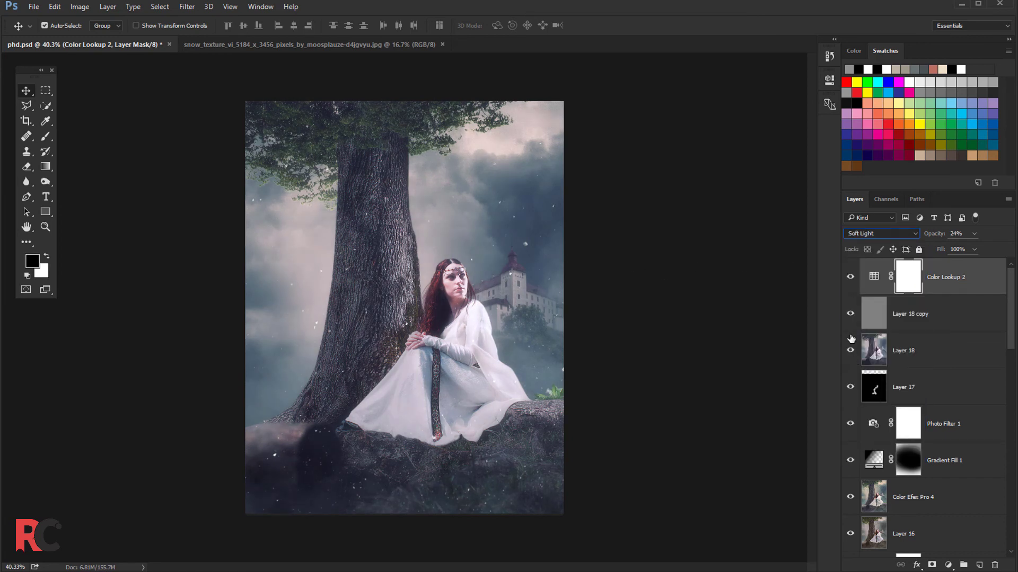
left_click(850, 278)
scroll(492, 304, "down", 1)
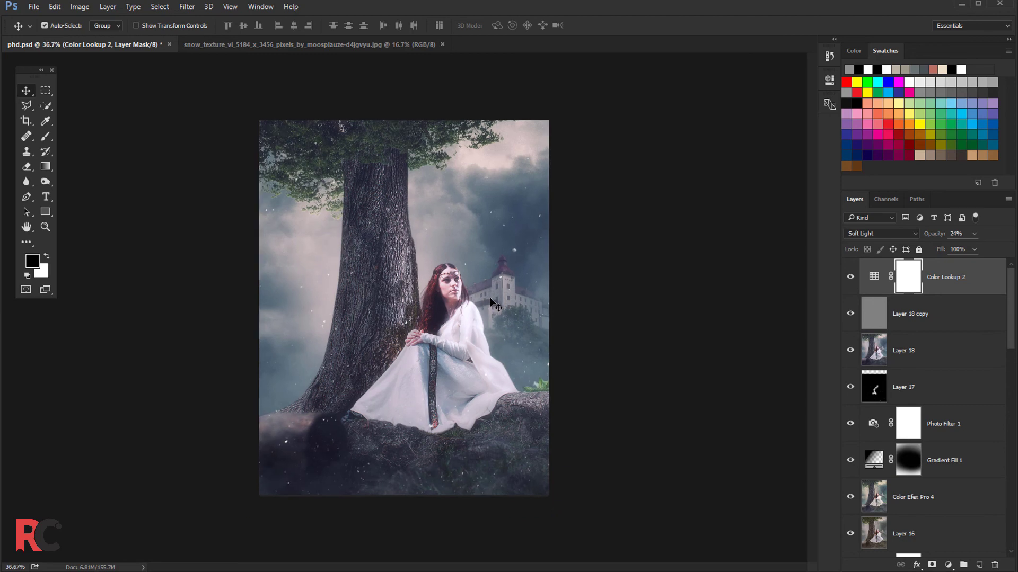
scroll(493, 304, "down", 1)
scroll(493, 304, "down", 1)
scroll(527, 296, "down", 1)
scroll(585, 277, "down", 1)
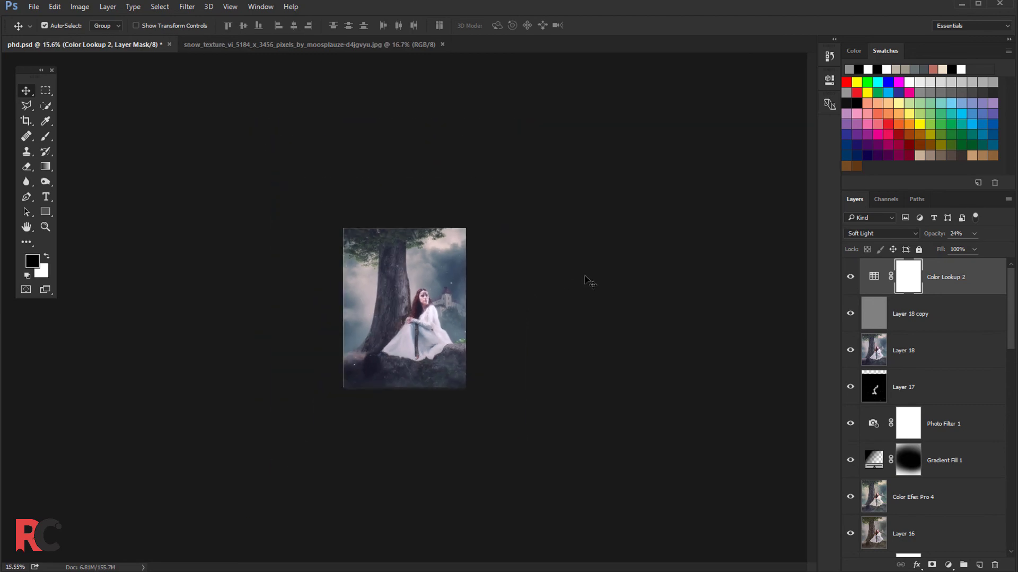
scroll(530, 279, "up", 1)
scroll(477, 281, "up", 2)
scroll(425, 282, "up", 1)
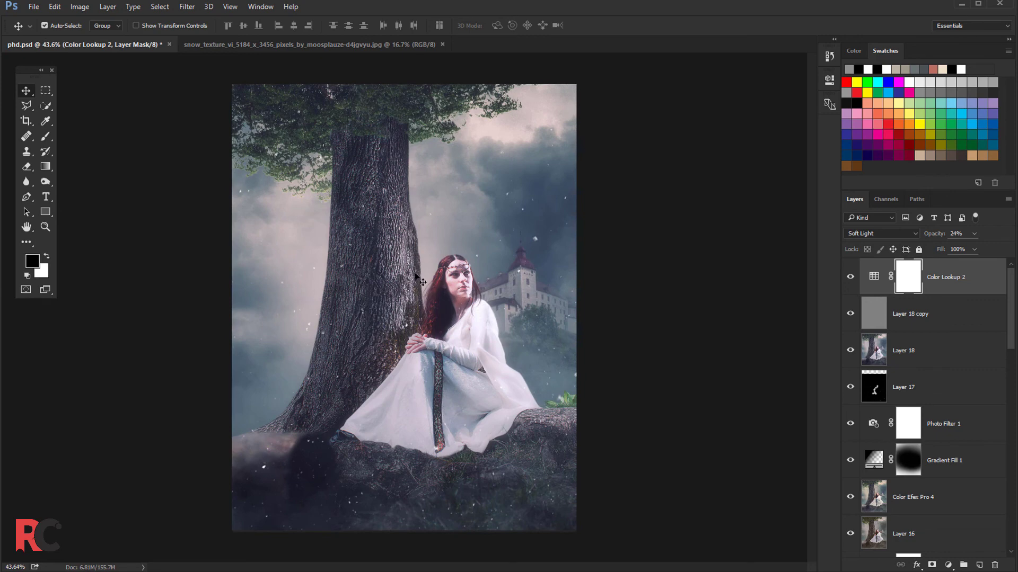
scroll(416, 276, "down", 1)
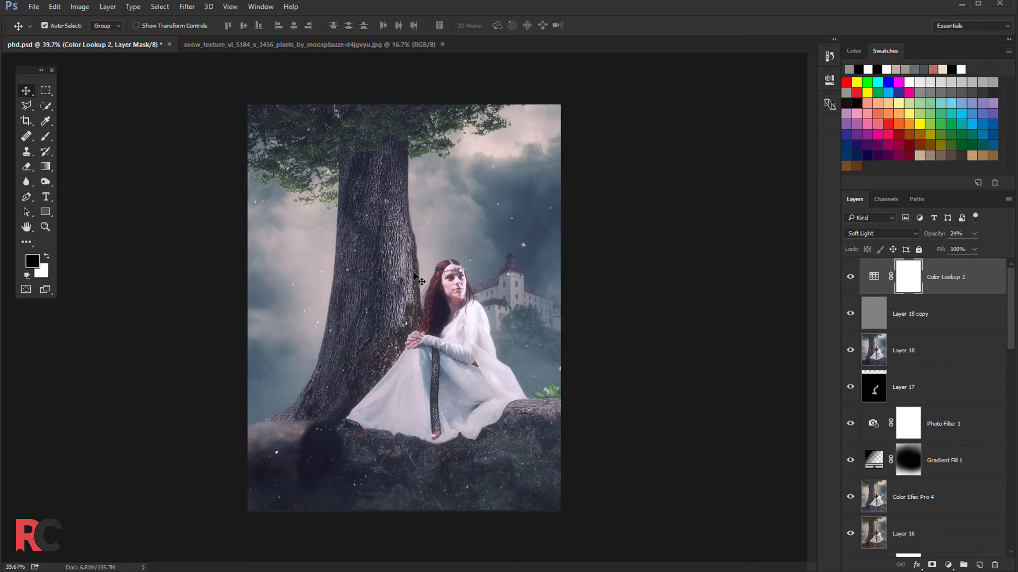
left_click(230, 46)
left_click_drag(440, 43, 430, 98)
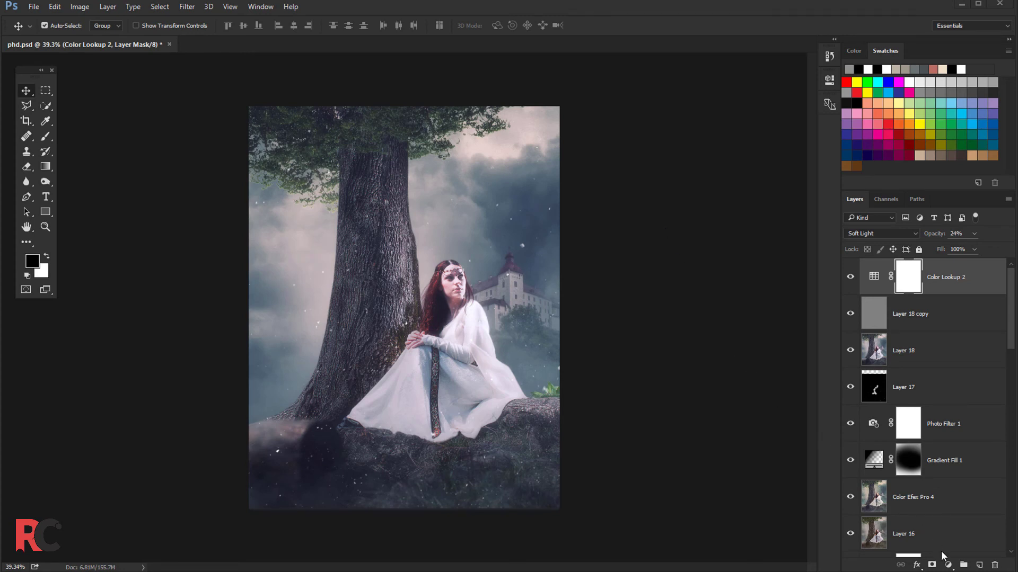
Step: Add a Color Lookup 3 layer using the Smokey device-link profile
left_click(948, 566)
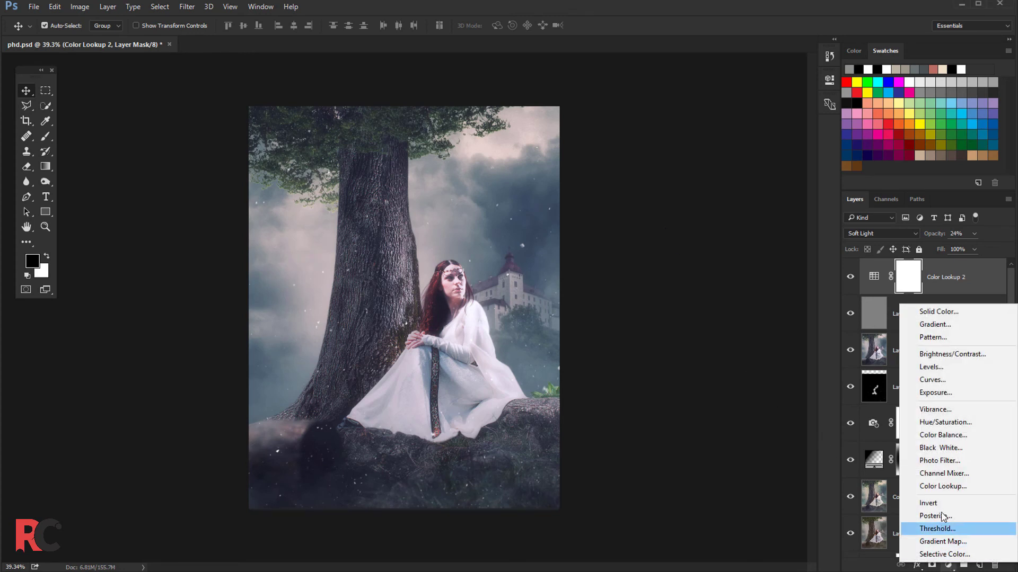
left_click(941, 486)
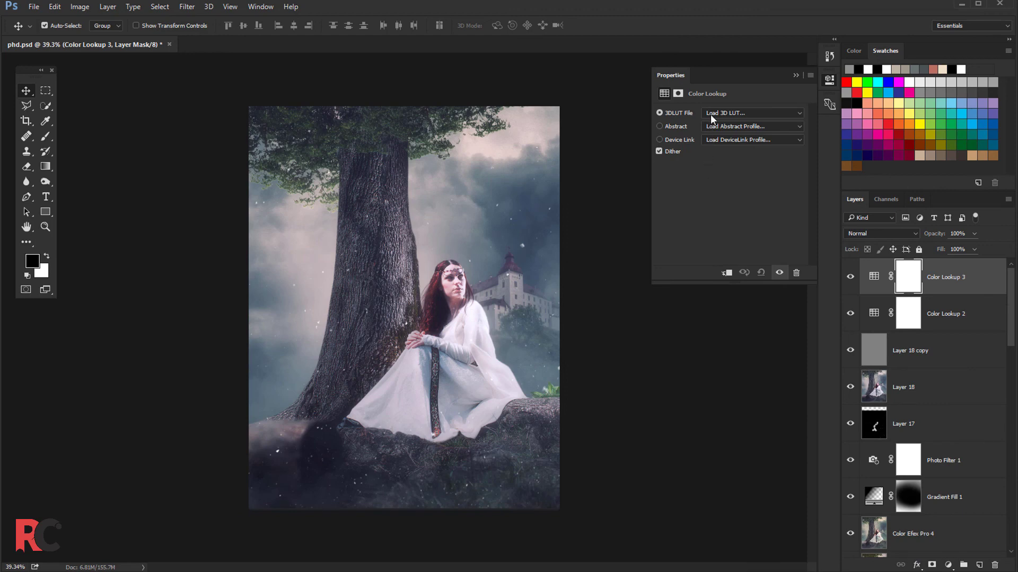
left_click(713, 114)
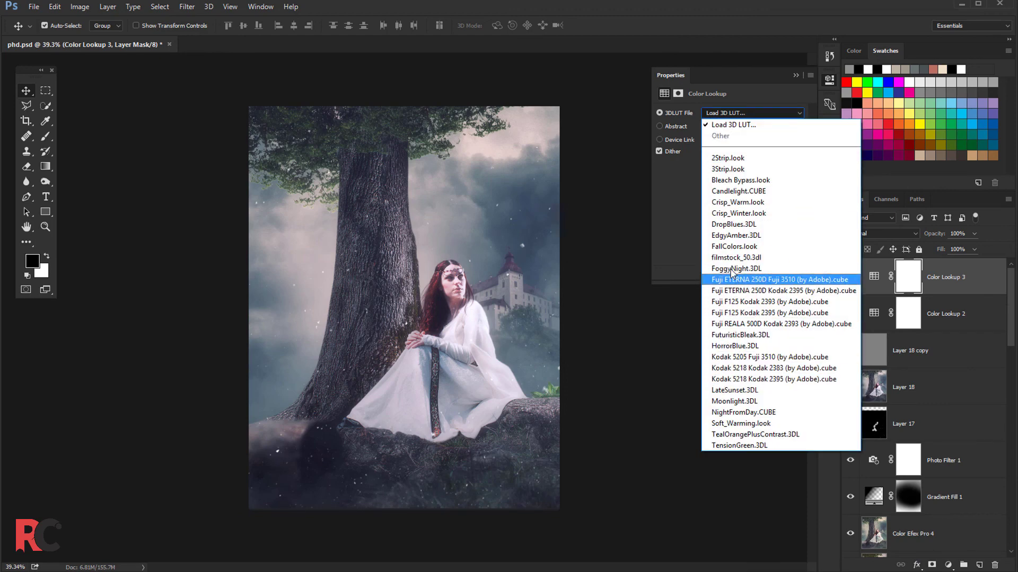
left_click(729, 138)
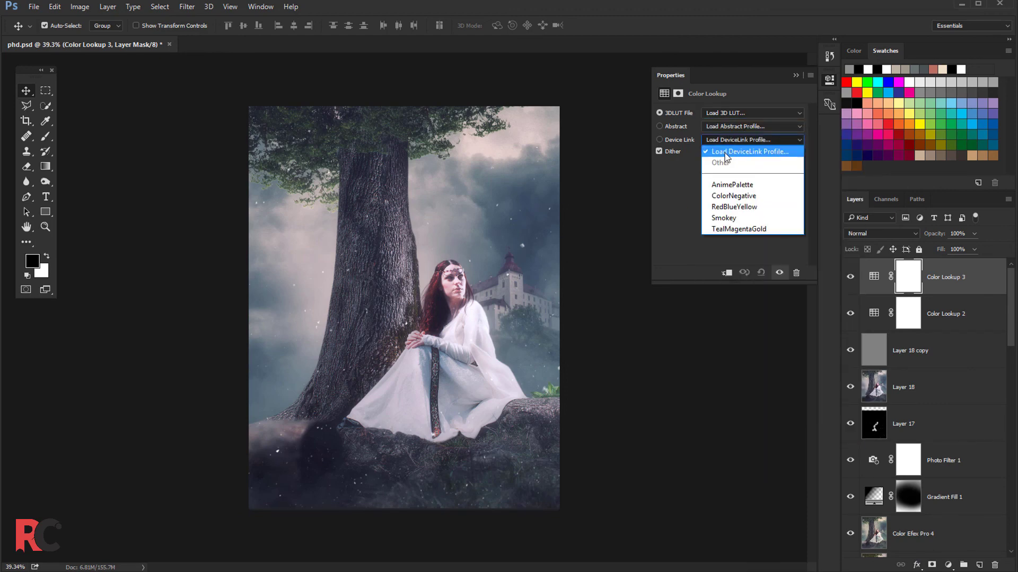
left_click(719, 218)
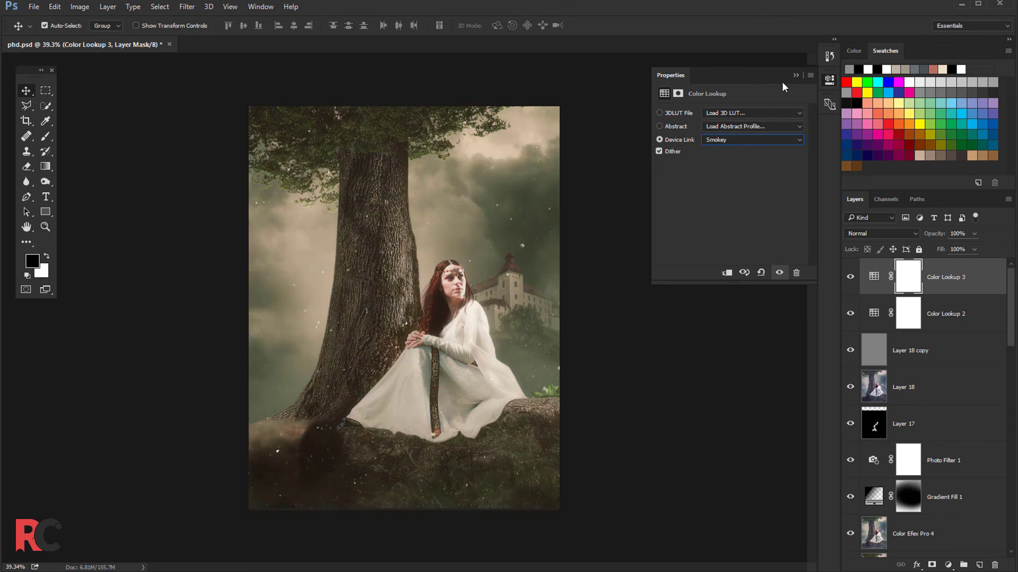
Step: Set Color Lookup 3 to 51% opacity and compare it with and without the grade
left_click(792, 75)
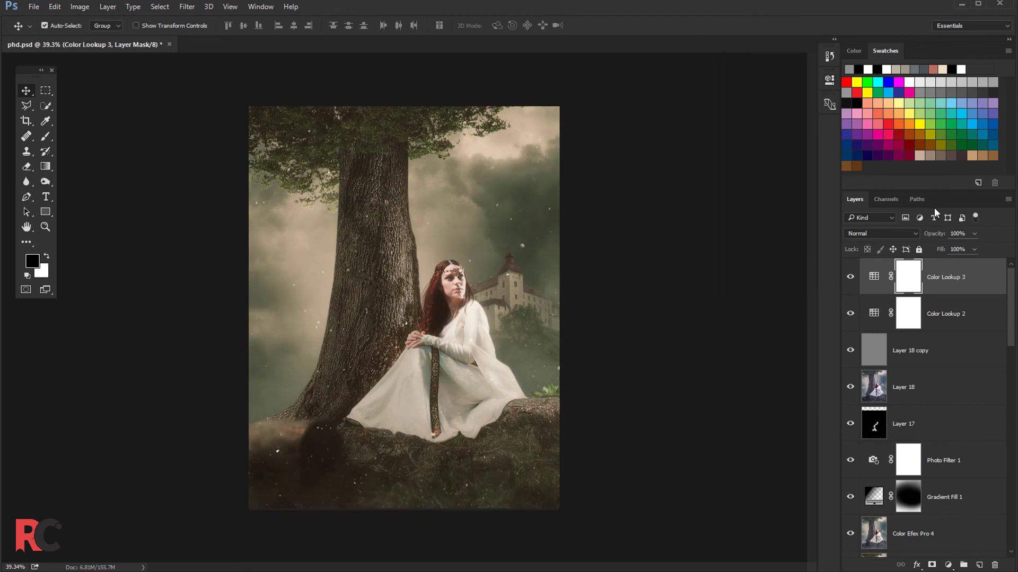
left_click(972, 235)
left_click(850, 277)
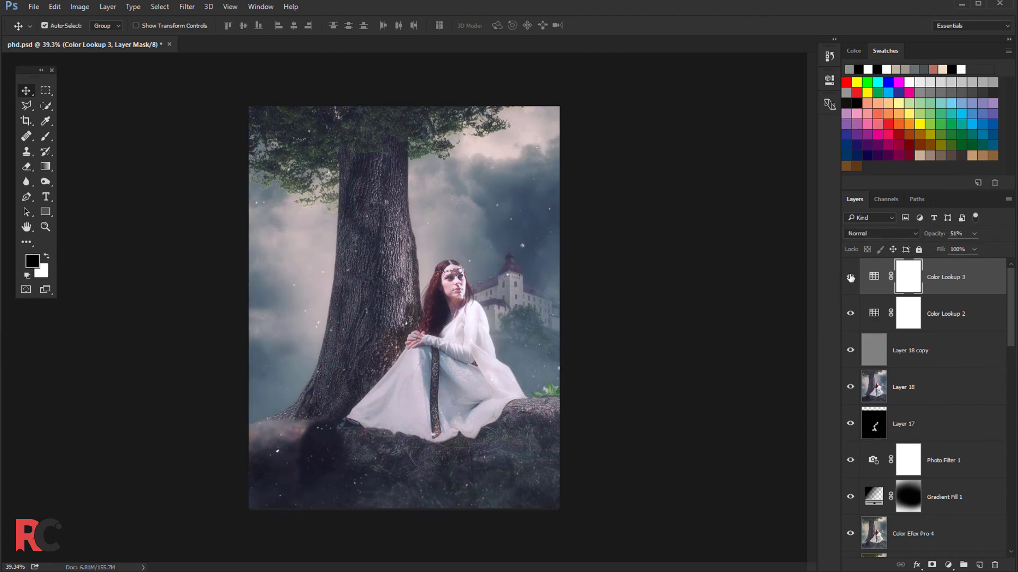
left_click(850, 277)
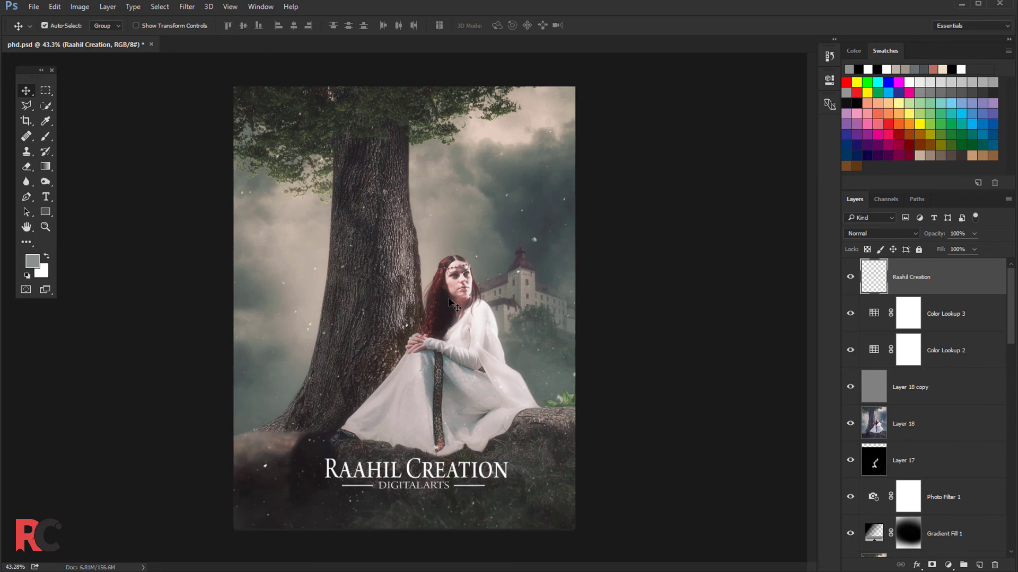
Step: Move the Raahil Creation watermark lower and scale it to about 70%
key("ctrl+t")
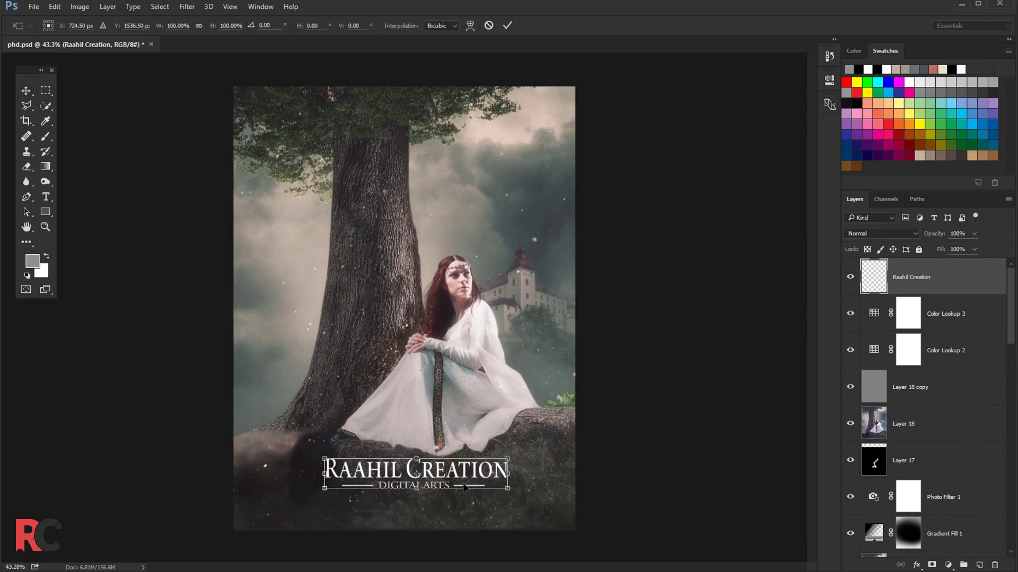
left_click_drag(463, 487, 464, 512)
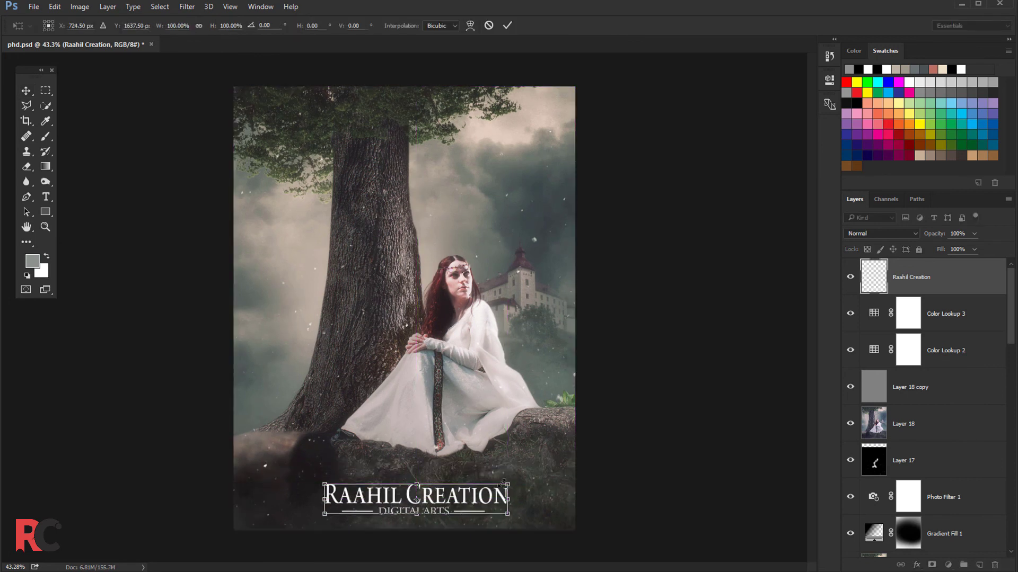
left_click_drag(507, 484, 482, 487)
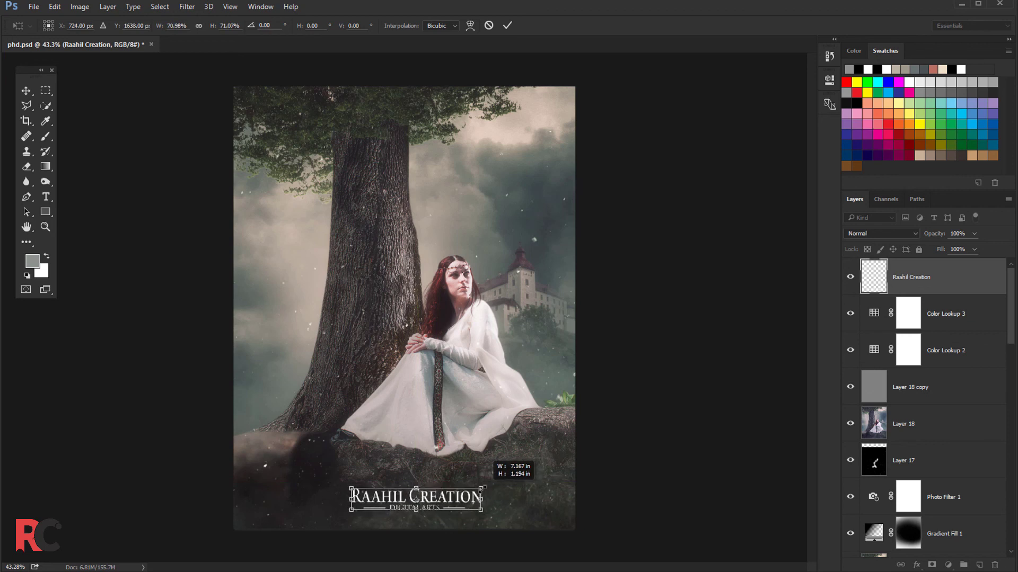
key("Return")
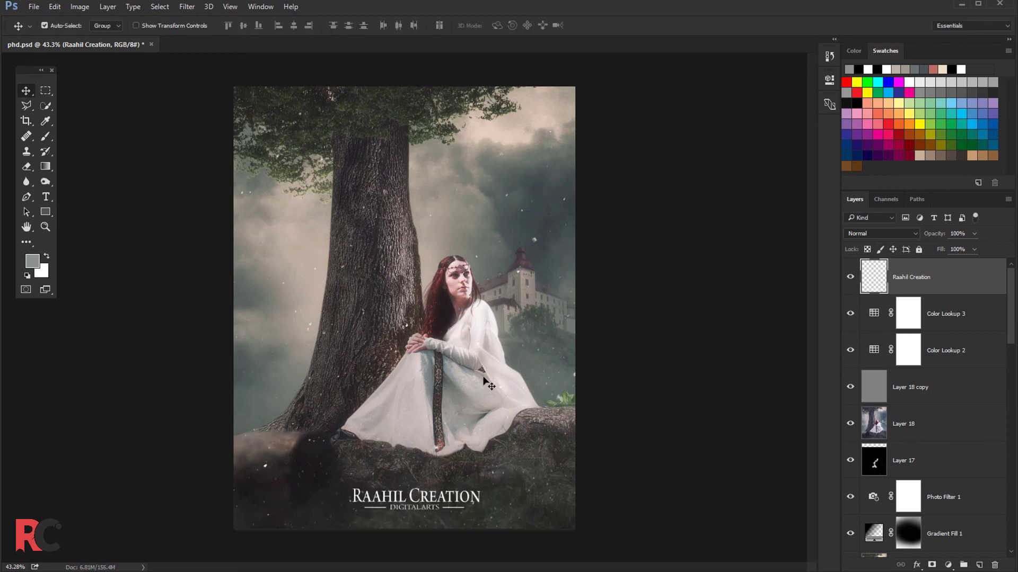
Step: Nudge the watermark down-left into bottom-centre position and check it on and off
key("Down")
key("Down")
key("Down")
key("Left")
key("Left")
key("Left")
key("Down")
key("Down")
key("Down")
key("Left")
key("Left")
key("Left")
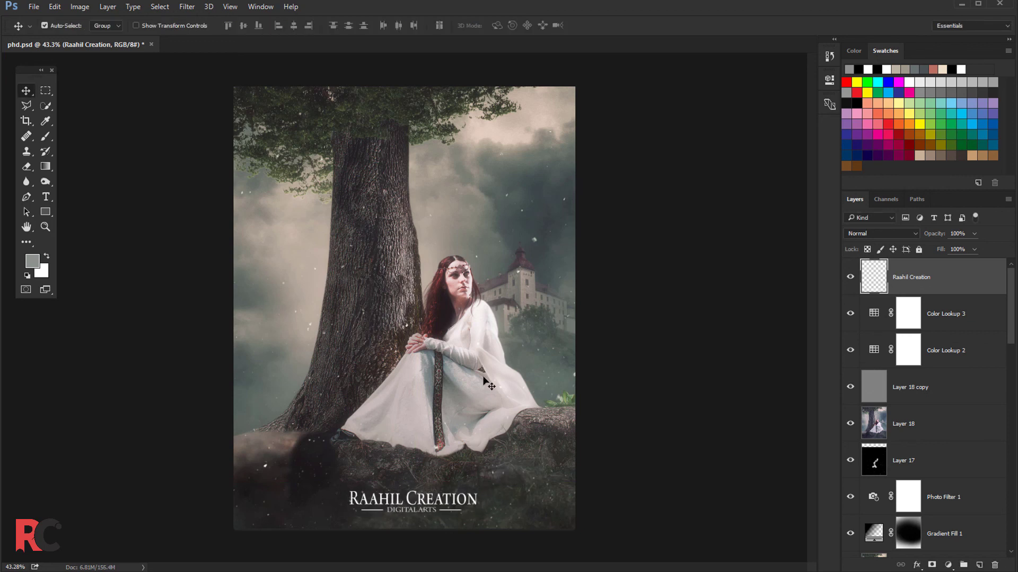
key("Down")
key("Down")
key("Left")
key("Left")
key("Down")
key("Down")
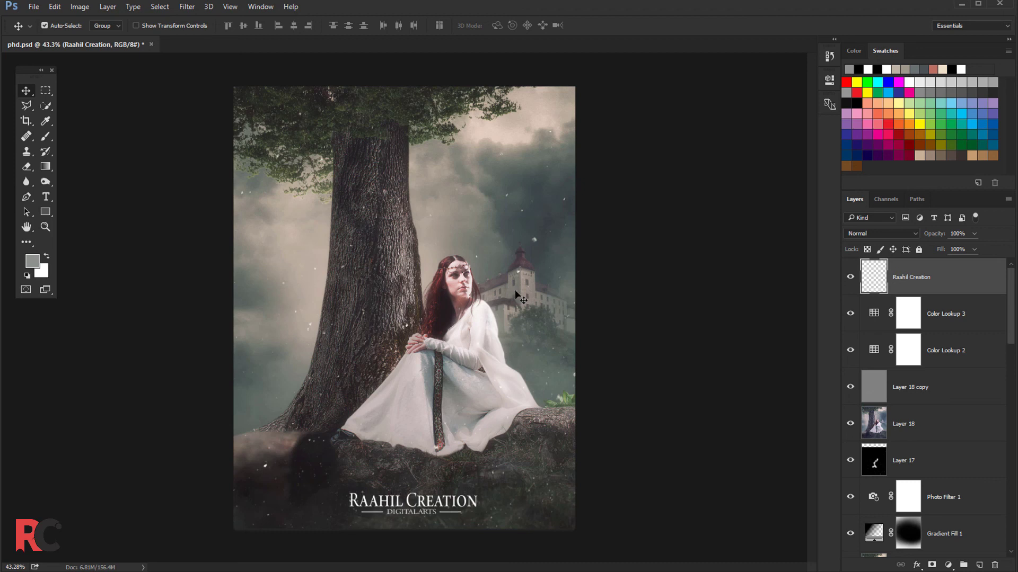
left_click(850, 277)
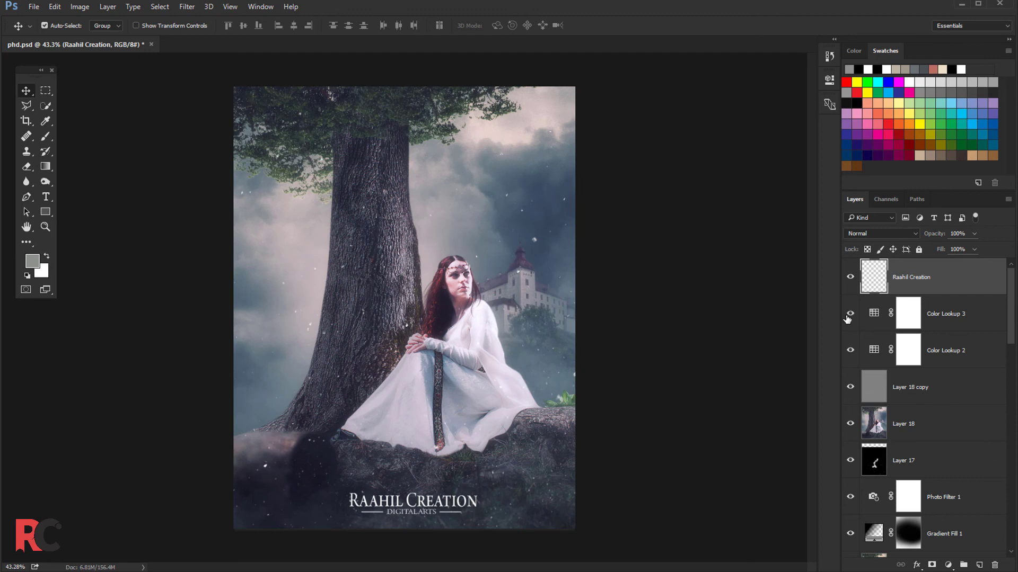
Step: Select Color Lookup 3 at 60% opacity, compare it on and off, and zoom to review the composite
left_click(939, 312)
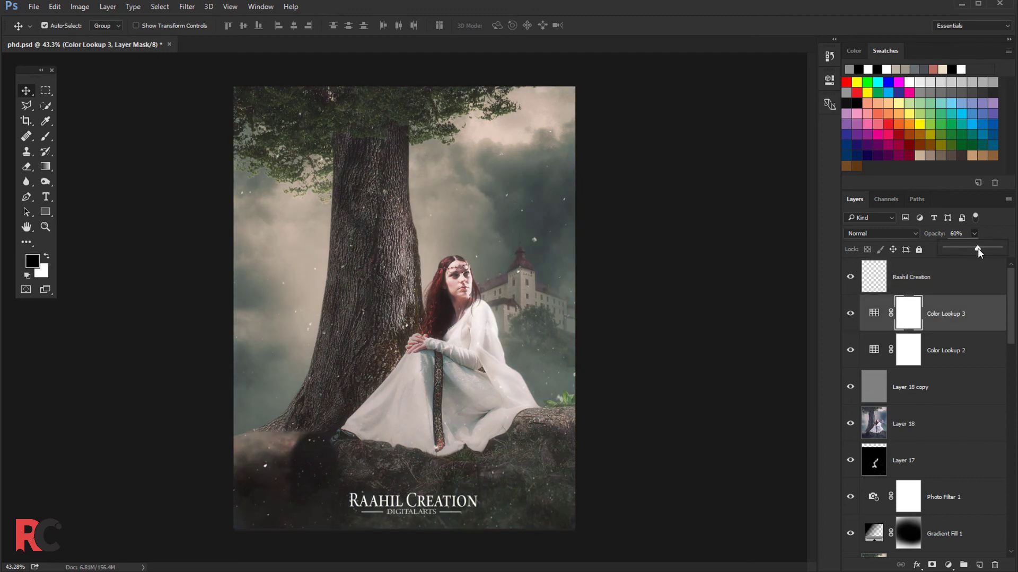
left_click(851, 314)
left_click(851, 313)
scroll(517, 213, "down", 1)
scroll(517, 213, "down", 1)
scroll(517, 213, "down", 2)
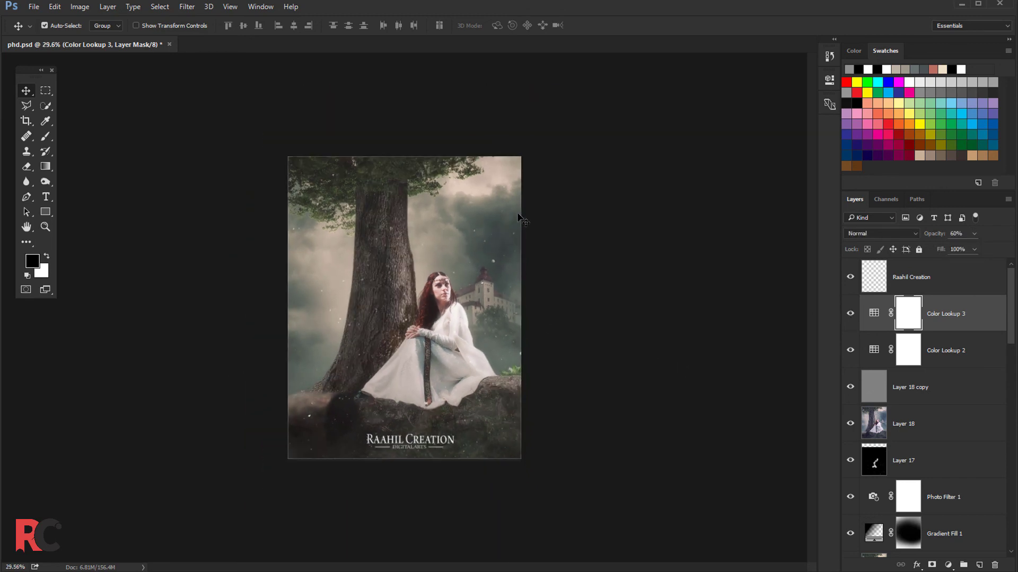
scroll(519, 217, "down", 1)
scroll(521, 219, "down", 1)
scroll(521, 219, "down", 1)
scroll(415, 237, "up", 2)
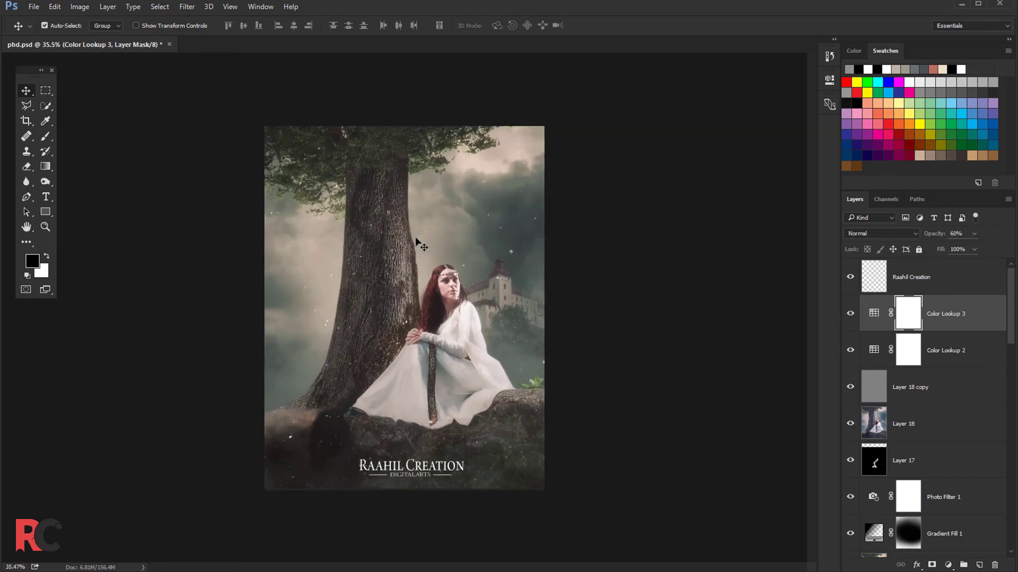
scroll(415, 236, "up", 1)
scroll(415, 235, "up", 1)
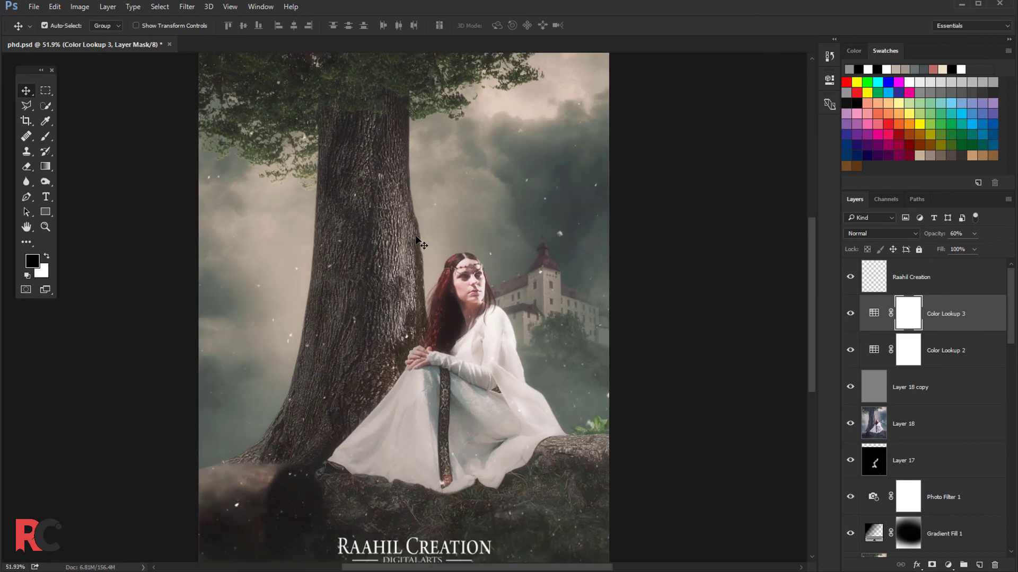
scroll(416, 236, "down", 1)
scroll(415, 236, "down", 1)
scroll(416, 235, "down", 1)
scroll(415, 236, "down", 1)
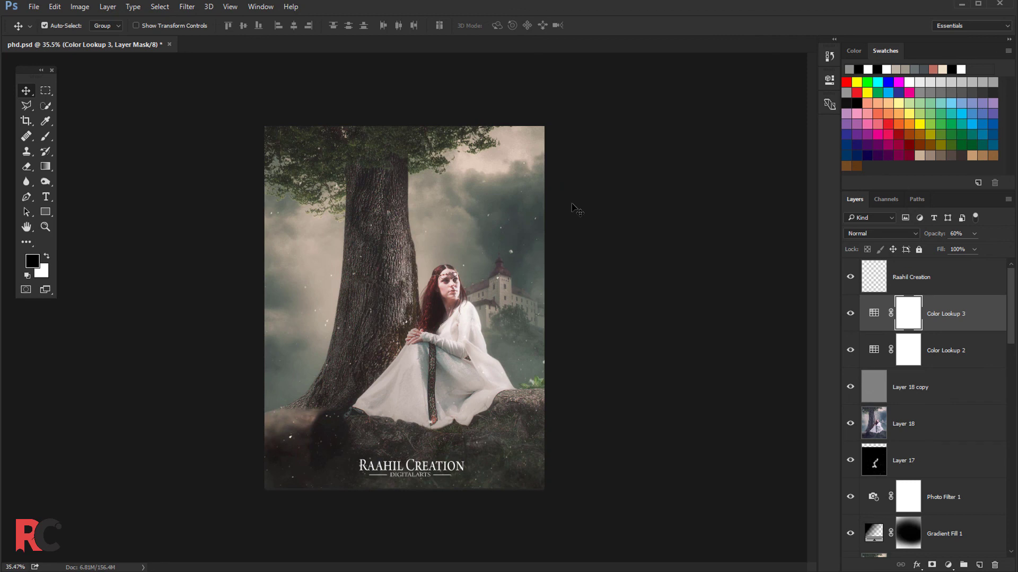
scroll(577, 210, "up", 1)
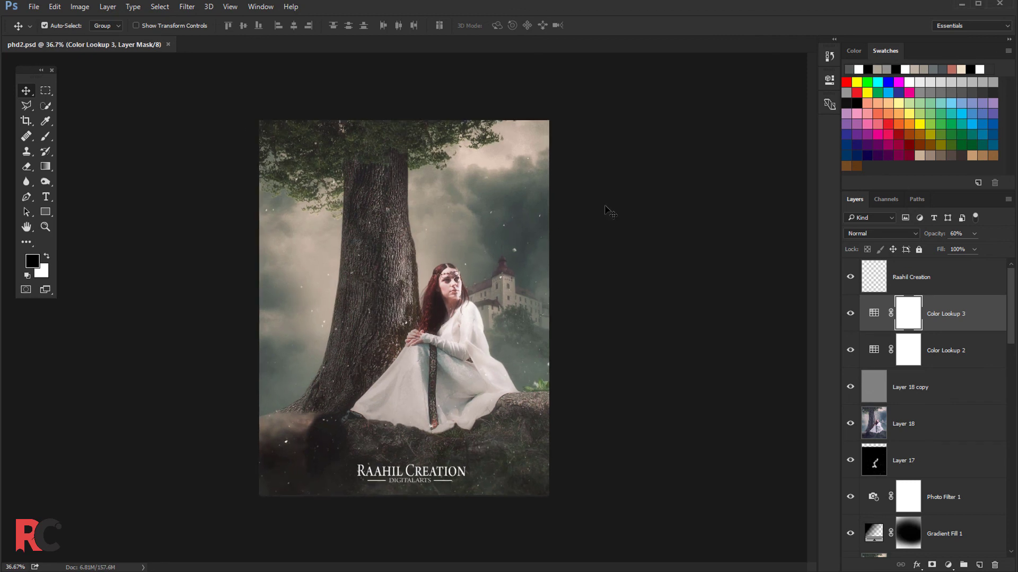
scroll(582, 219, "up", 1)
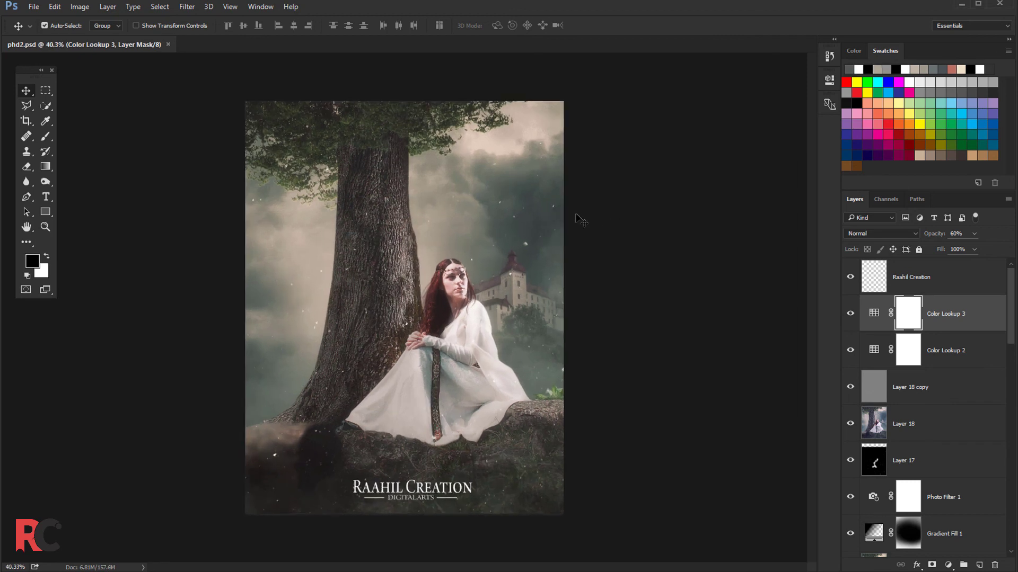
Step: Add a new layer above the Raahil Creation watermark and sample a muted green foreground colour
left_click(914, 287)
left_click(979, 565)
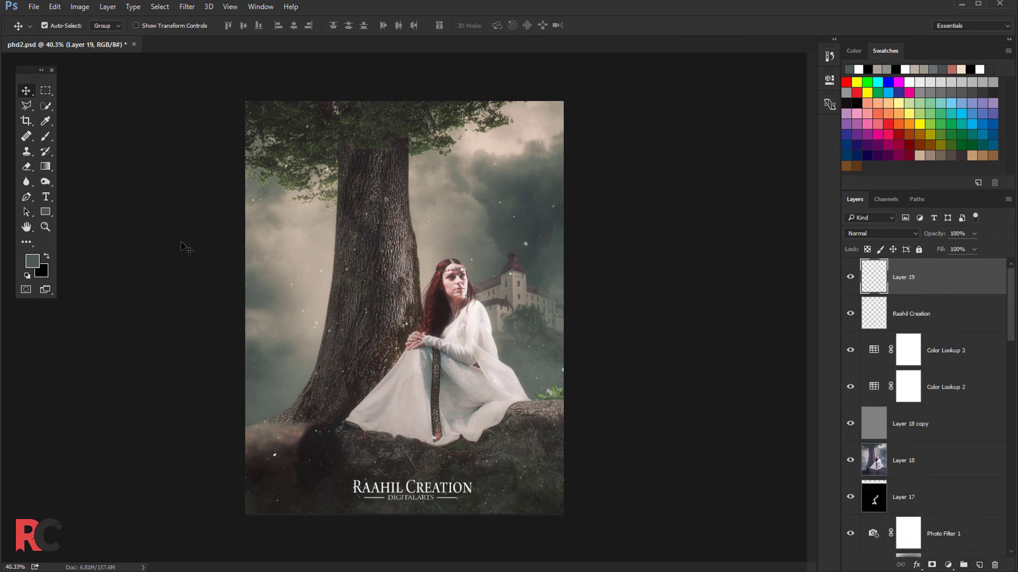
left_click(45, 121)
left_click(33, 260)
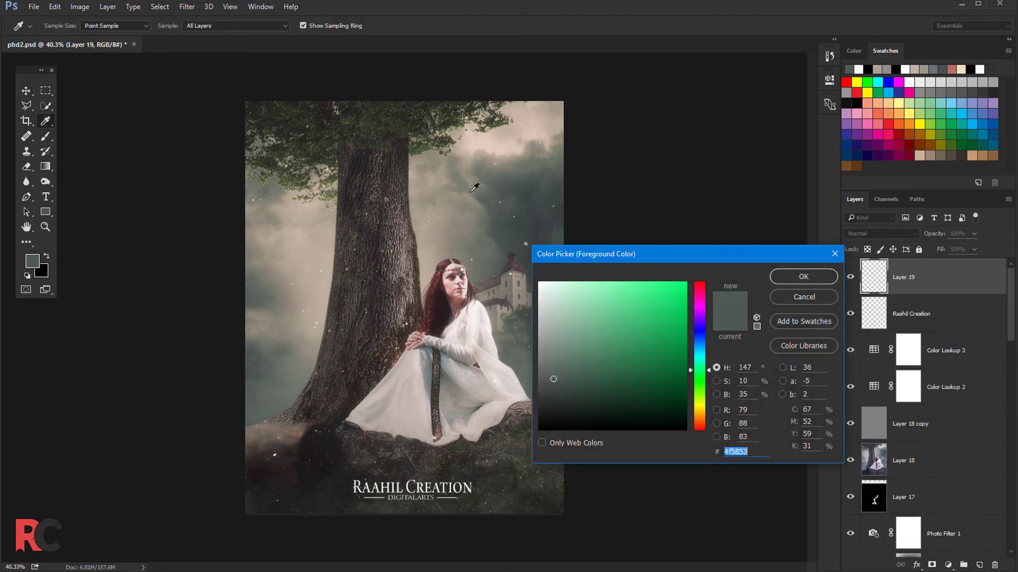
left_click(498, 176)
left_click(777, 281)
key("b")
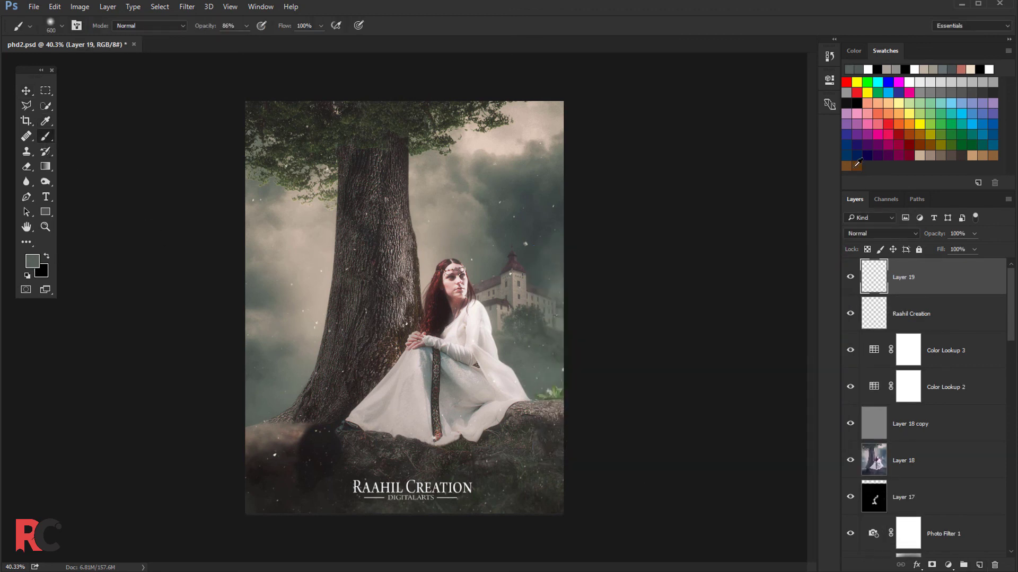
Step: Set the new layer to Color Dodge and paint soft light dabs above the woman
left_click(866, 235)
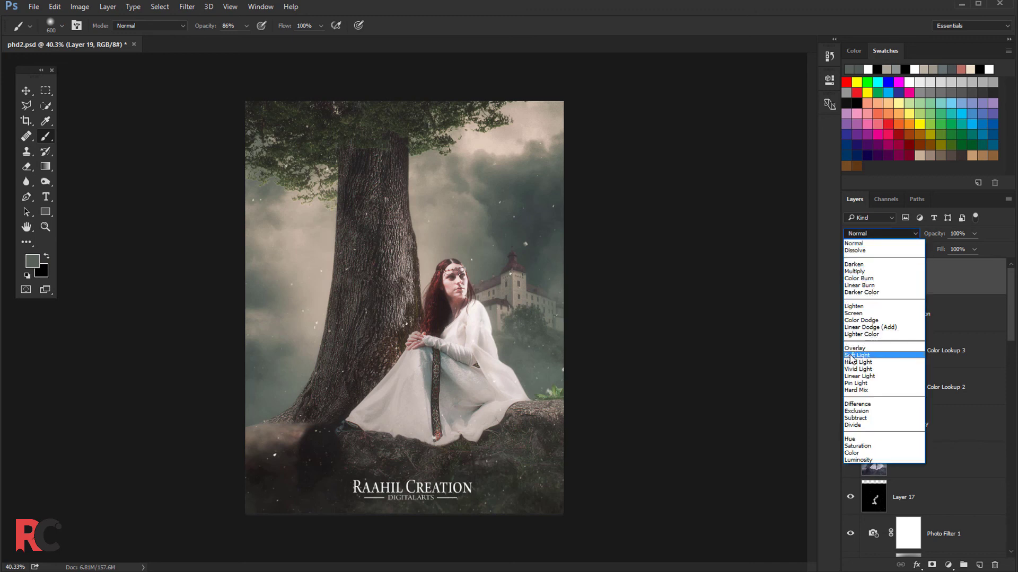
left_click(861, 320)
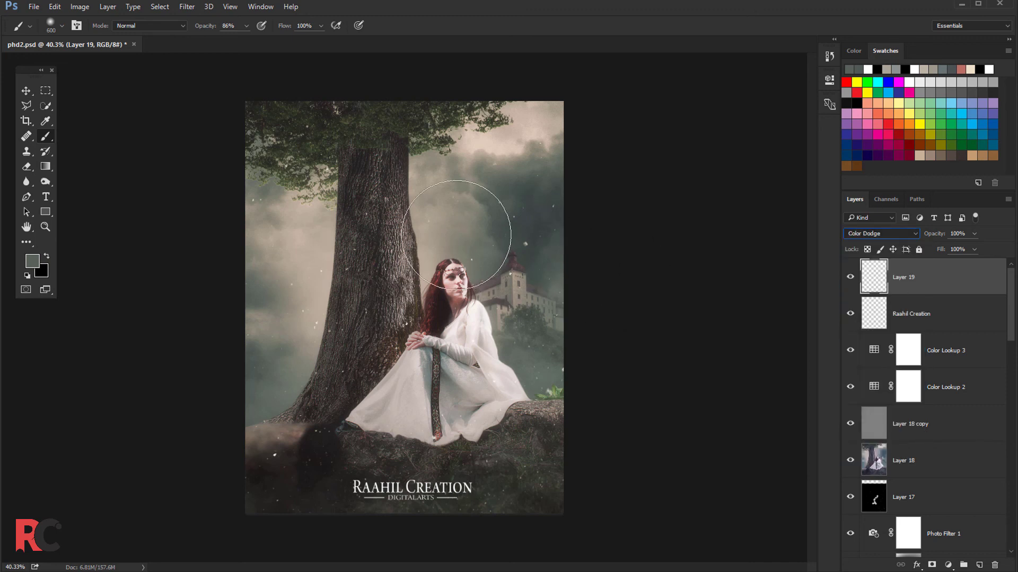
left_click(423, 208)
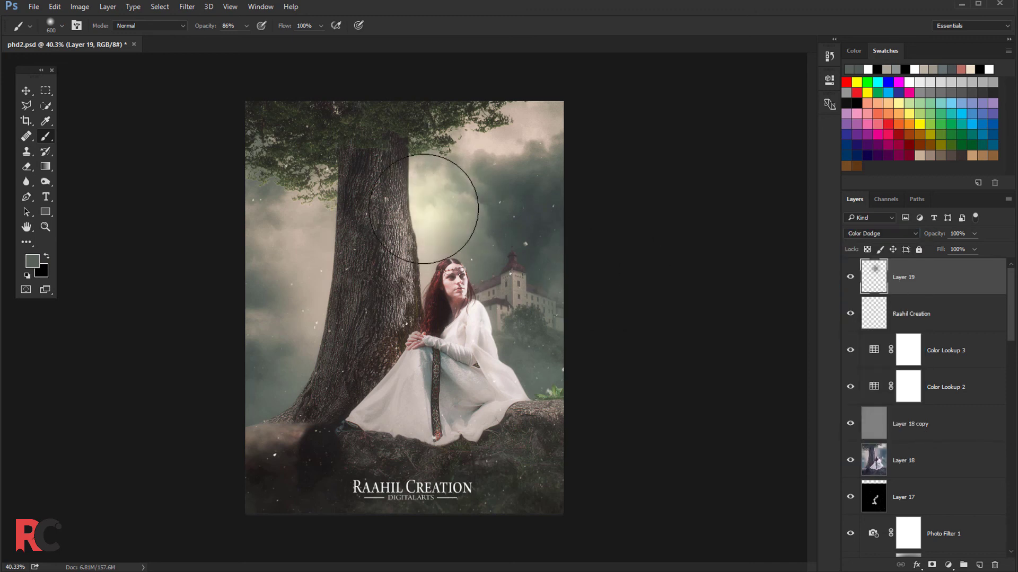
left_click(25, 91)
scroll(380, 192, "down", 1)
Step: Narrow the glow to about 76% width and stretch it taller
key("ctrl+t")
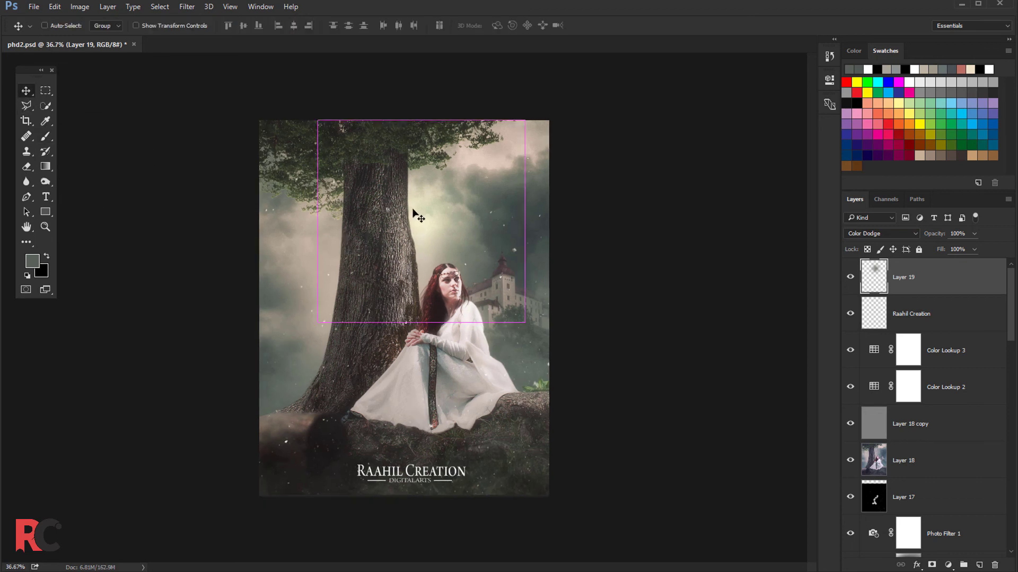
left_click_drag(526, 227, 502, 227)
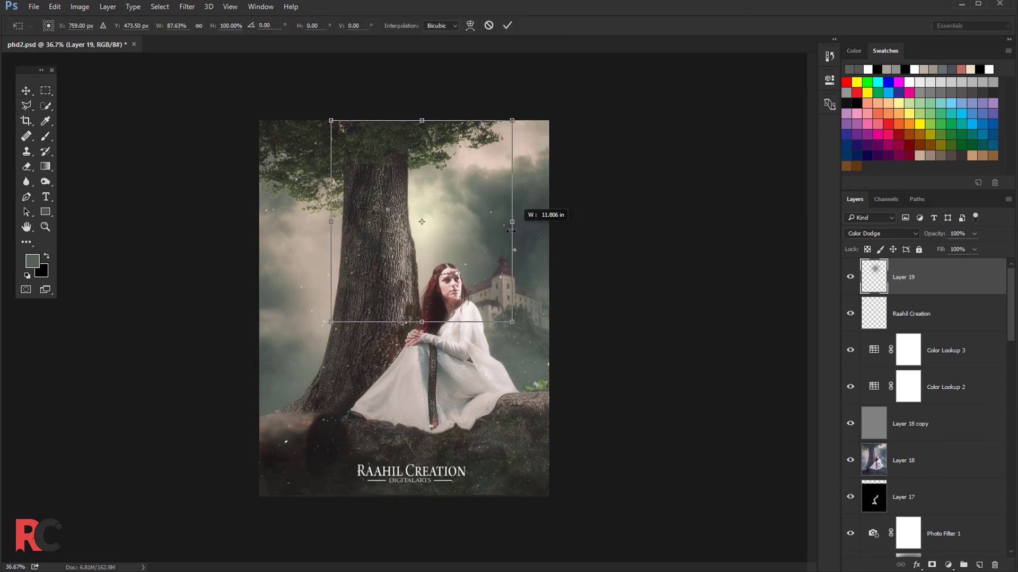
left_click_drag(421, 320, 422, 336)
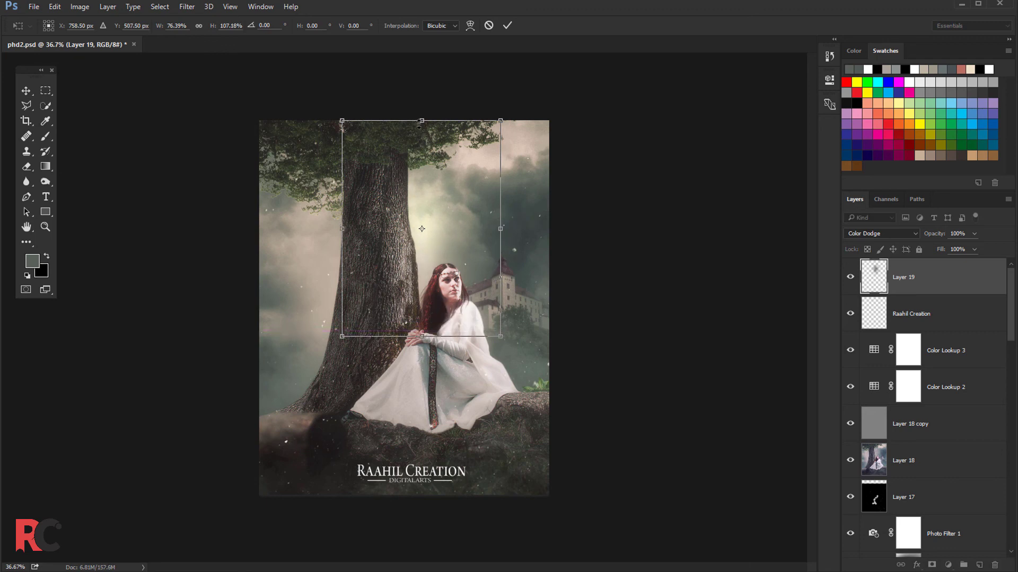
left_click(505, 26)
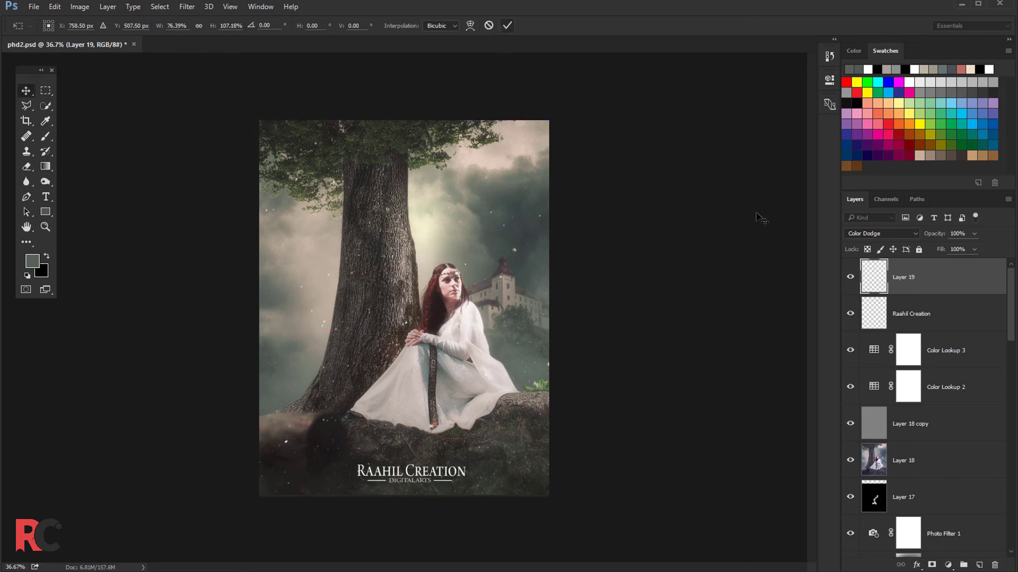
Step: Compare the glow on and off and lower its opacity to 66%
left_click(850, 276)
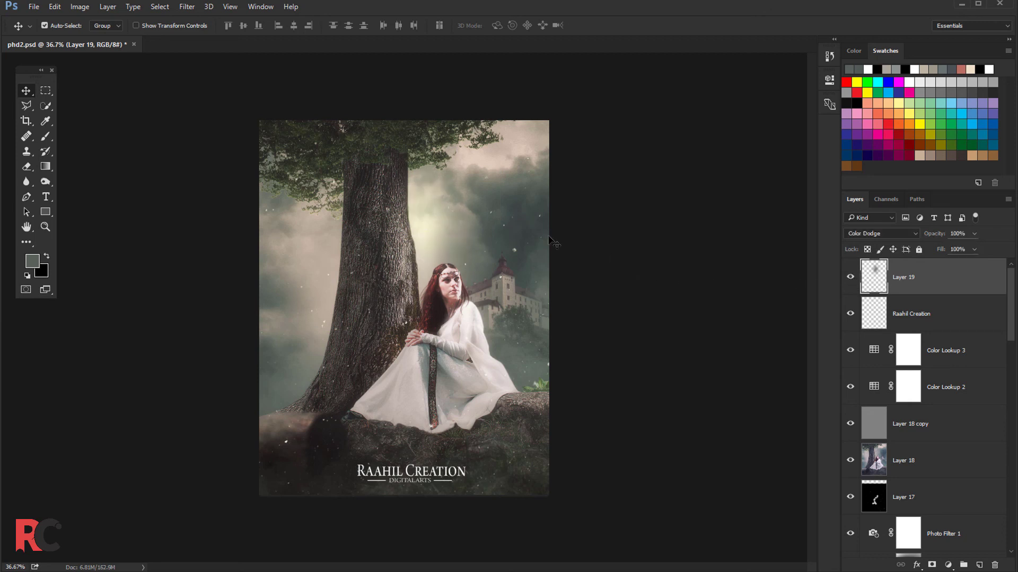
left_click(851, 277)
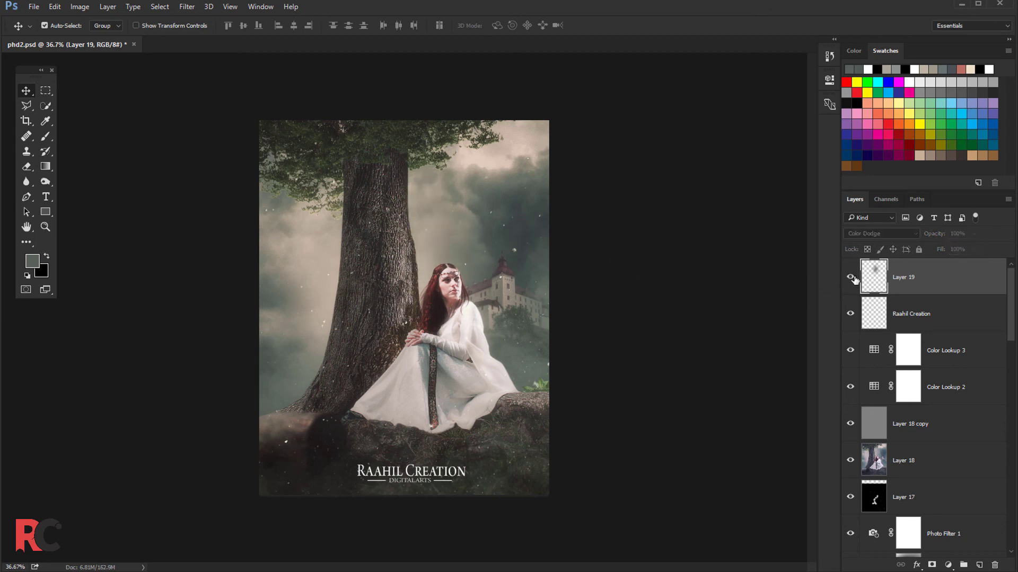
key("ctrl")
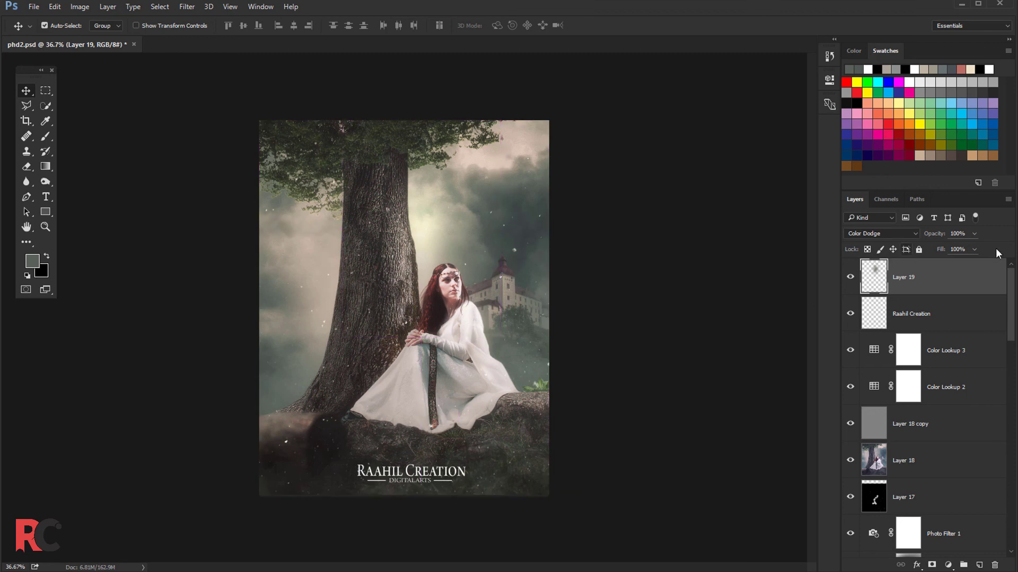
left_click_drag(956, 245, 954, 246)
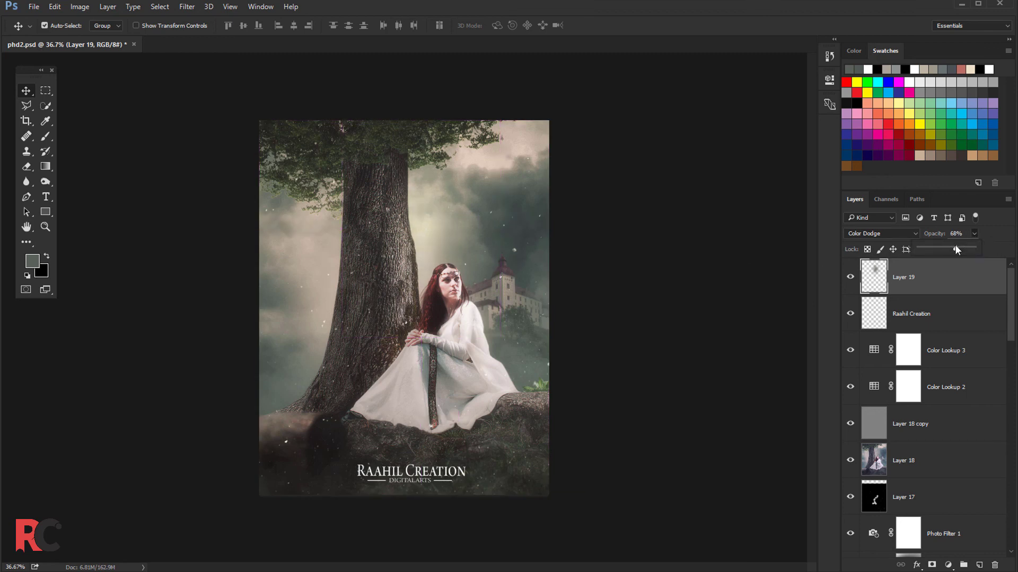
Step: Duplicate the glow layer and move the copy left over the tree trunk
key("ctrl+j")
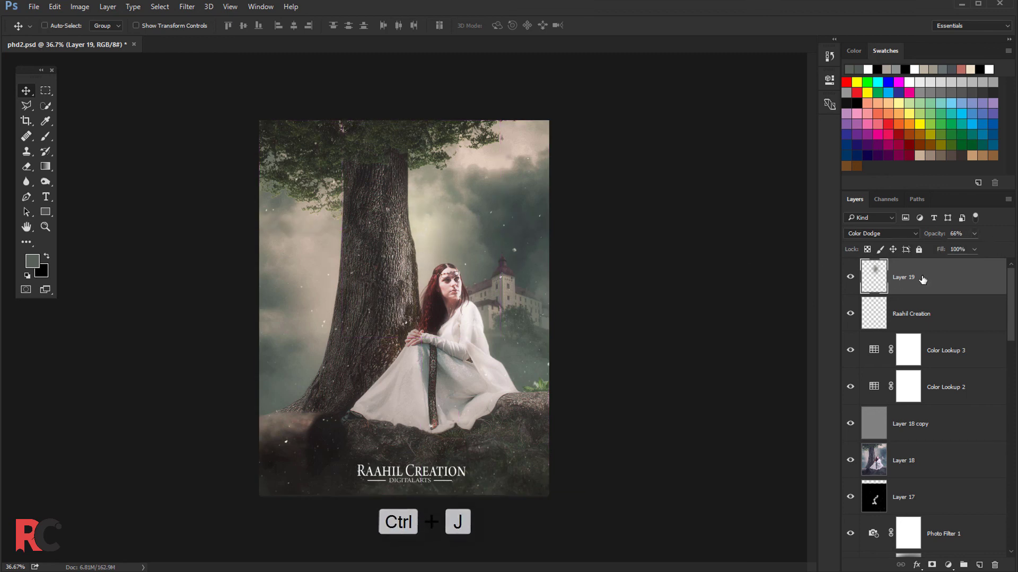
key("ctrl+j")
key("ctrl+t")
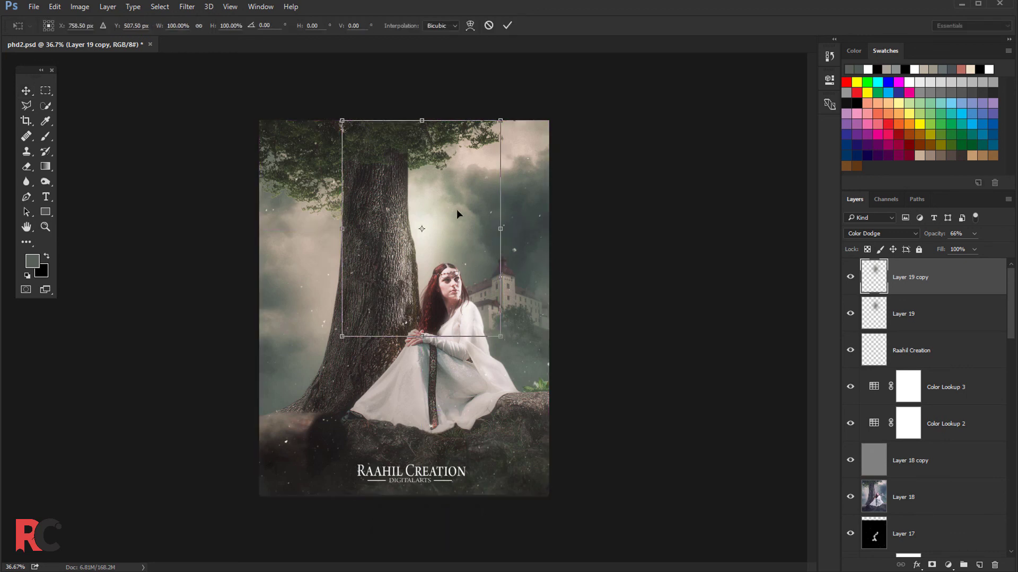
mouse_move(457, 207)
left_mouse_down()
mouse_move(378, 245)
mouse_move(360, 232)
left_mouse_up()
key("Return")
key("ctrl+t")
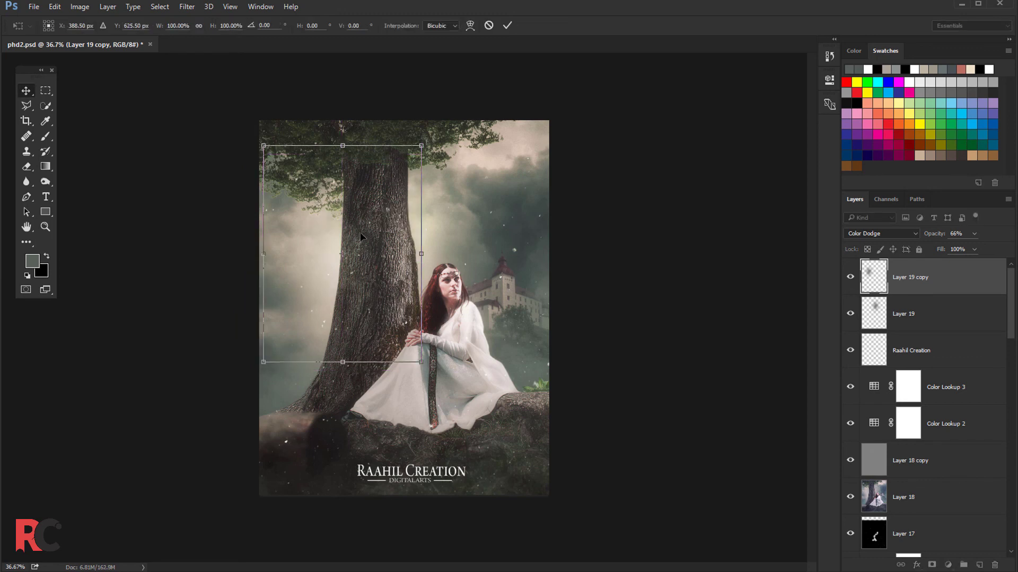
key("Return")
Step: Toggle the copied and original glows' visibility to compare the lighting
scroll(428, 200, "up", 1)
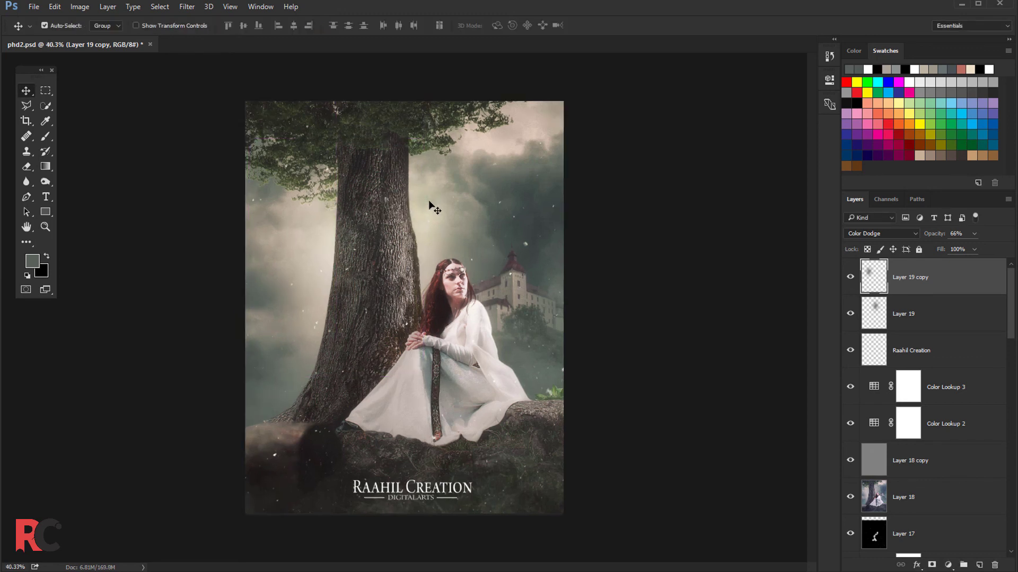
left_click(849, 281)
left_click(848, 283)
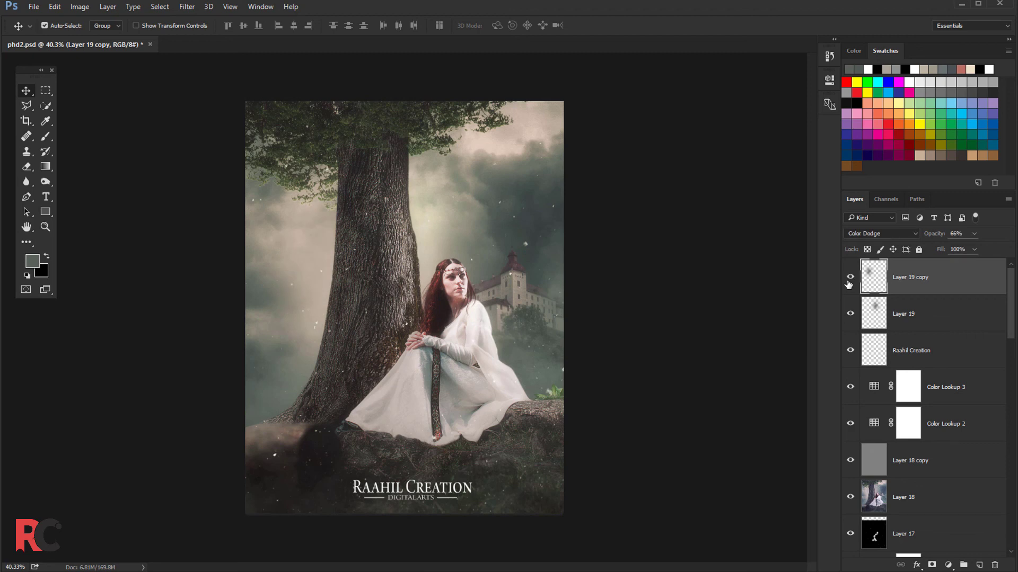
left_click(881, 316)
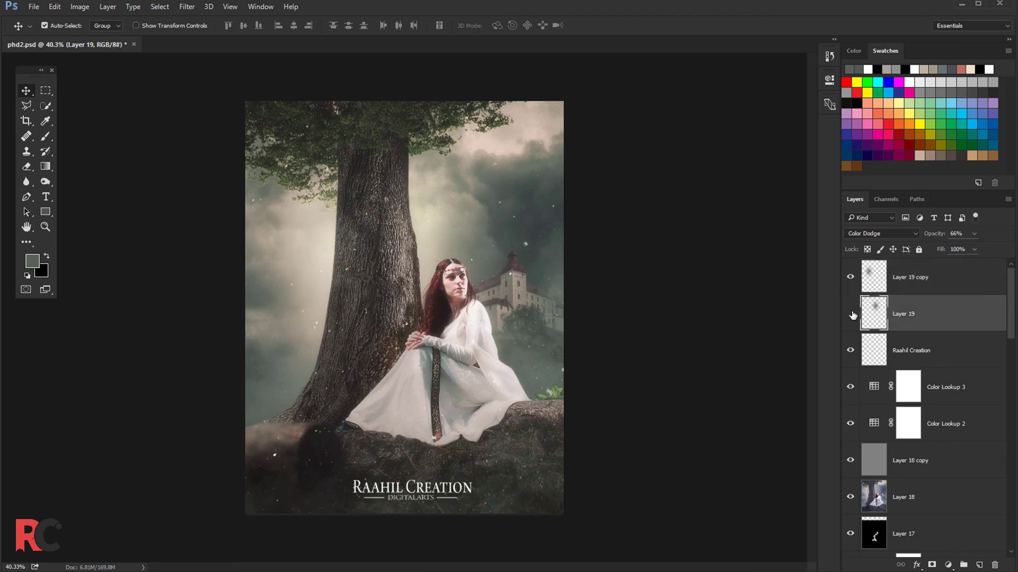
left_click(850, 315)
left_click(851, 315)
Step: Select Layer 19 copy and zoom and pan to inspect the glow around the figure
scroll(495, 218, "down", 2)
scroll(630, 233, "up", 2)
left_click(926, 279)
scroll(484, 251, "down", 1)
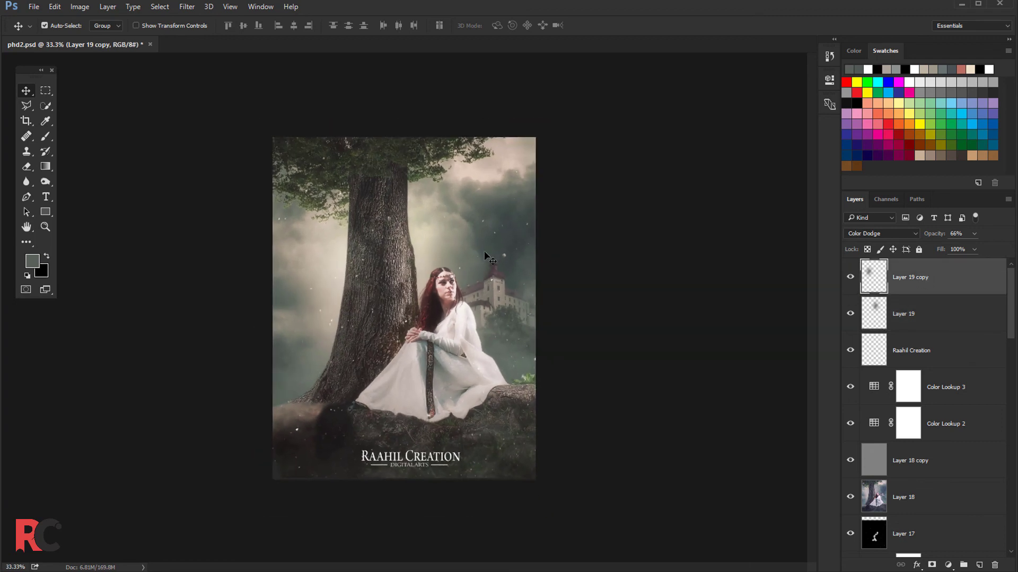
scroll(484, 250, "up", 1)
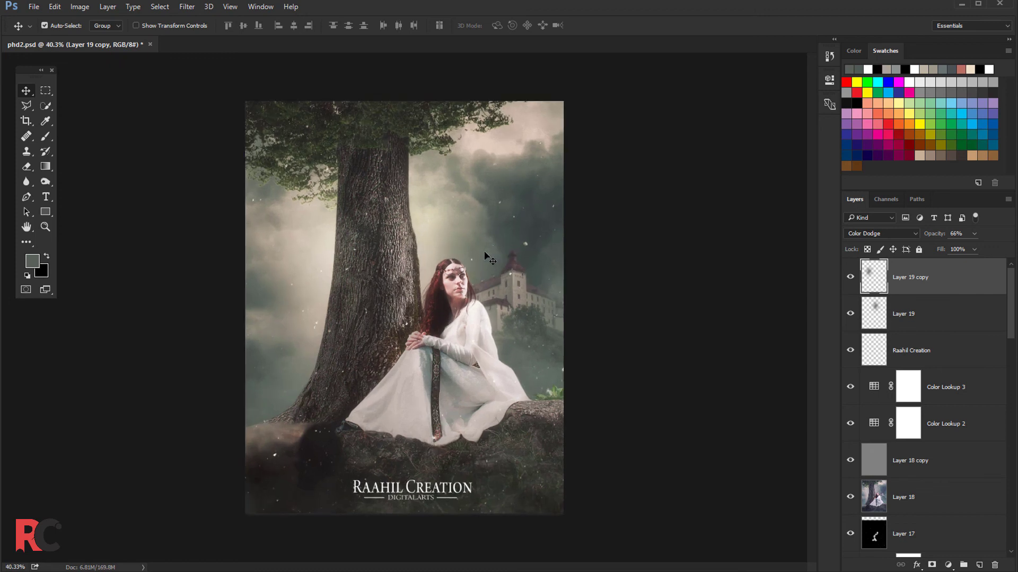
scroll(457, 226, "up", 1)
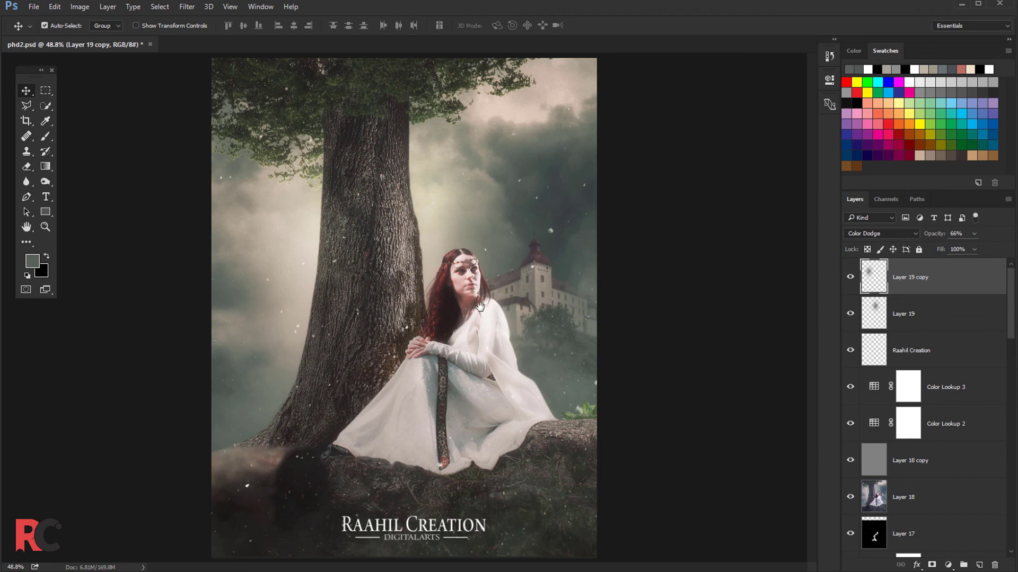
scroll(485, 307, "up", 1)
left_click_drag(482, 331, 486, 335)
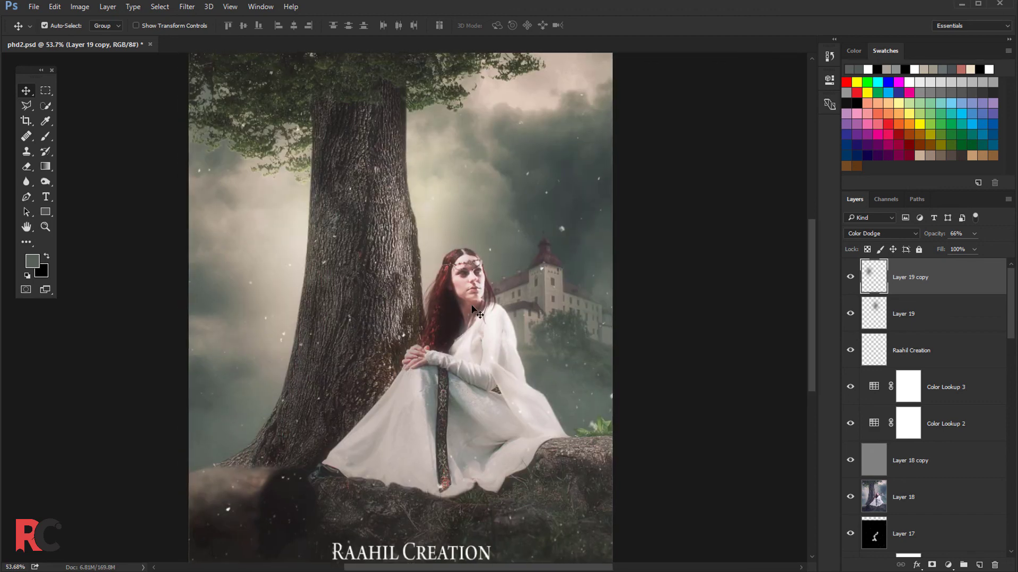
scroll(480, 324, "down", 2)
scroll(472, 308, "down", 2)
scroll(472, 307, "up", 1)
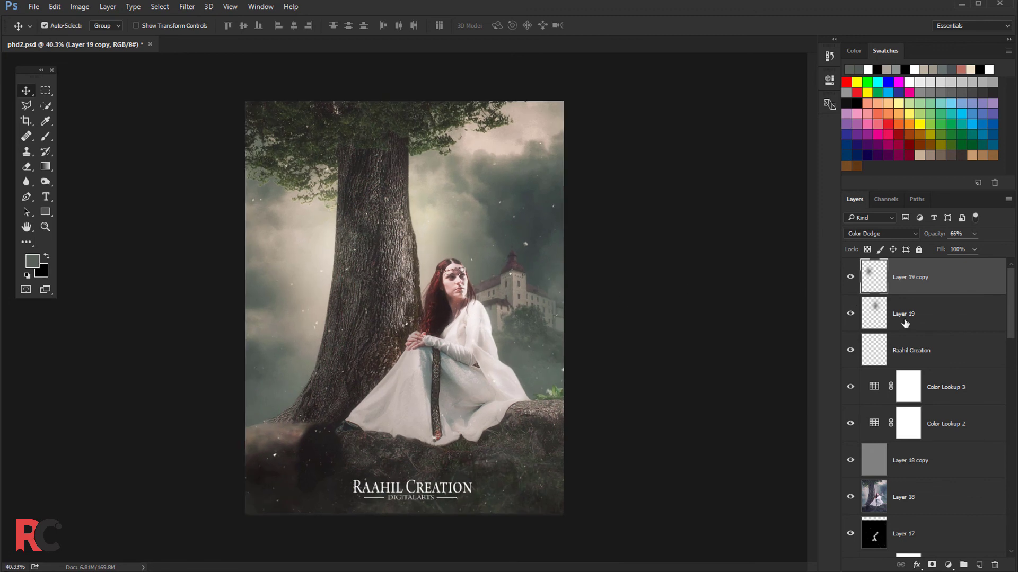
Step: Lower Layer 19 copy to 42% opacity and leave both glow layers visible
left_click(879, 306)
left_click(957, 267)
left_click_drag(962, 251, 960, 250)
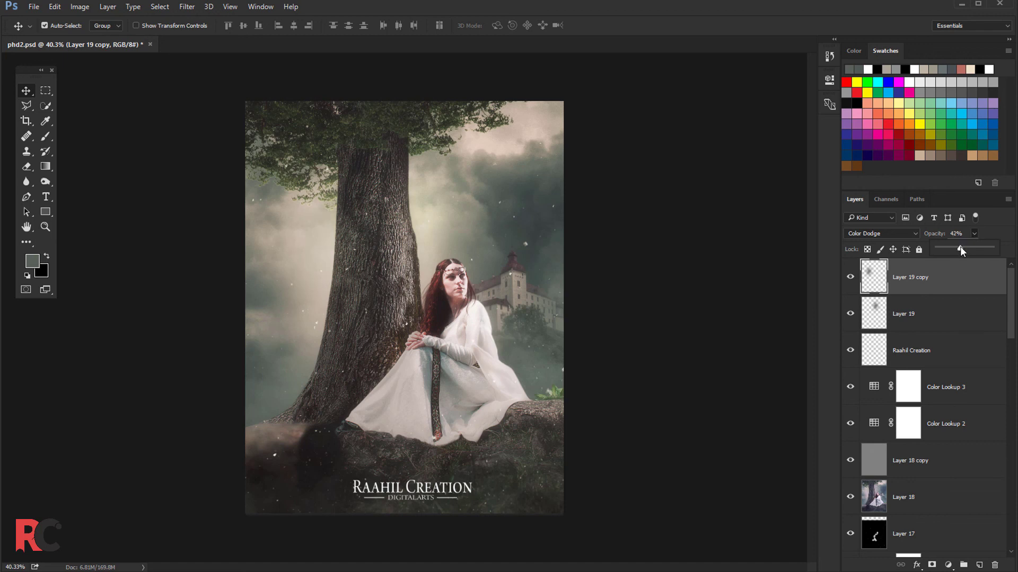
left_click(850, 277)
left_click(850, 276)
left_click(850, 315)
scroll(508, 262, "down", 1)
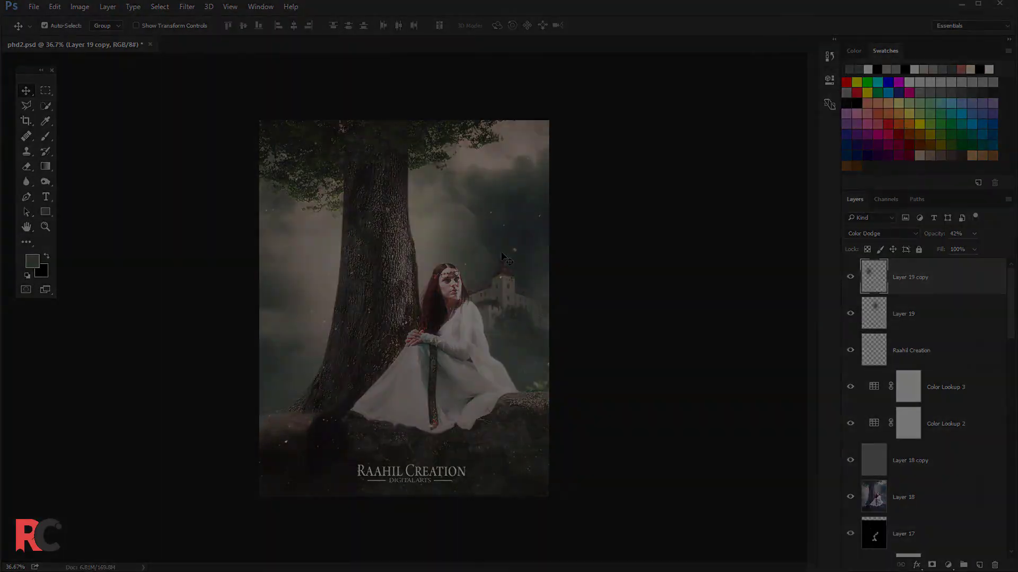